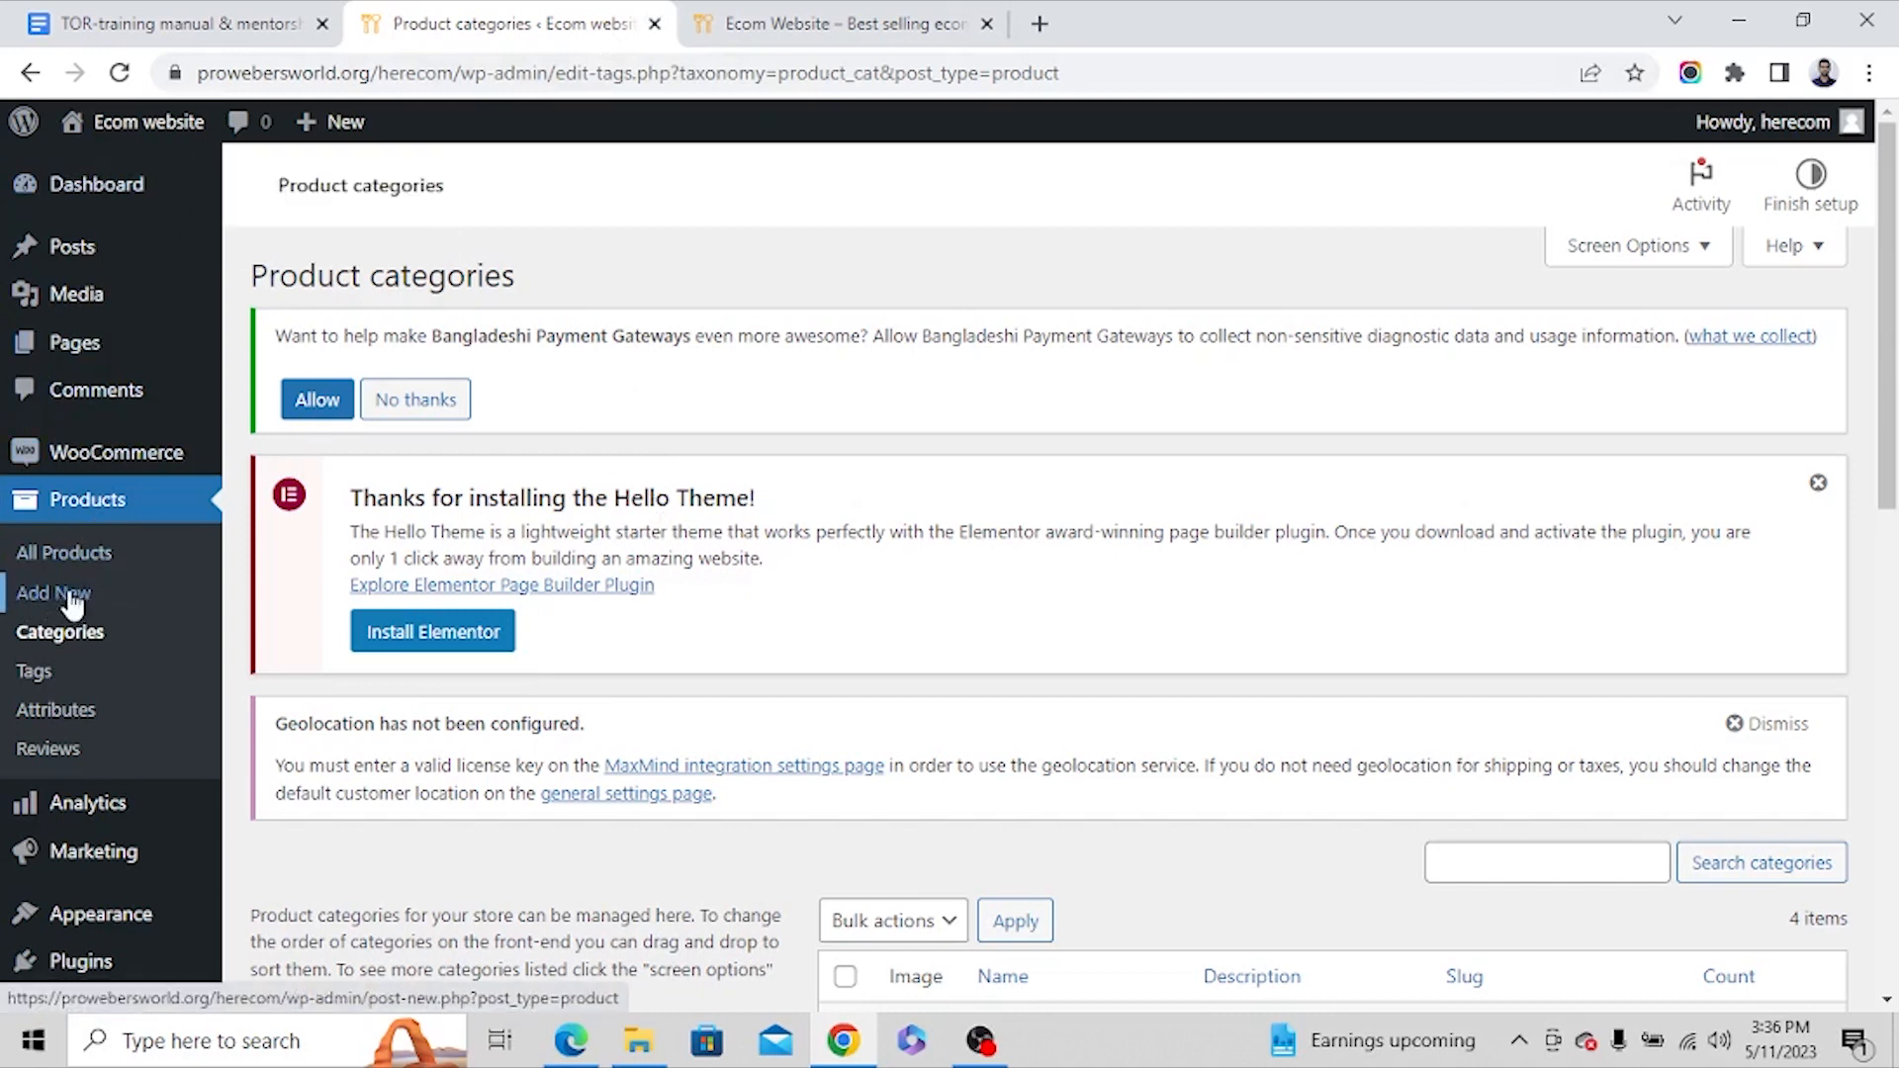
Open the form for adding a new product in a separate browser tab and name the product Cotton Shirt.
{"action": "middle_click", "coordinate": [71, 600]}
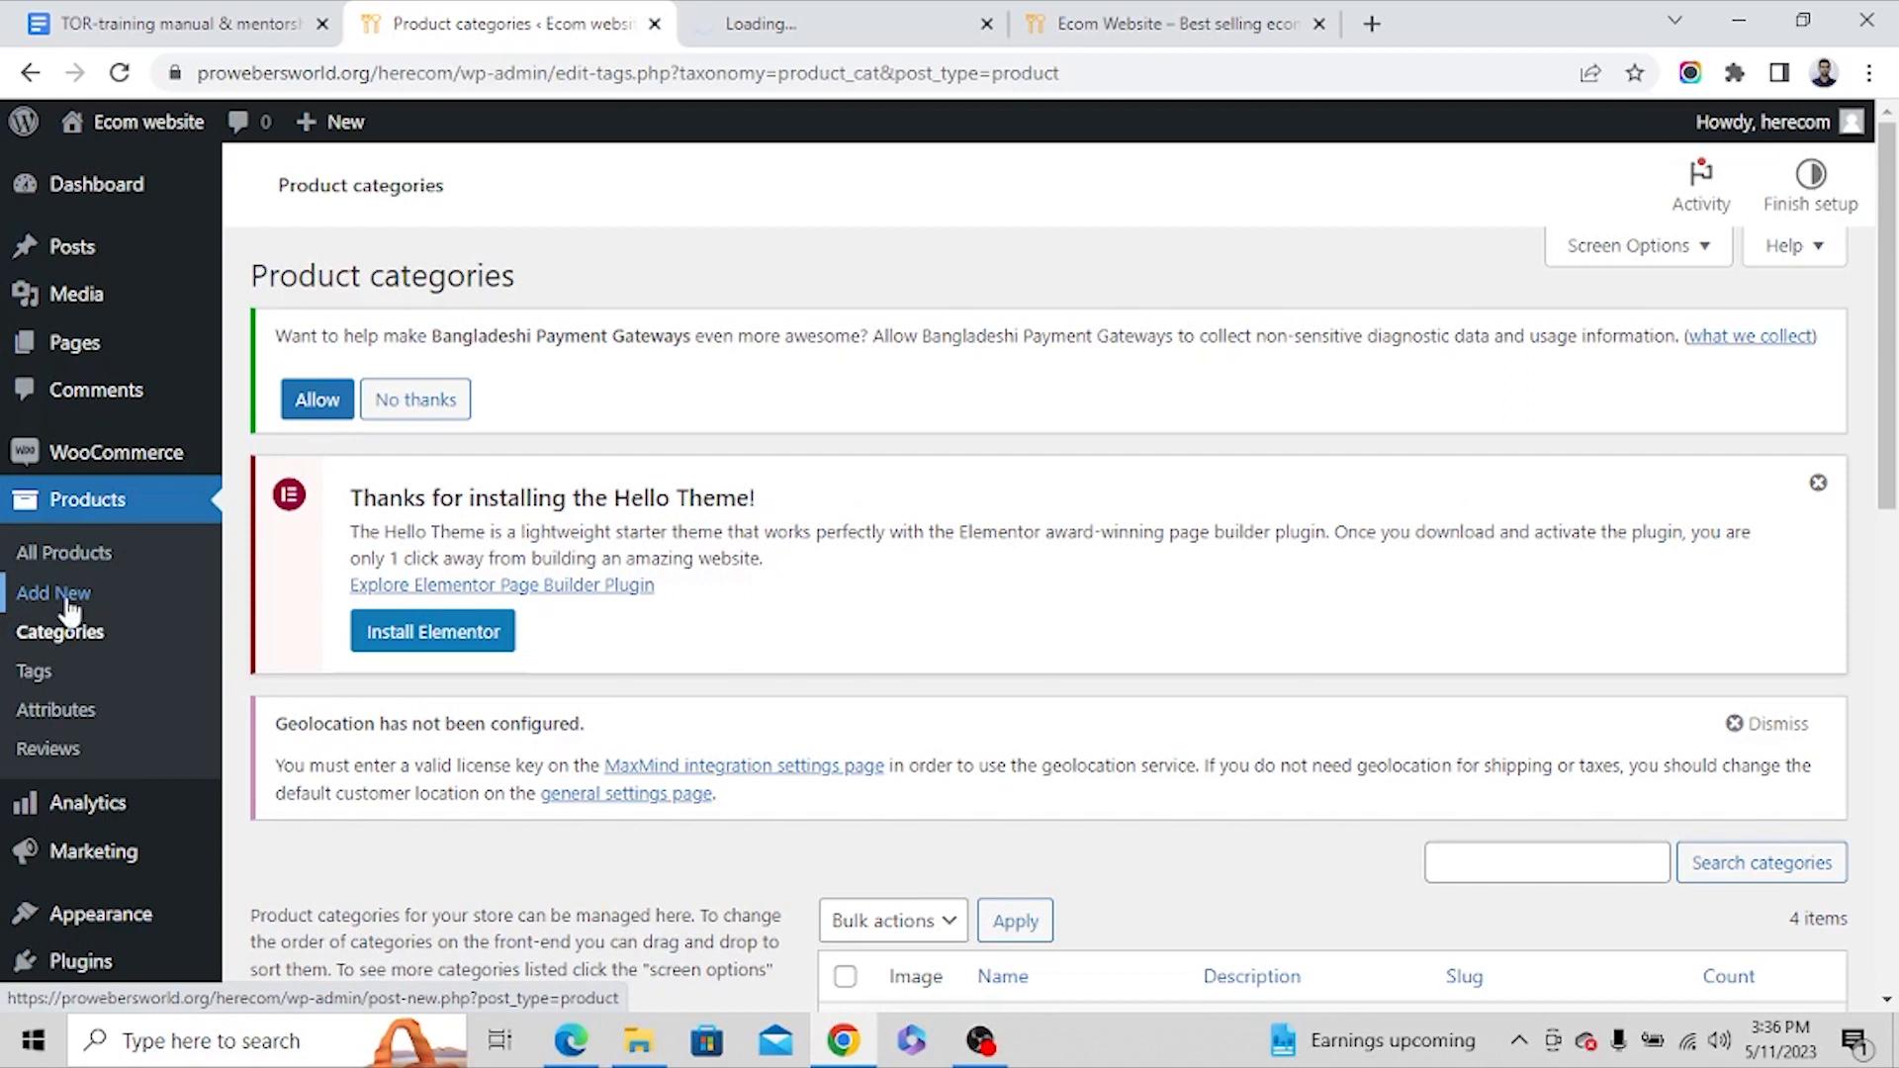
{"action": "left_click", "coordinate": [841, 23]}
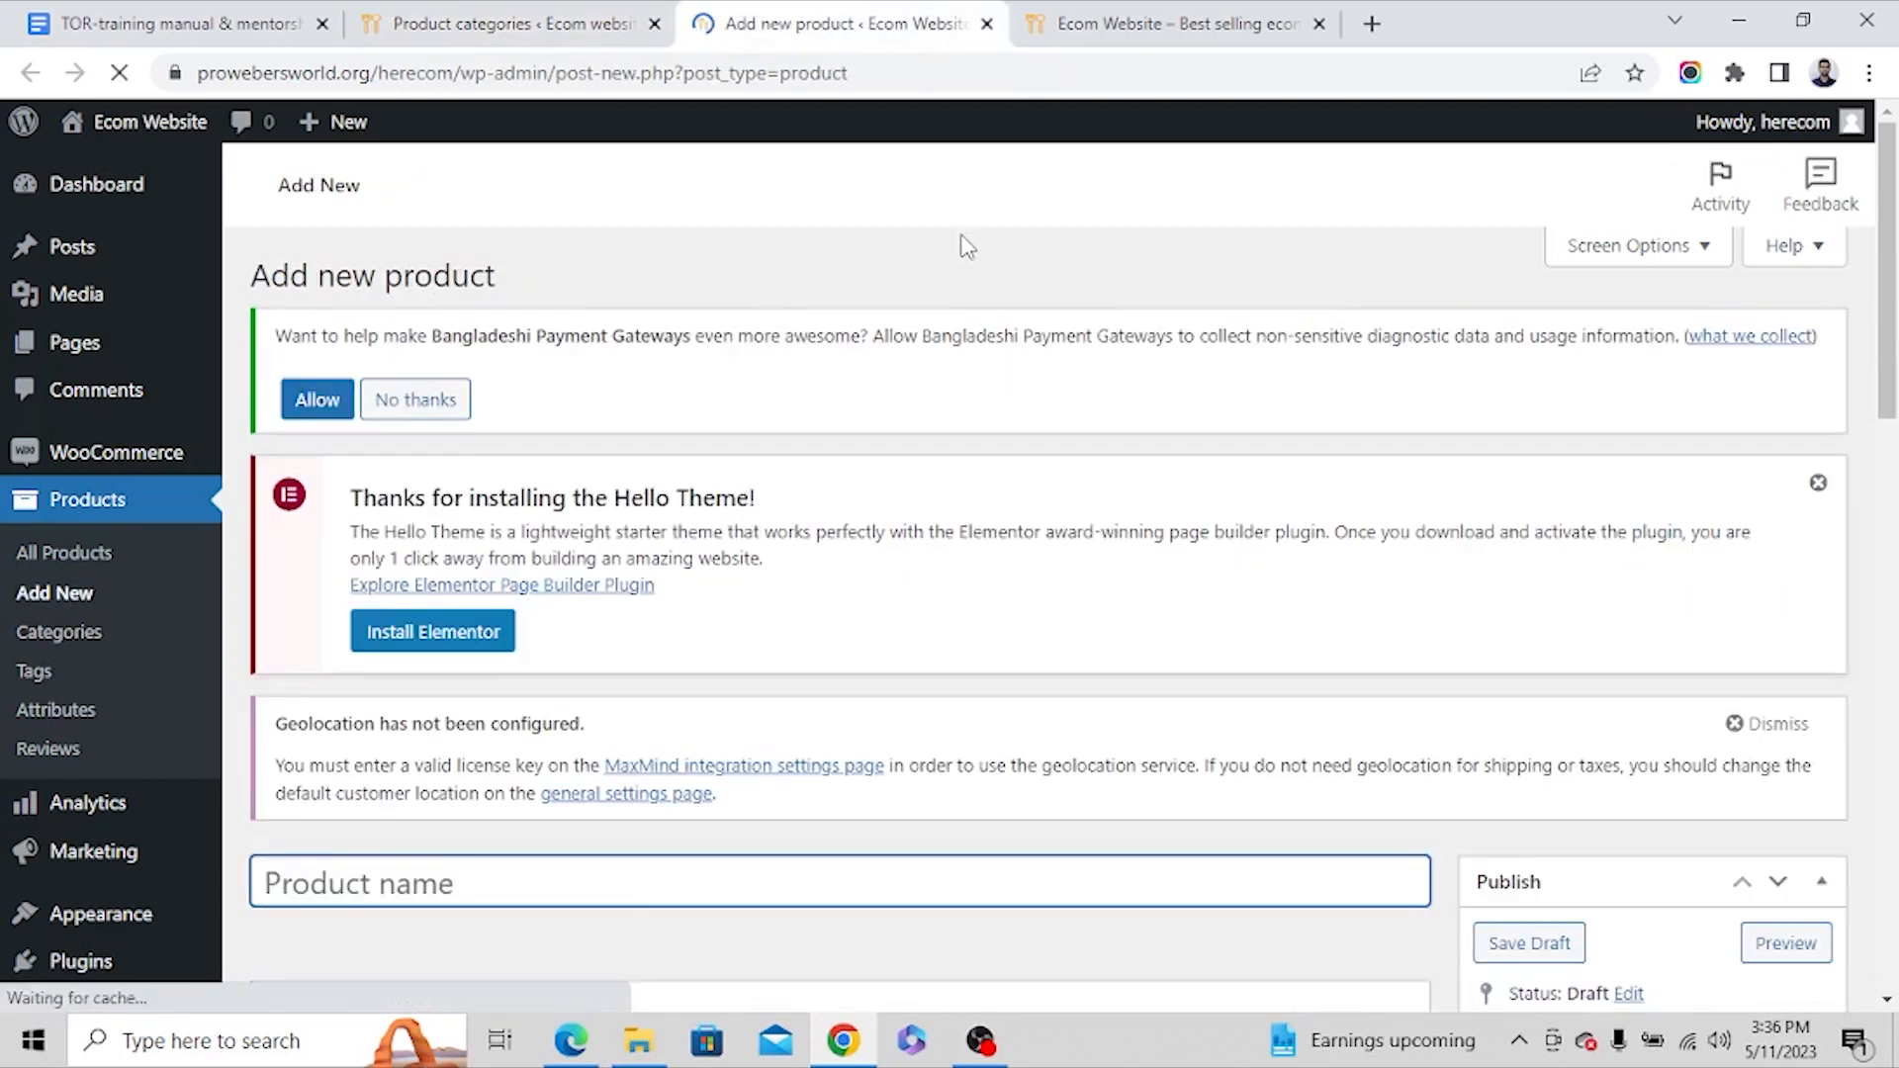
{"action": "scroll", "coordinate": [967, 342], "scroll_direction": "down", "scroll_amount": 5}
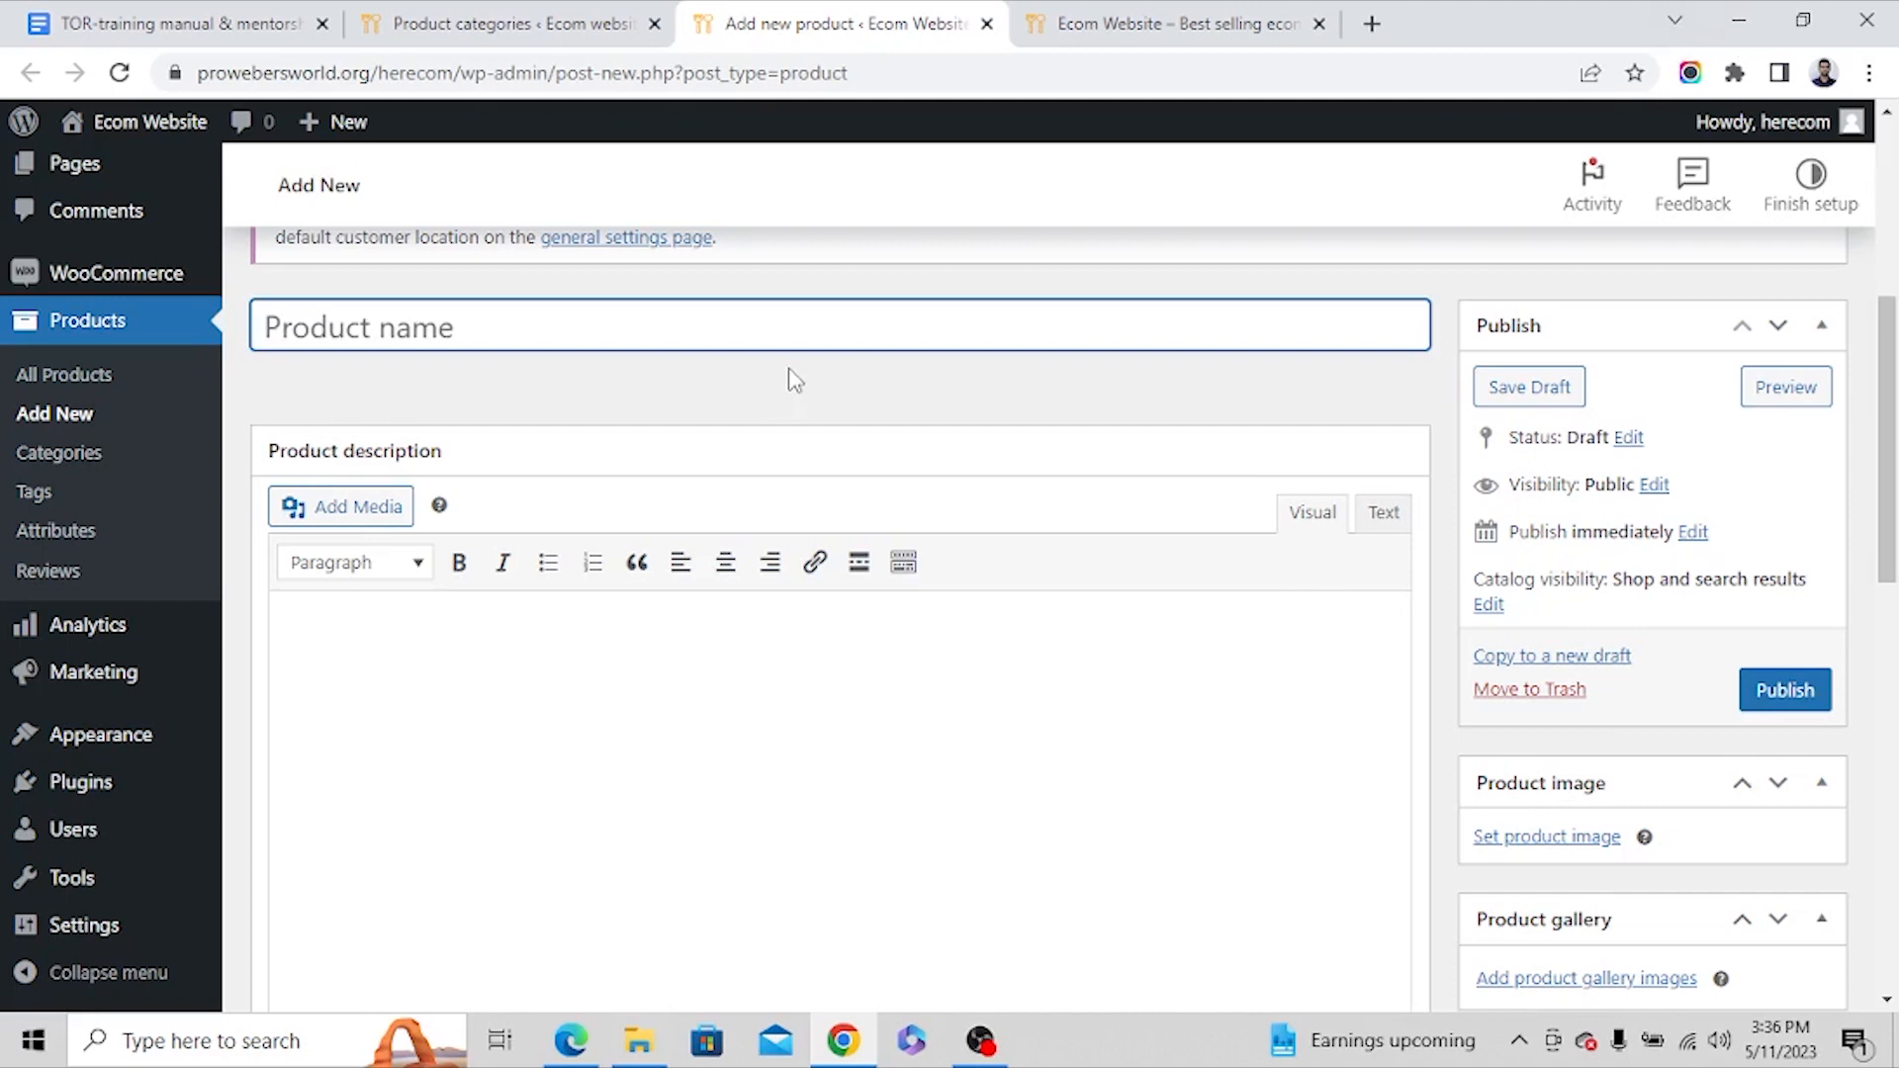
{"action": "type", "text": "Cotton"}
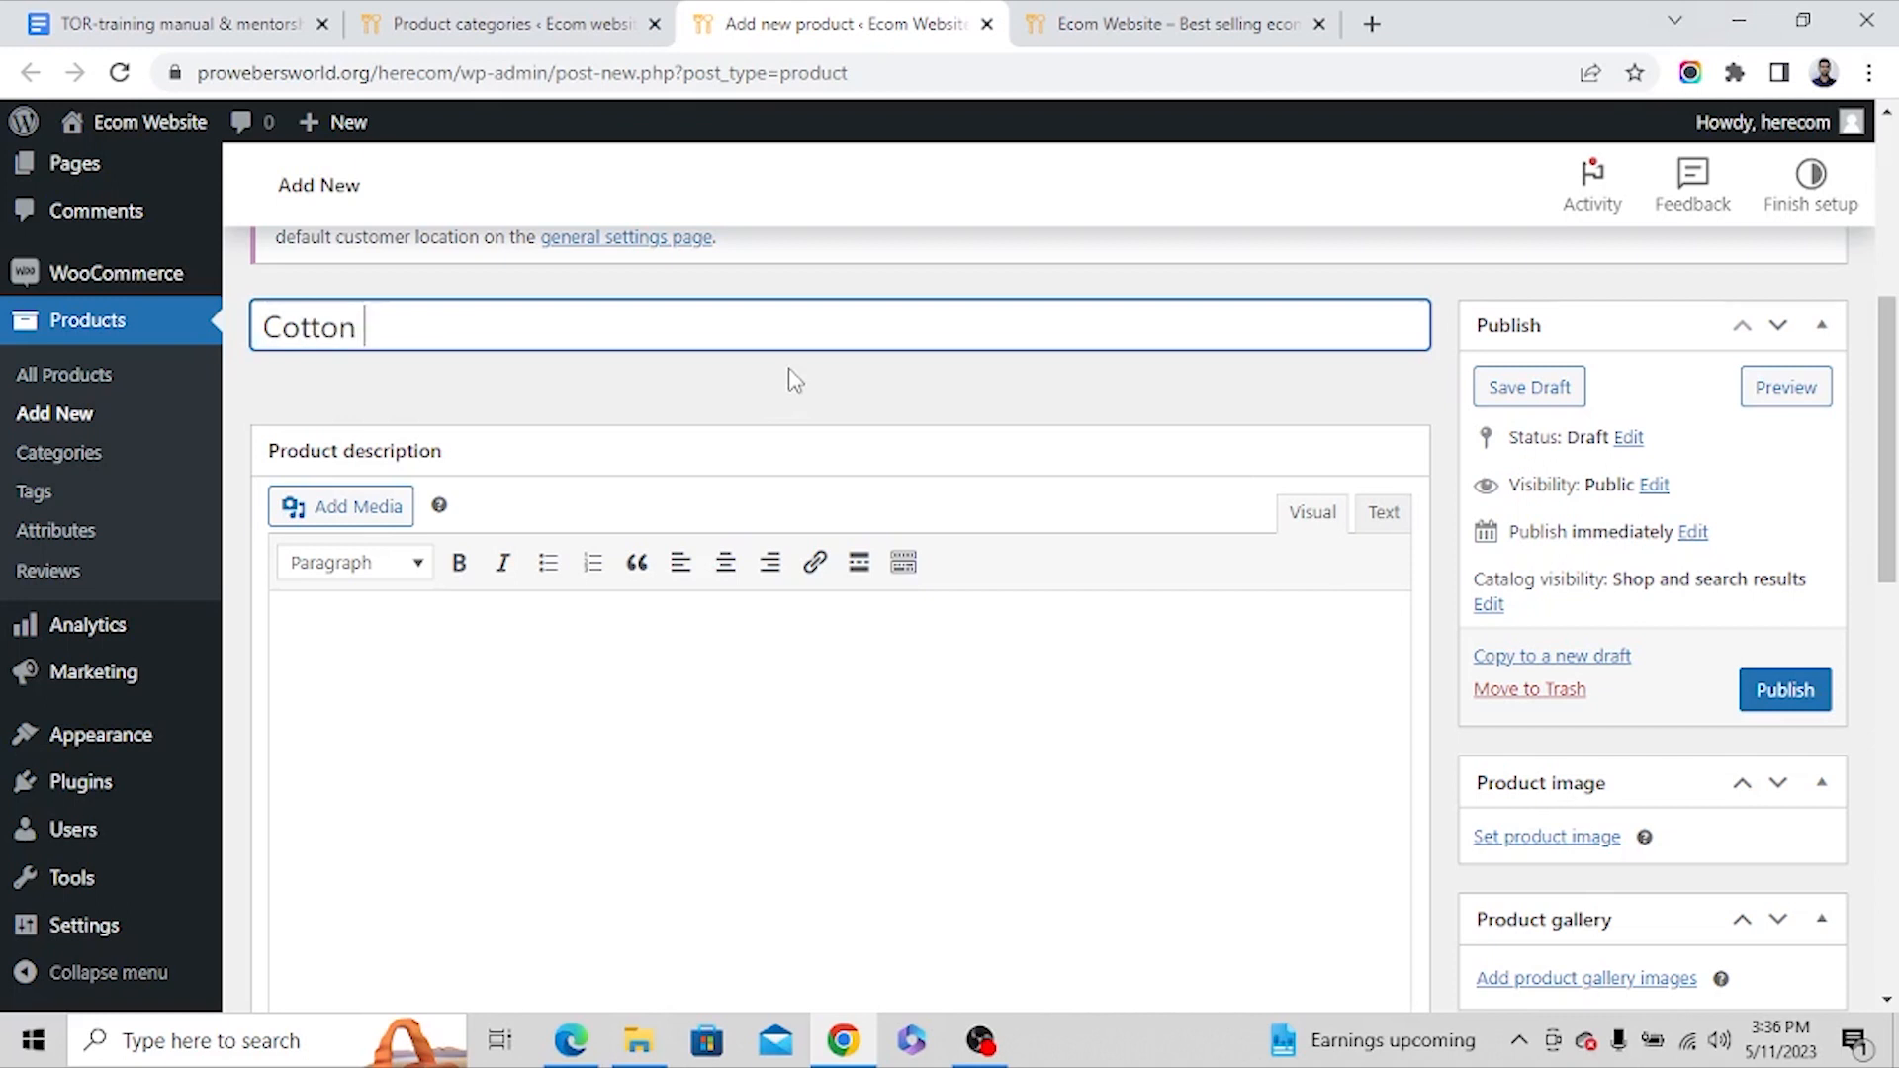
{"action": "type", "text": " Shirt"}
Search the web for lorem and copy the "What is Lorem Ipsum?" paragraph from lipsum.com.
{"action": "scroll", "coordinate": [636, 603], "scroll_direction": "down", "scroll_amount": 1}
{"action": "left_click", "coordinate": [583, 594]}
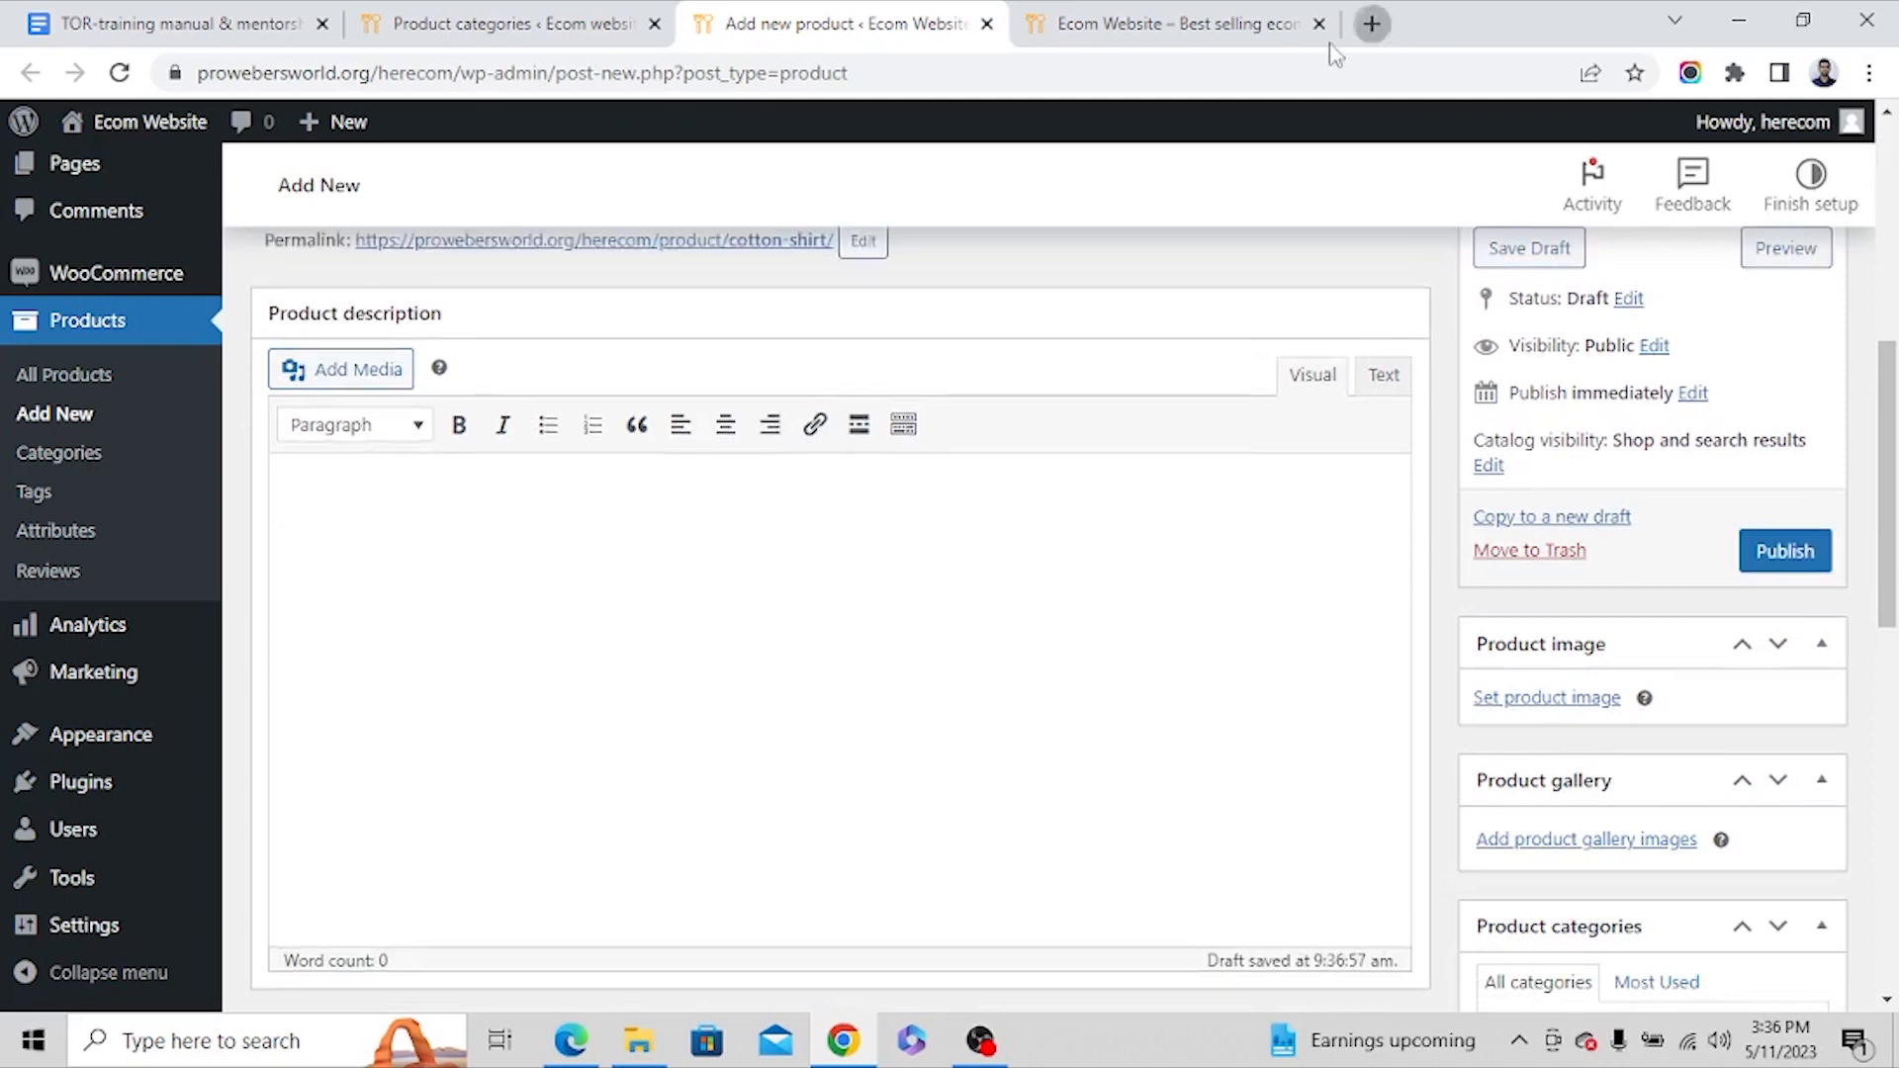
{"action": "left_click", "coordinate": [1372, 23]}
{"action": "type", "text": "lorem"}
{"action": "key", "text": "Return"}
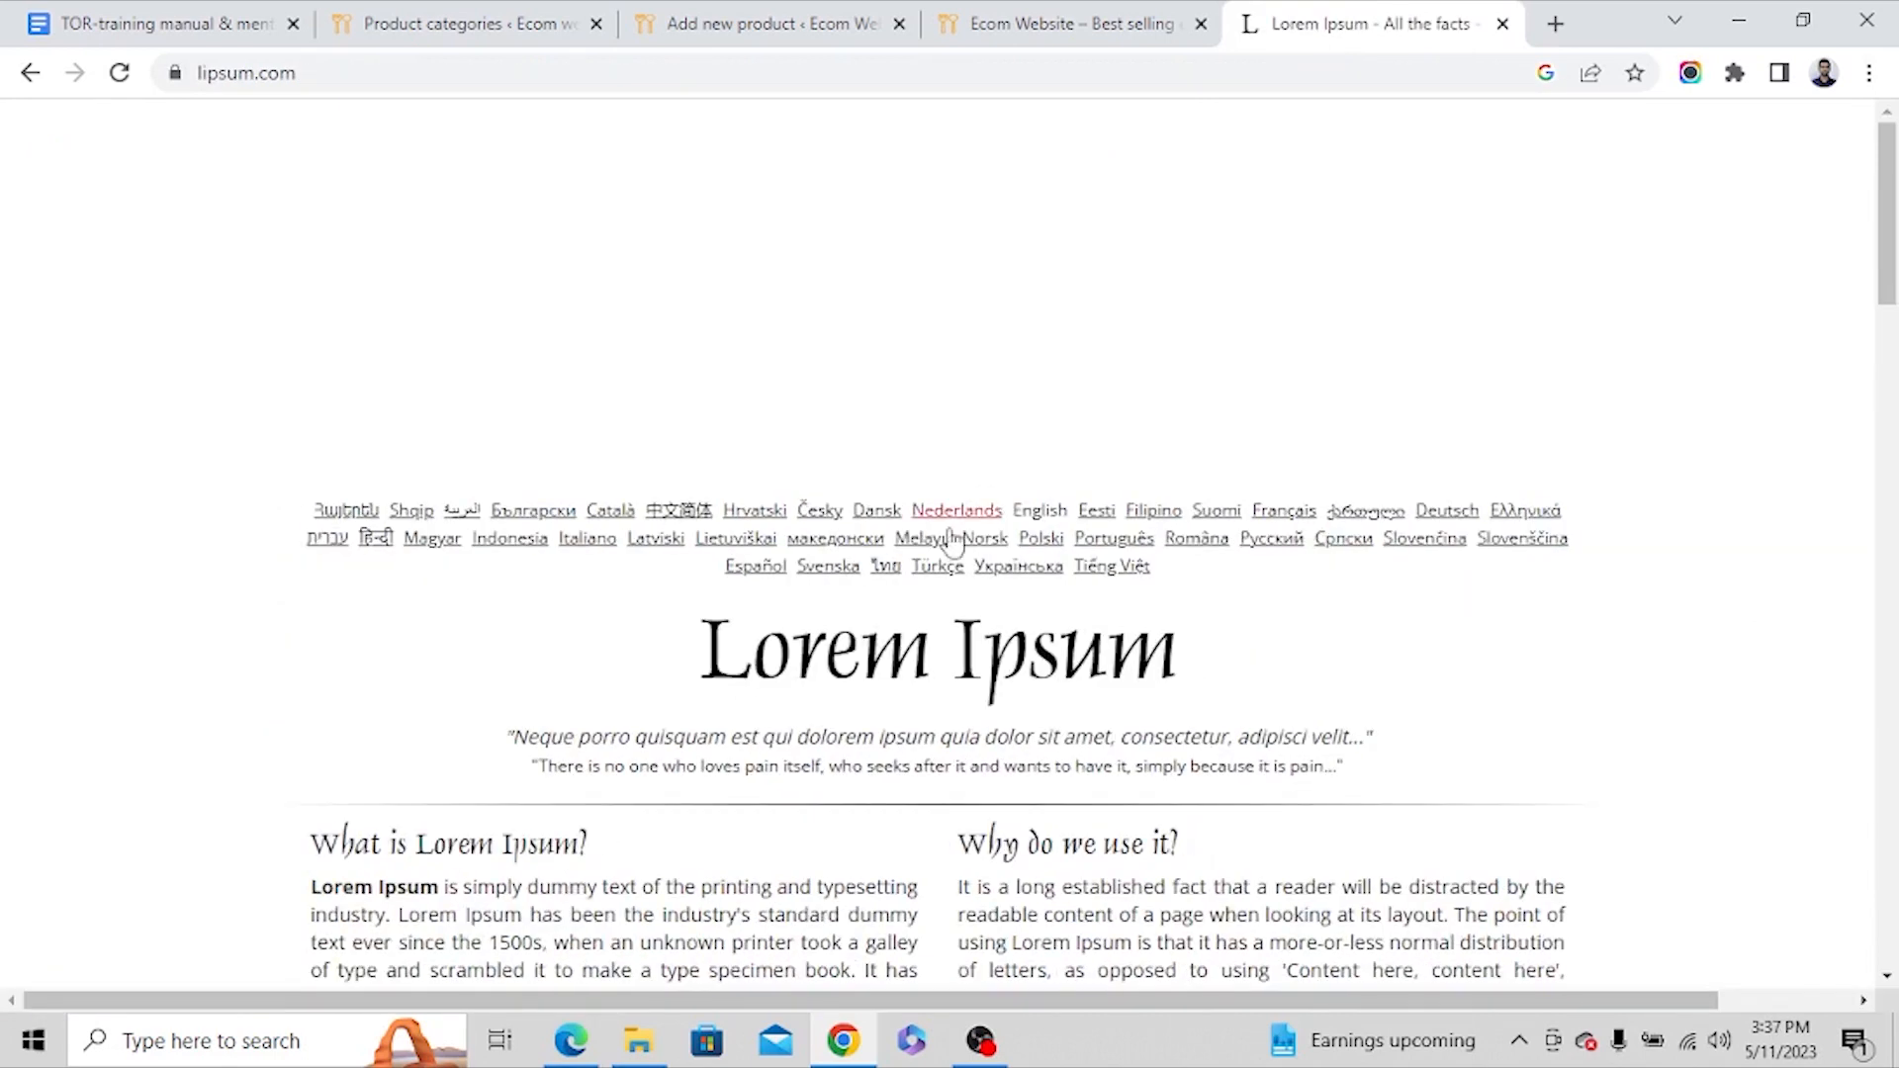
{"action": "scroll", "coordinate": [725, 651], "scroll_direction": "down", "scroll_amount": 1}
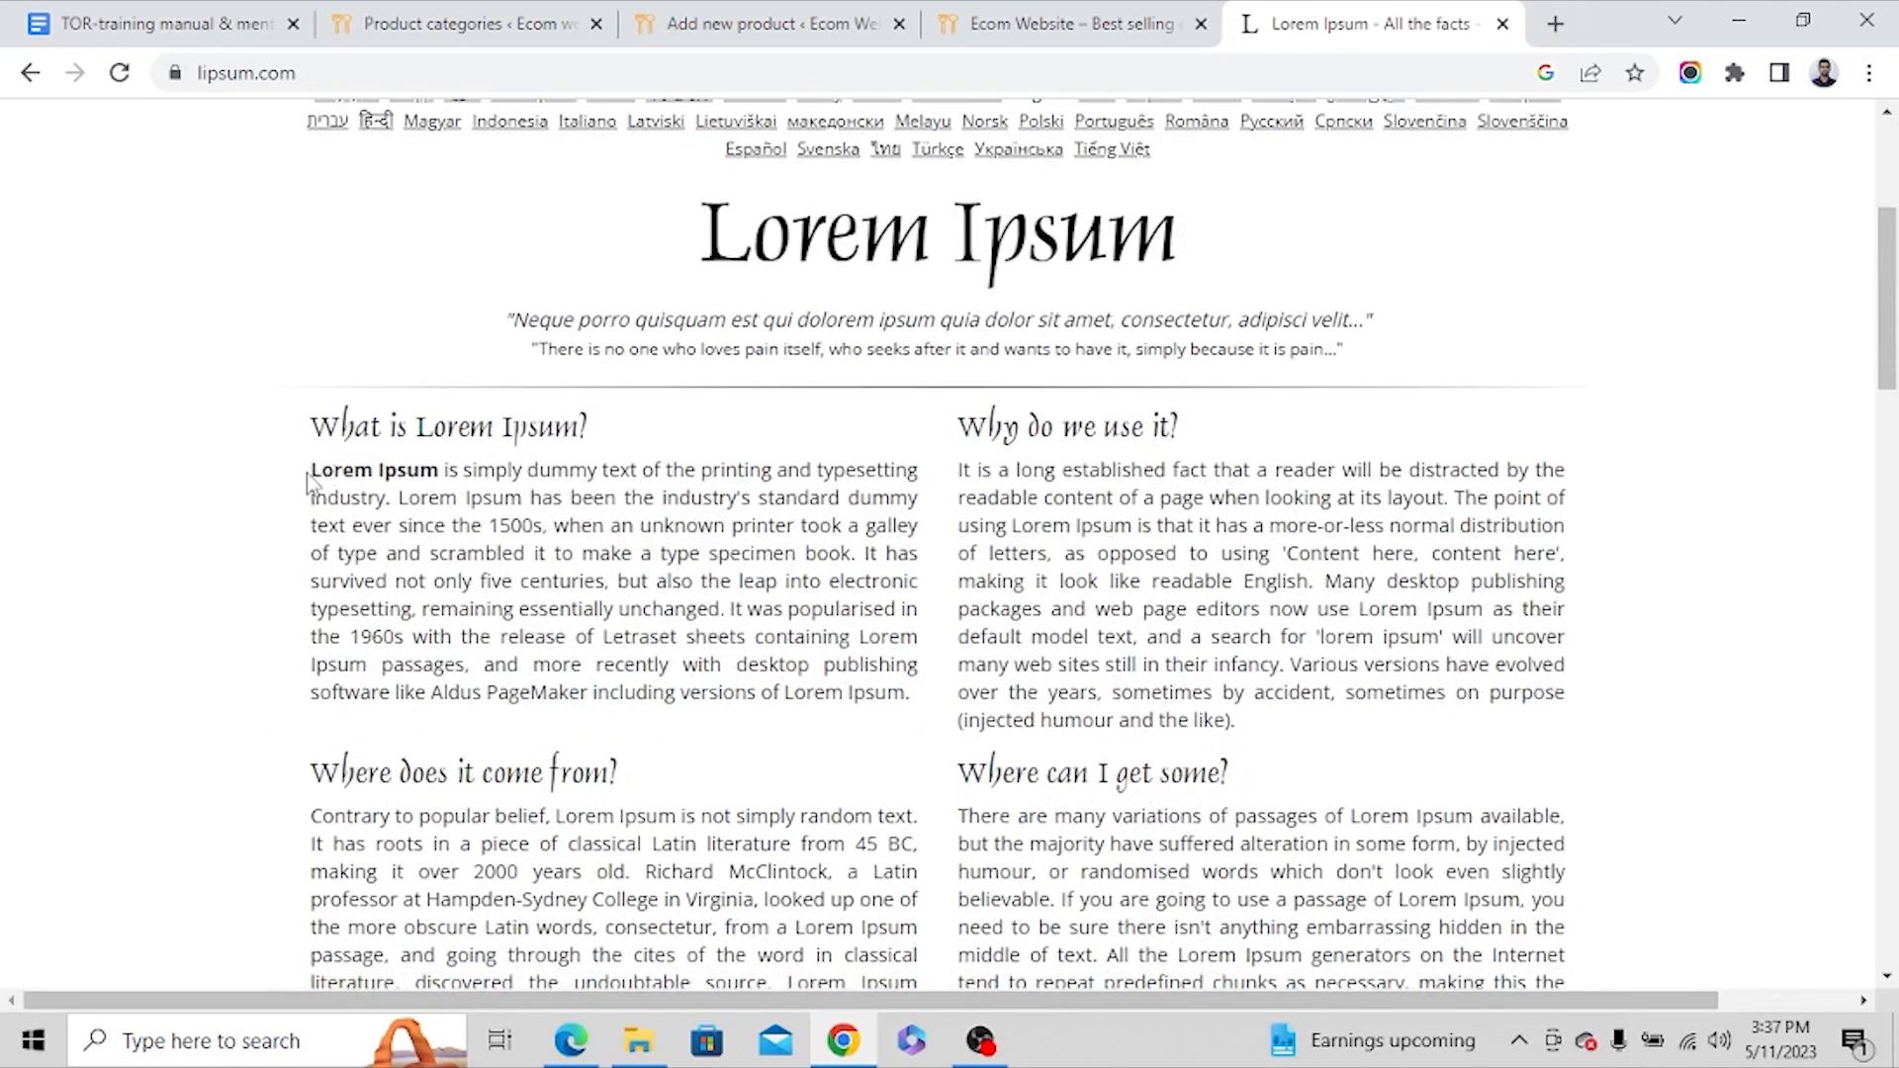
{"action": "left_click_drag", "start_coordinate": [312, 470], "coordinate": [918, 710]}
{"action": "key", "text": "ctrl+c"}
Return to the new product form and paste the copied Lorem Ipsum paragraph into the product description.
{"action": "left_click", "coordinate": [583, 21]}
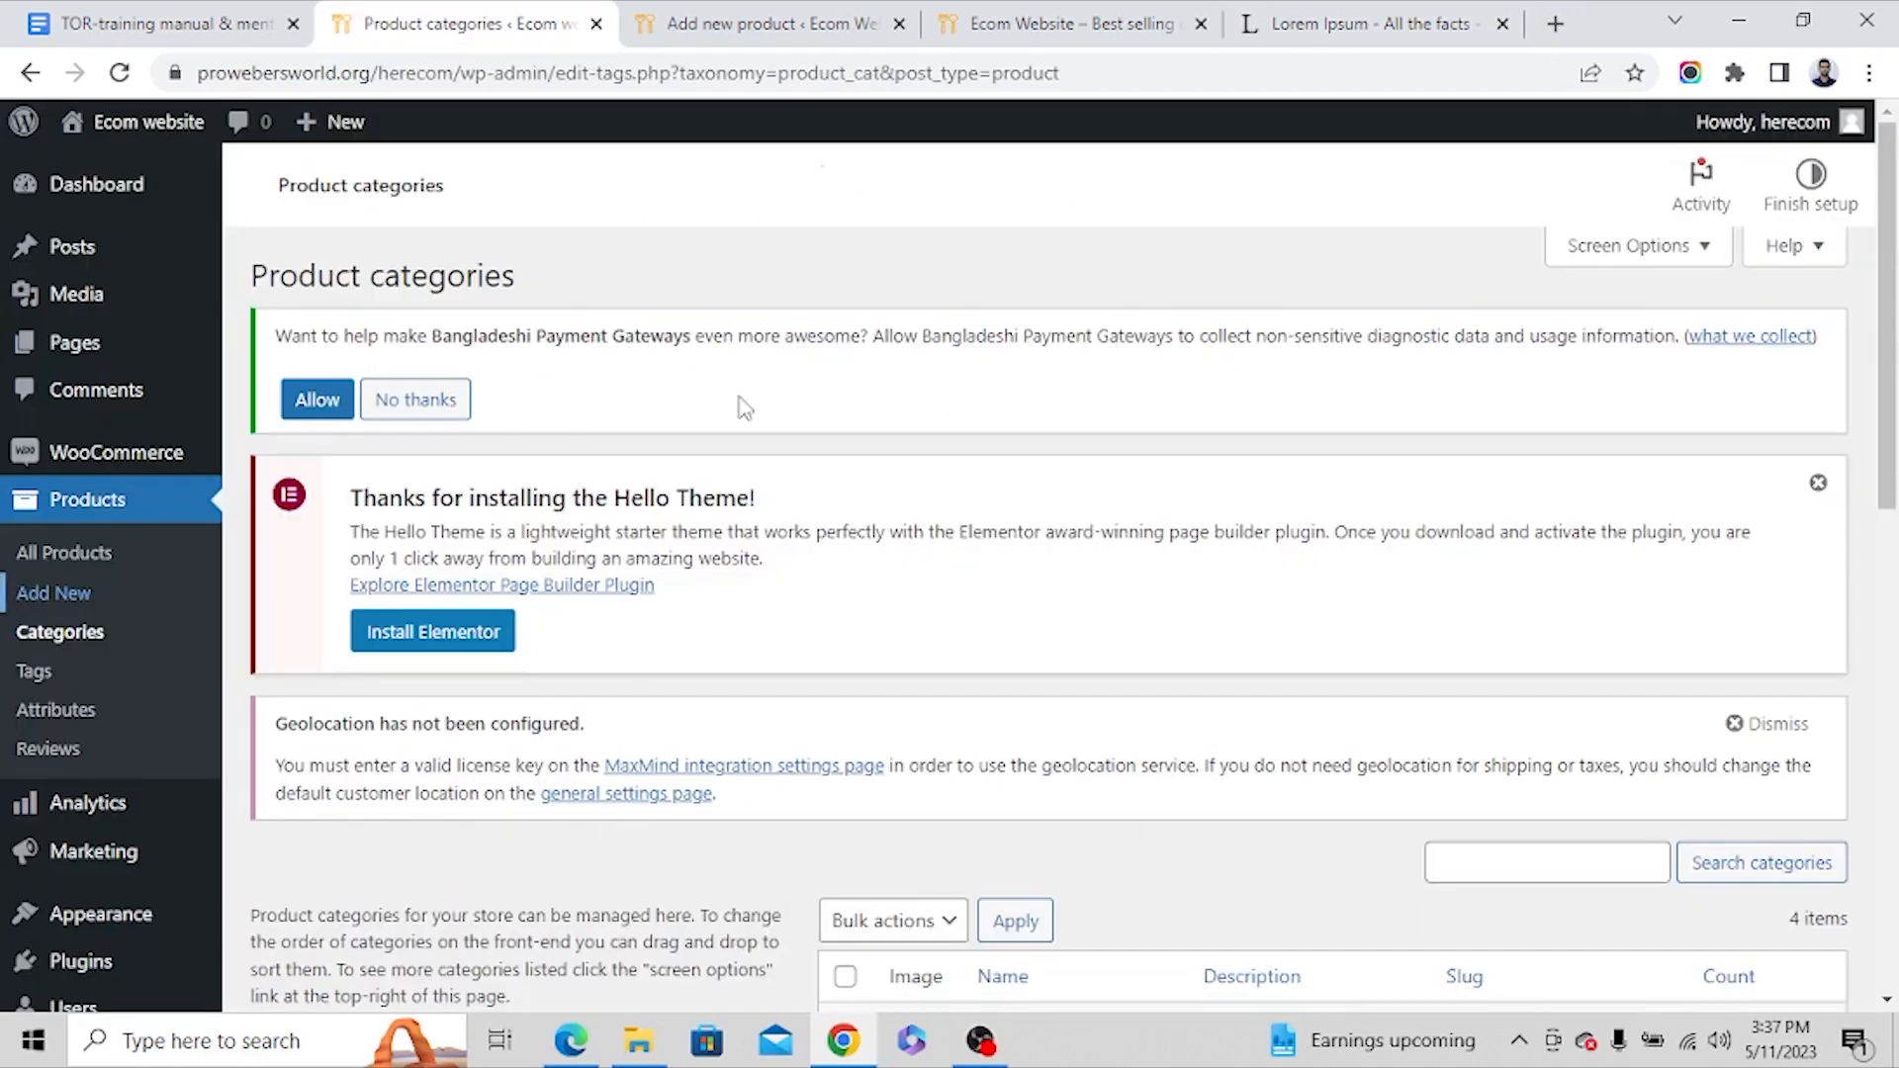
{"action": "left_click", "coordinate": [817, 14]}
{"action": "left_click", "coordinate": [616, 579]}
{"action": "key", "text": "ctrl+v"}
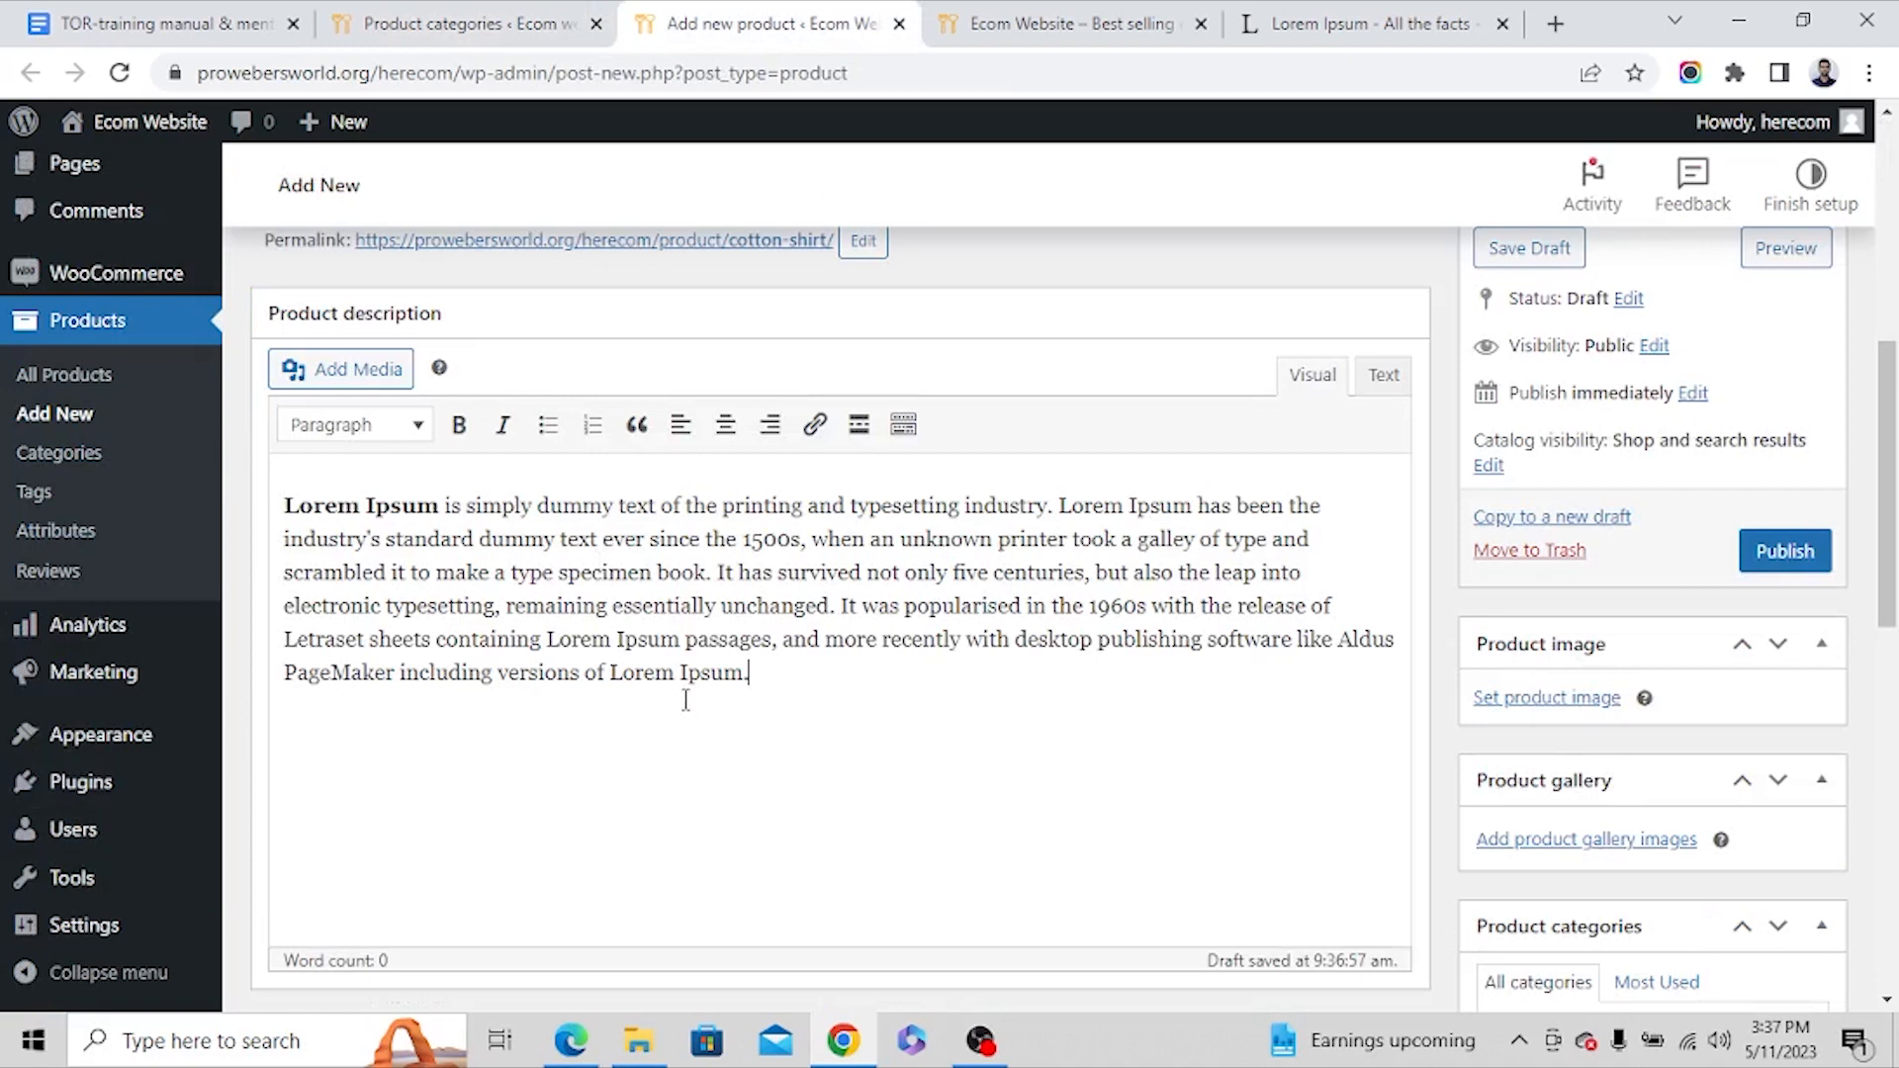
{"action": "left_click", "coordinate": [288, 505]}
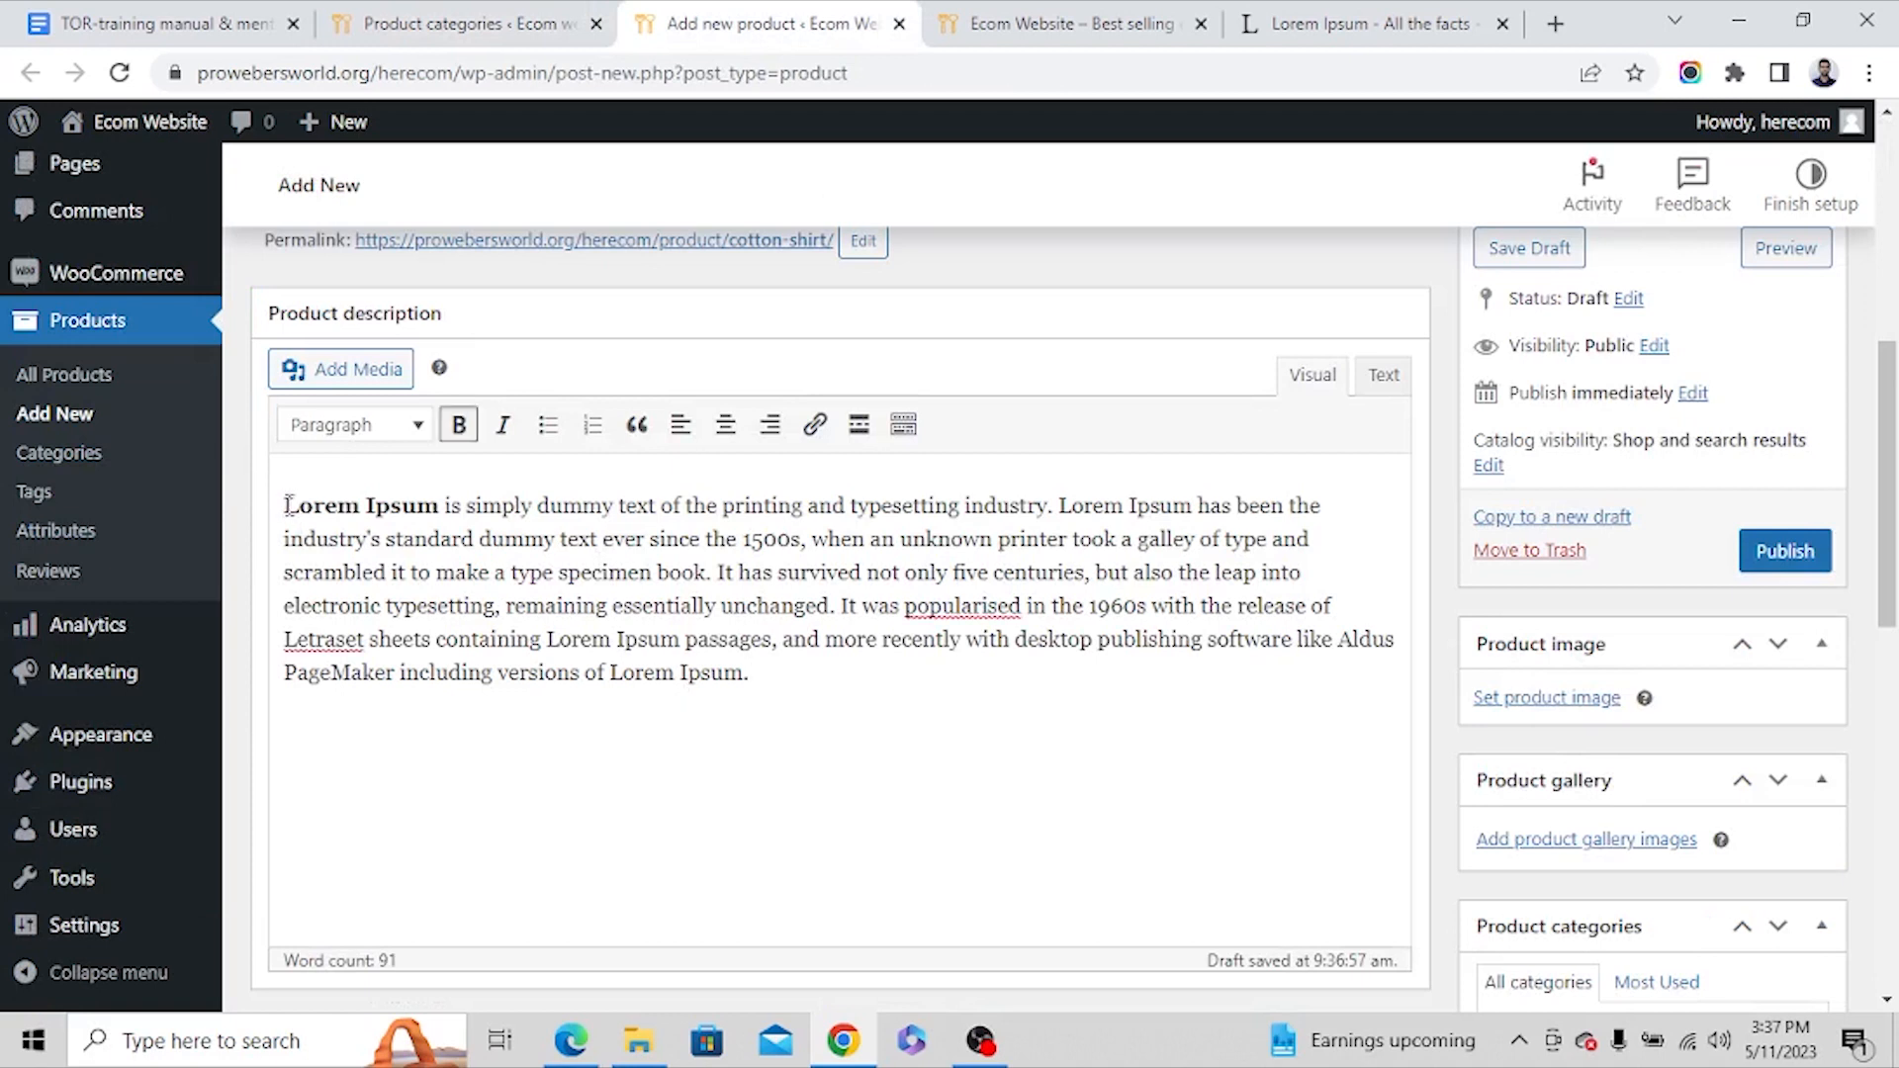
Paste the same paragraph into the product short description and cut it down to its first sentence.
{"action": "scroll", "coordinate": [620, 714], "scroll_direction": "down", "scroll_amount": 10}
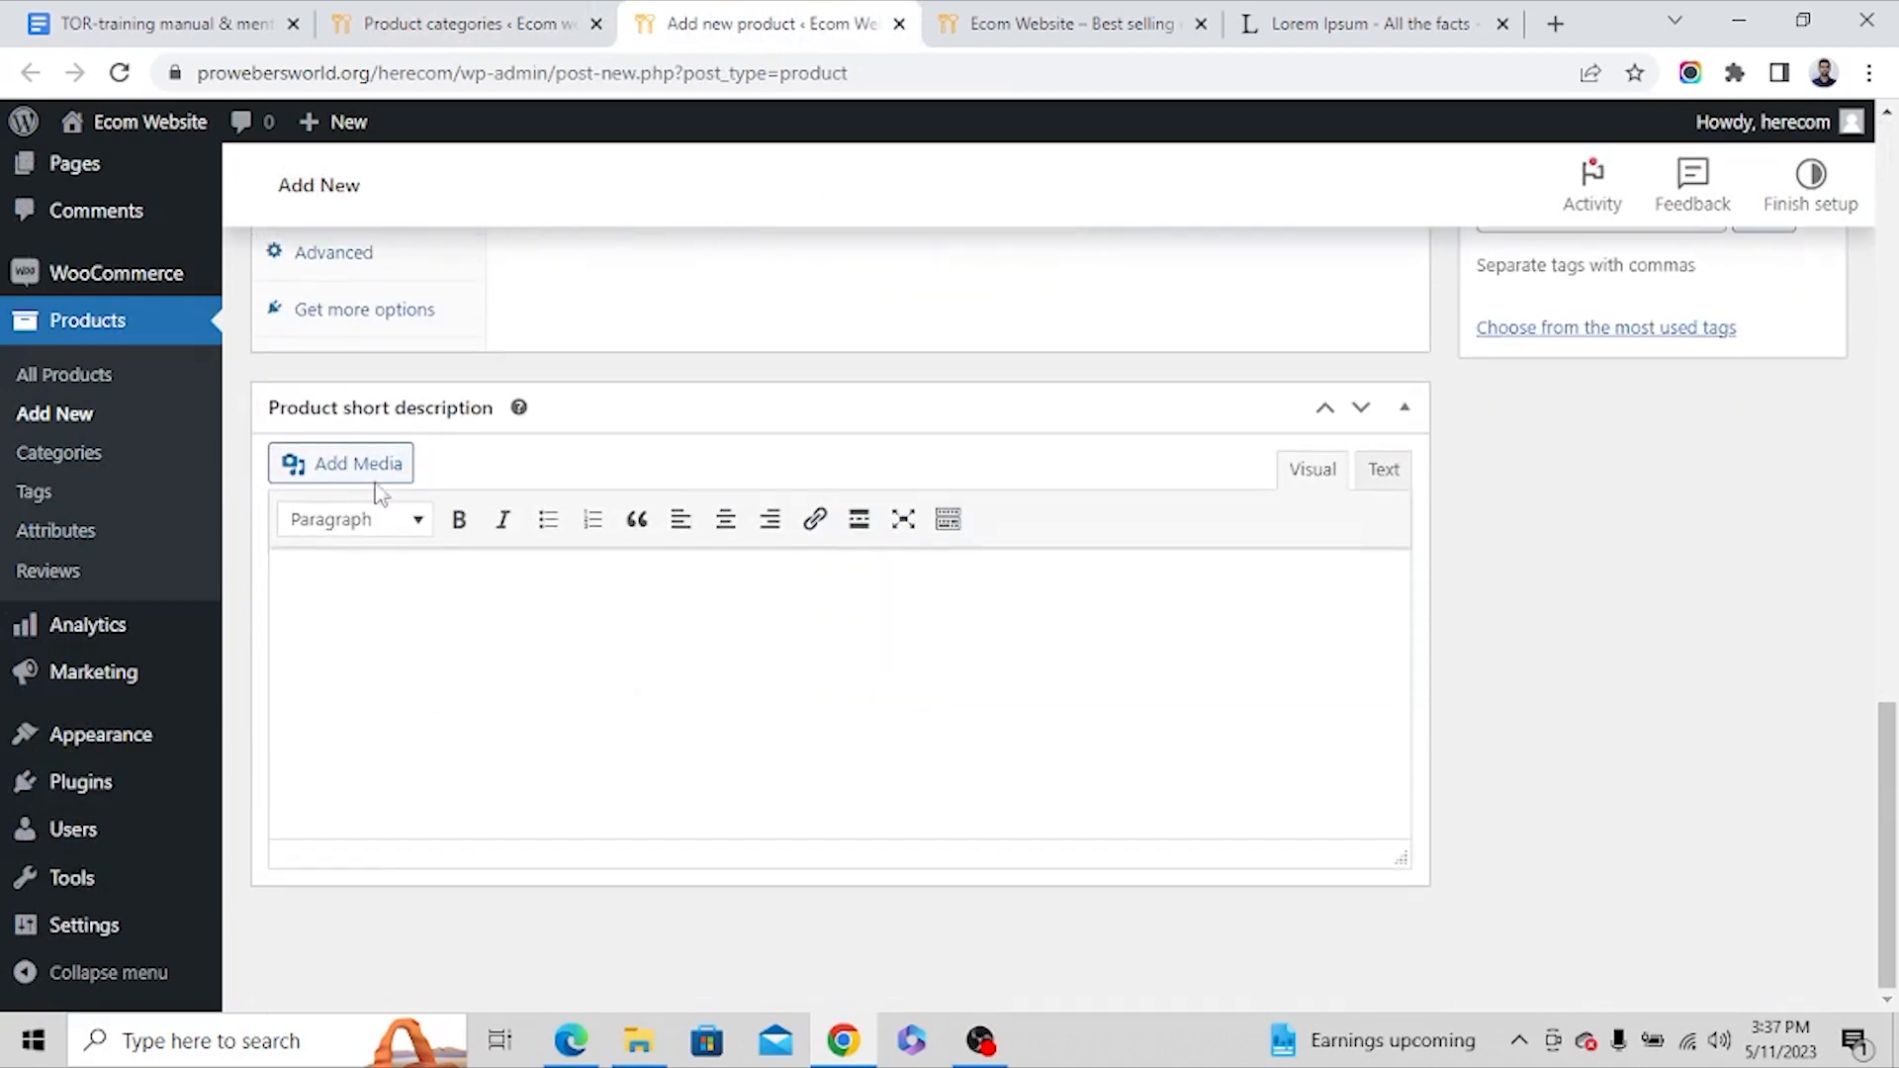
{"action": "left_click", "coordinate": [485, 603]}
{"action": "key", "text": "ctrl+v"}
{"action": "left_click_drag", "start_coordinate": [762, 767], "coordinate": [1060, 589]}
{"action": "key", "text": "BackSpace"}
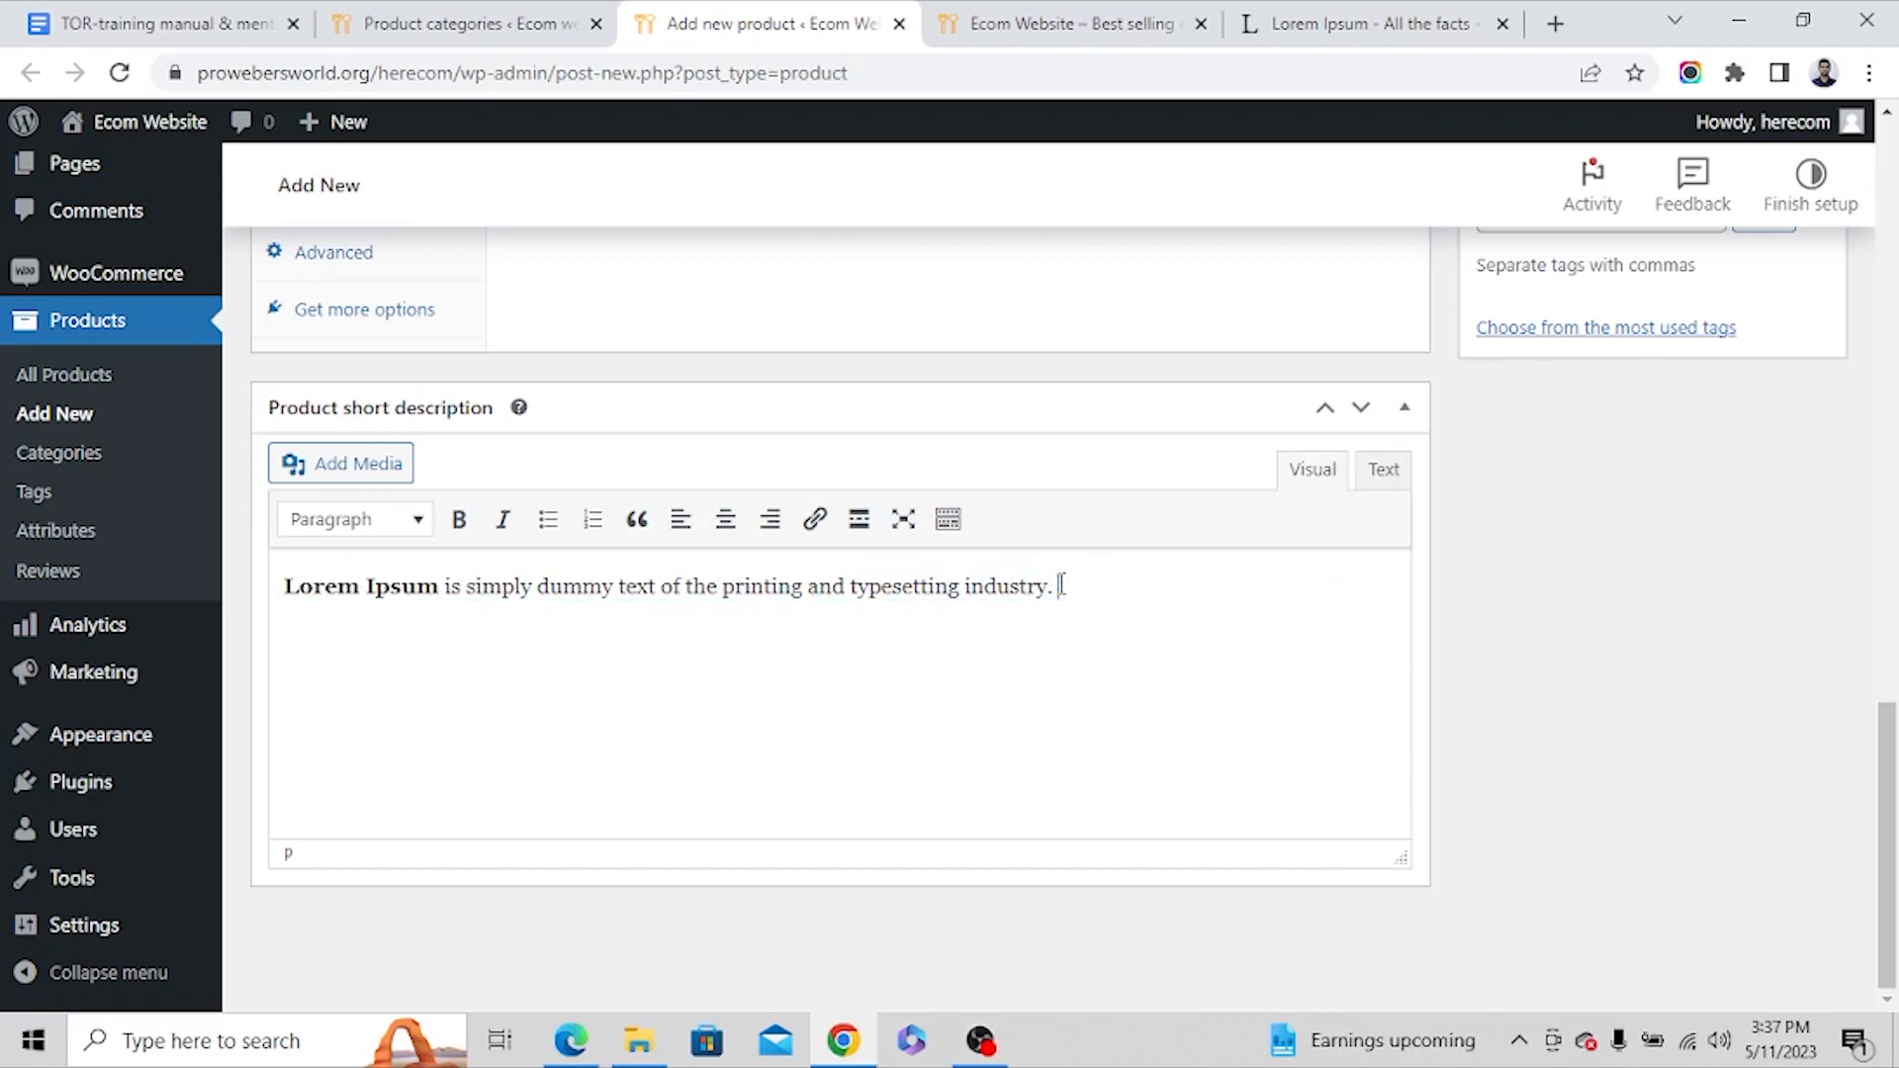
Review the Cotton Shirt's product name, full description and short description.
{"action": "scroll", "coordinate": [1059, 677], "scroll_direction": "up", "scroll_amount": 15}
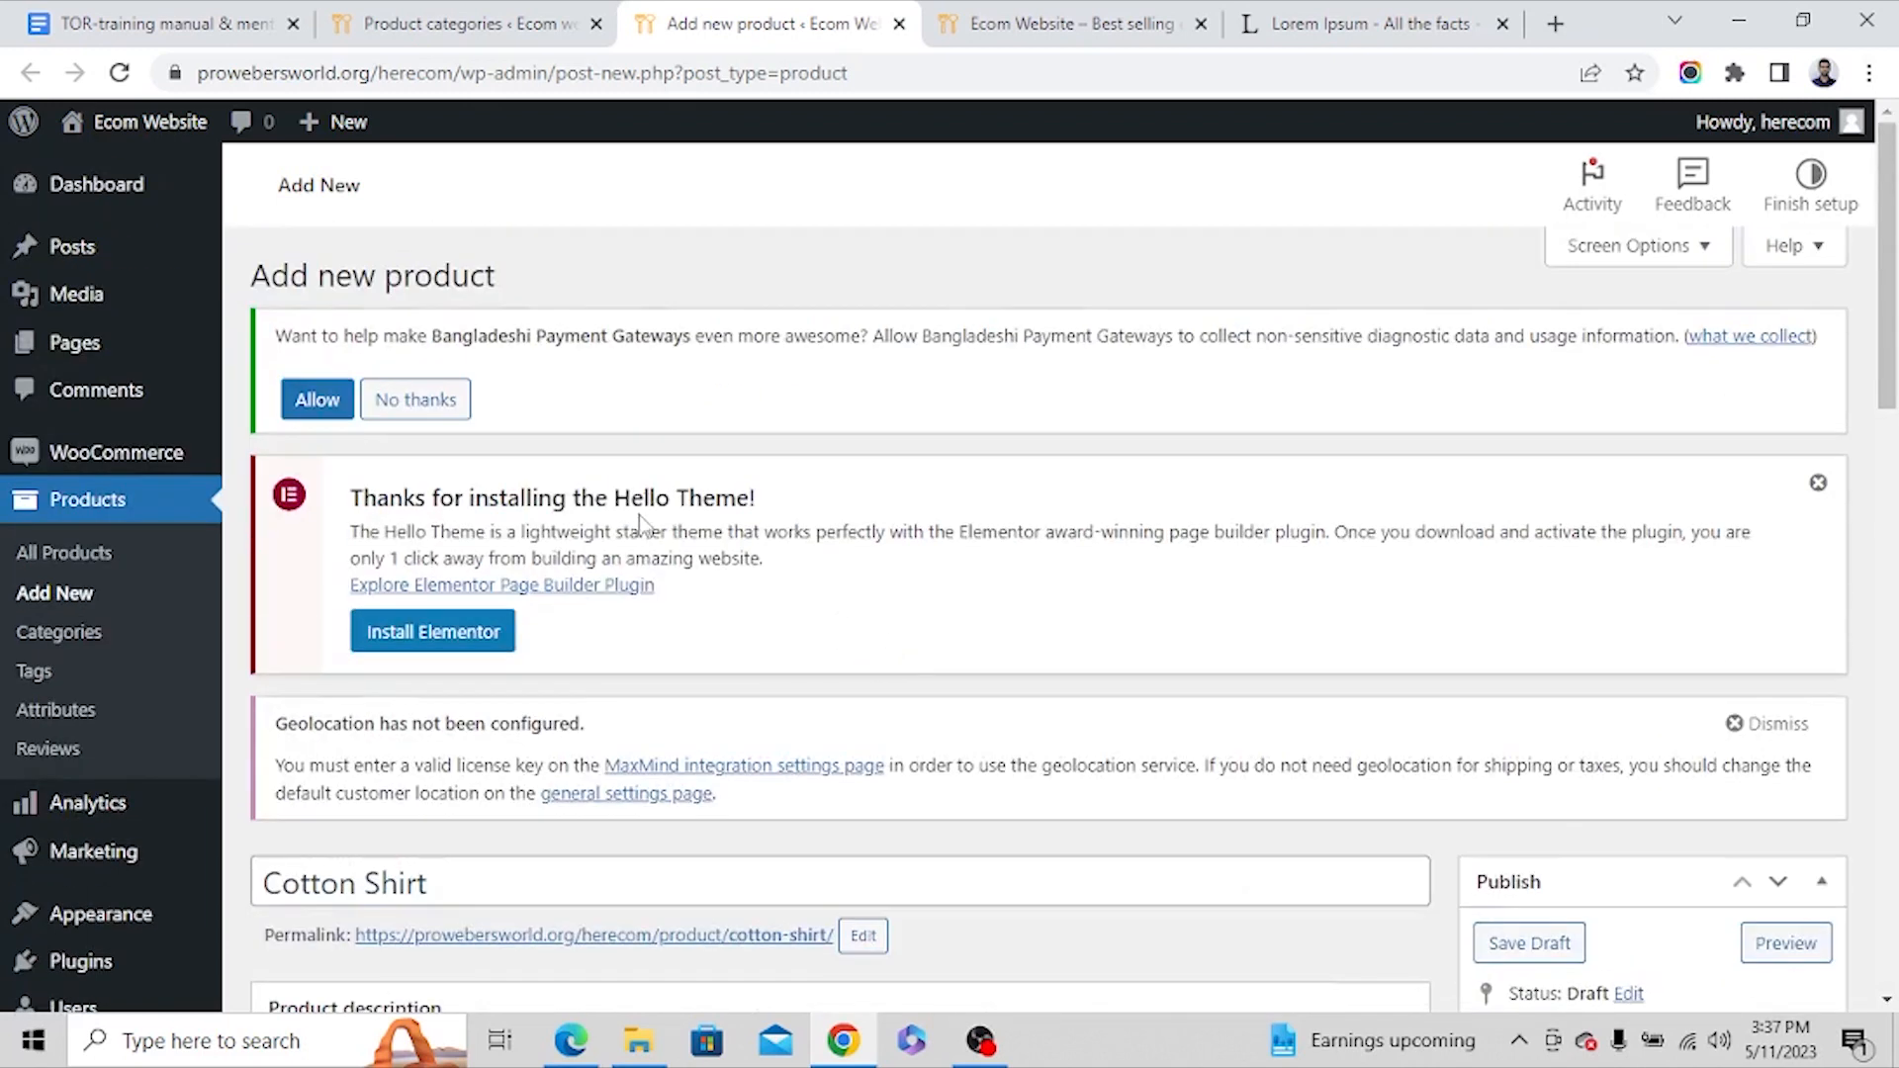
{"action": "scroll", "coordinate": [554, 764], "scroll_direction": "down", "scroll_amount": 1}
{"action": "scroll", "coordinate": [554, 765], "scroll_direction": "down", "scroll_amount": 3}
{"action": "left_click_drag", "start_coordinate": [490, 470], "coordinate": [276, 463]}
{"action": "scroll", "coordinate": [672, 761], "scroll_direction": "down", "scroll_amount": 3}
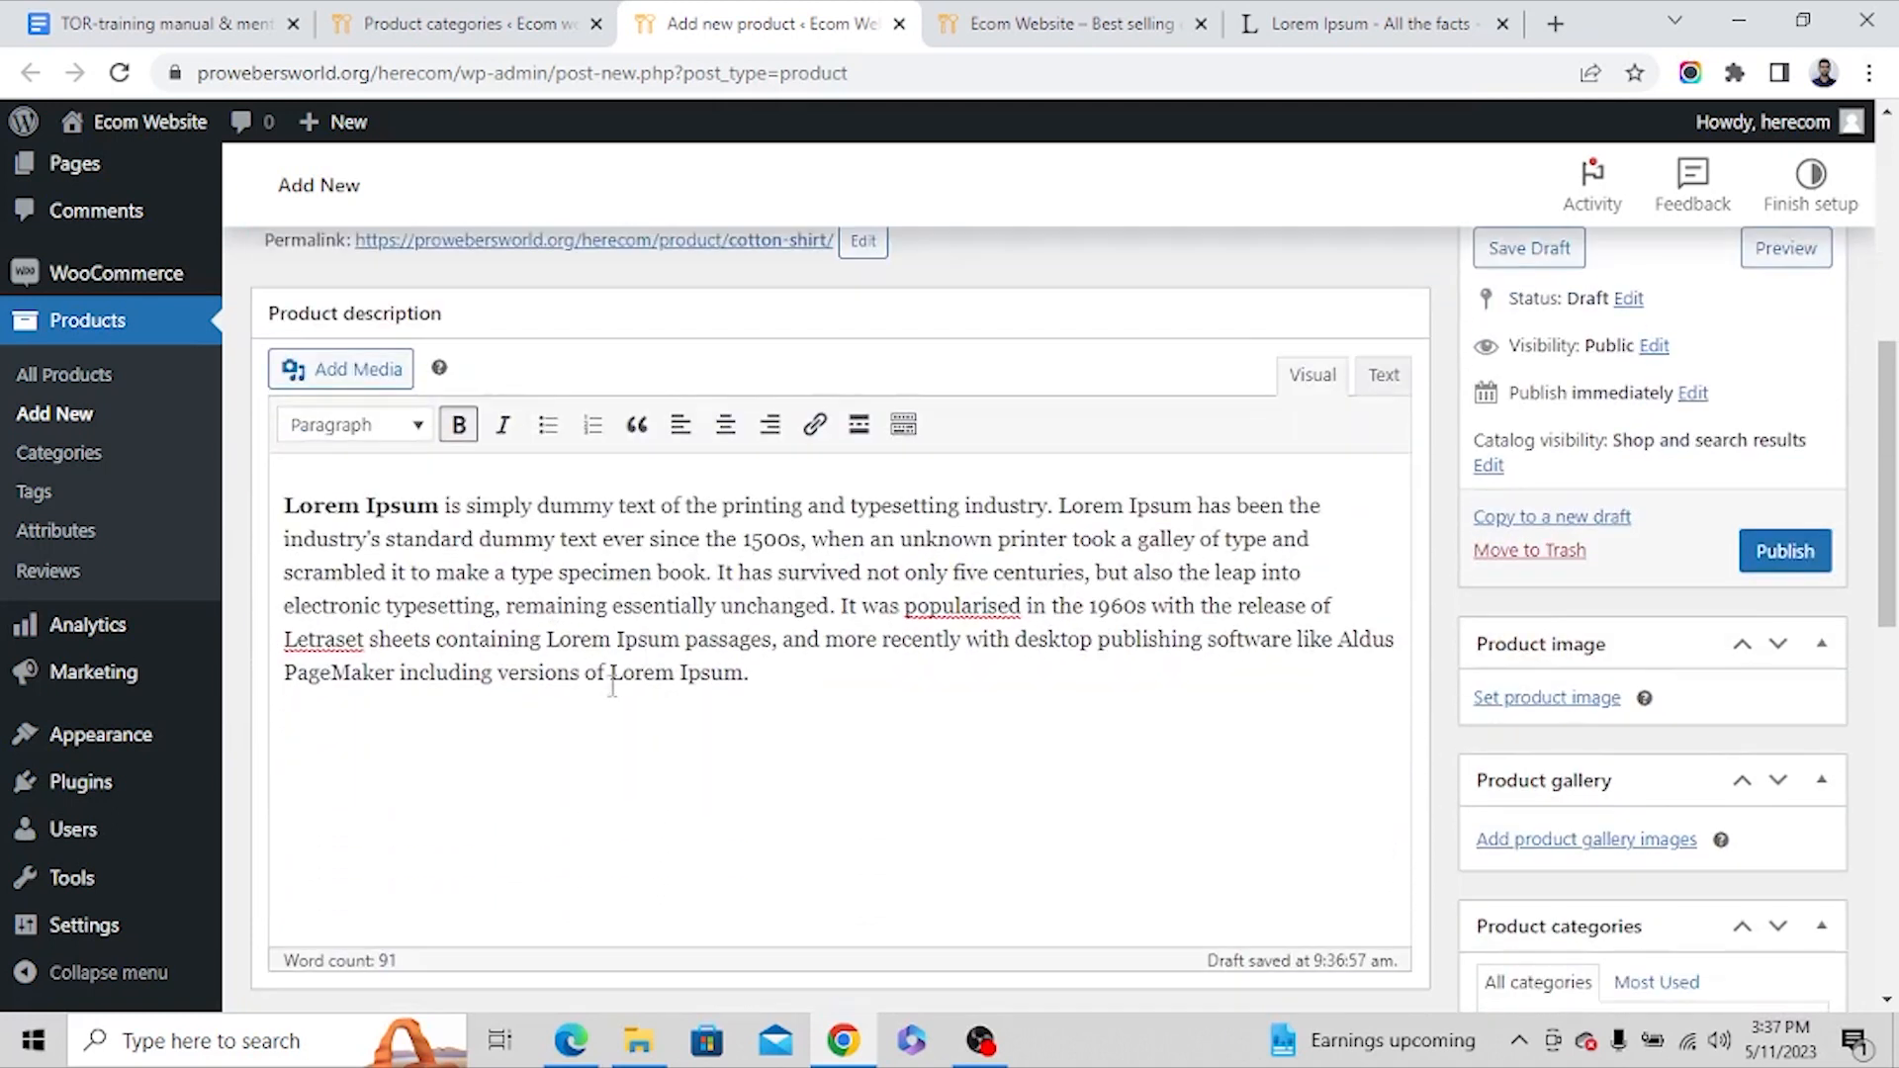
{"action": "scroll", "coordinate": [614, 688], "scroll_direction": "down", "scroll_amount": 6}
{"action": "scroll", "coordinate": [692, 713], "scroll_direction": "down", "scroll_amount": 5}
{"action": "scroll", "coordinate": [690, 703], "scroll_direction": "up", "scroll_amount": 1}
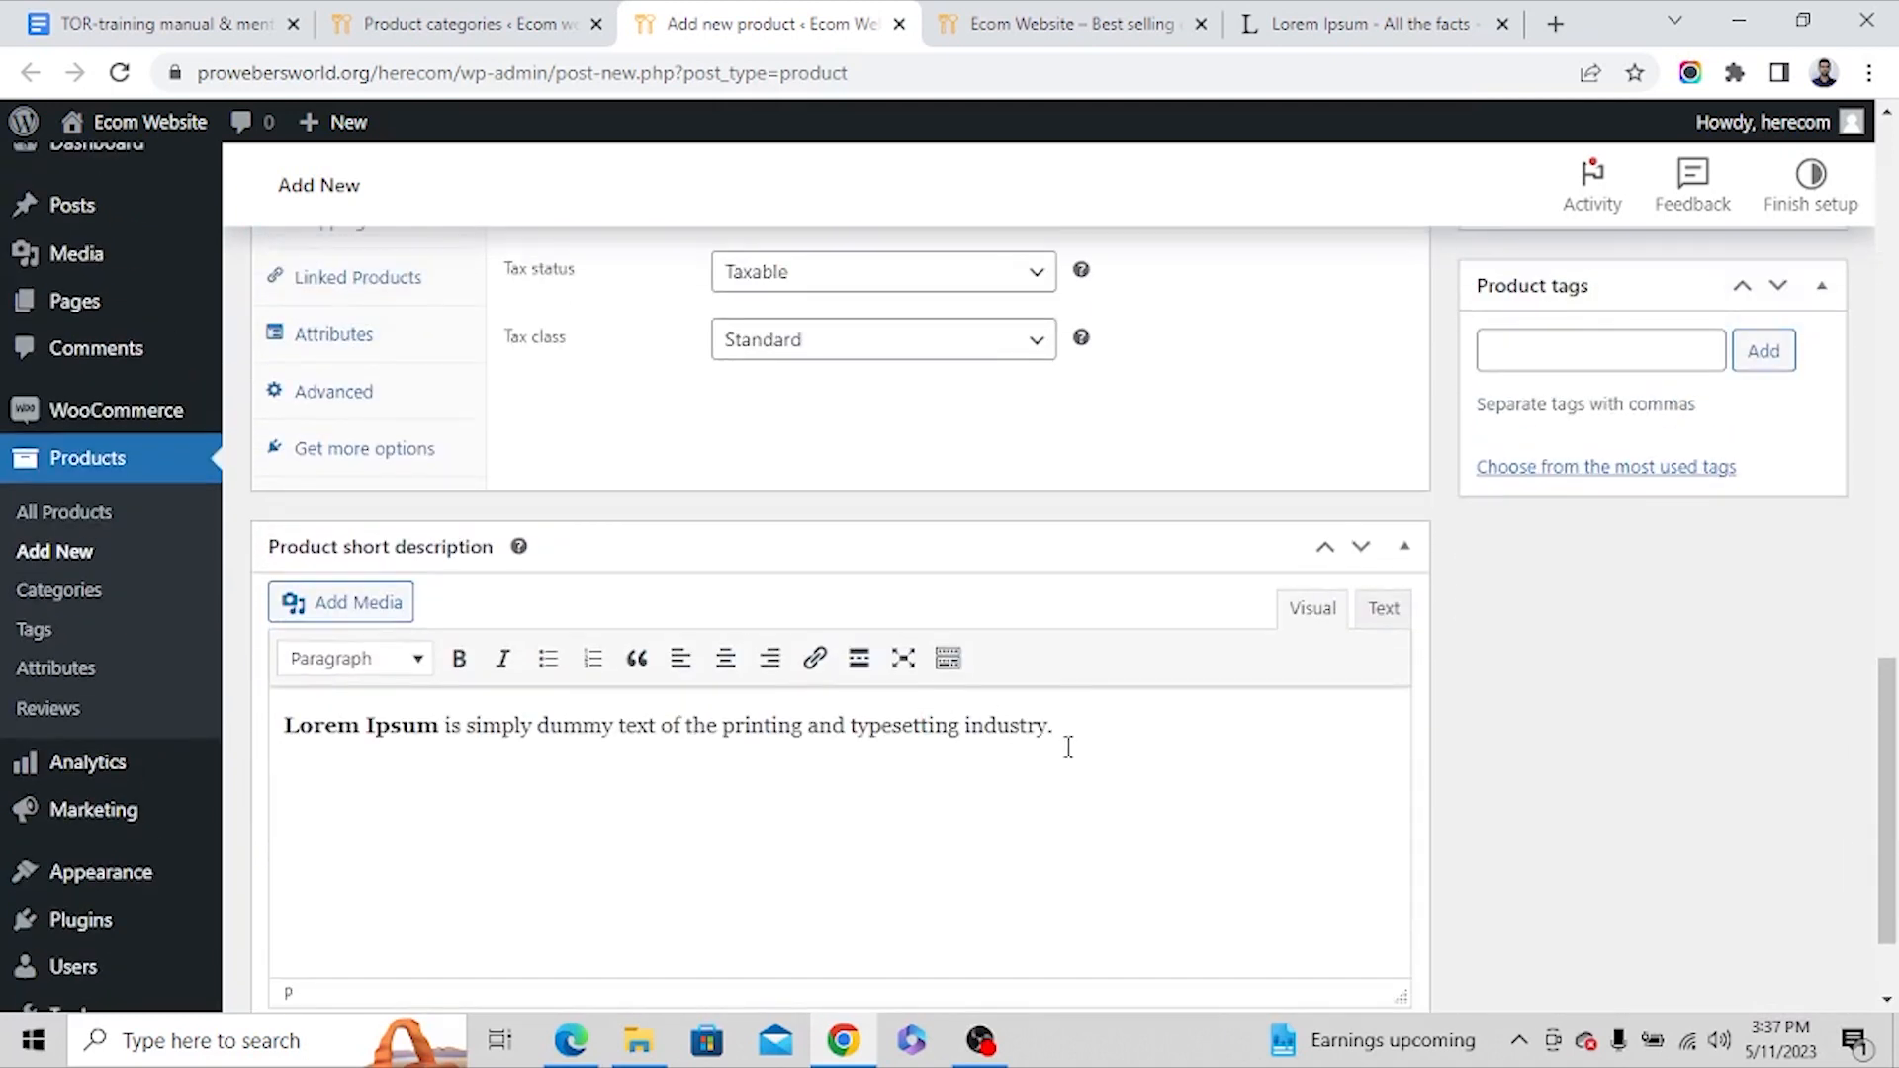
{"action": "scroll", "coordinate": [408, 565], "scroll_direction": "up", "scroll_amount": 10}
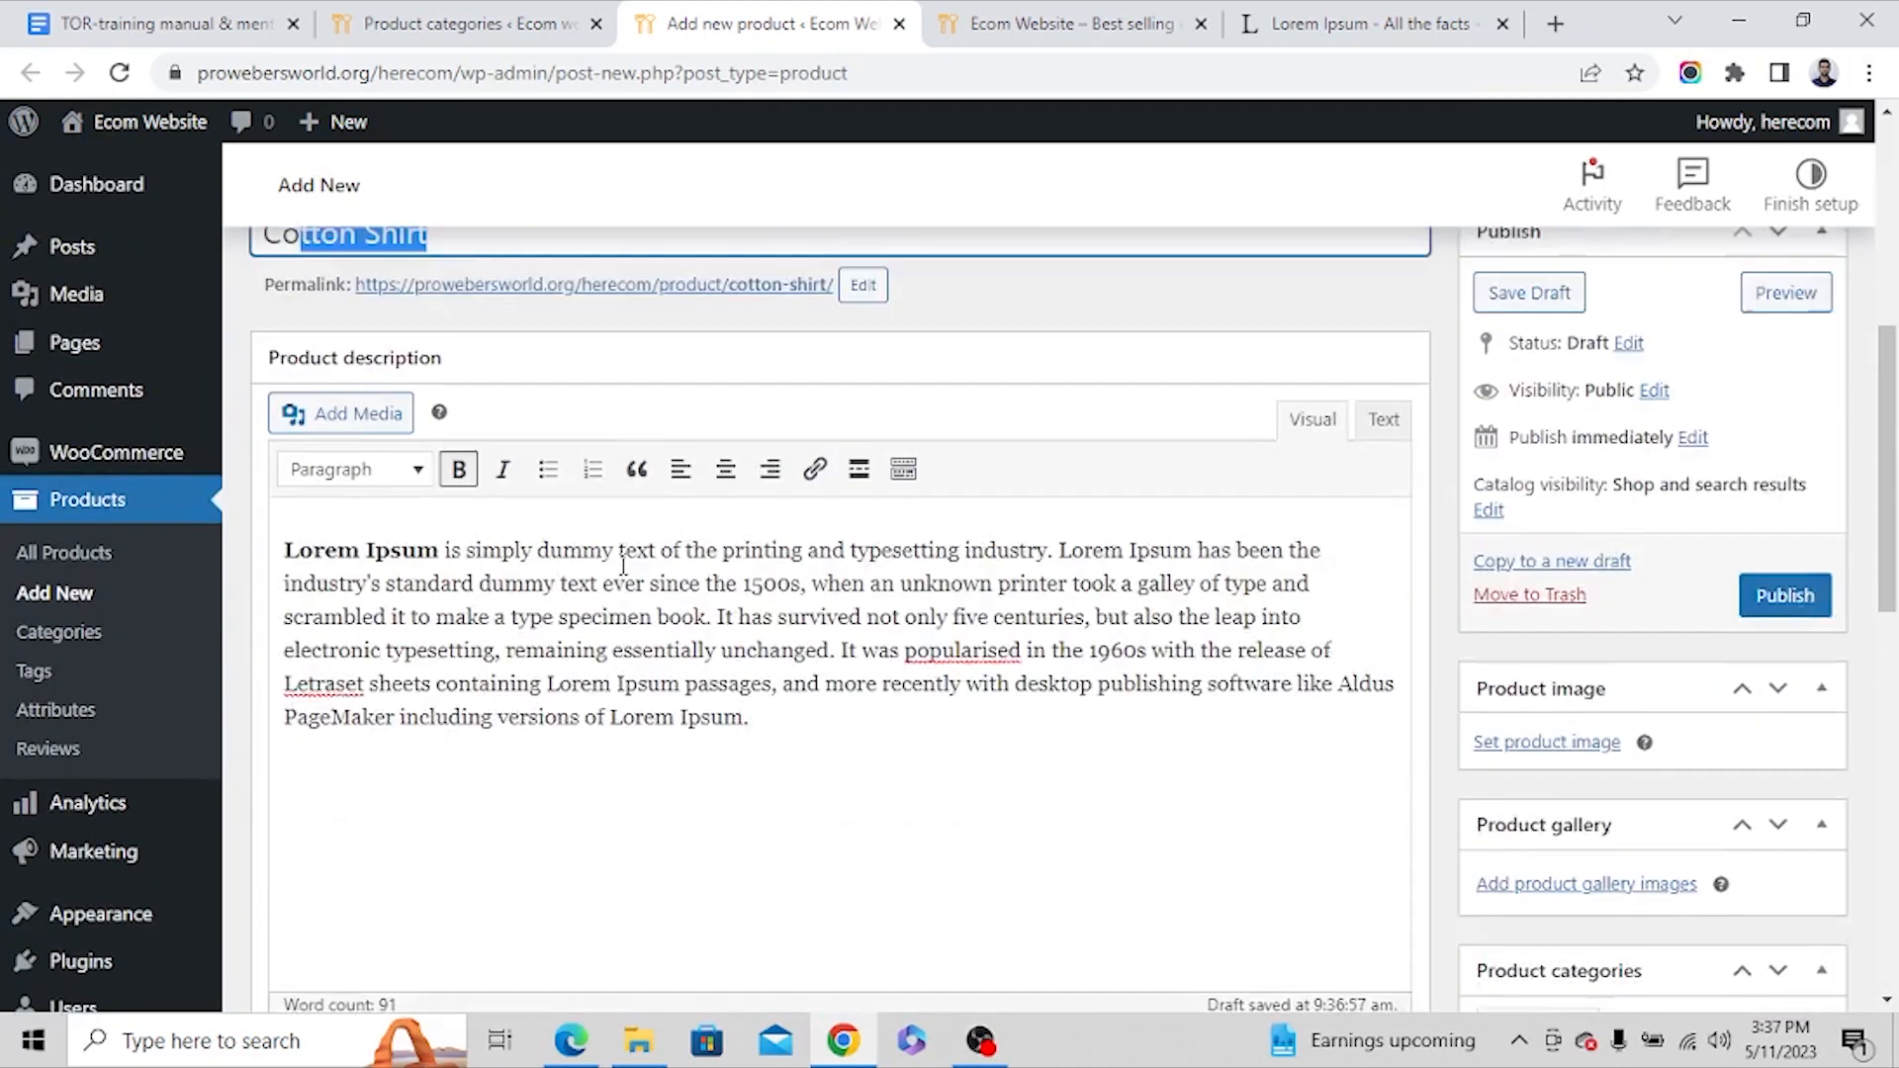
Keep the product type as Simple product and set the regular price to 200 and the sale price to 150.
{"action": "scroll", "coordinate": [626, 565], "scroll_direction": "down", "scroll_amount": 8}
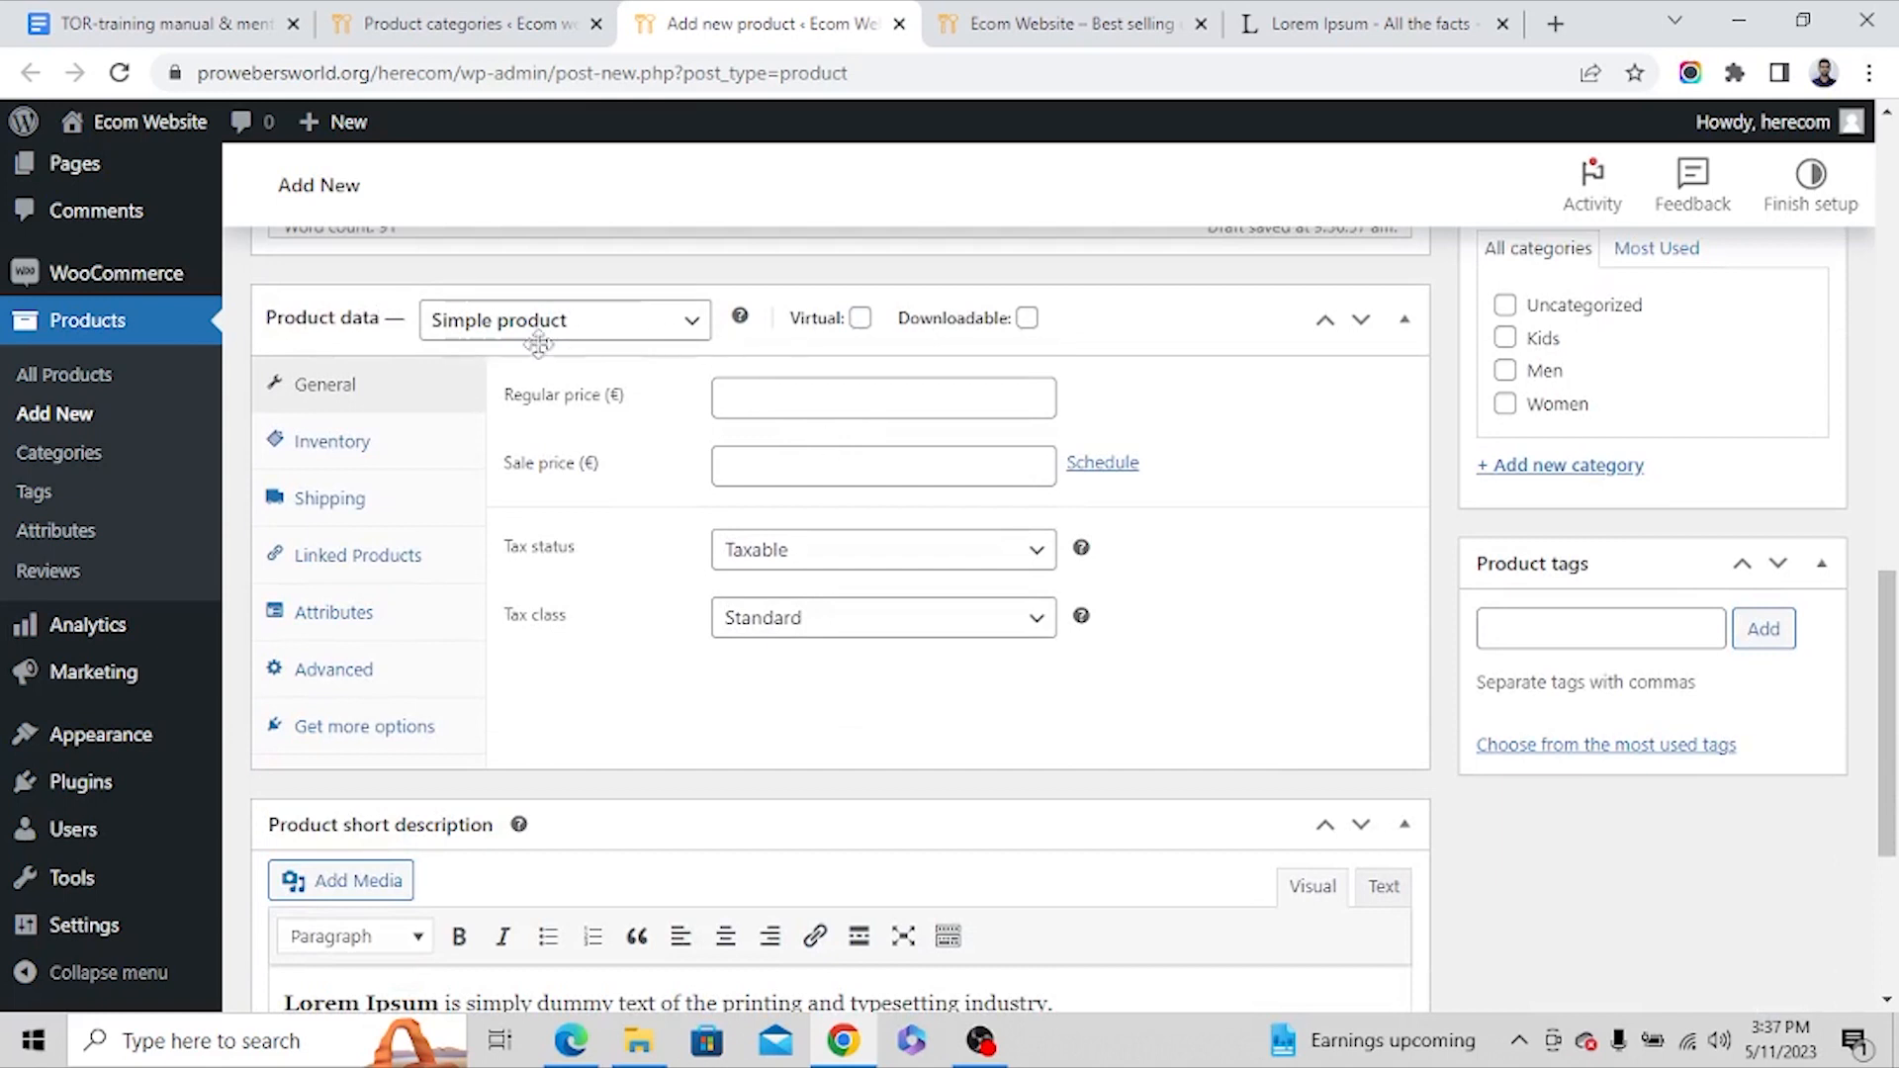
{"action": "left_click", "coordinate": [690, 324]}
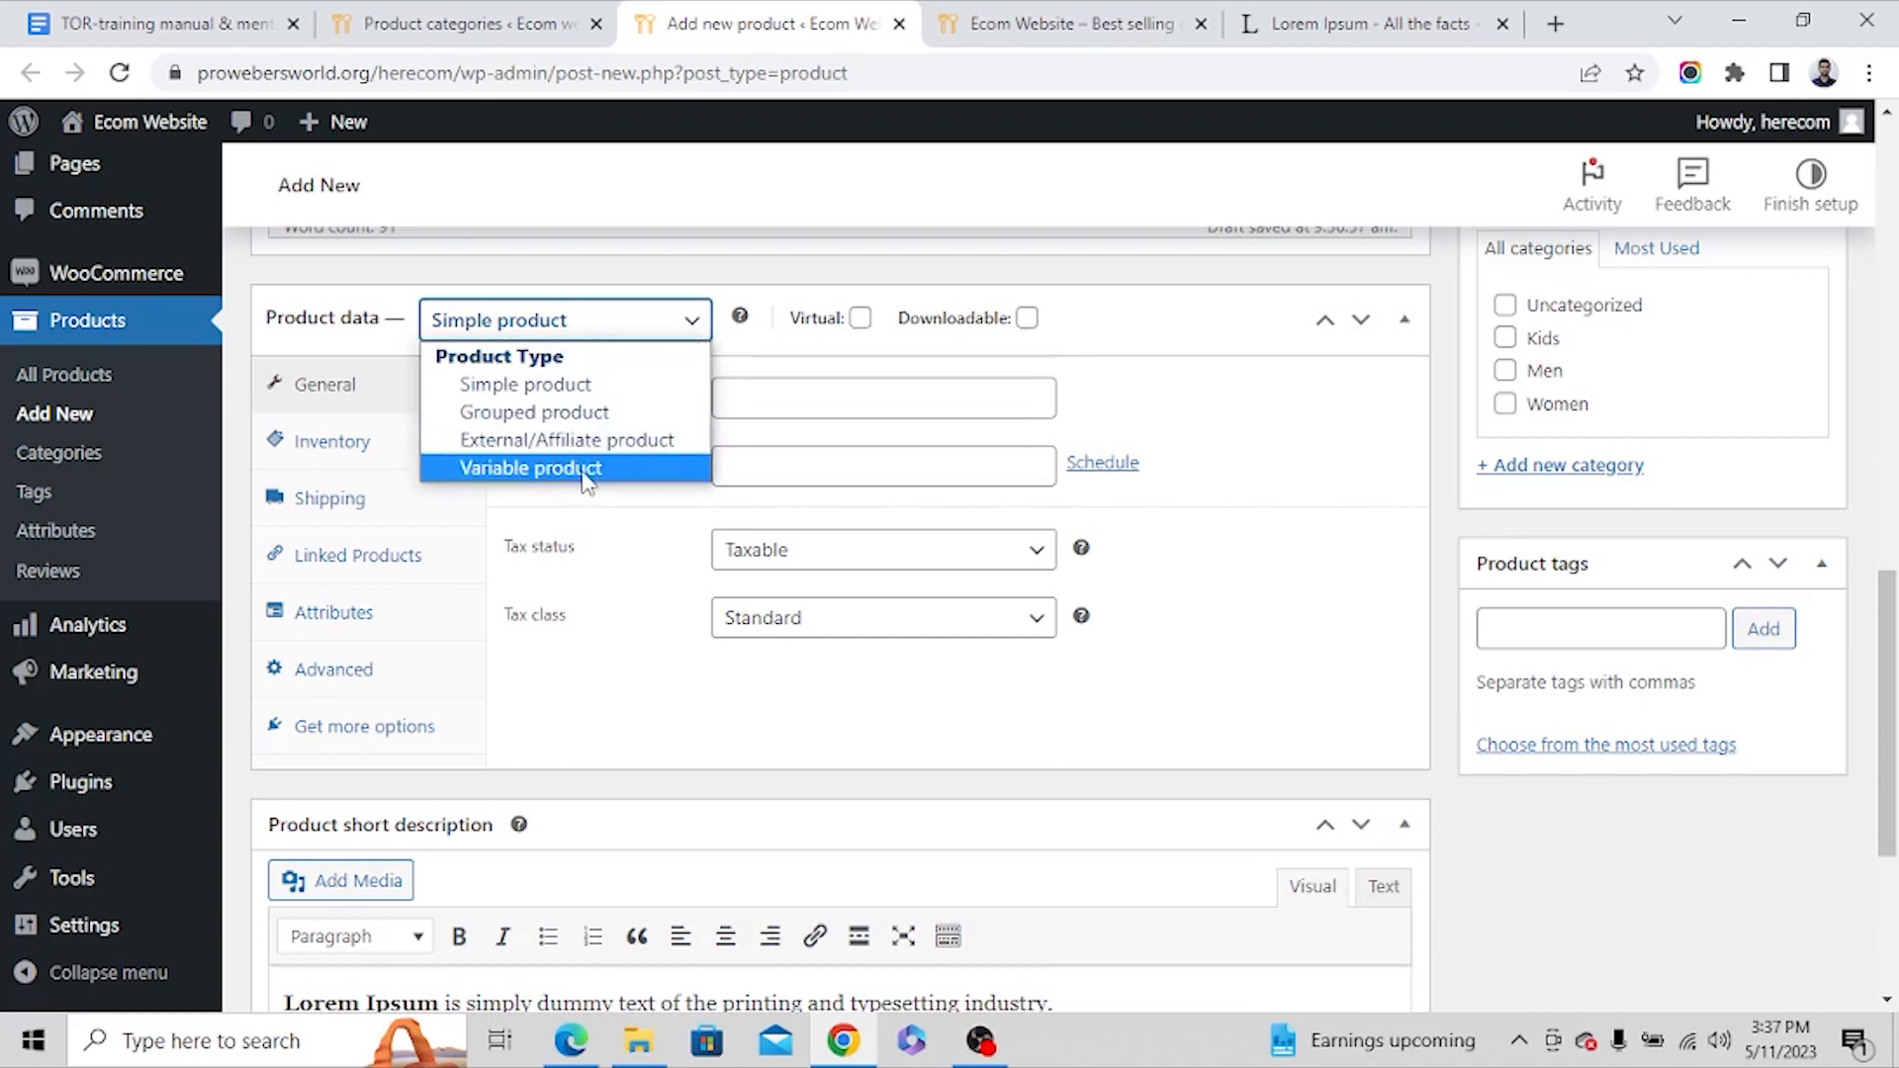
{"action": "left_click", "coordinate": [549, 392]}
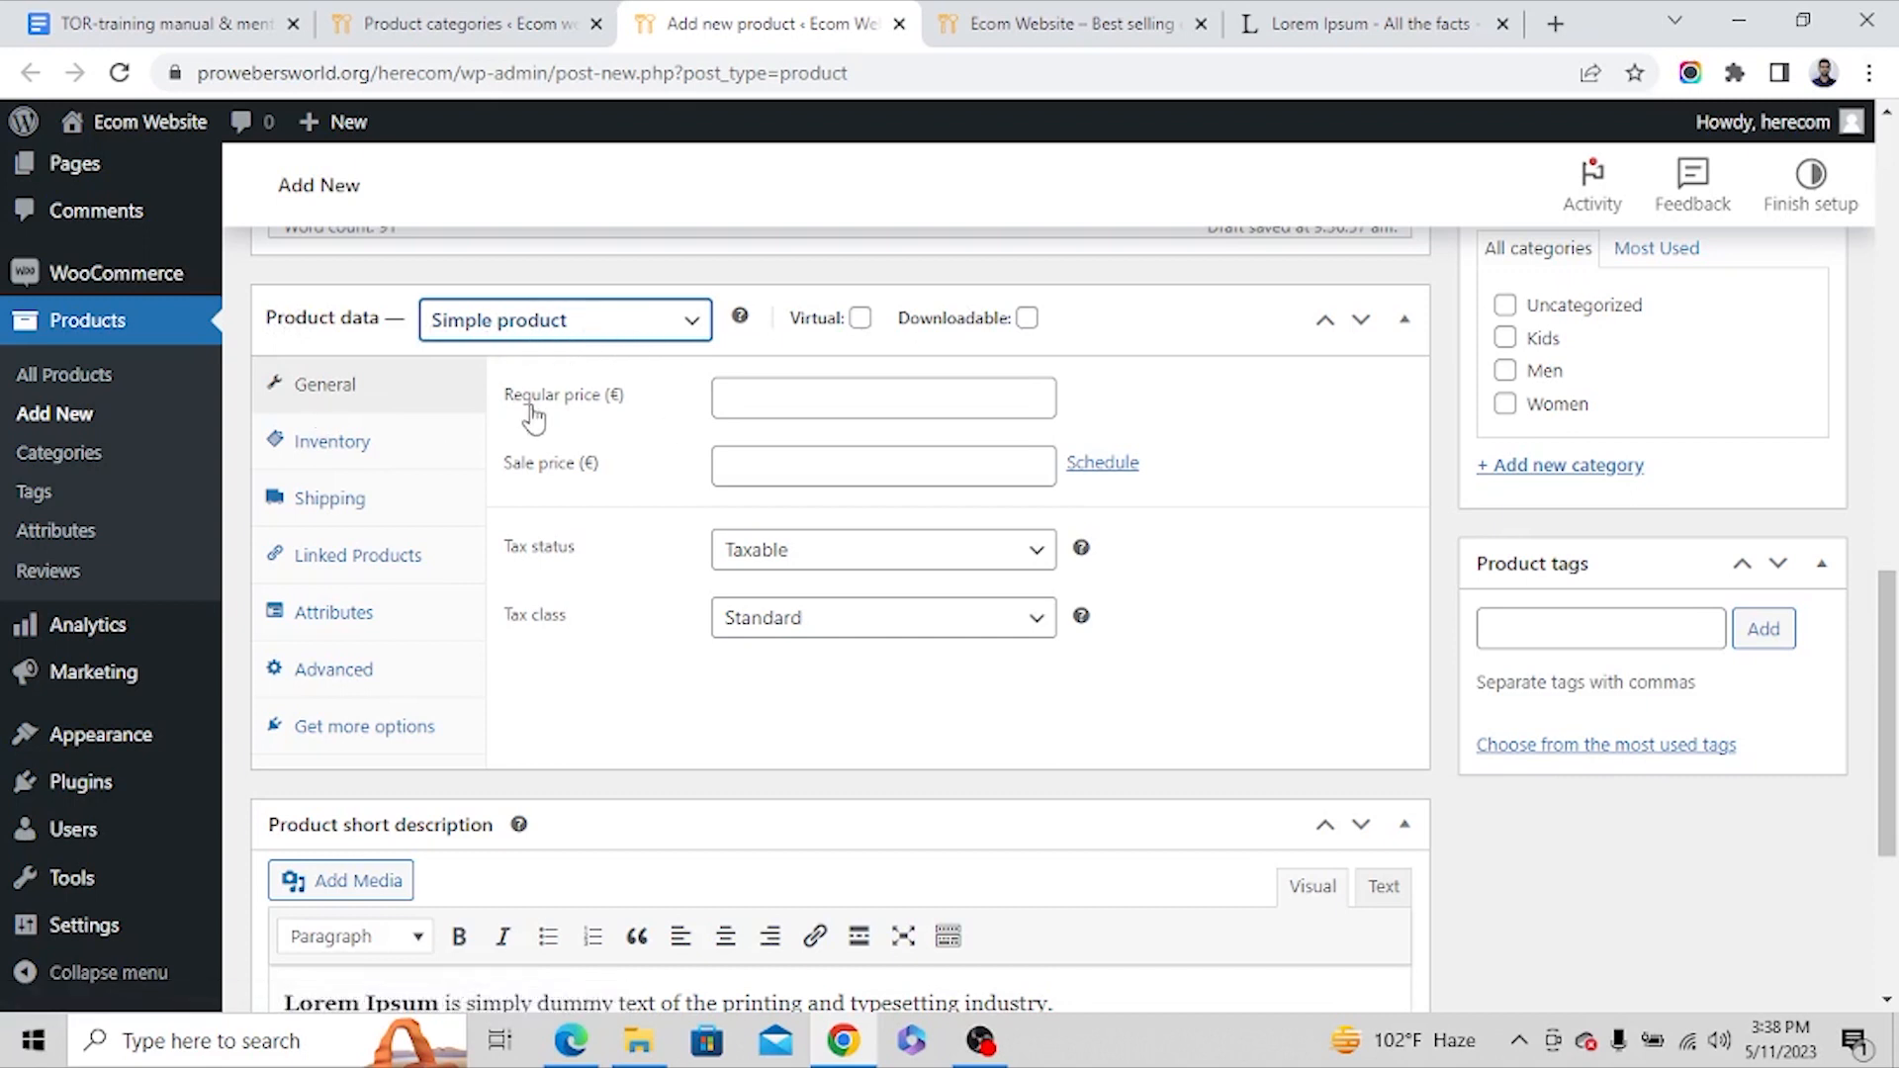
{"action": "left_click", "coordinate": [774, 399]}
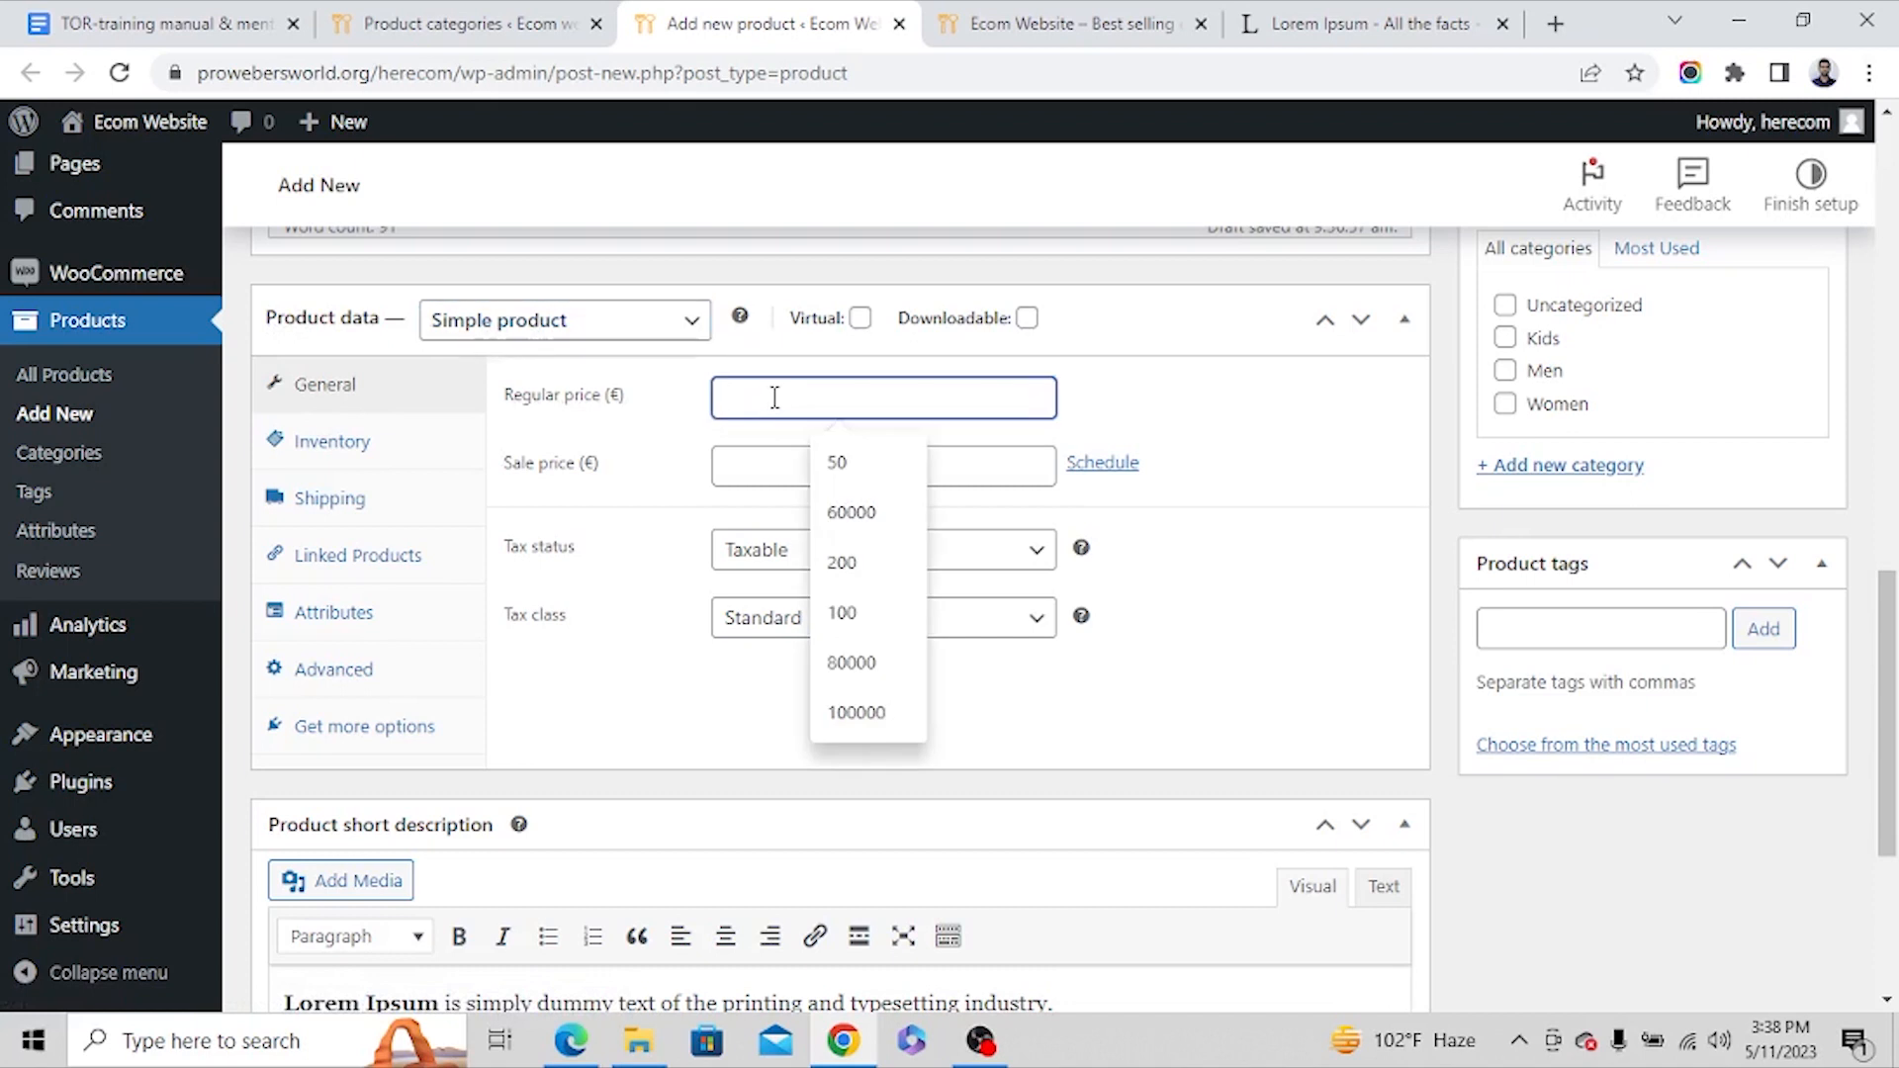
{"action": "type", "text": "200"}
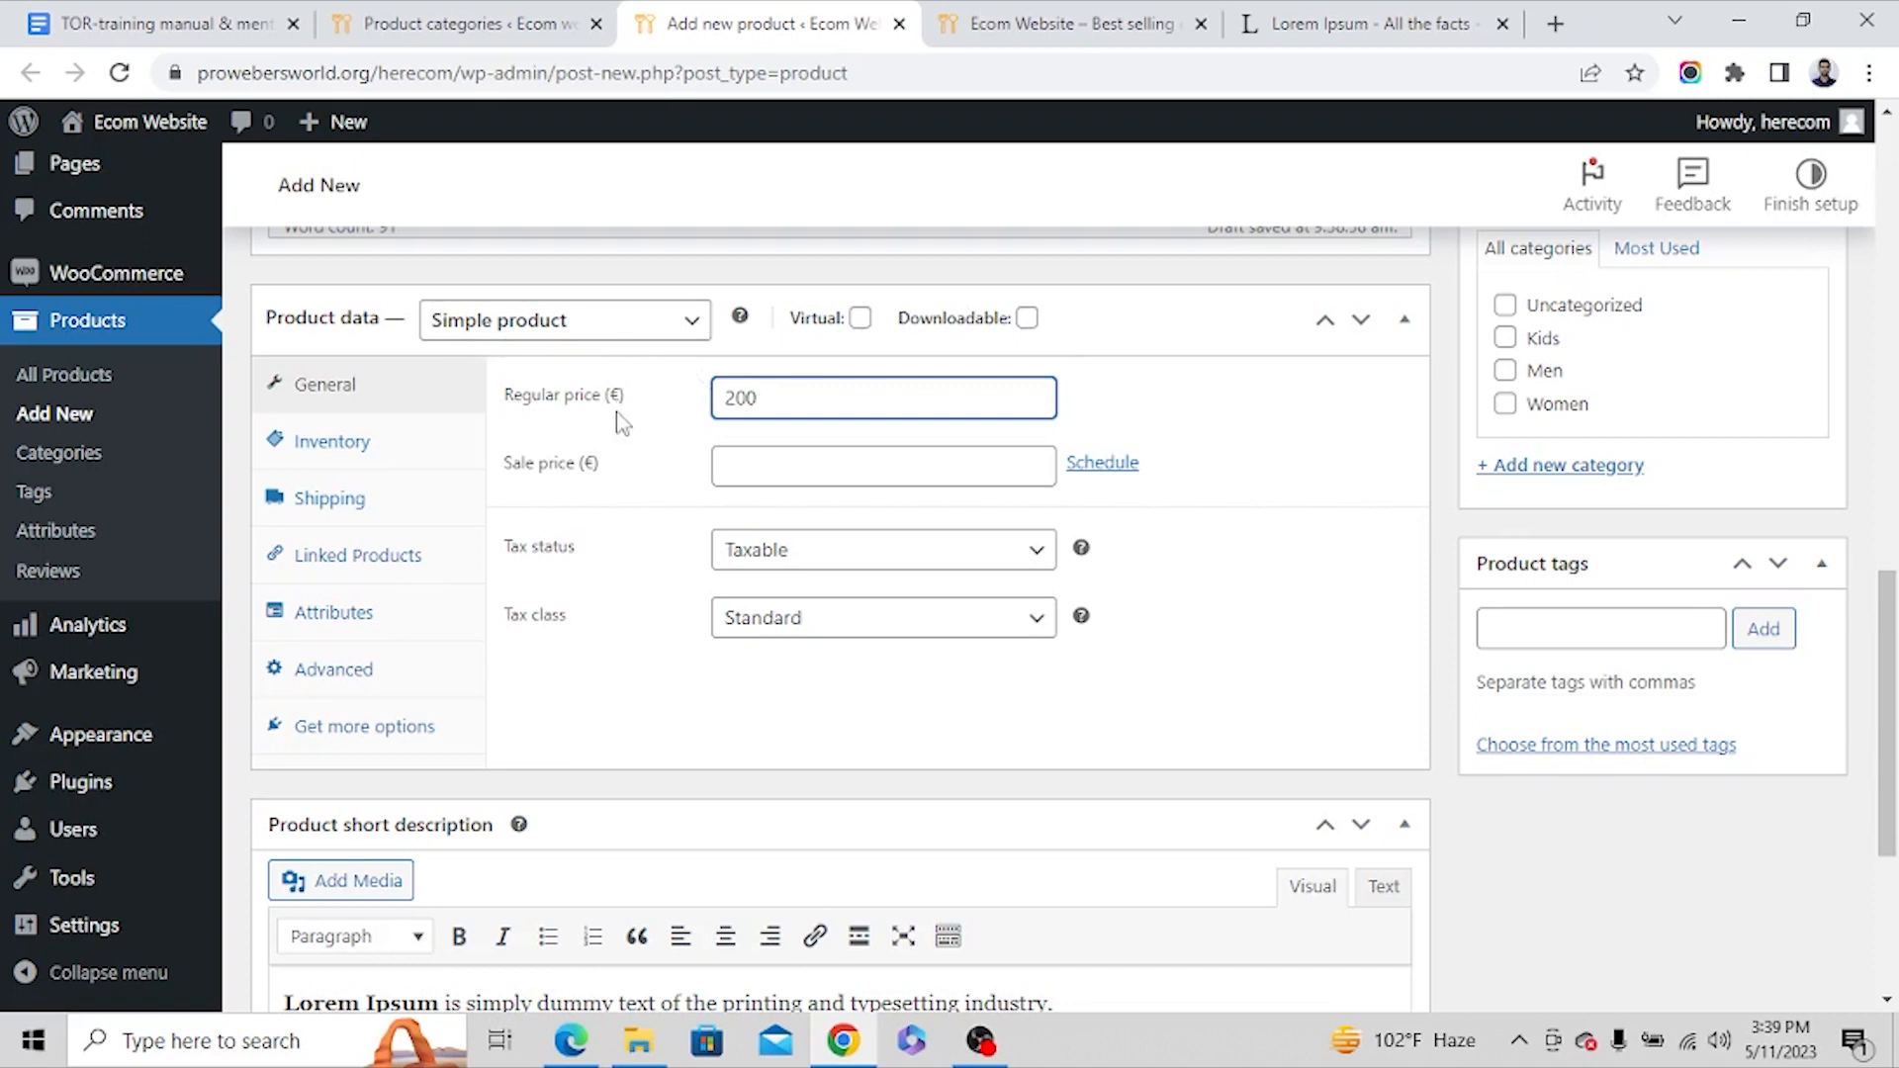
{"action": "left_click", "coordinate": [764, 466]}
{"action": "type", "text": "150"}
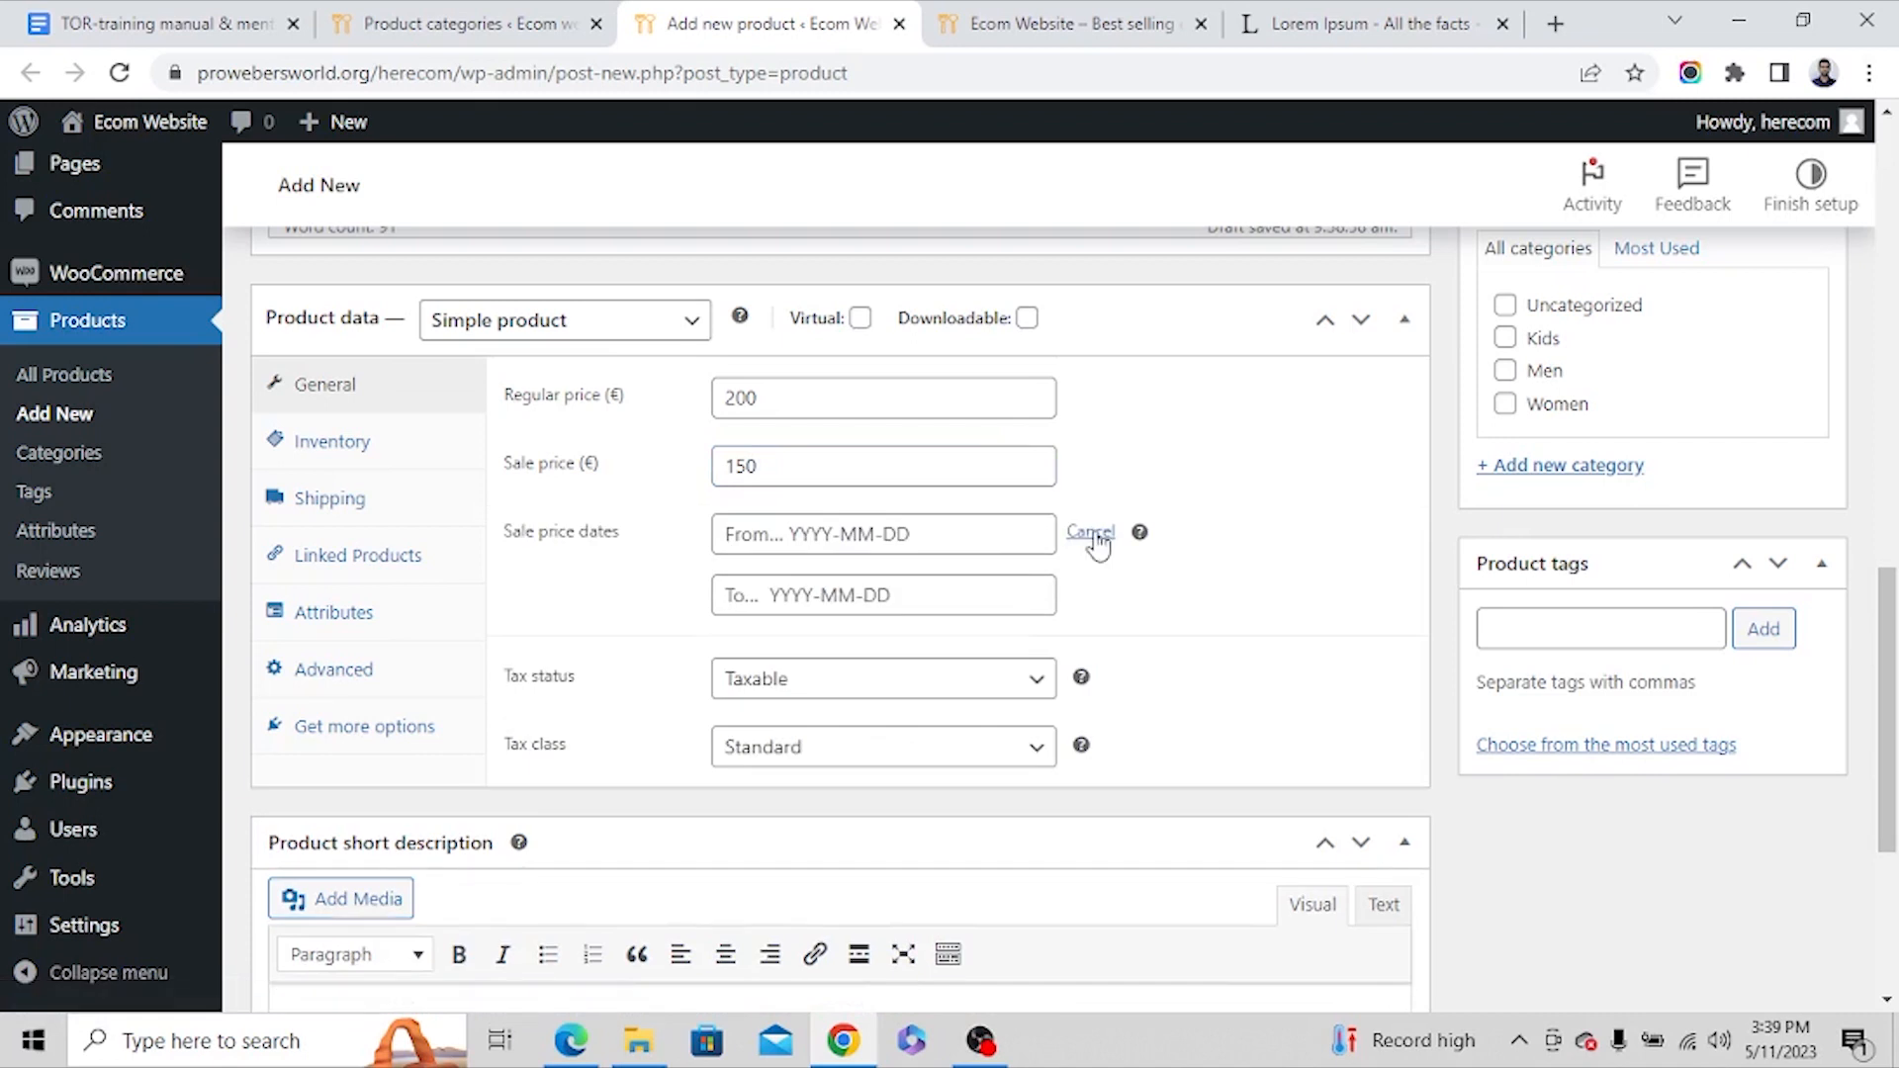
Schedule the sale price from 2023-05-01 to 2023-05-31 and keep the tax class at Standard.
{"action": "left_click", "coordinate": [791, 544]}
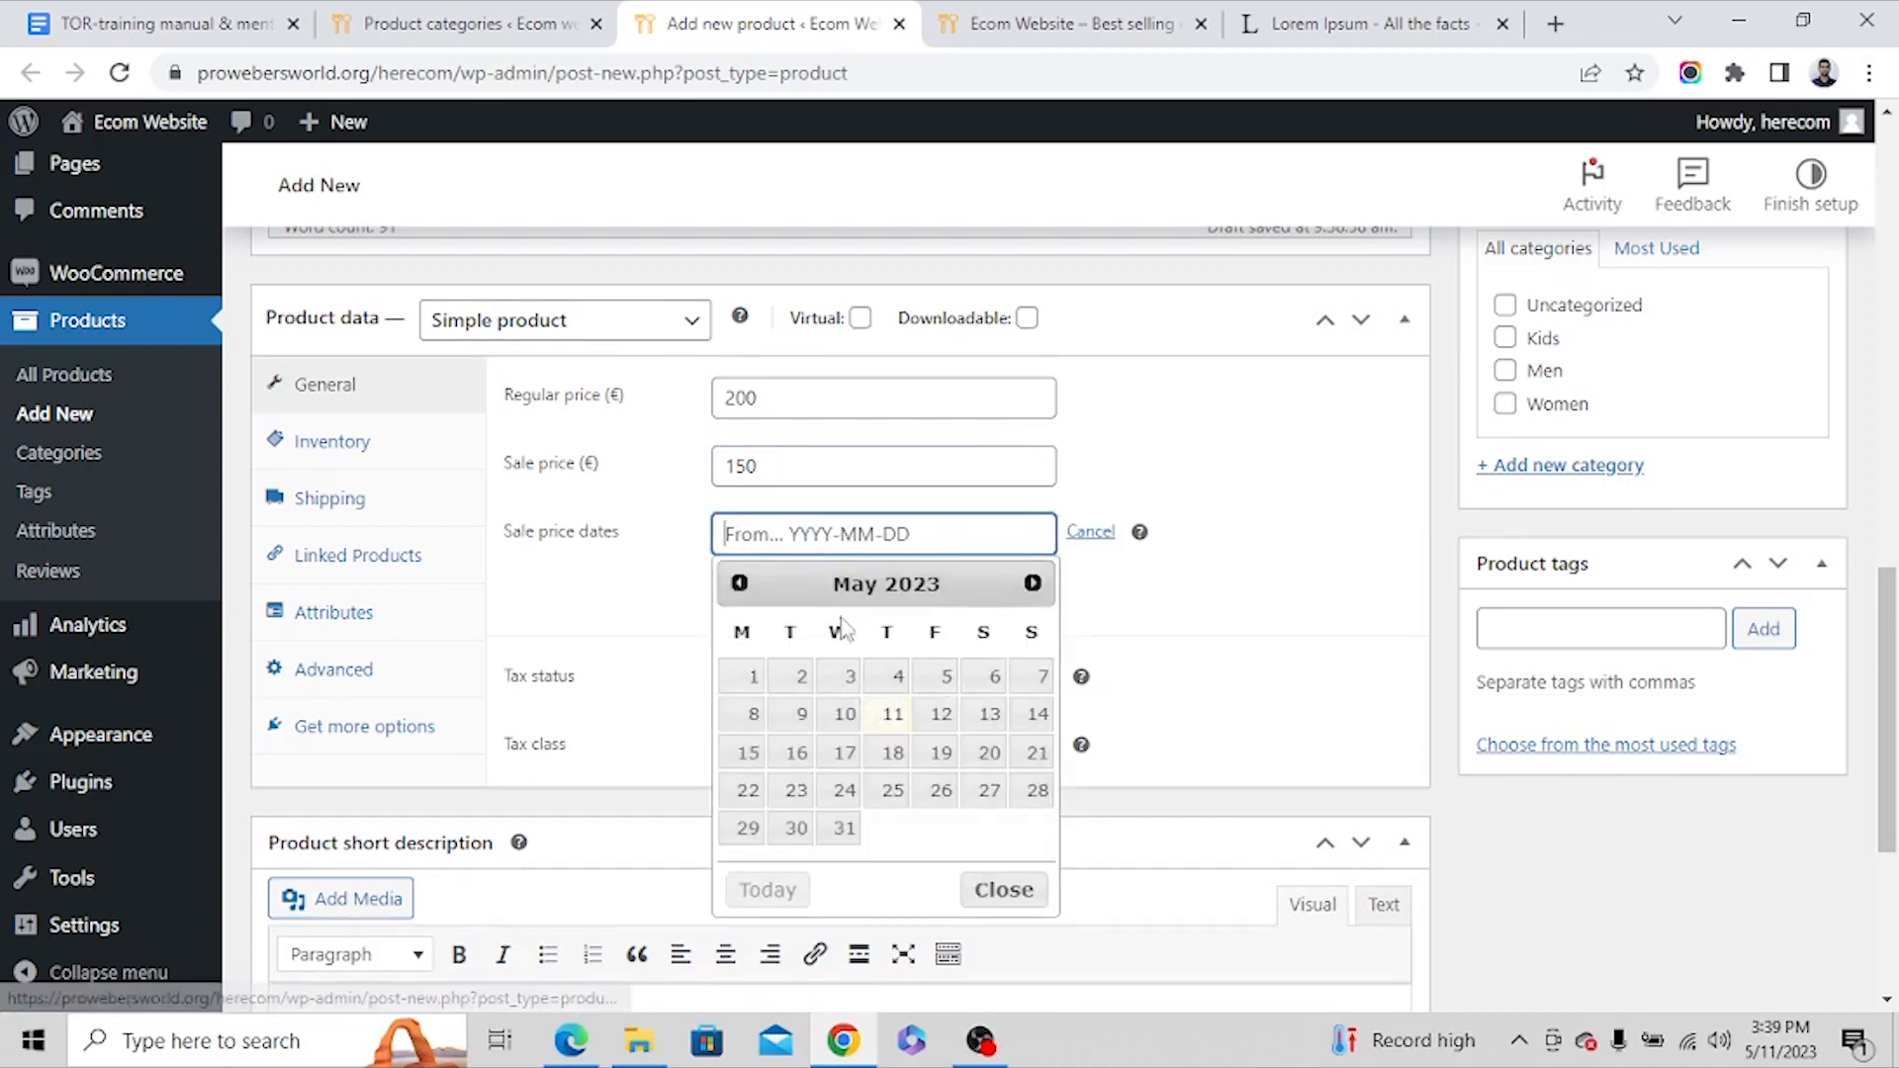
{"action": "left_click", "coordinate": [749, 677]}
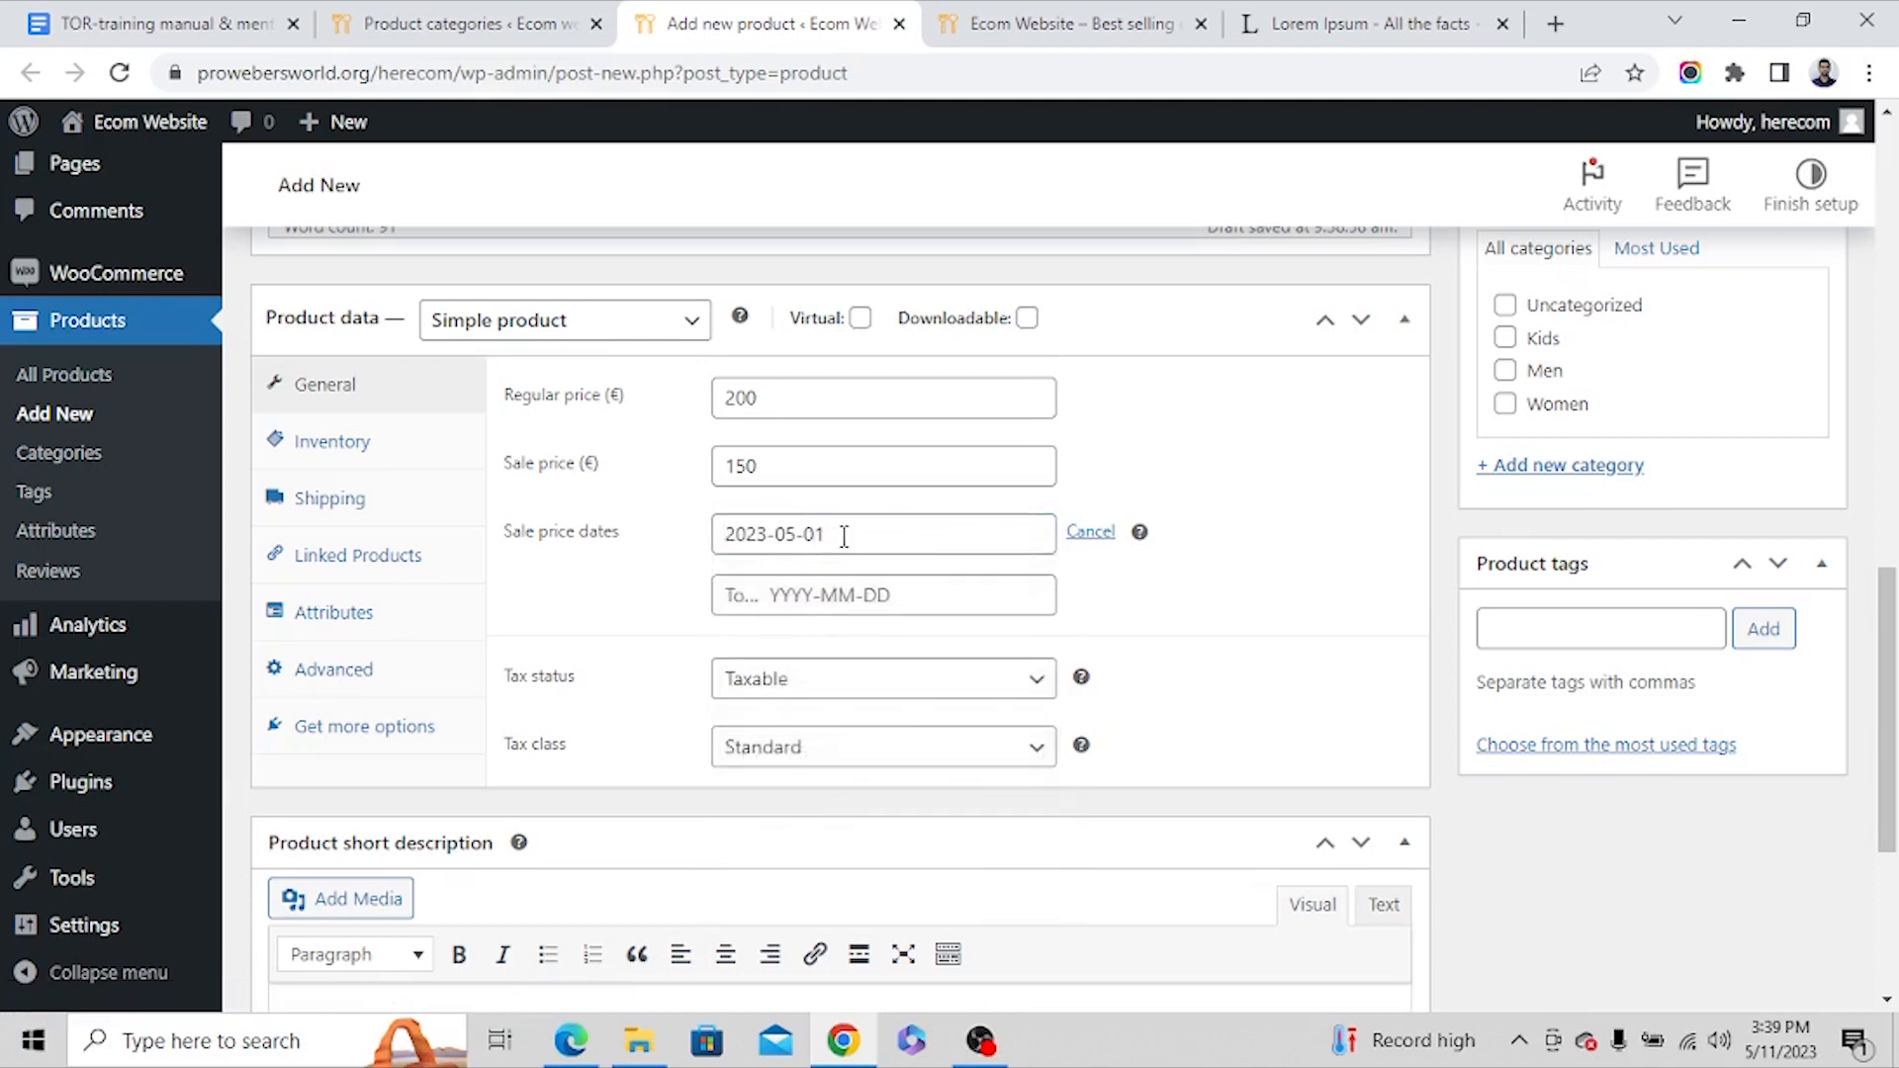
{"action": "left_click", "coordinate": [869, 592]}
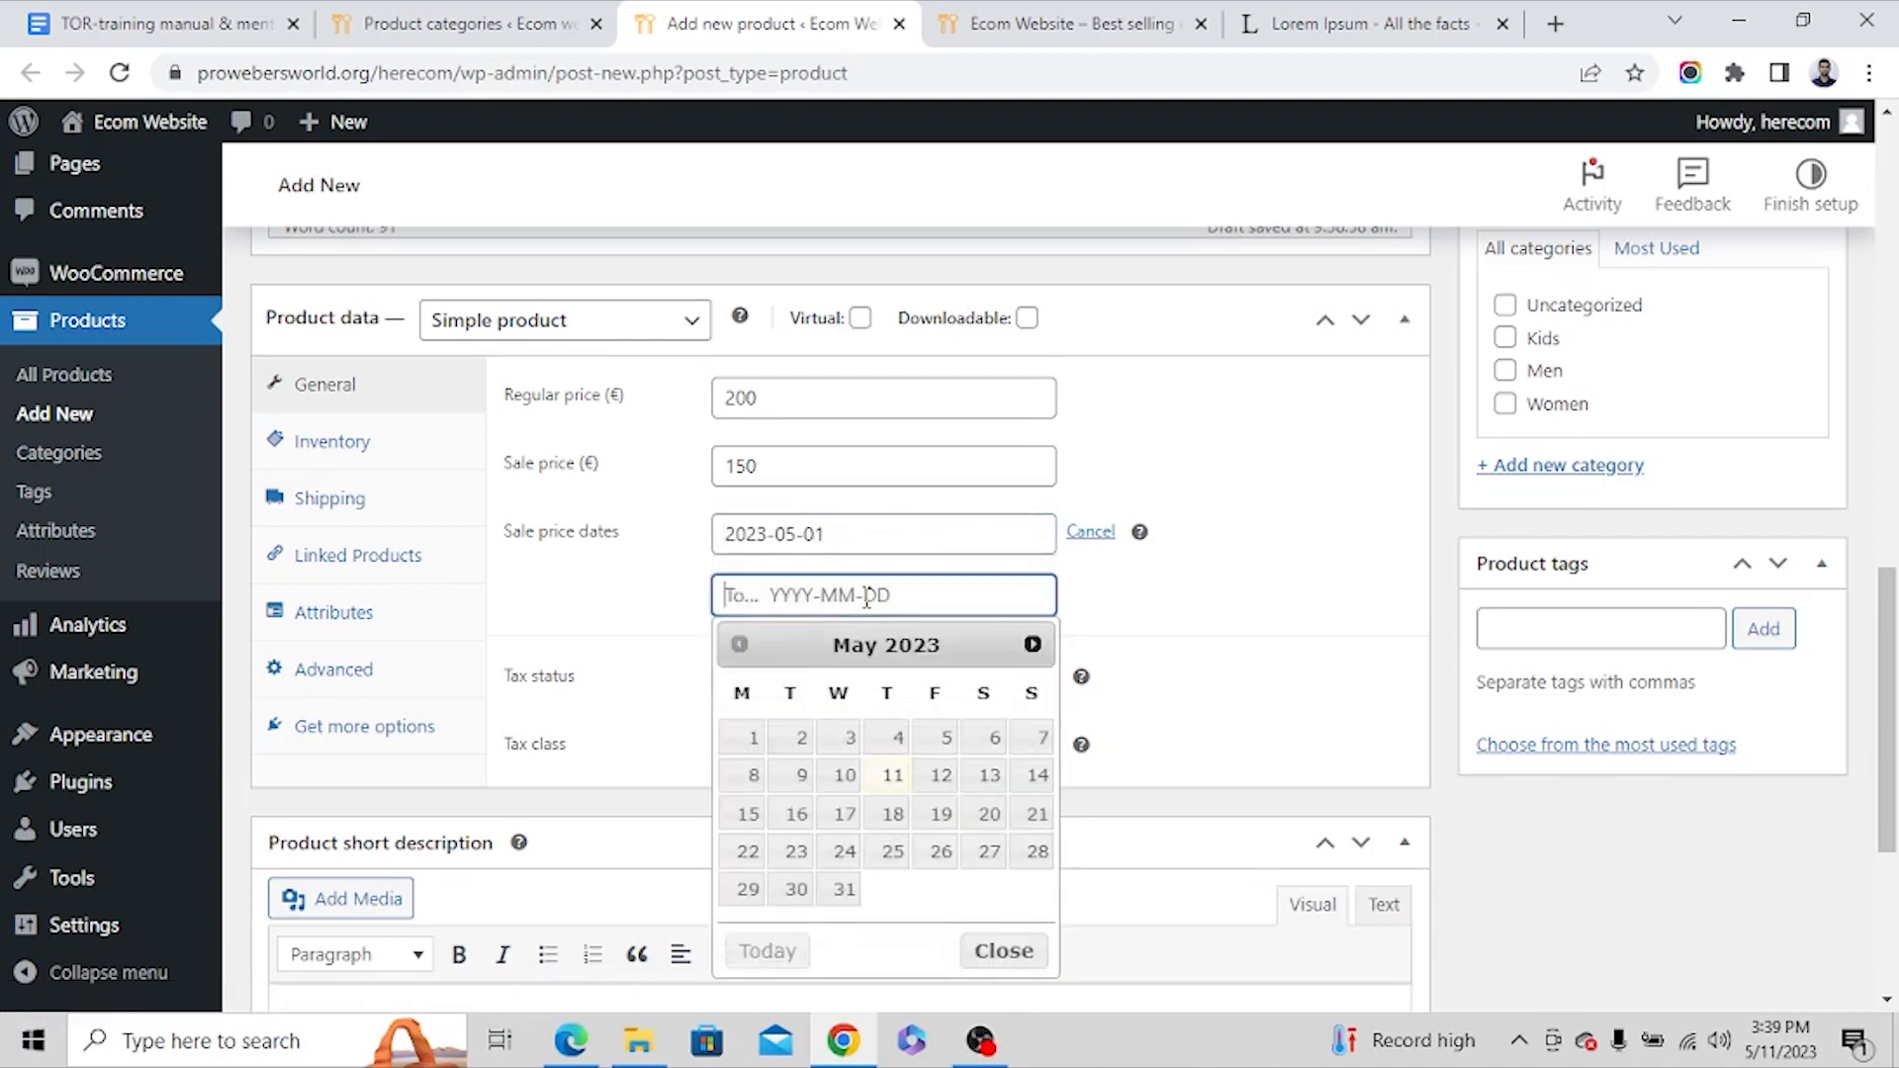
{"action": "left_click", "coordinate": [844, 889]}
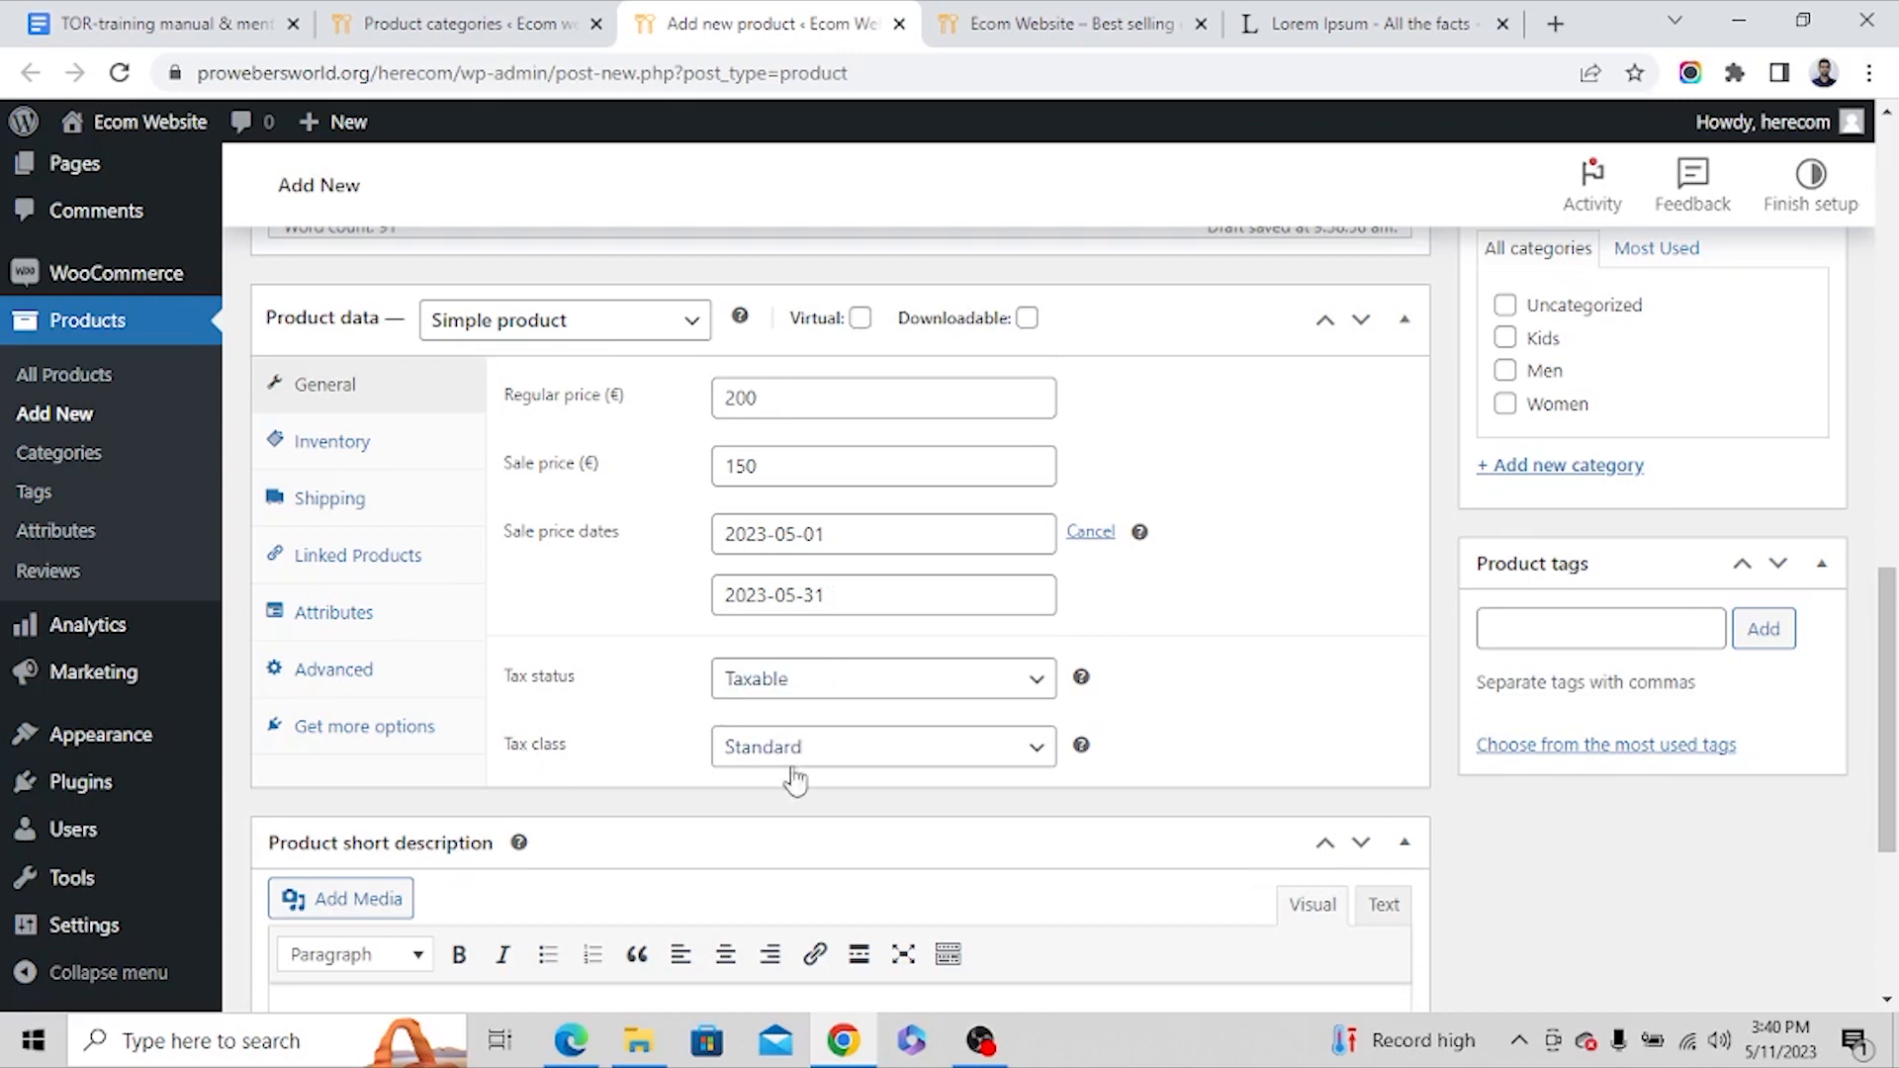
{"action": "left_click", "coordinate": [841, 760]}
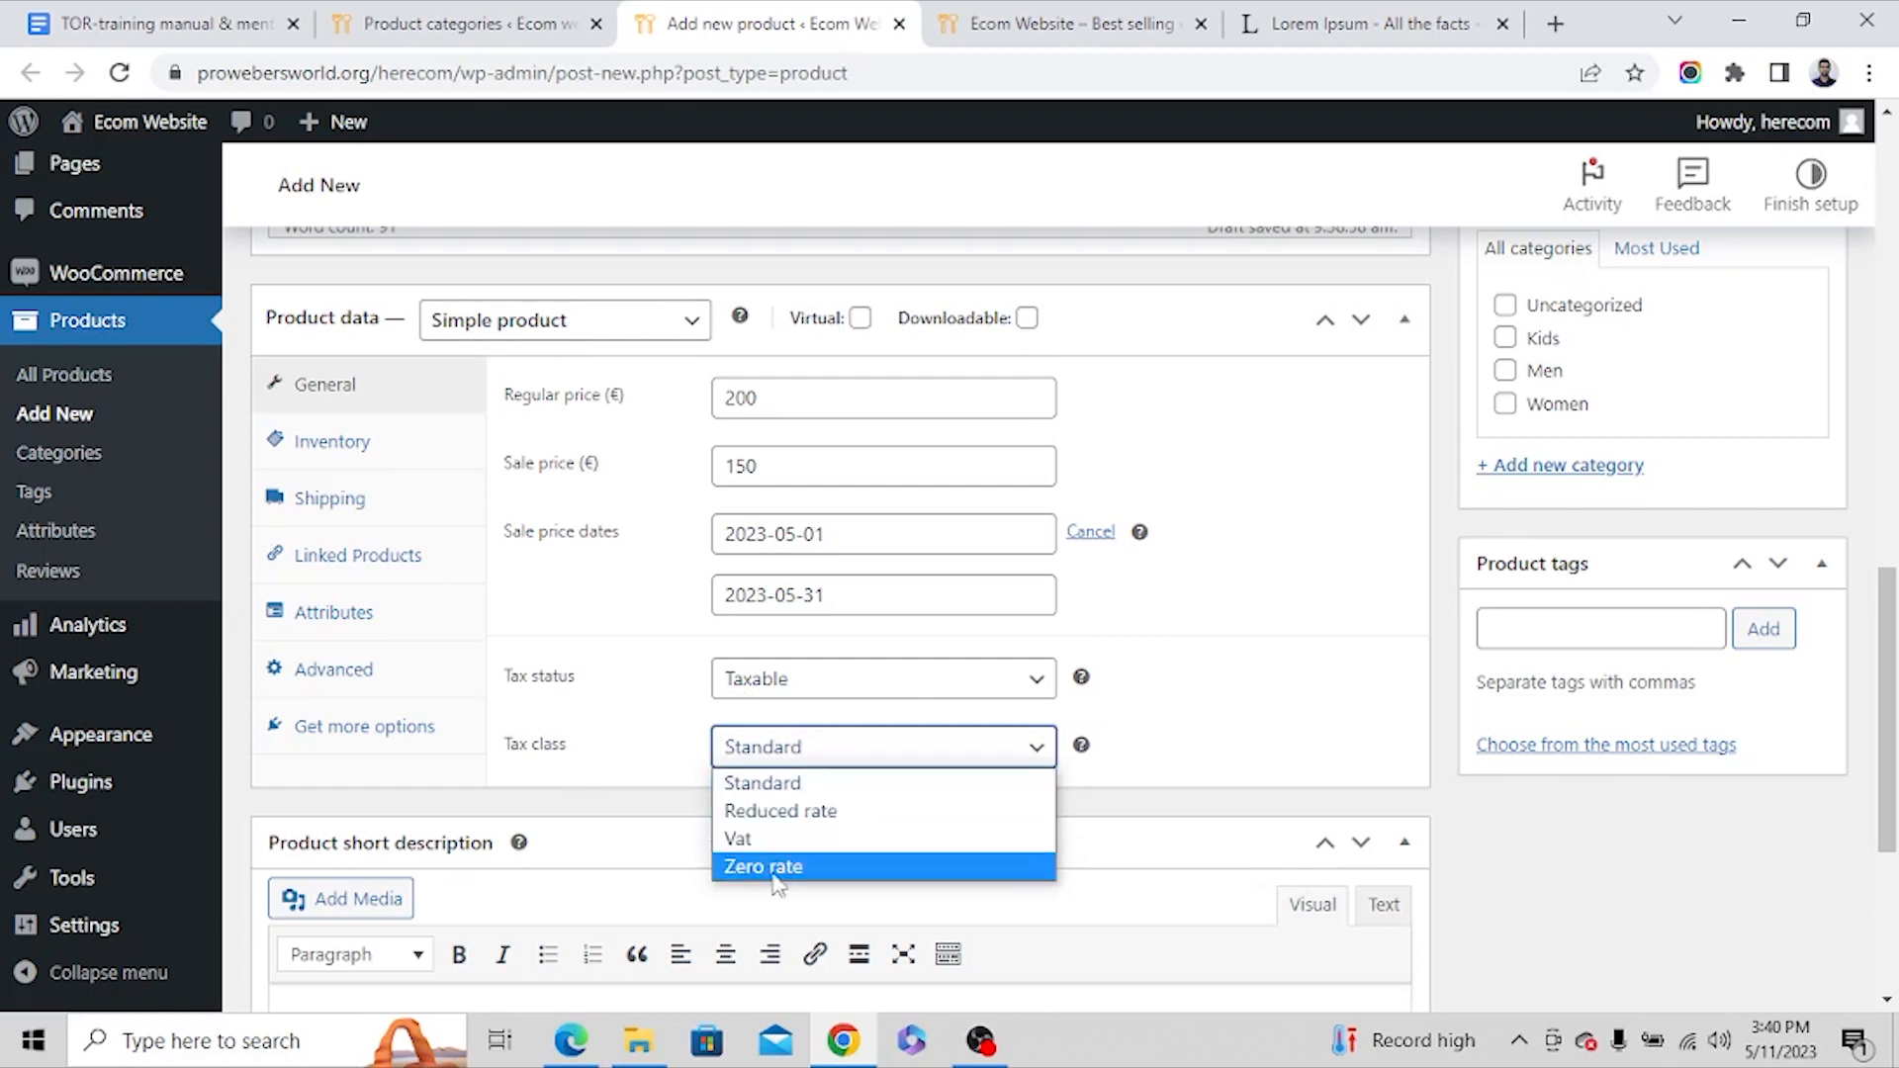
{"action": "left_click", "coordinate": [805, 786]}
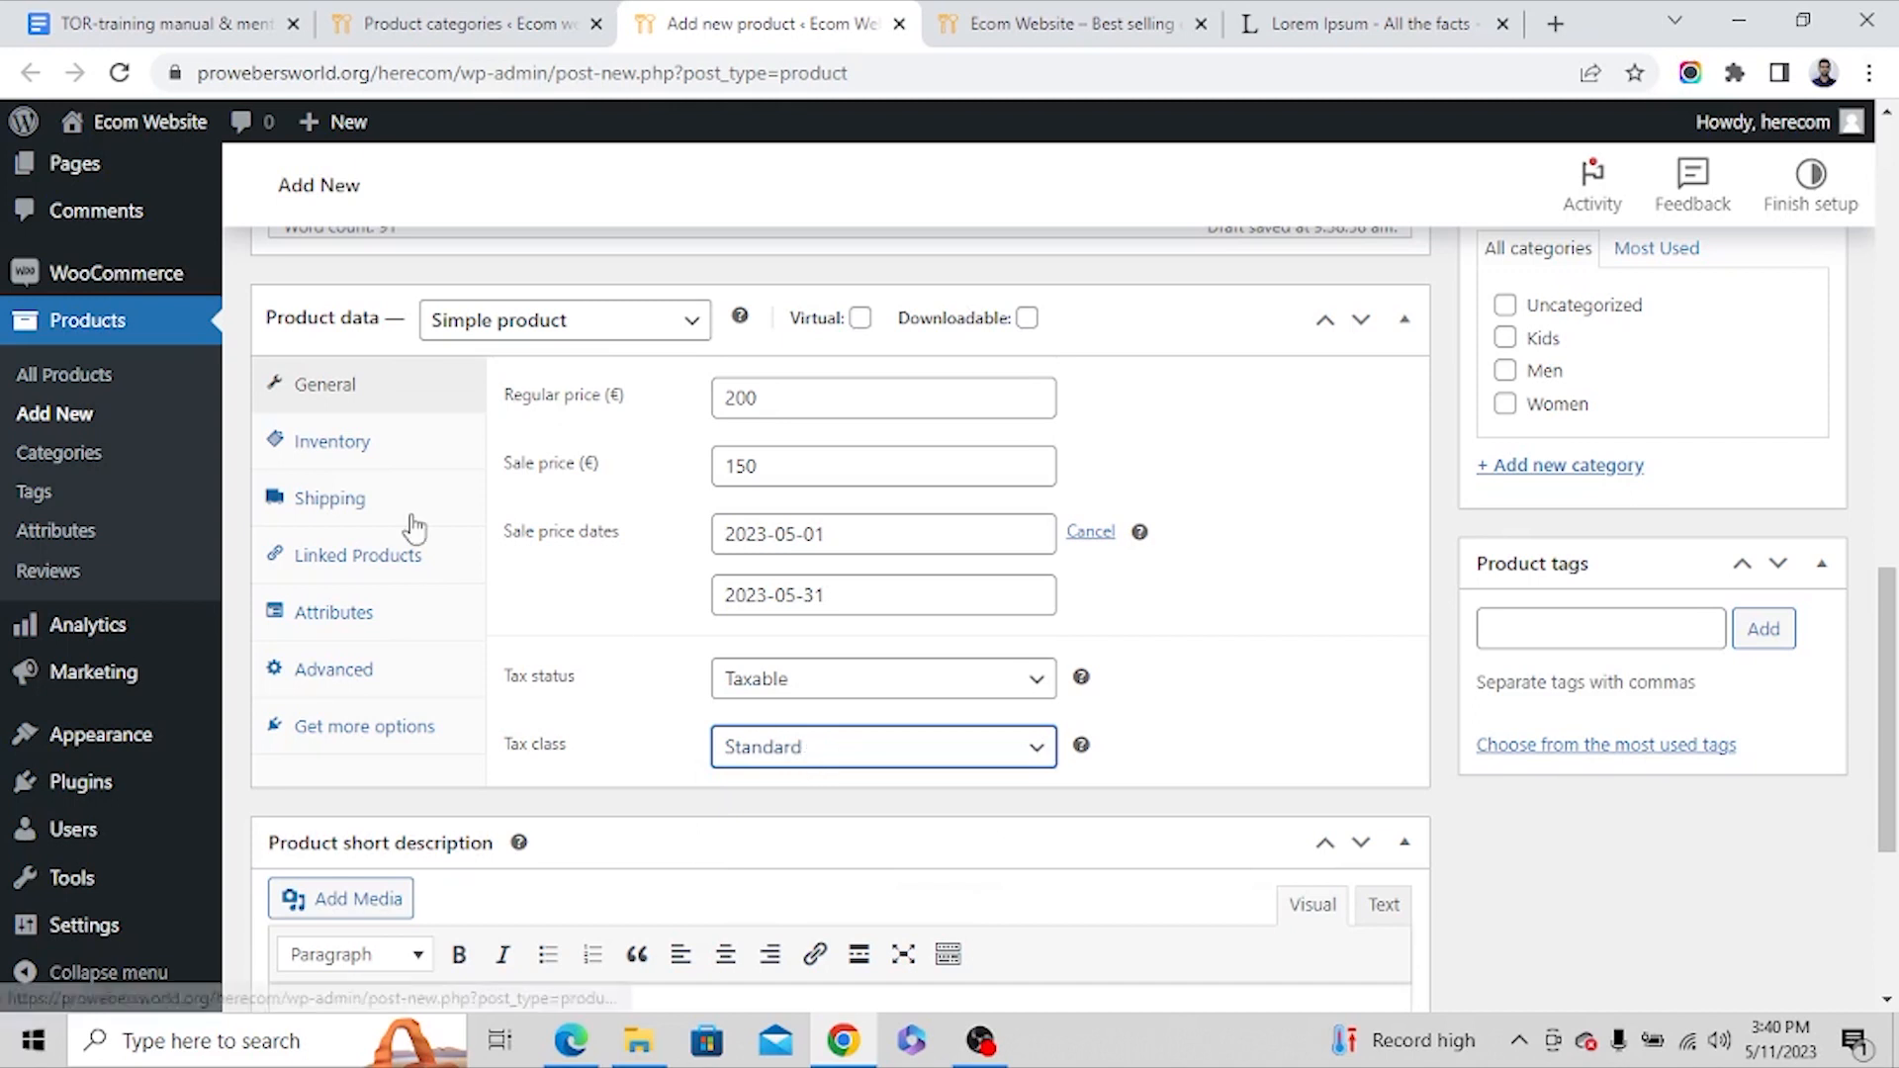
In the product's inventory data, enter the SKU C5T6YY and enable tracking of the stock quantity.
{"action": "left_click", "coordinate": [345, 447]}
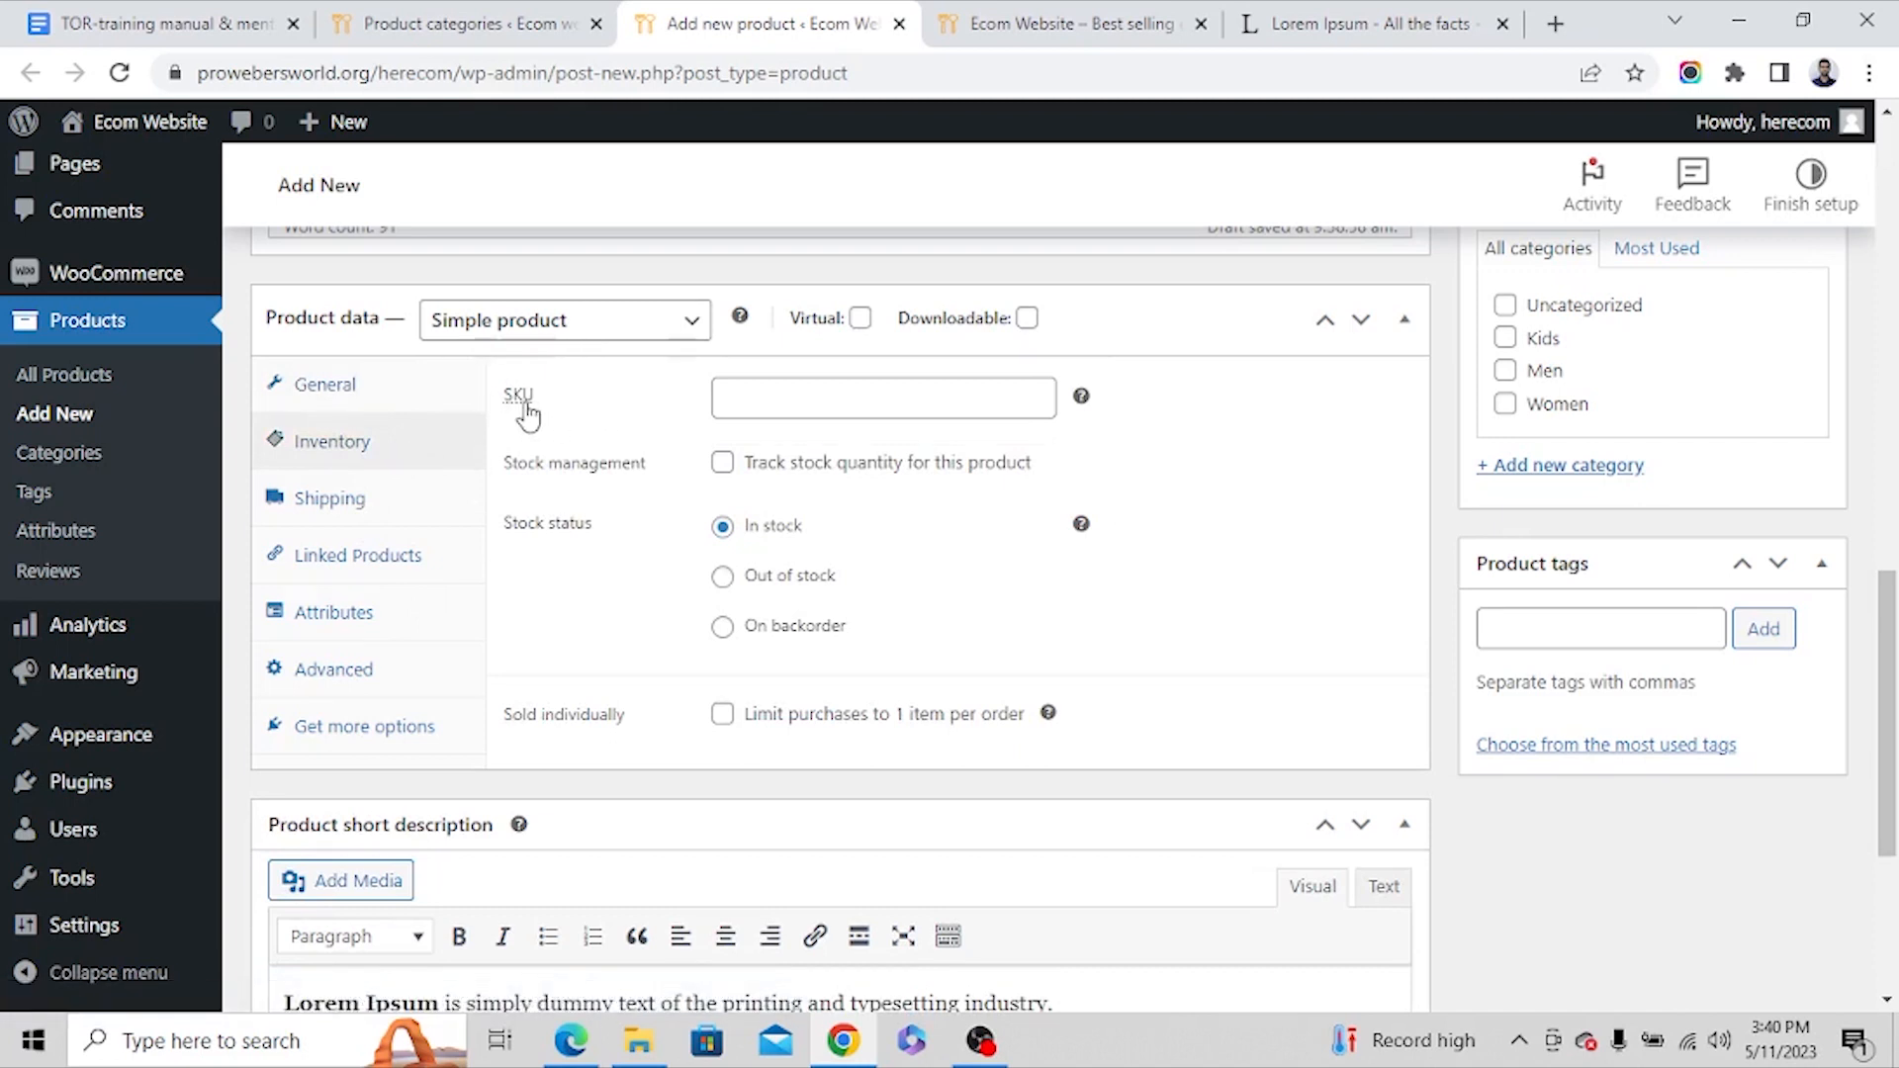
{"action": "mouse_move", "coordinate": [517, 410]}
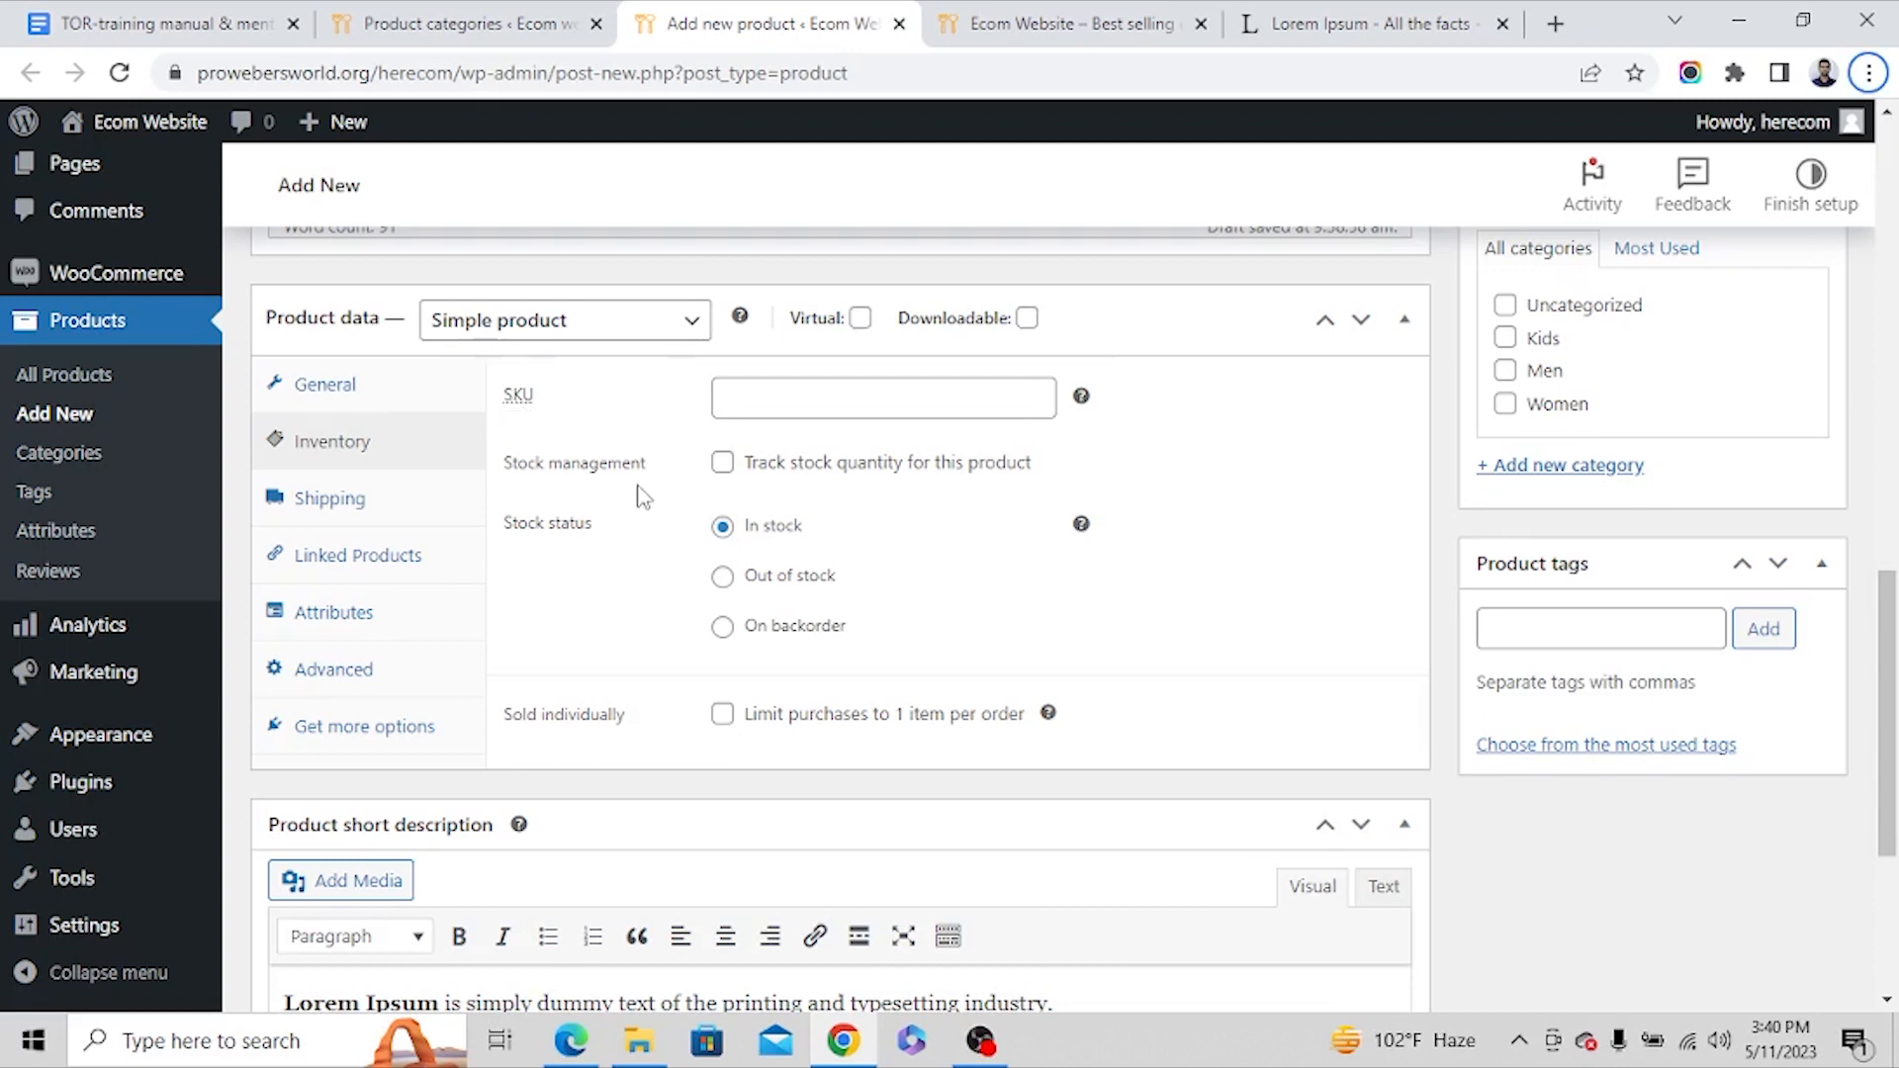
{"action": "left_click", "coordinate": [833, 395]}
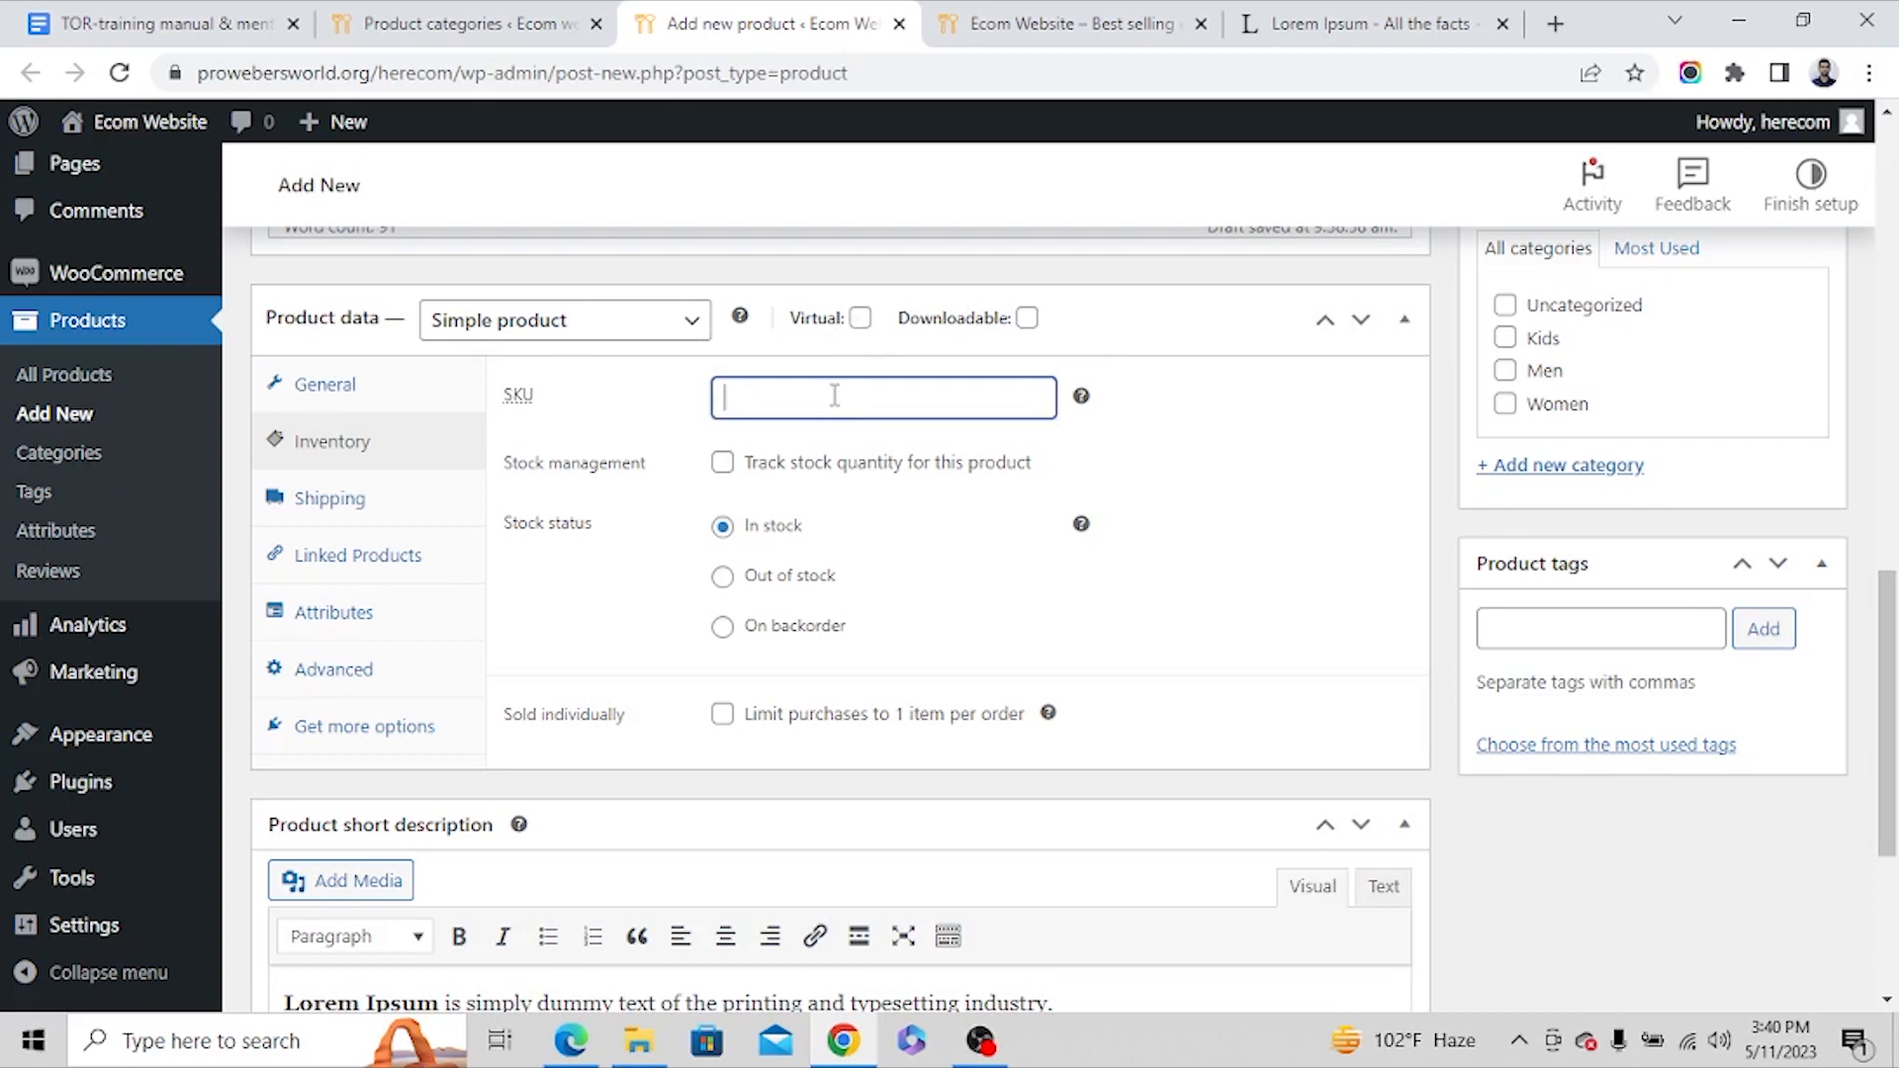
{"action": "type", "text": "C"}
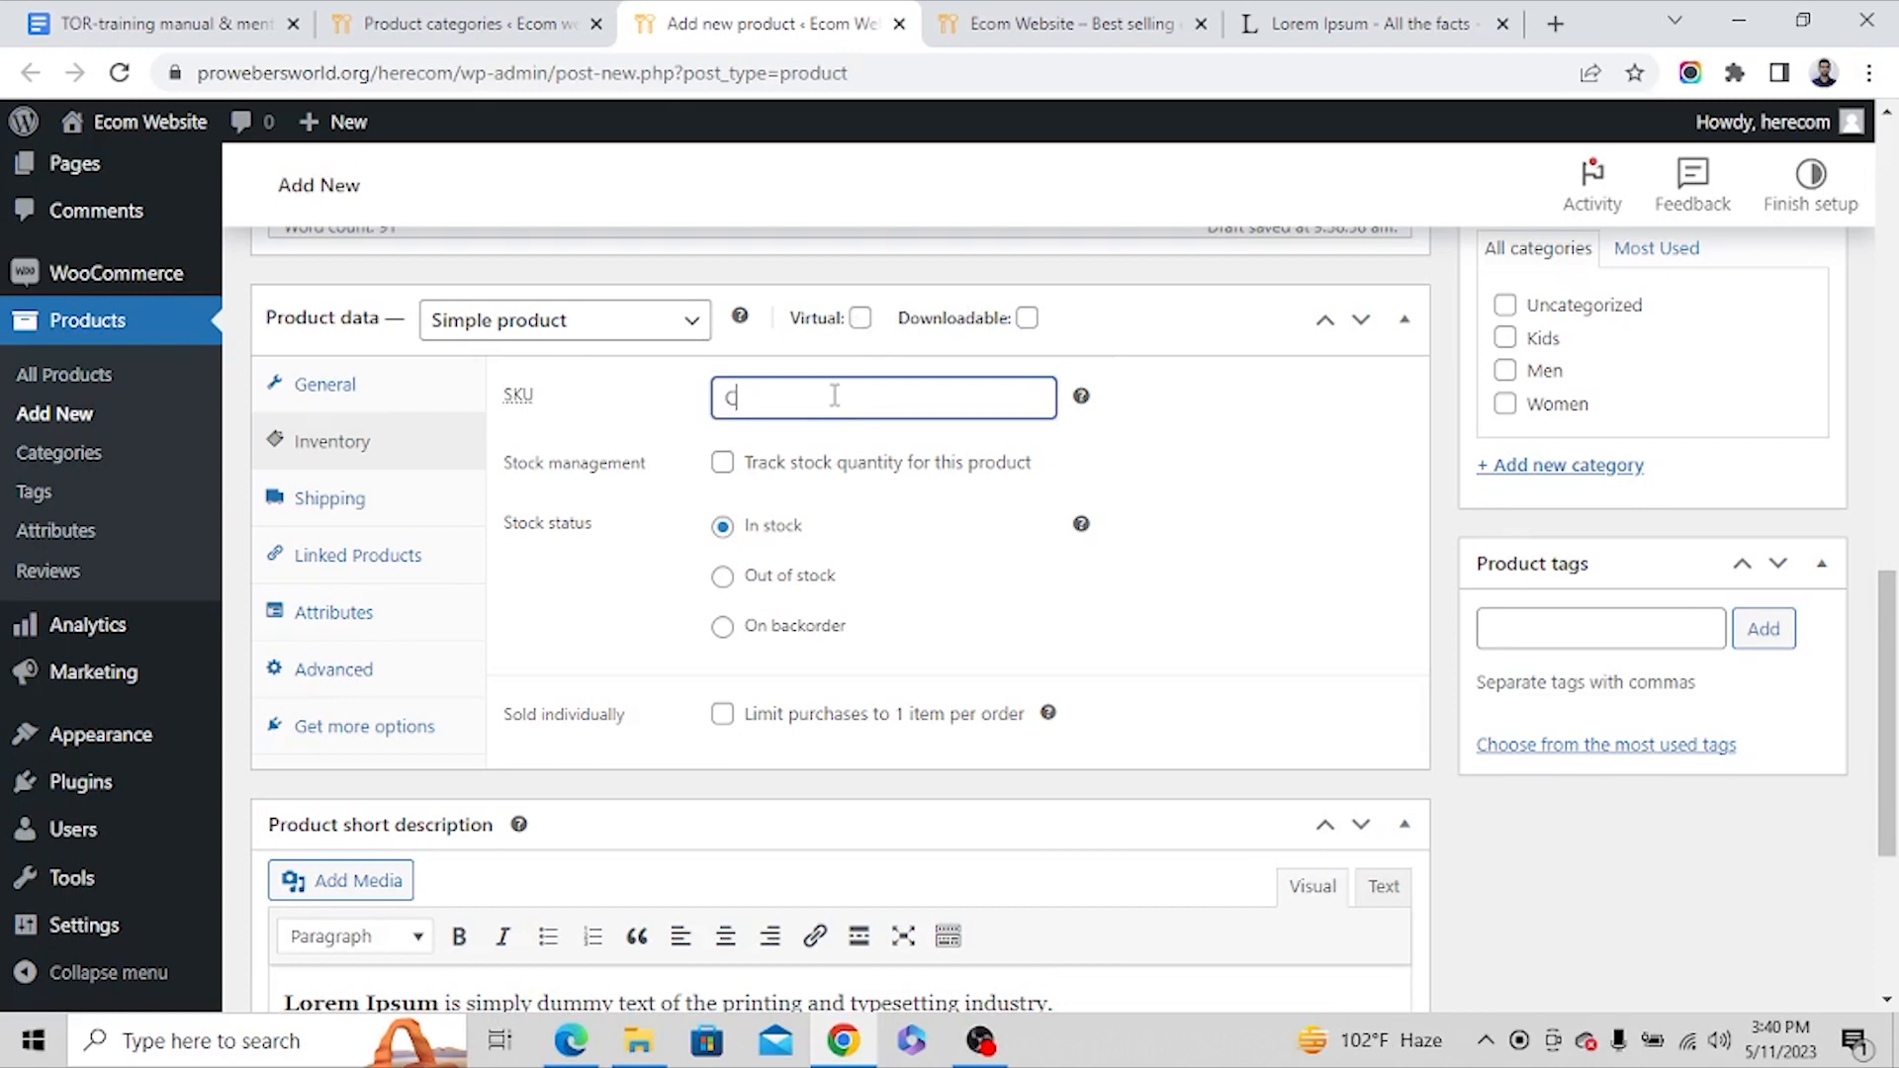
{"action": "type", "text": "5T6YY"}
{"action": "left_click", "coordinate": [723, 463]}
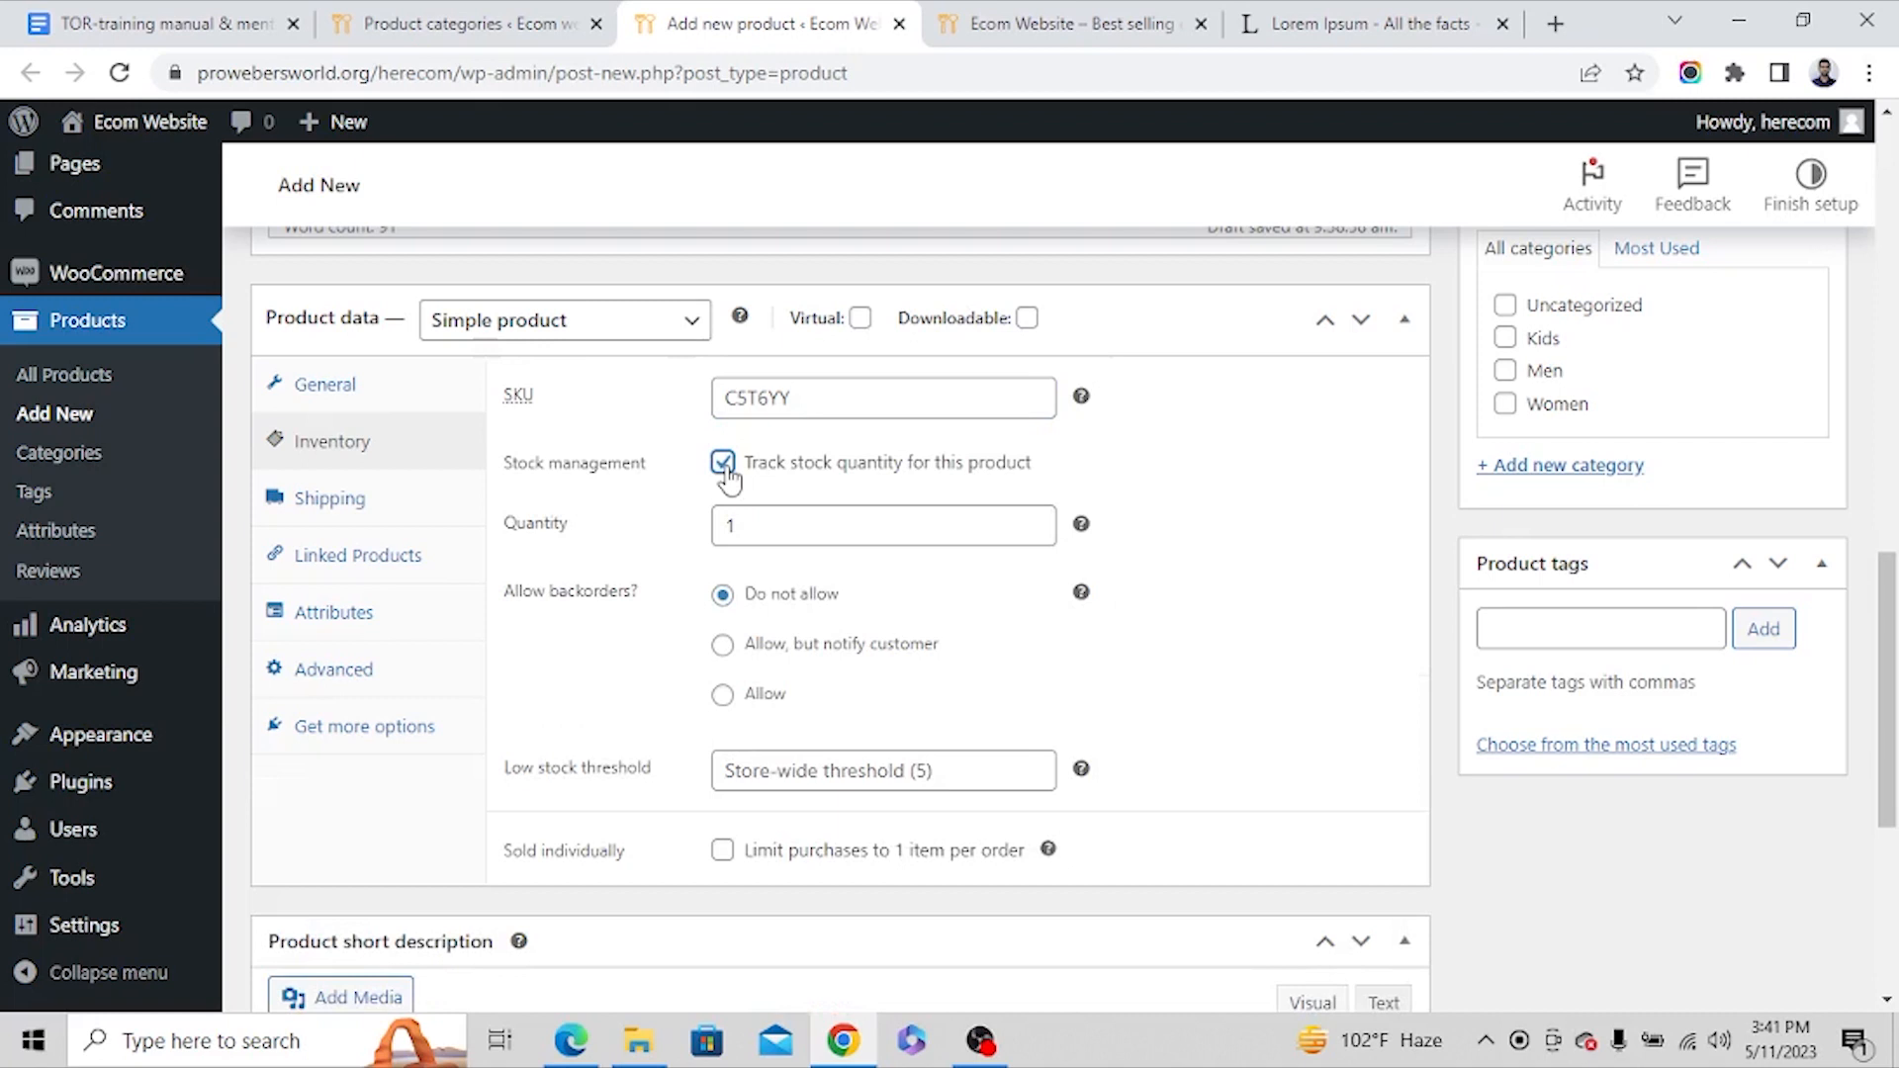
{"action": "scroll", "coordinate": [549, 445], "scroll_direction": "up", "scroll_amount": 10}
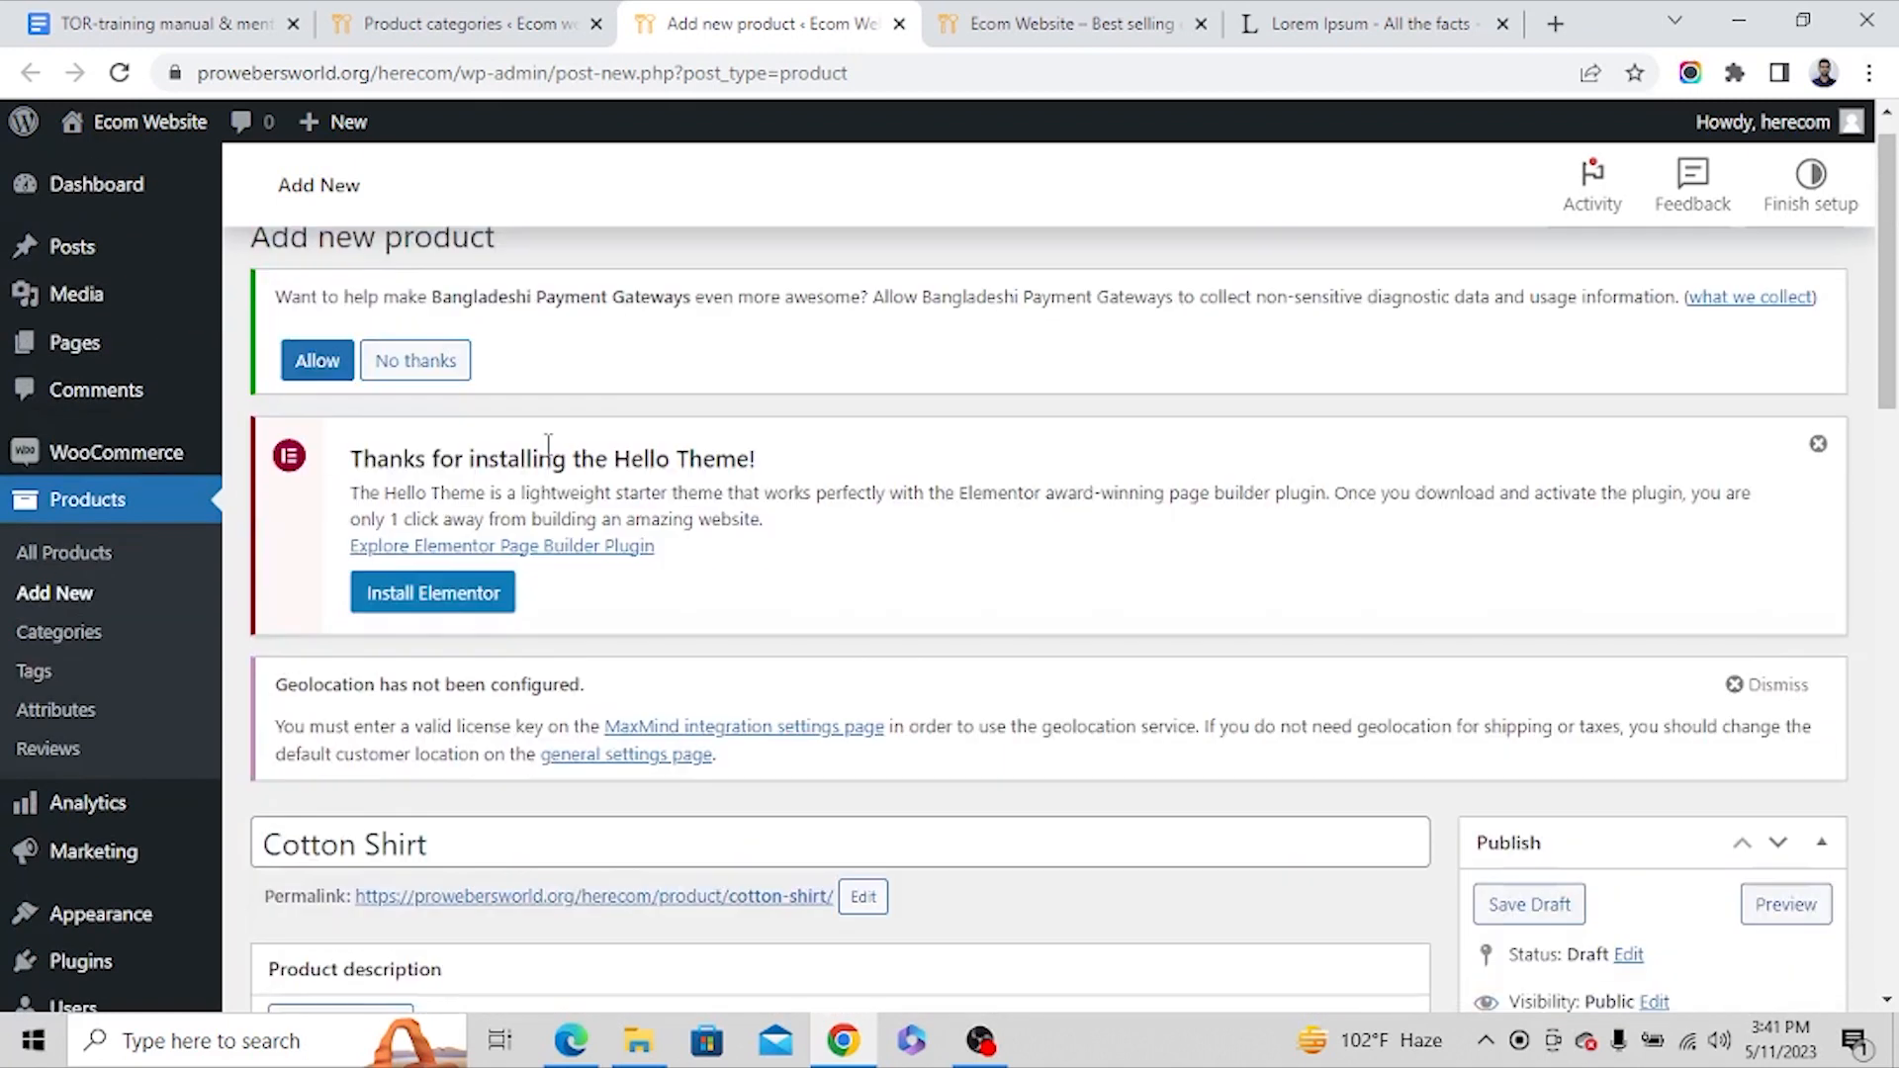
{"action": "scroll", "coordinate": [549, 445], "scroll_direction": "down", "scroll_amount": 10}
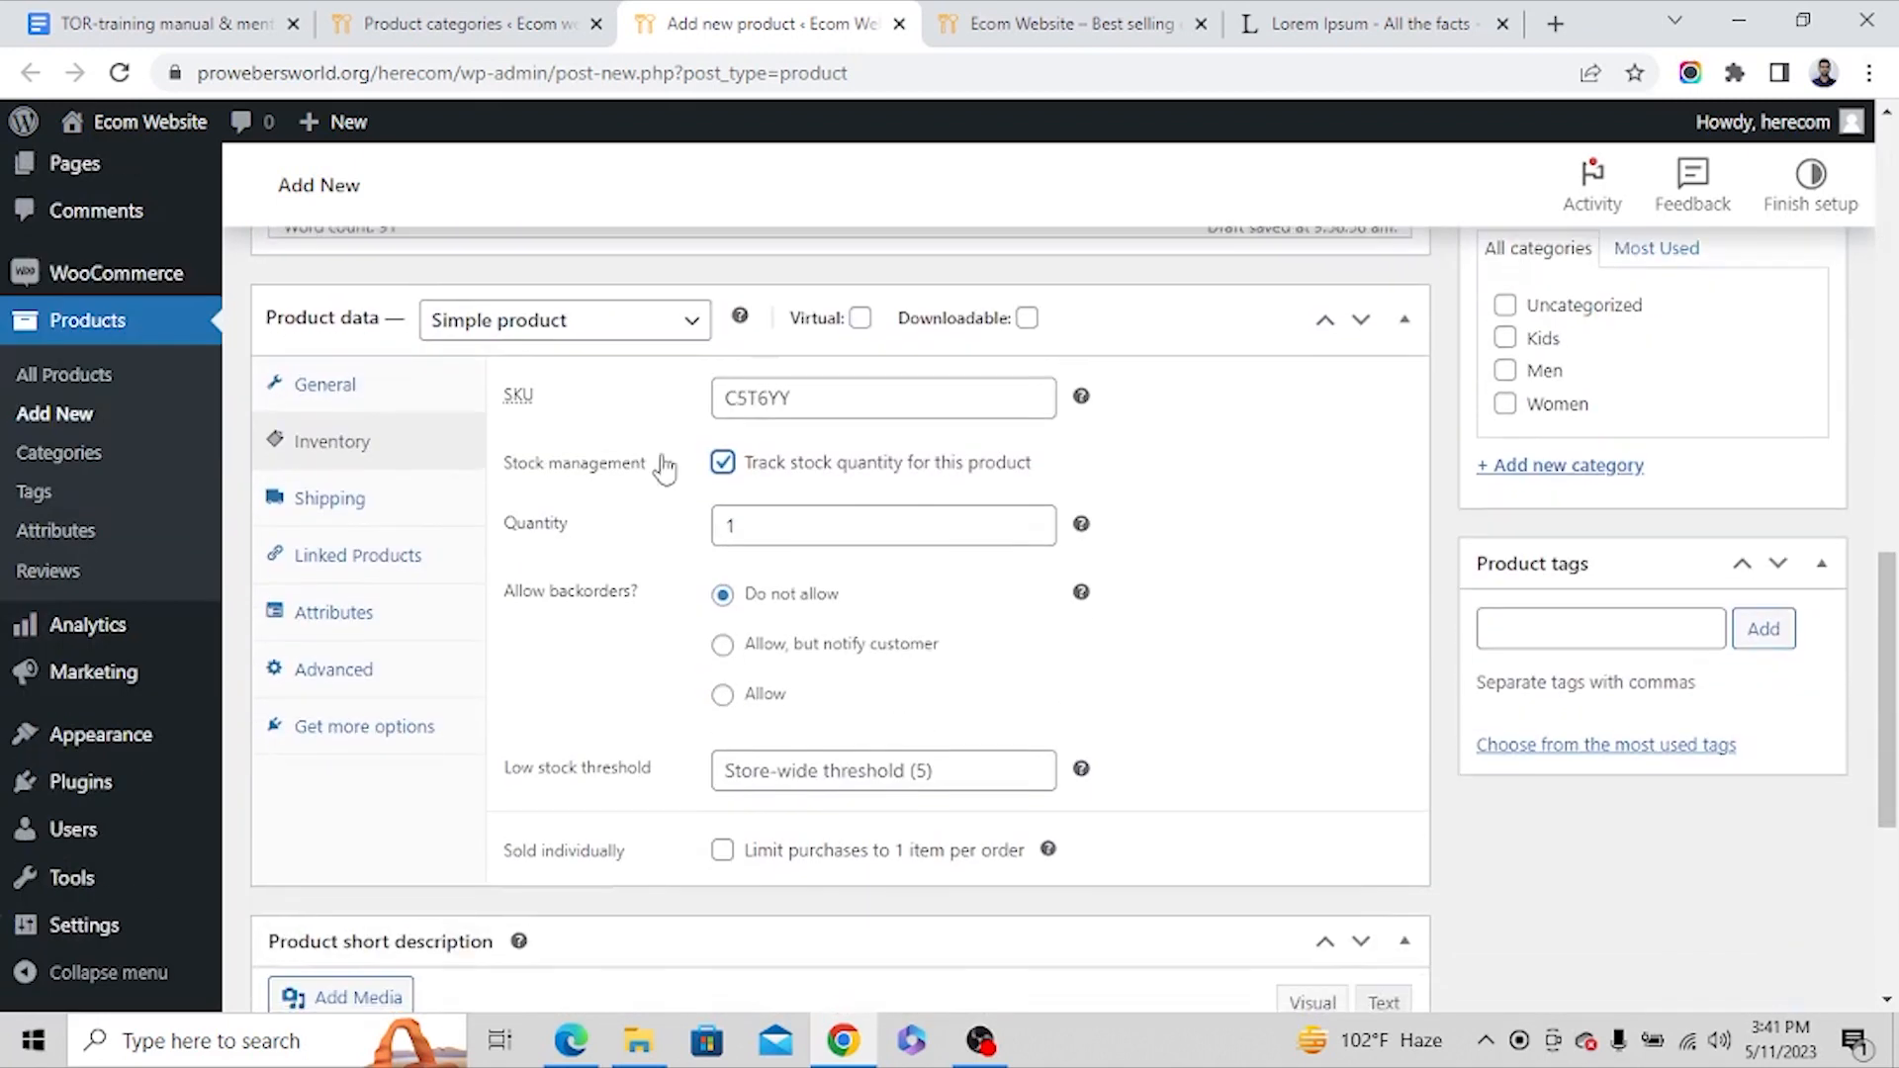
Set the stock quantity to 10 and keep backorders at Do not allow.
{"action": "left_click", "coordinate": [784, 526]}
{"action": "type", "text": "0"}
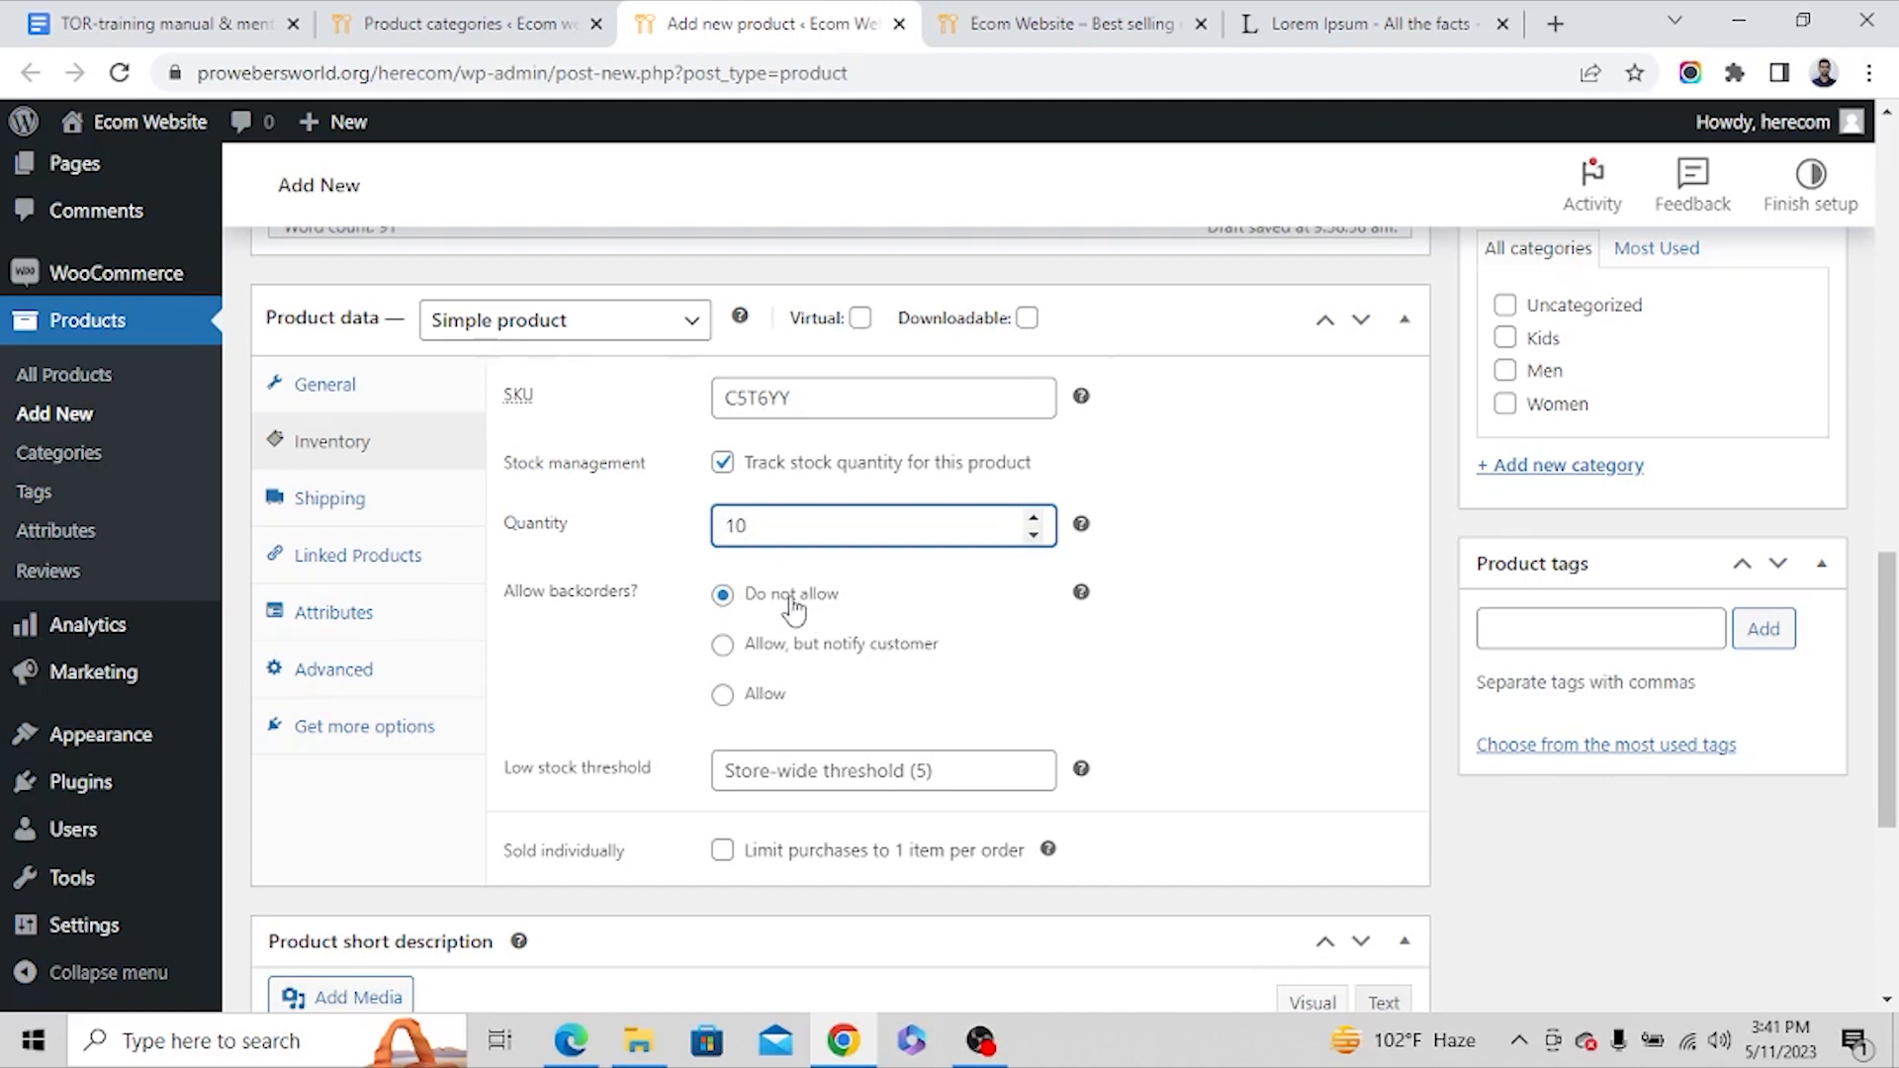
{"action": "left_click", "coordinate": [843, 598]}
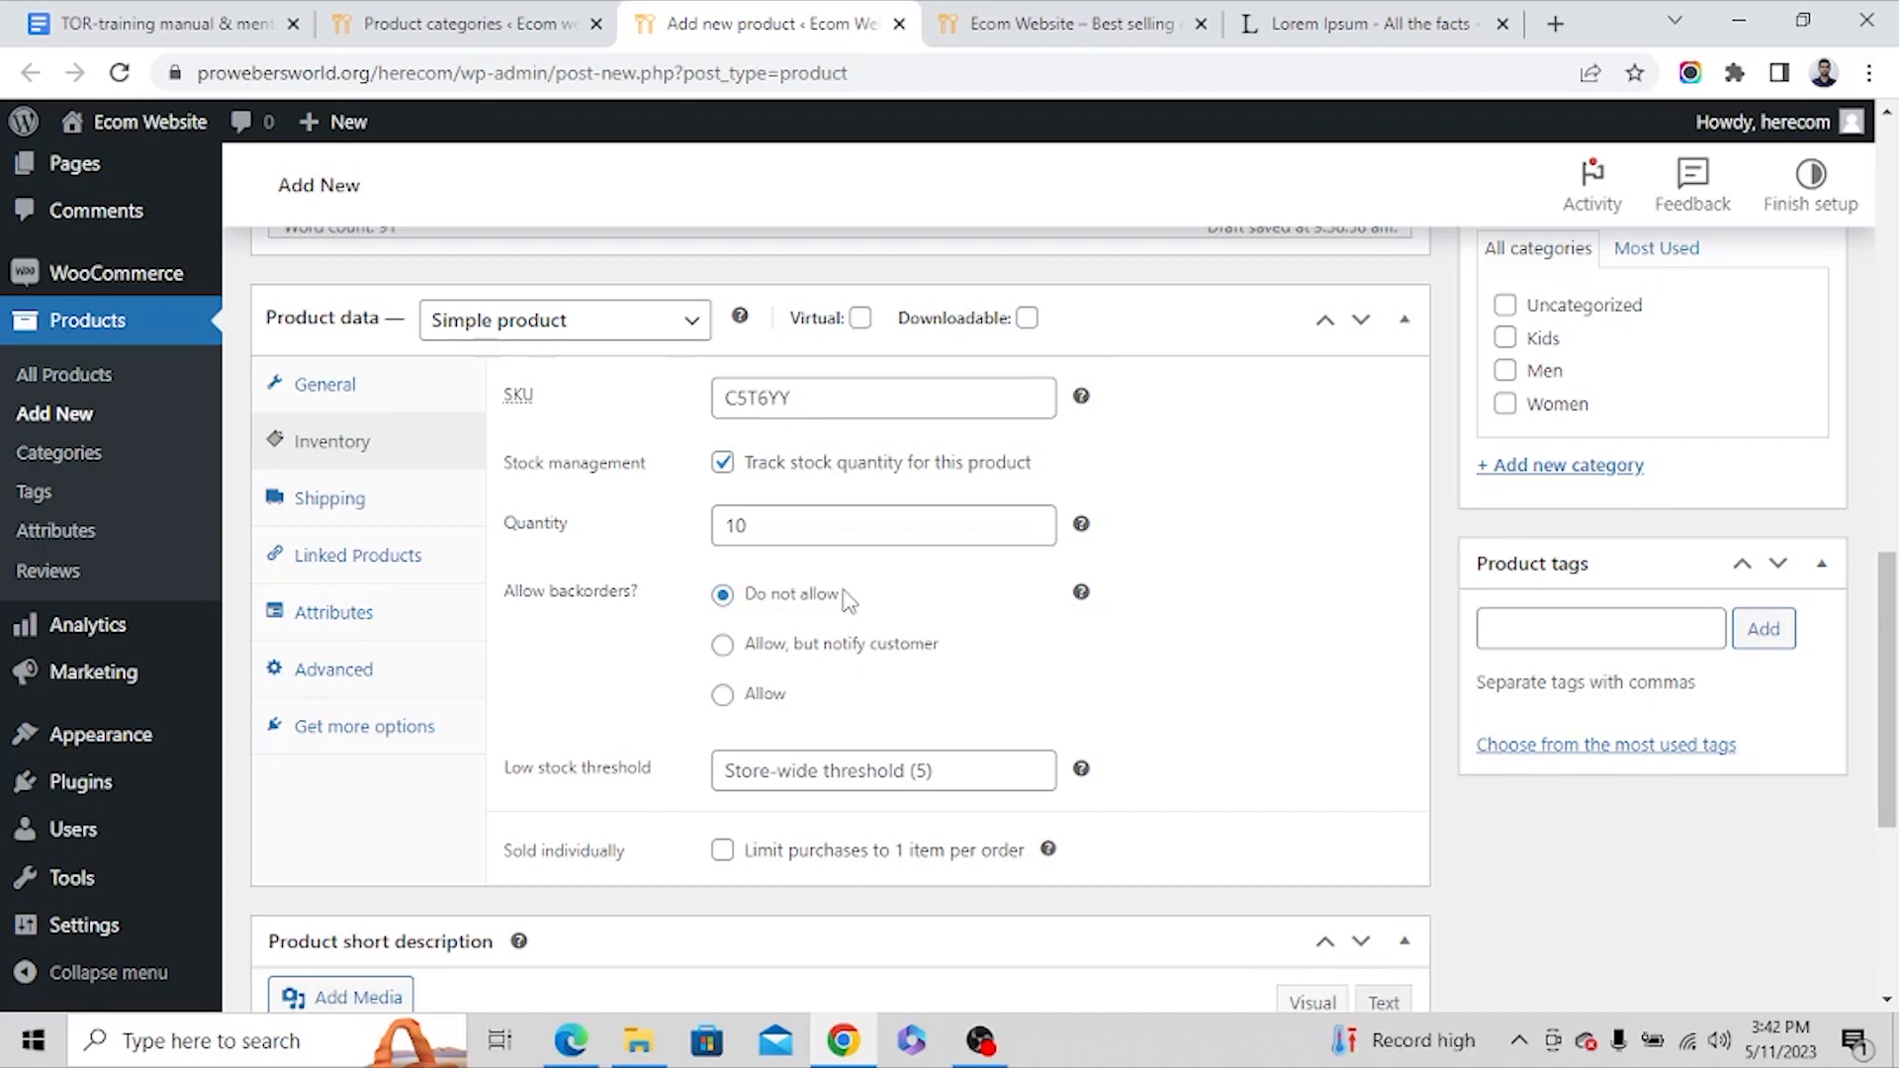
{"action": "left_click", "coordinate": [723, 646]}
{"action": "left_click", "coordinate": [723, 695]}
{"action": "left_click", "coordinate": [723, 595]}
Set the low stock threshold to 2 and leave the limit of 1 item per order turned off.
{"action": "scroll", "coordinate": [852, 799], "scroll_direction": "down", "scroll_amount": 3}
{"action": "left_click", "coordinate": [923, 493]}
{"action": "scroll", "coordinate": [920, 504], "scroll_direction": "up", "scroll_amount": 4}
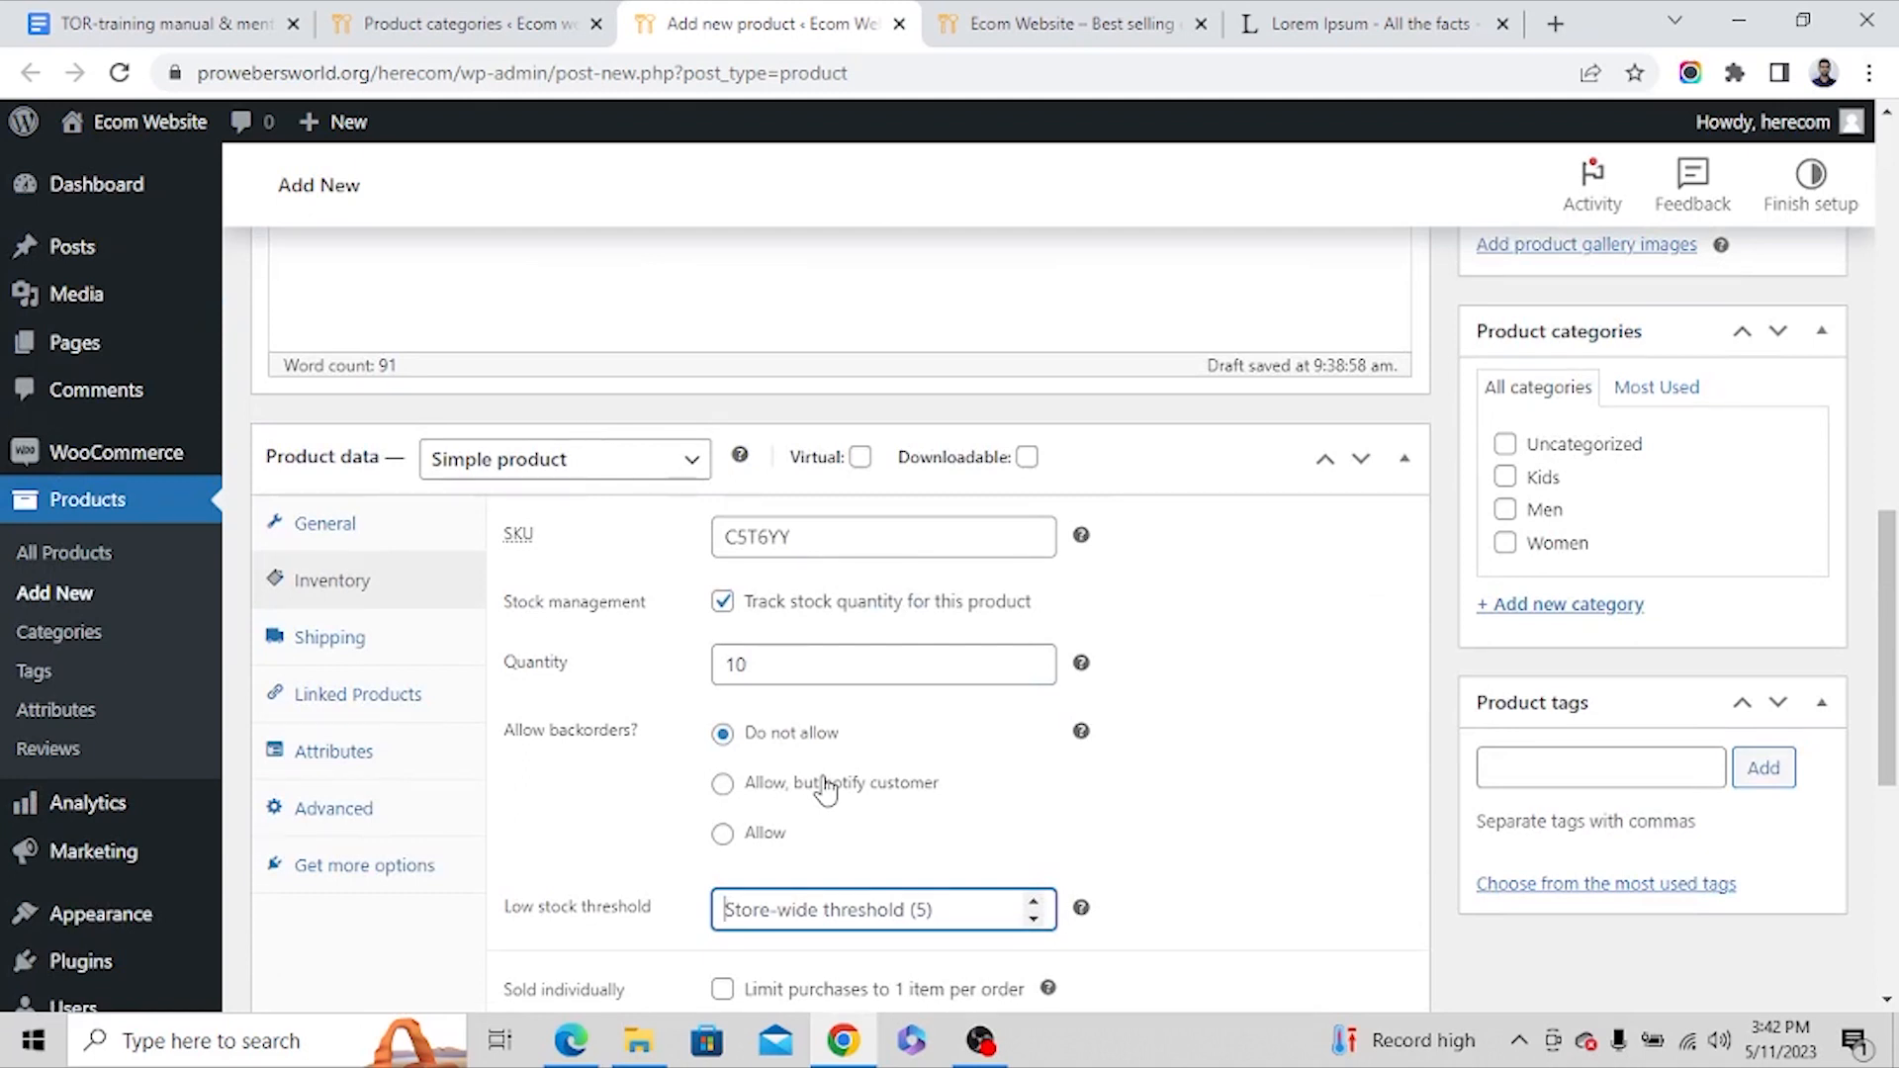
{"action": "type", "text": "2"}
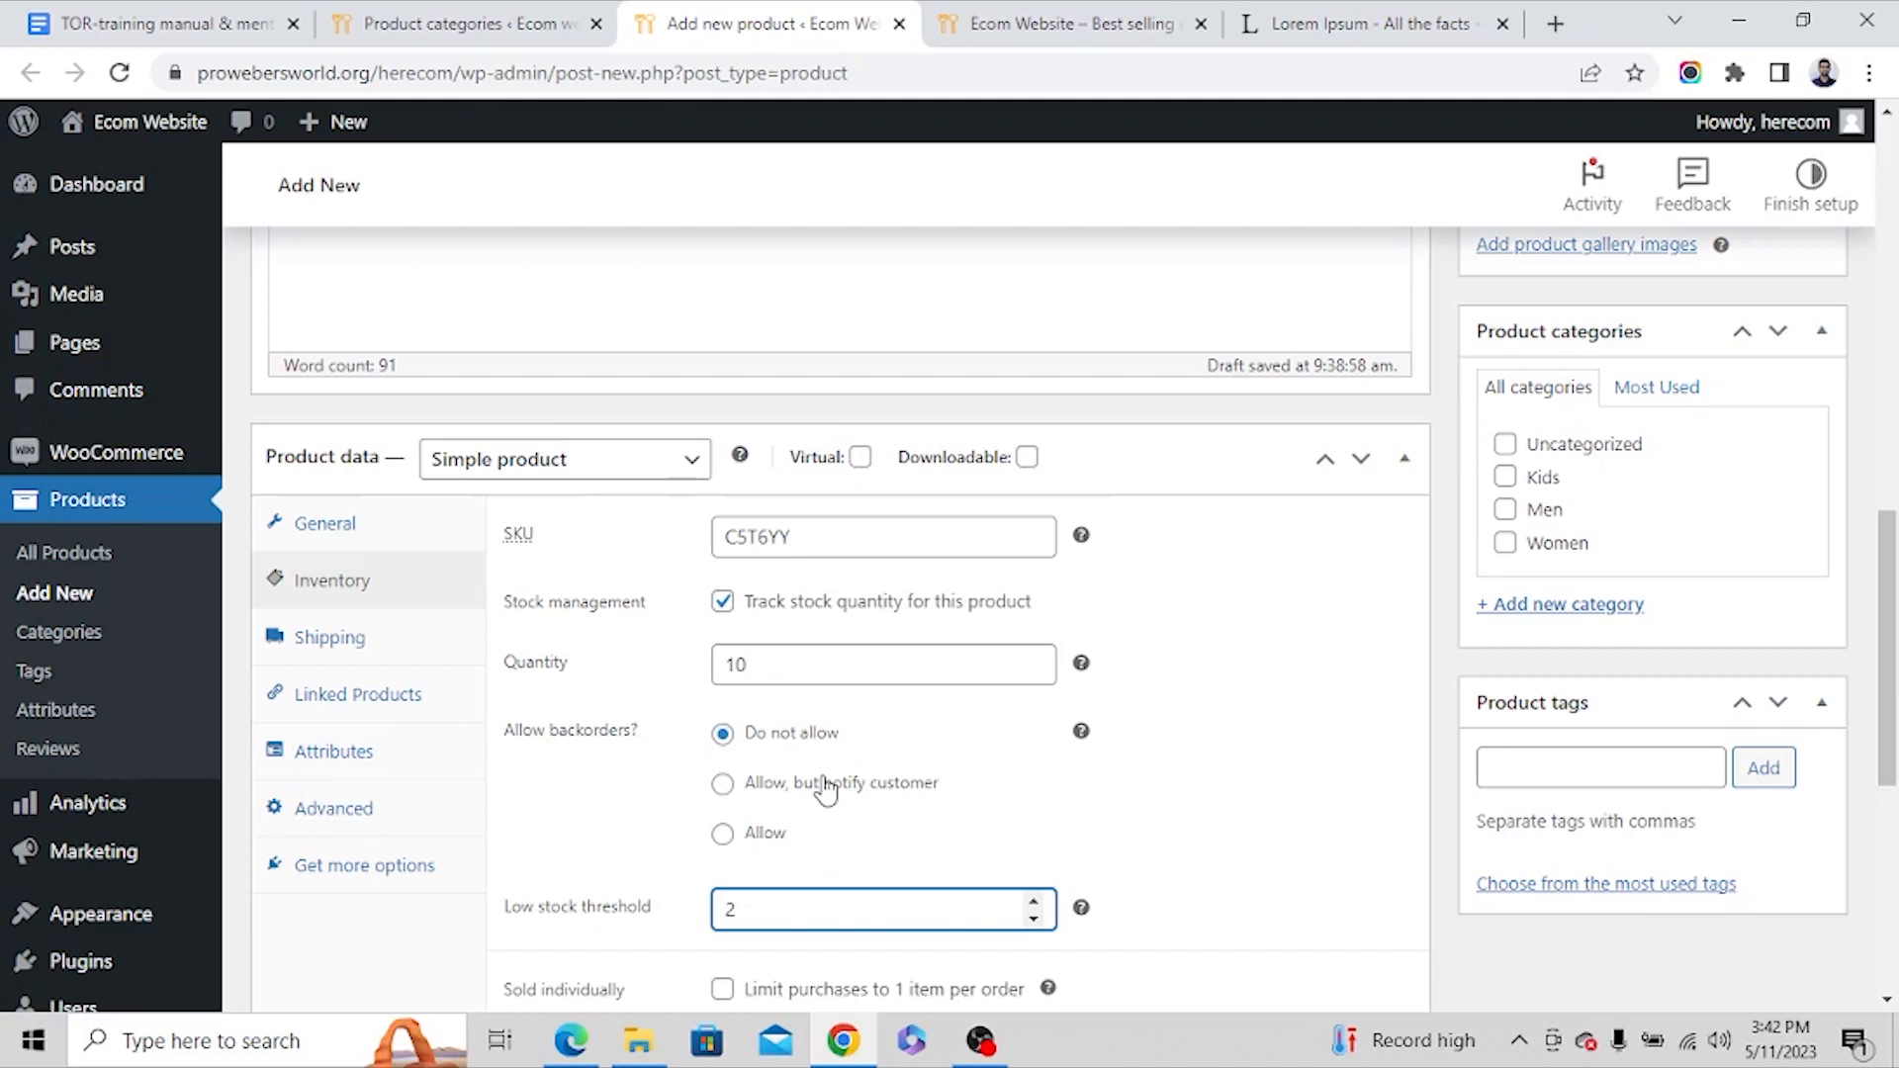
{"action": "scroll", "coordinate": [844, 784], "scroll_direction": "down", "scroll_amount": 3}
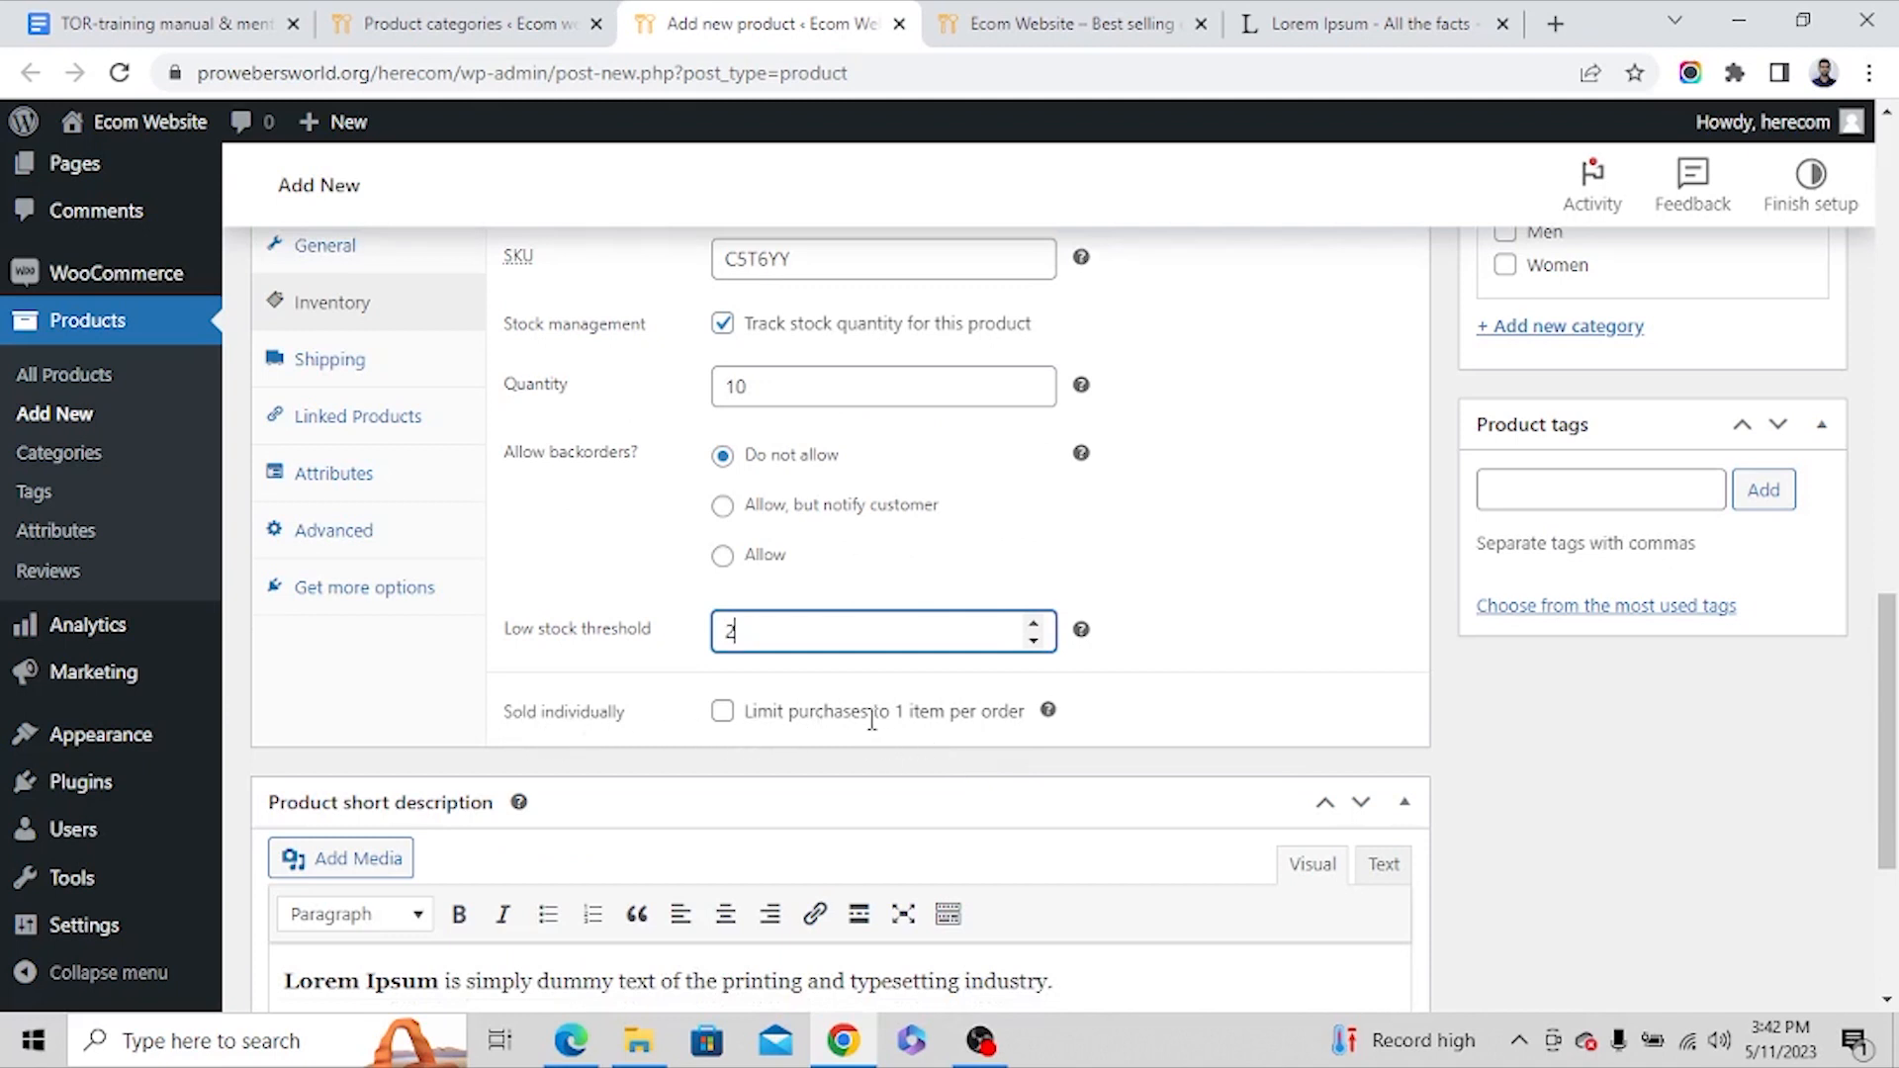
{"action": "left_click", "coordinate": [722, 711]}
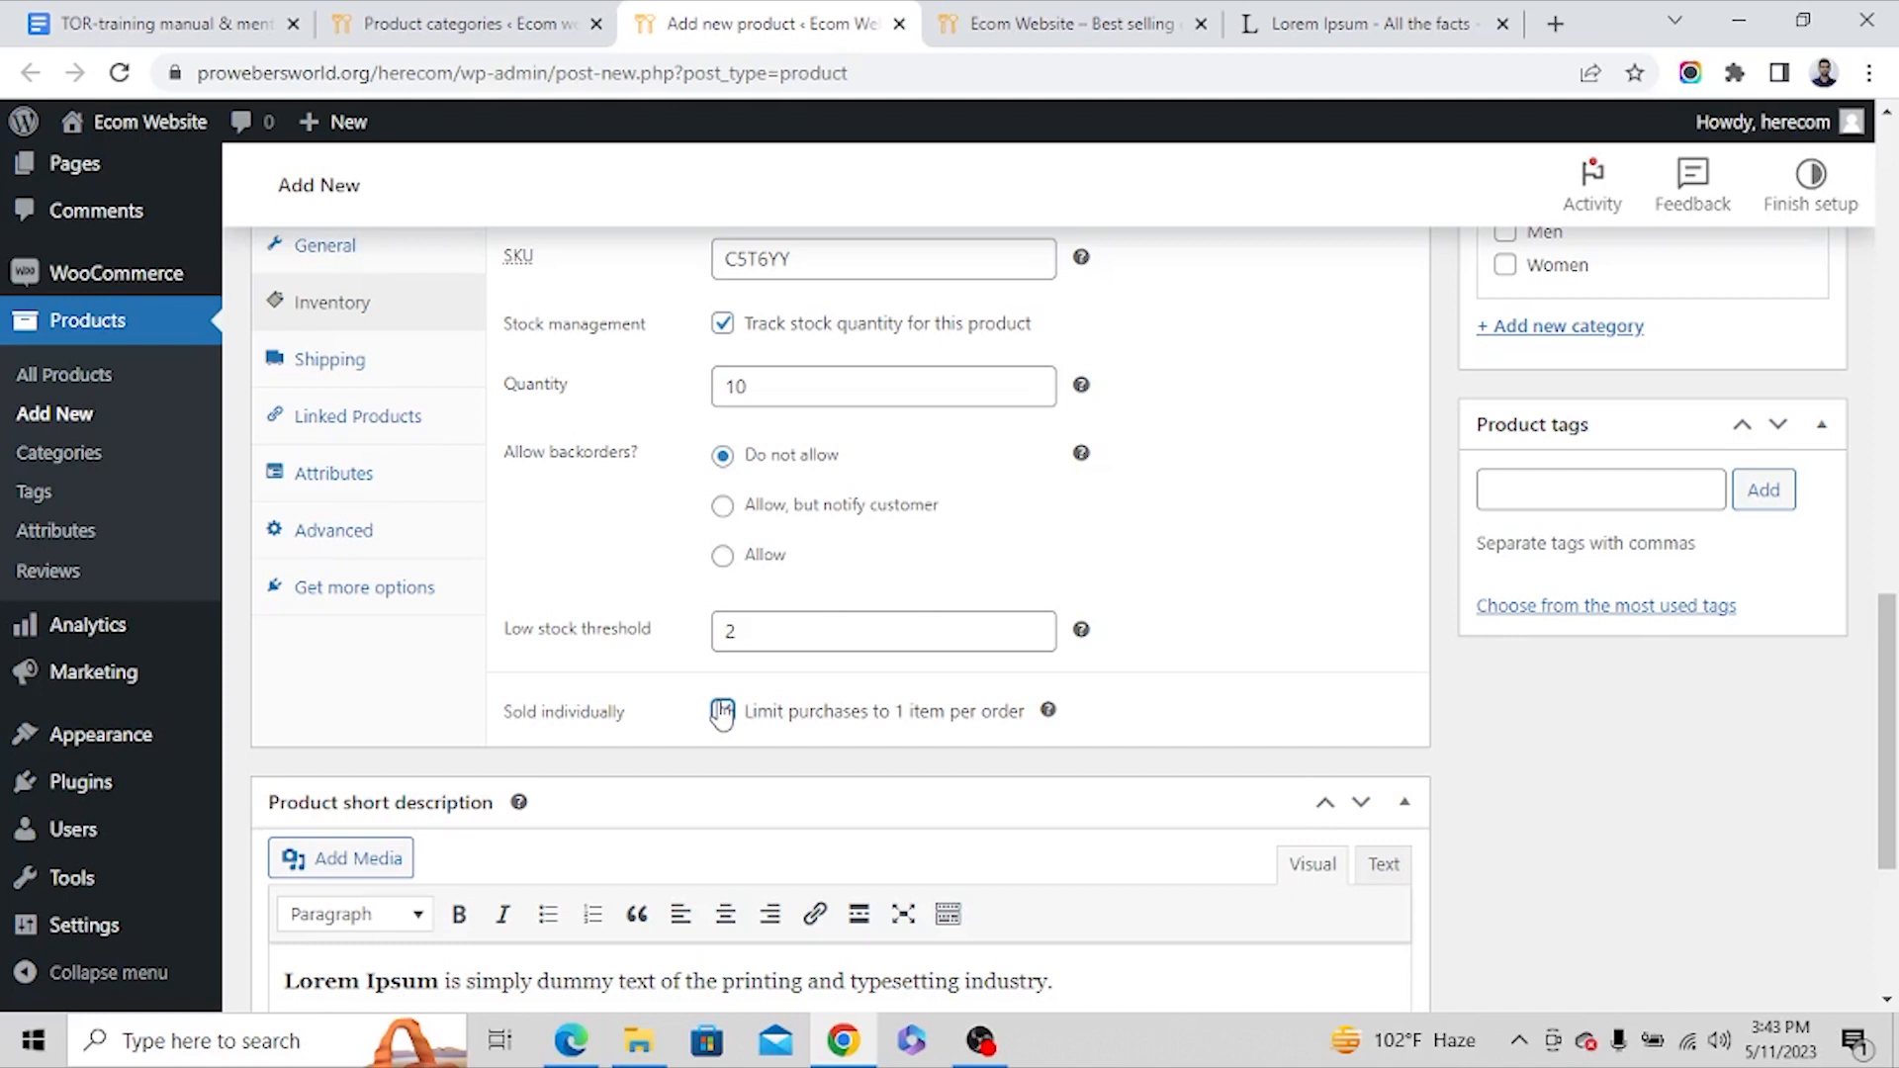
{"action": "left_click", "coordinate": [722, 712]}
{"action": "scroll", "coordinate": [460, 601], "scroll_direction": "up", "scroll_amount": 3}
{"action": "scroll", "coordinate": [436, 594], "scroll_direction": "down", "scroll_amount": 3}
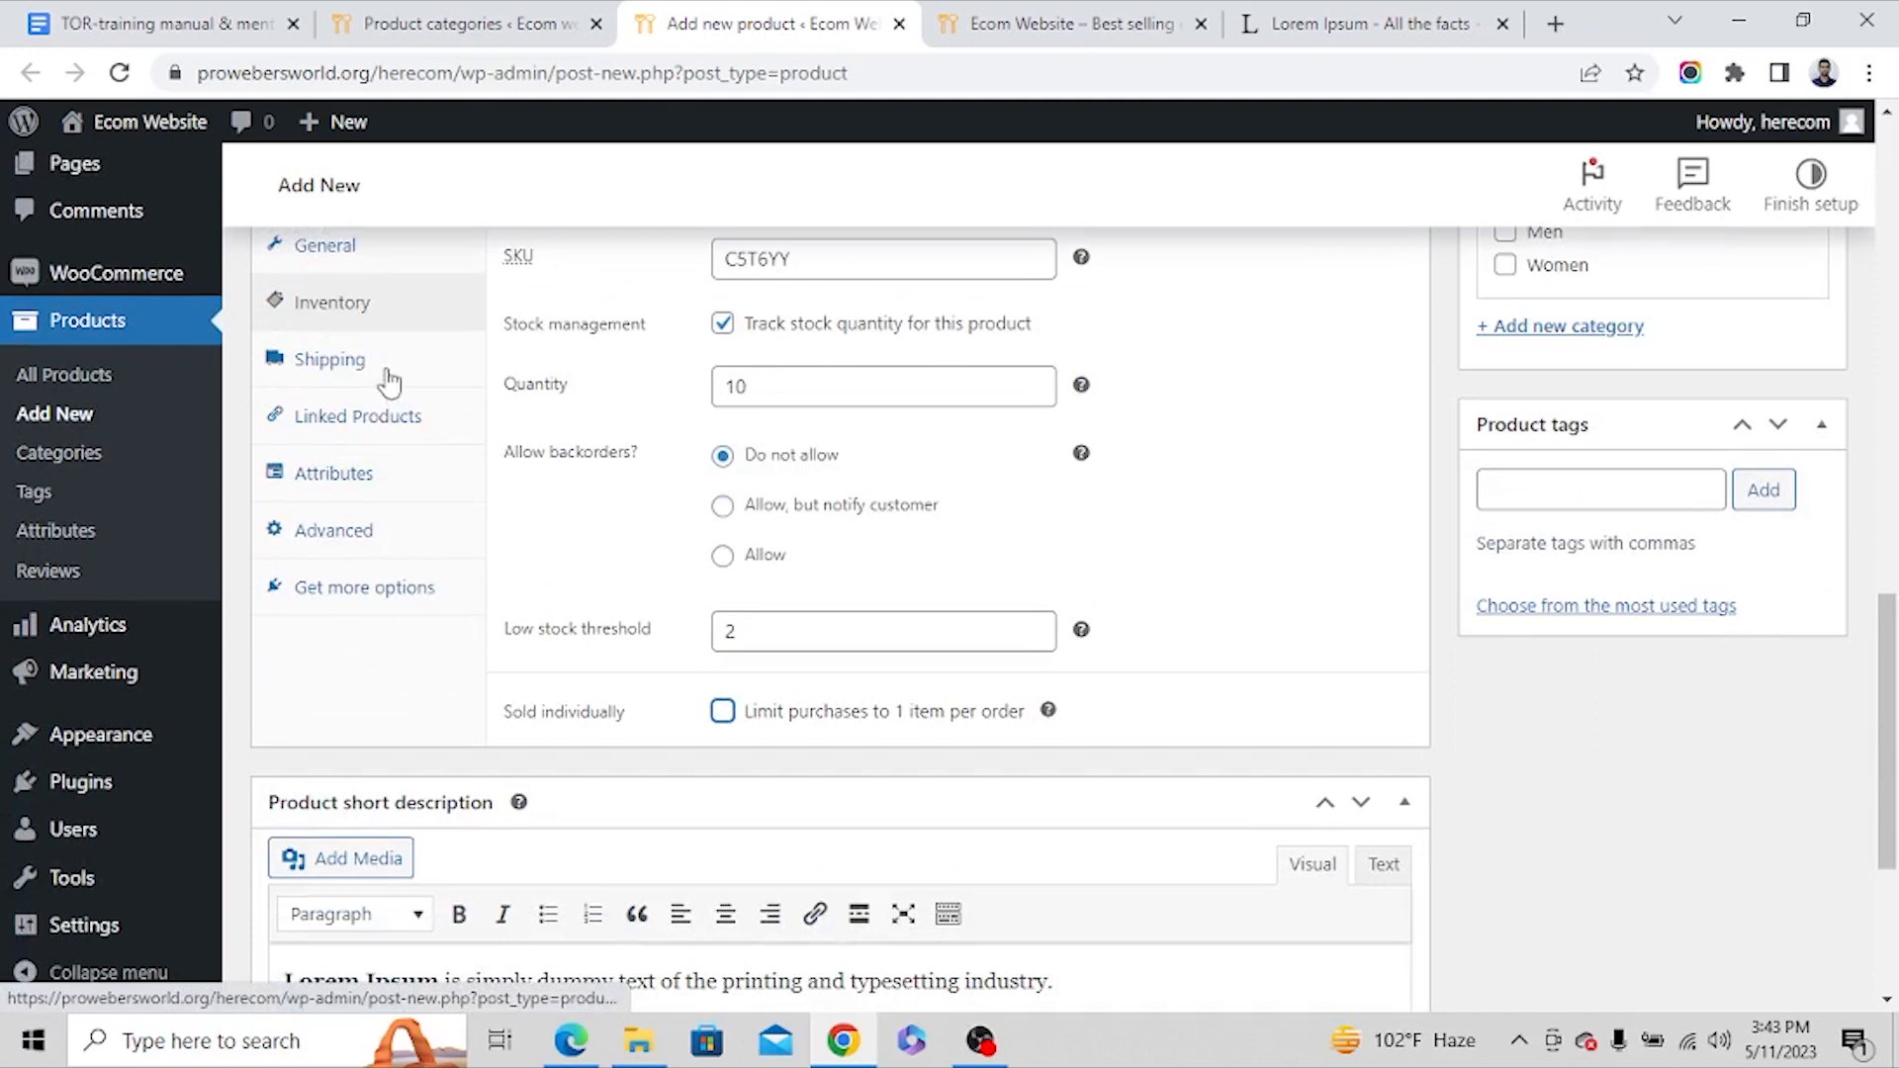
In the product's shipping data, assign the Luxurious shipping class.
{"action": "left_click", "coordinate": [395, 364]}
{"action": "scroll", "coordinate": [649, 520], "scroll_direction": "up", "scroll_amount": 1}
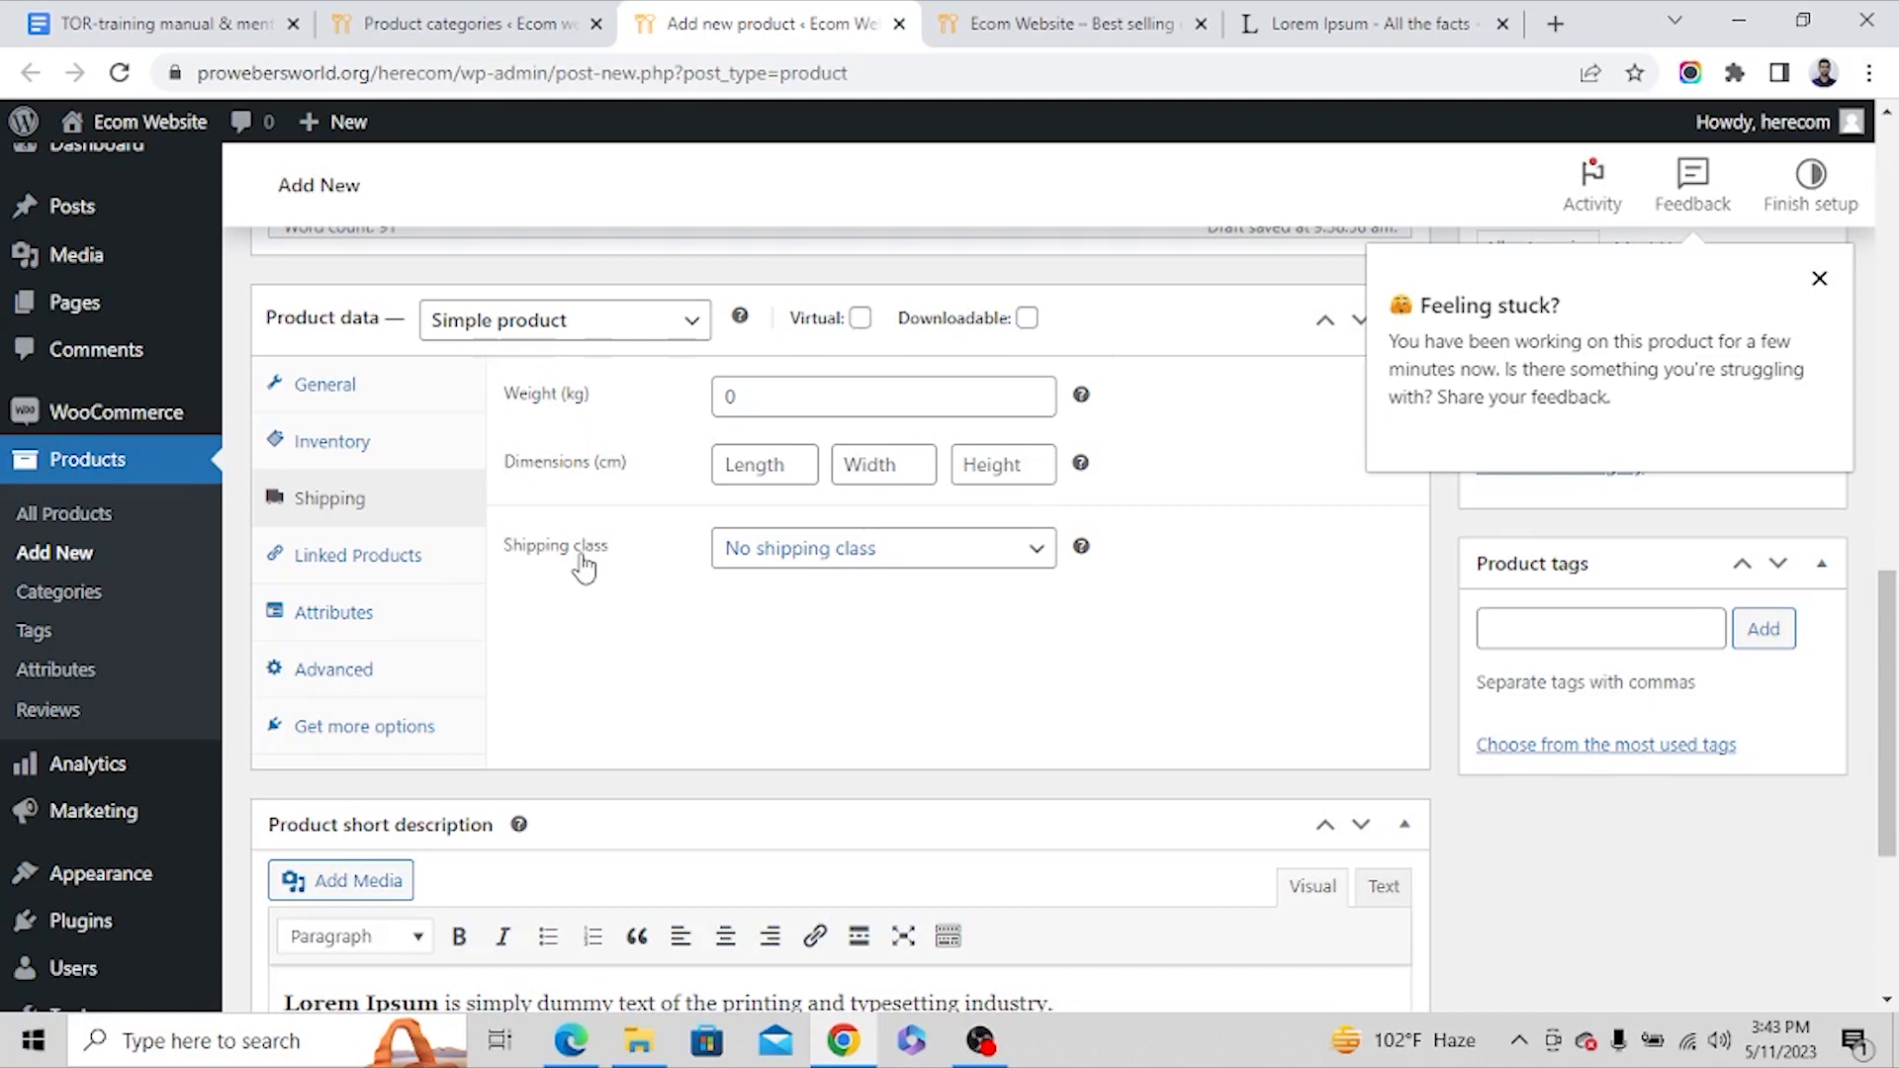
{"action": "left_click", "coordinate": [813, 554]}
{"action": "left_click", "coordinate": [811, 615]}
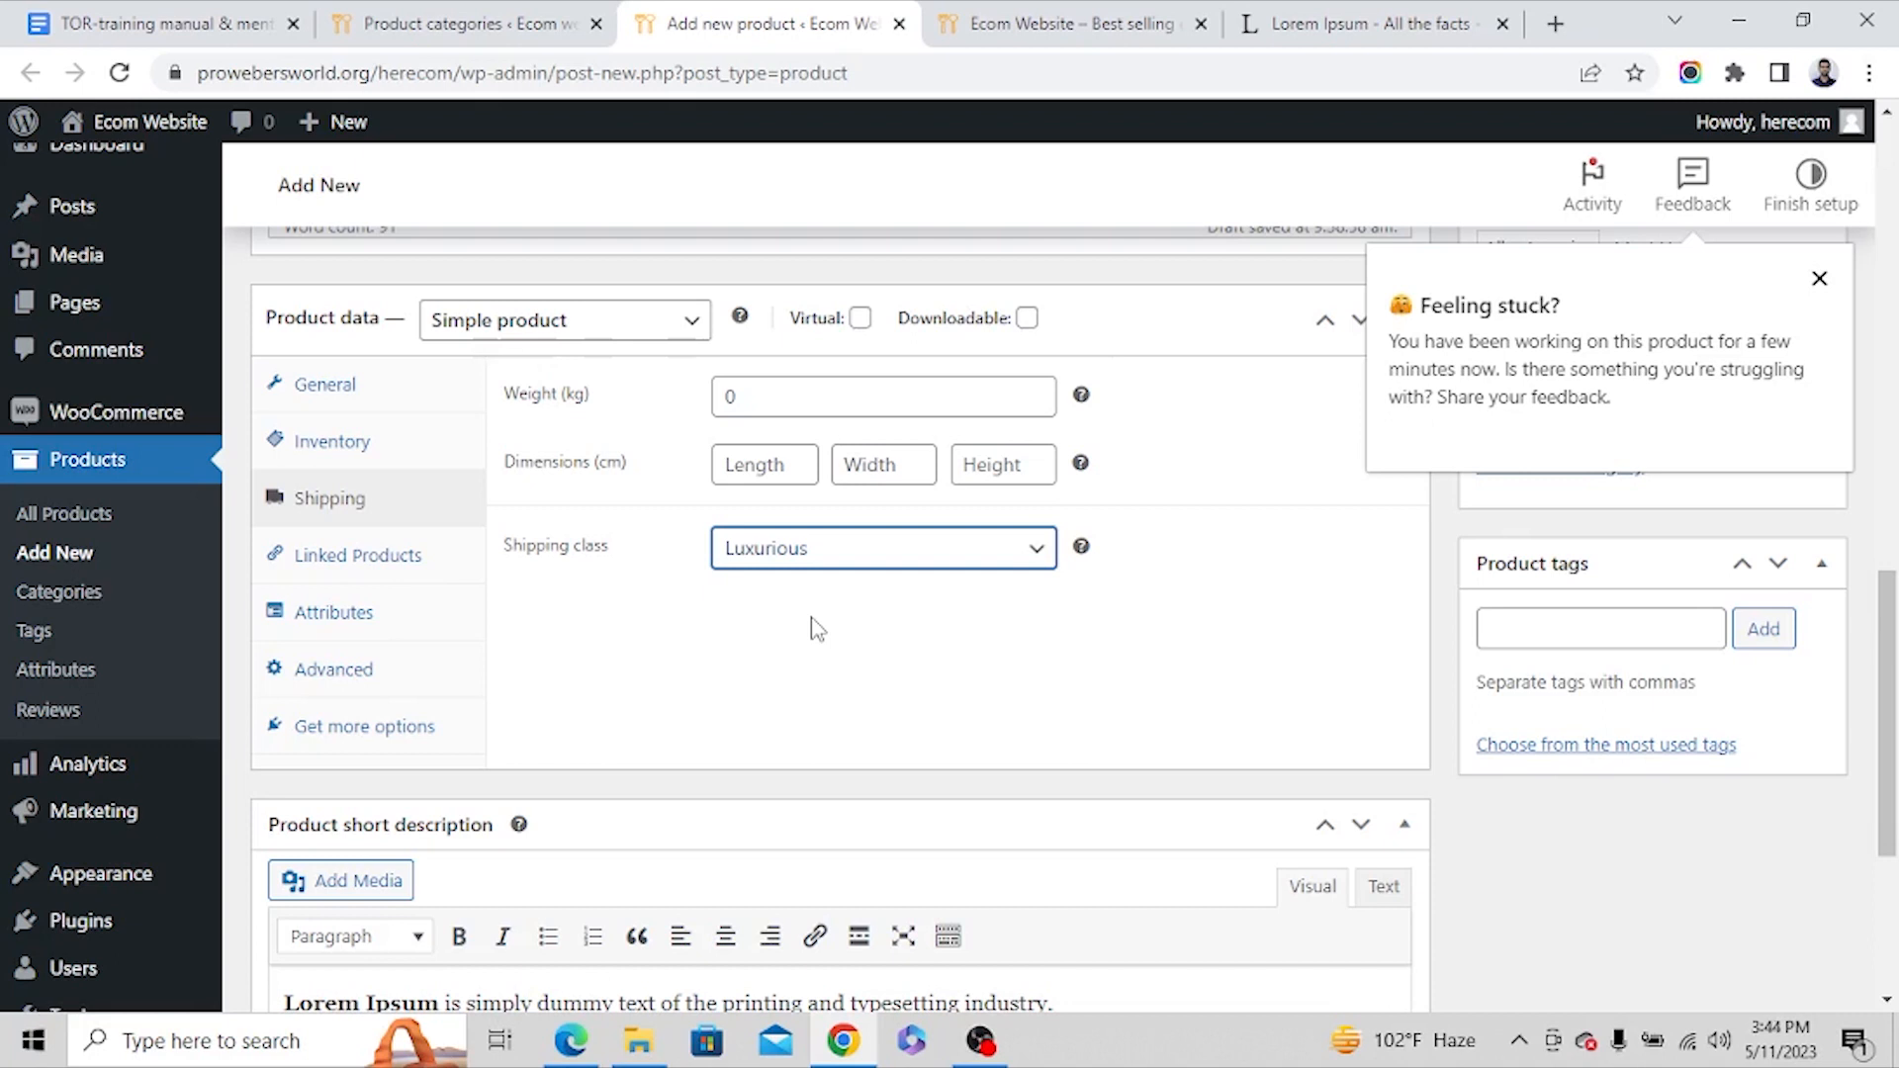
Look through the linked products and attributes settings, and enter the purchase note "Thanks for ordering." in the advanced data.
{"action": "left_click", "coordinate": [407, 579]}
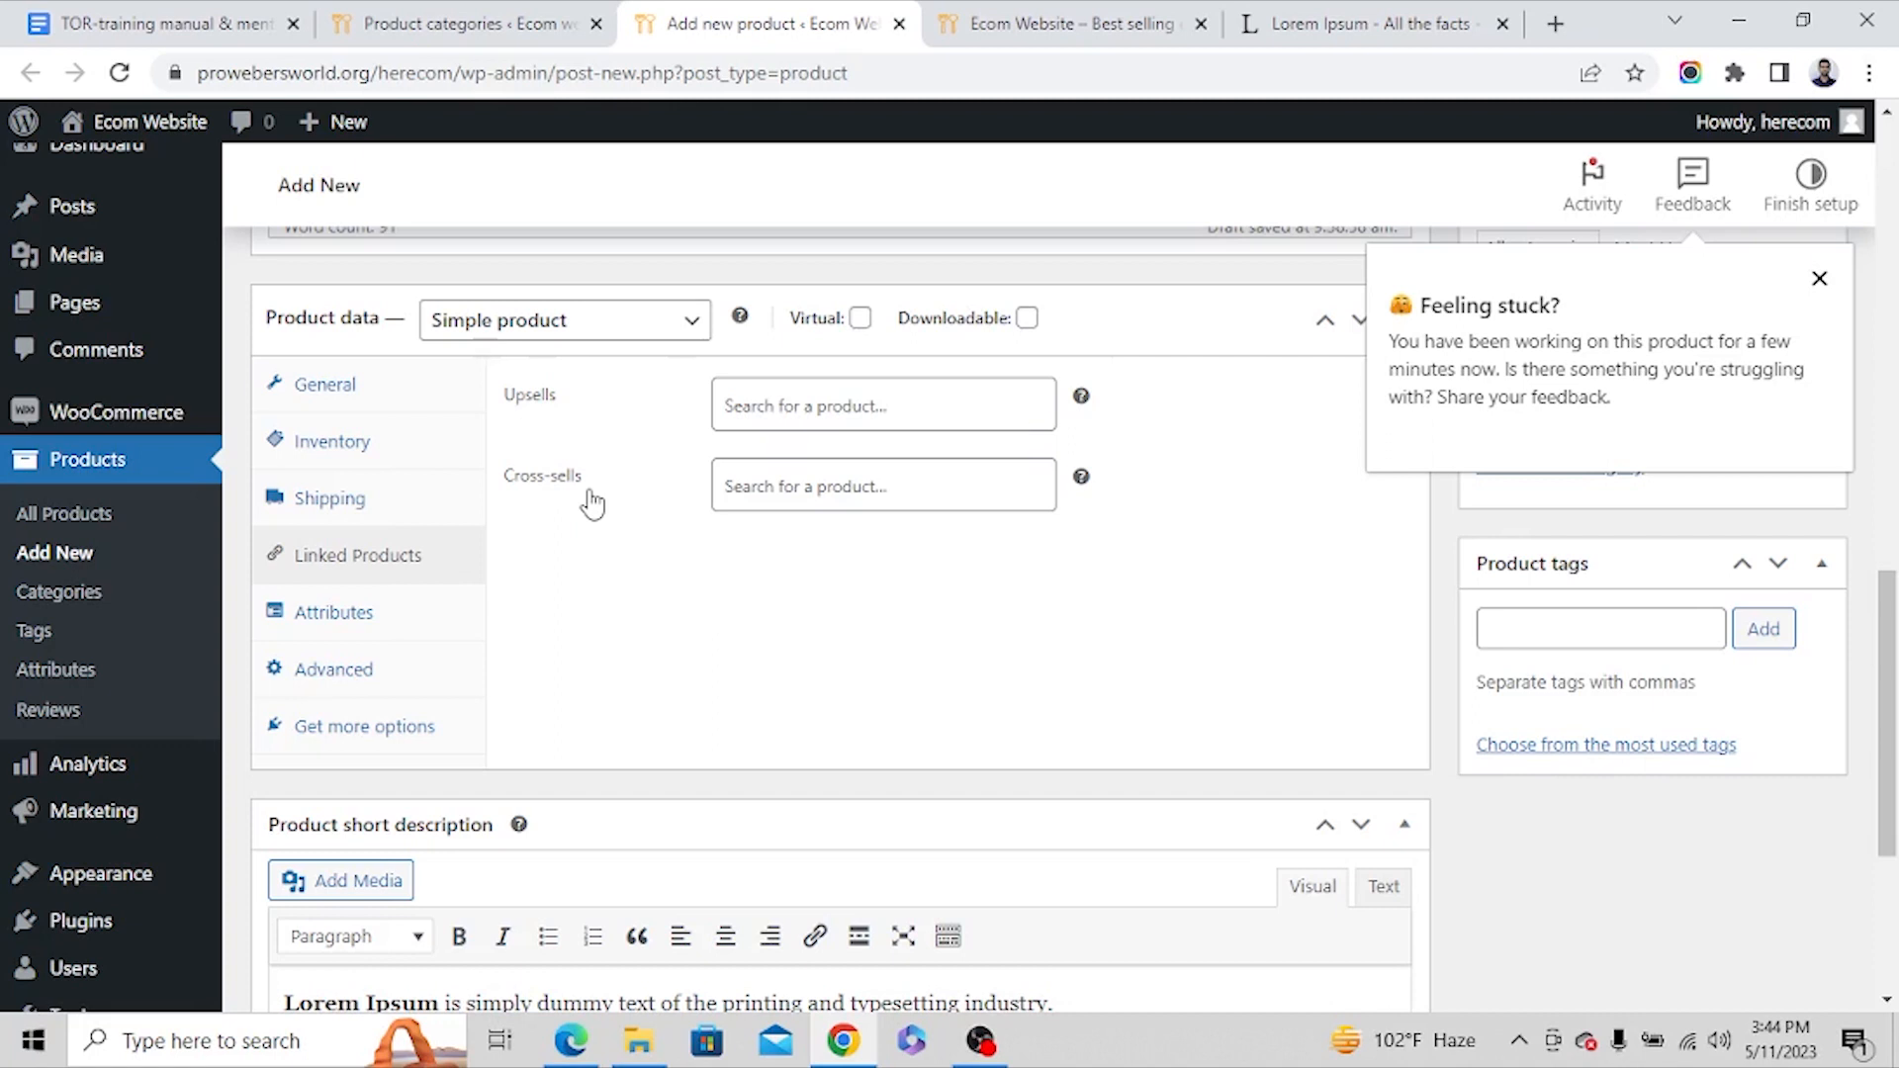
{"action": "left_click", "coordinate": [415, 621]}
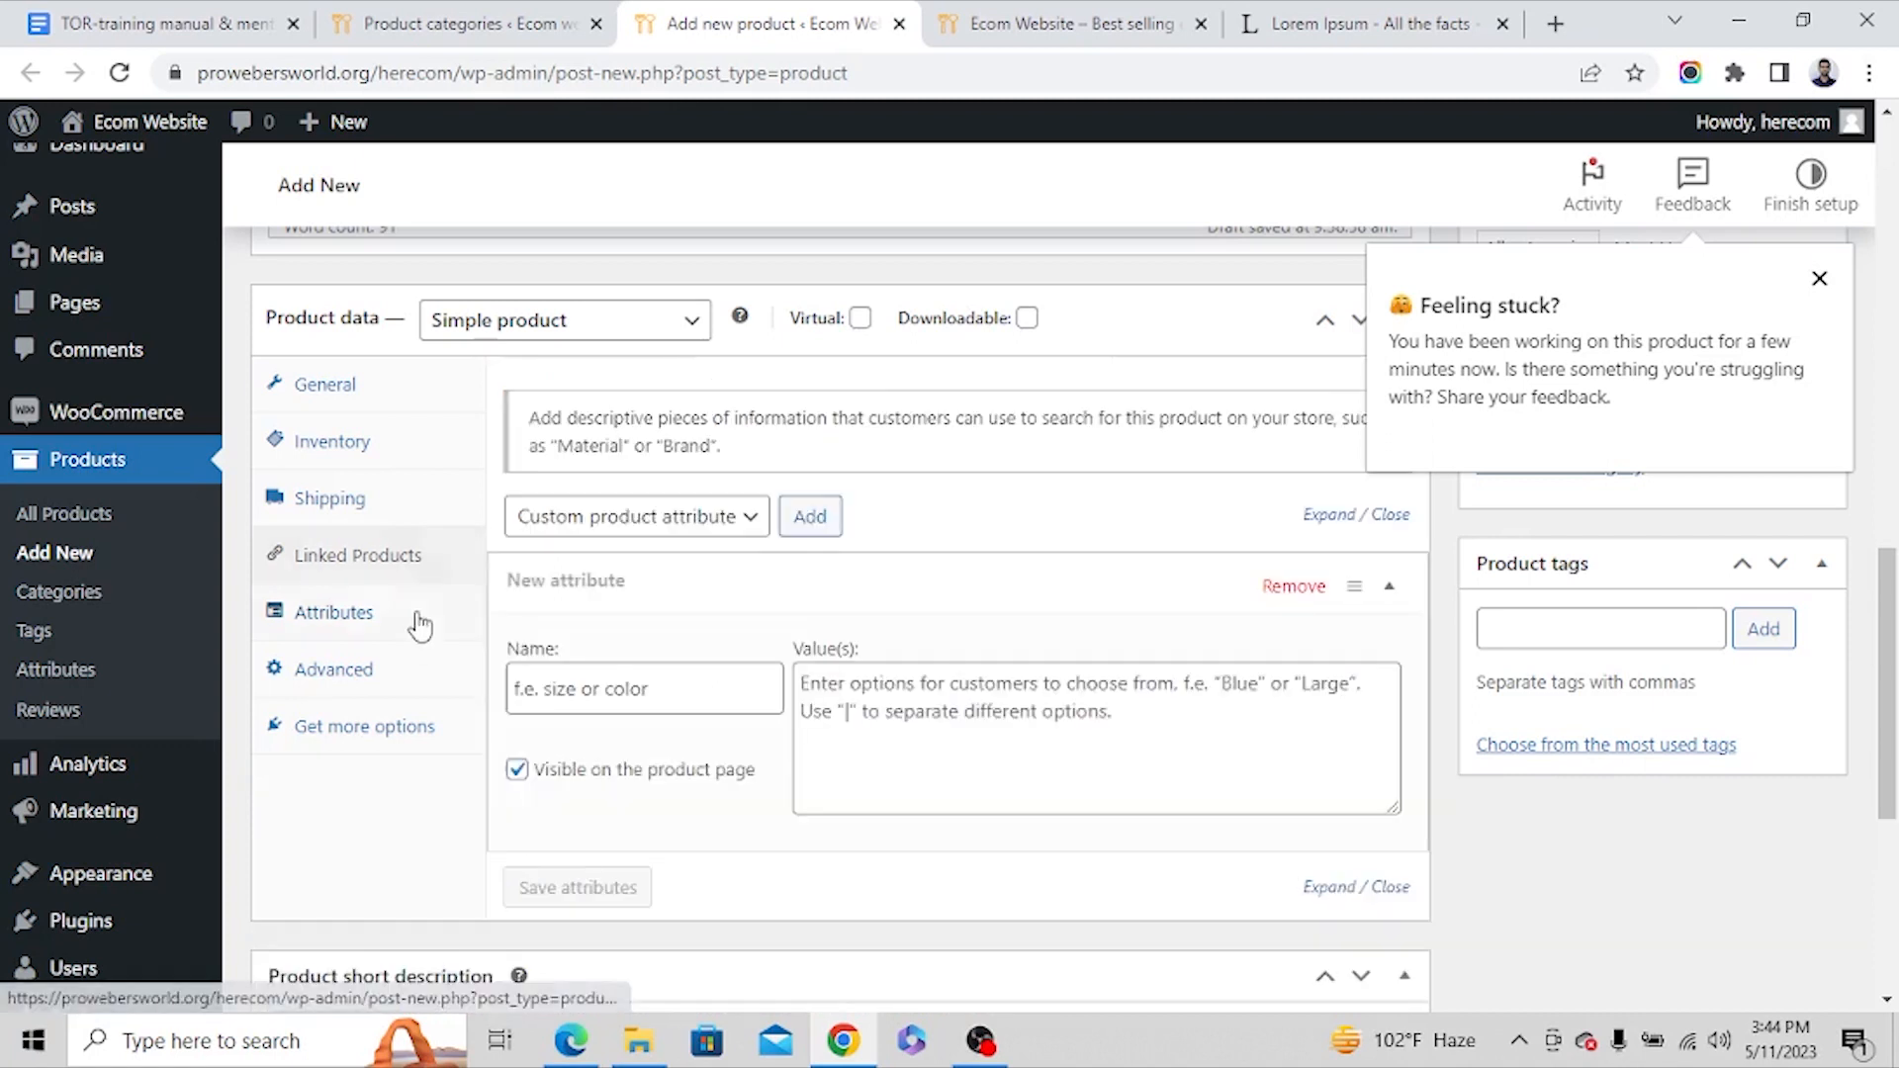
{"action": "scroll", "coordinate": [895, 598], "scroll_direction": "down", "scroll_amount": 2}
{"action": "scroll", "coordinate": [871, 569], "scroll_direction": "up", "scroll_amount": 1}
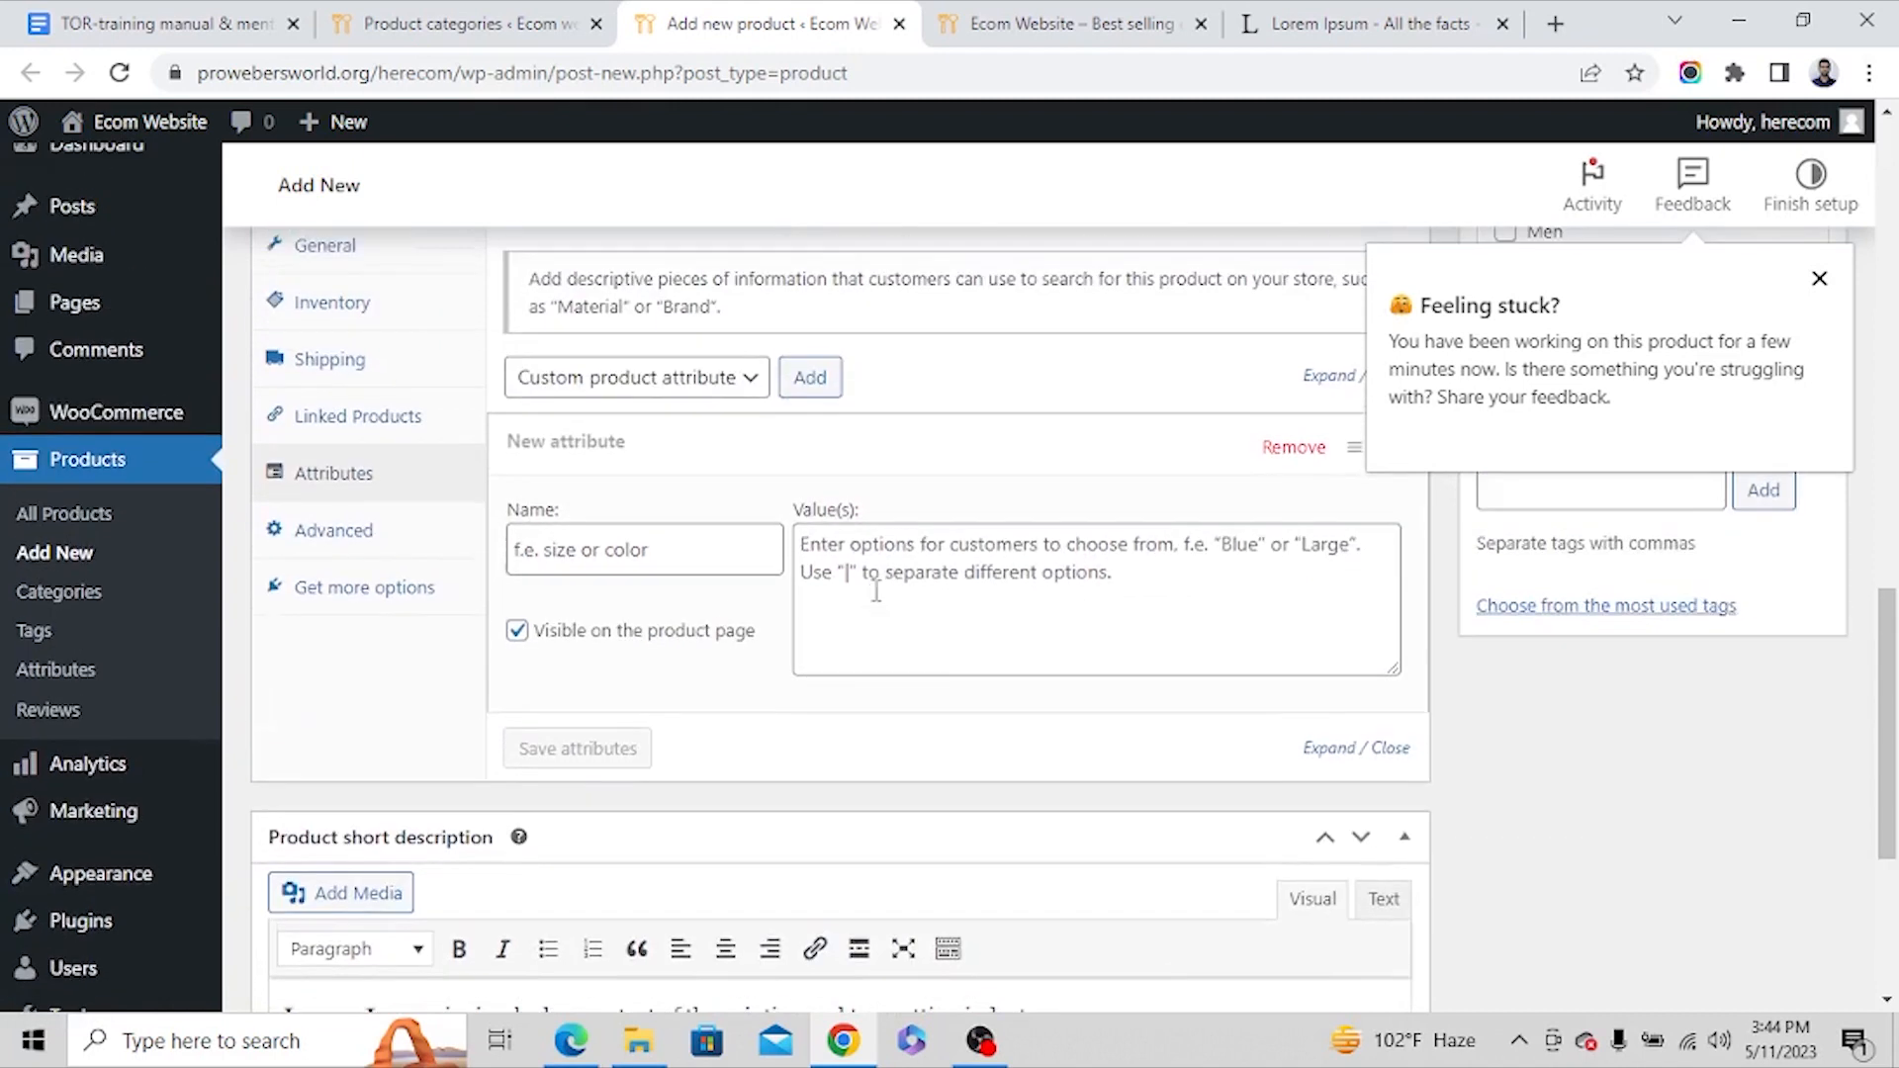
{"action": "left_click", "coordinate": [375, 534]}
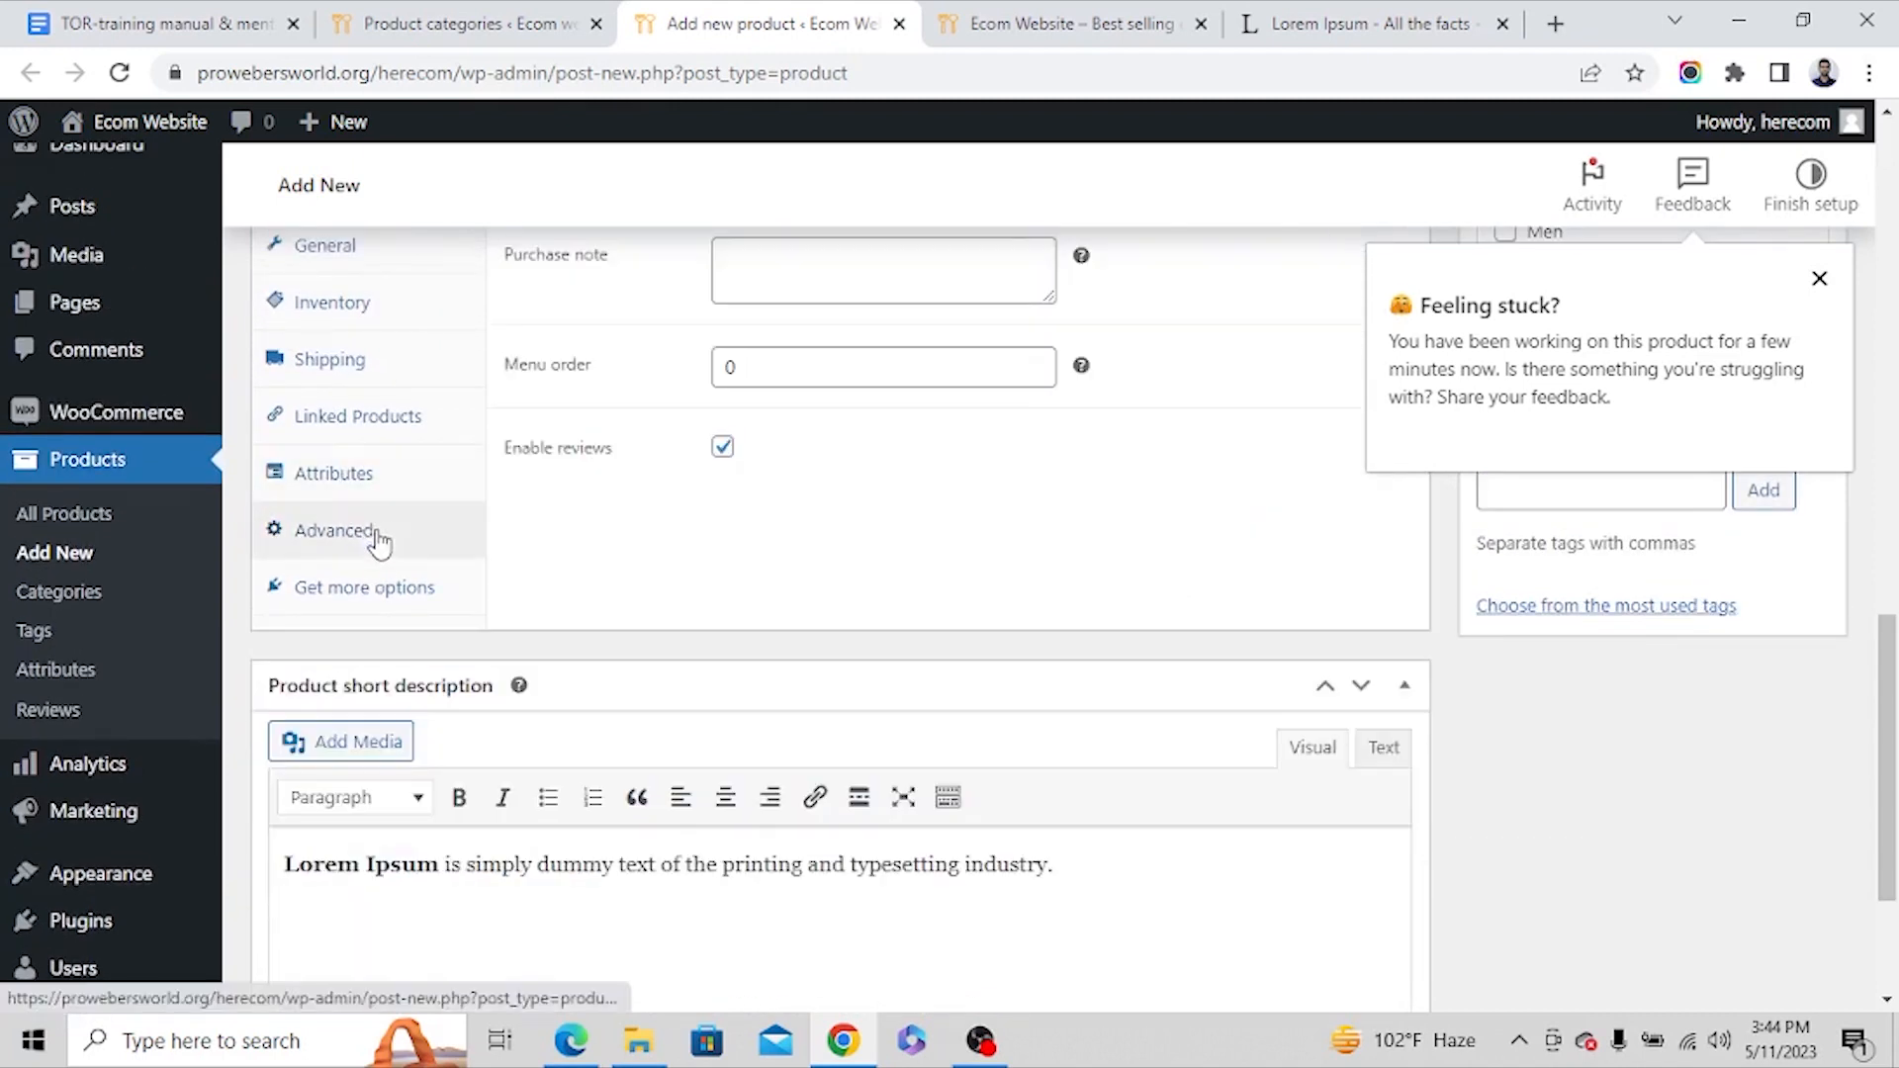
{"action": "scroll", "coordinate": [890, 498], "scroll_direction": "up", "scroll_amount": 1}
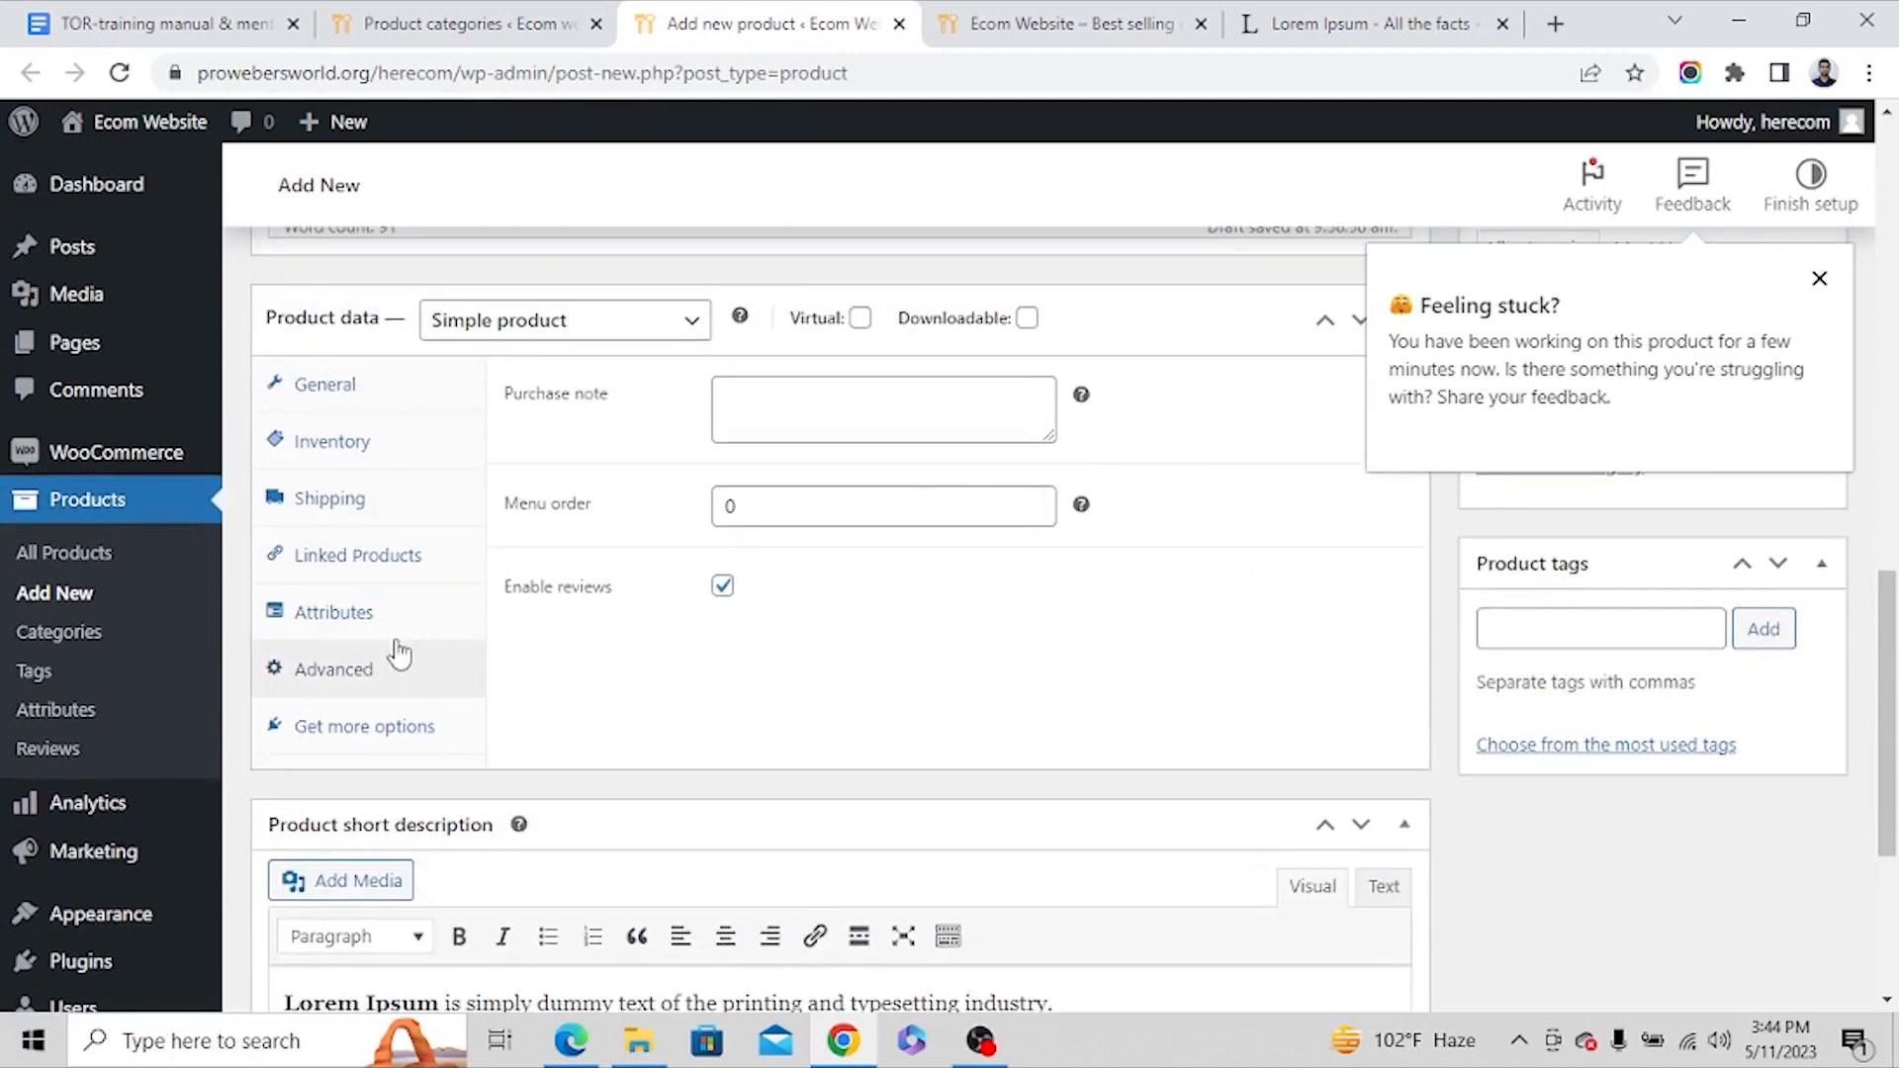
{"action": "left_click", "coordinate": [821, 403]}
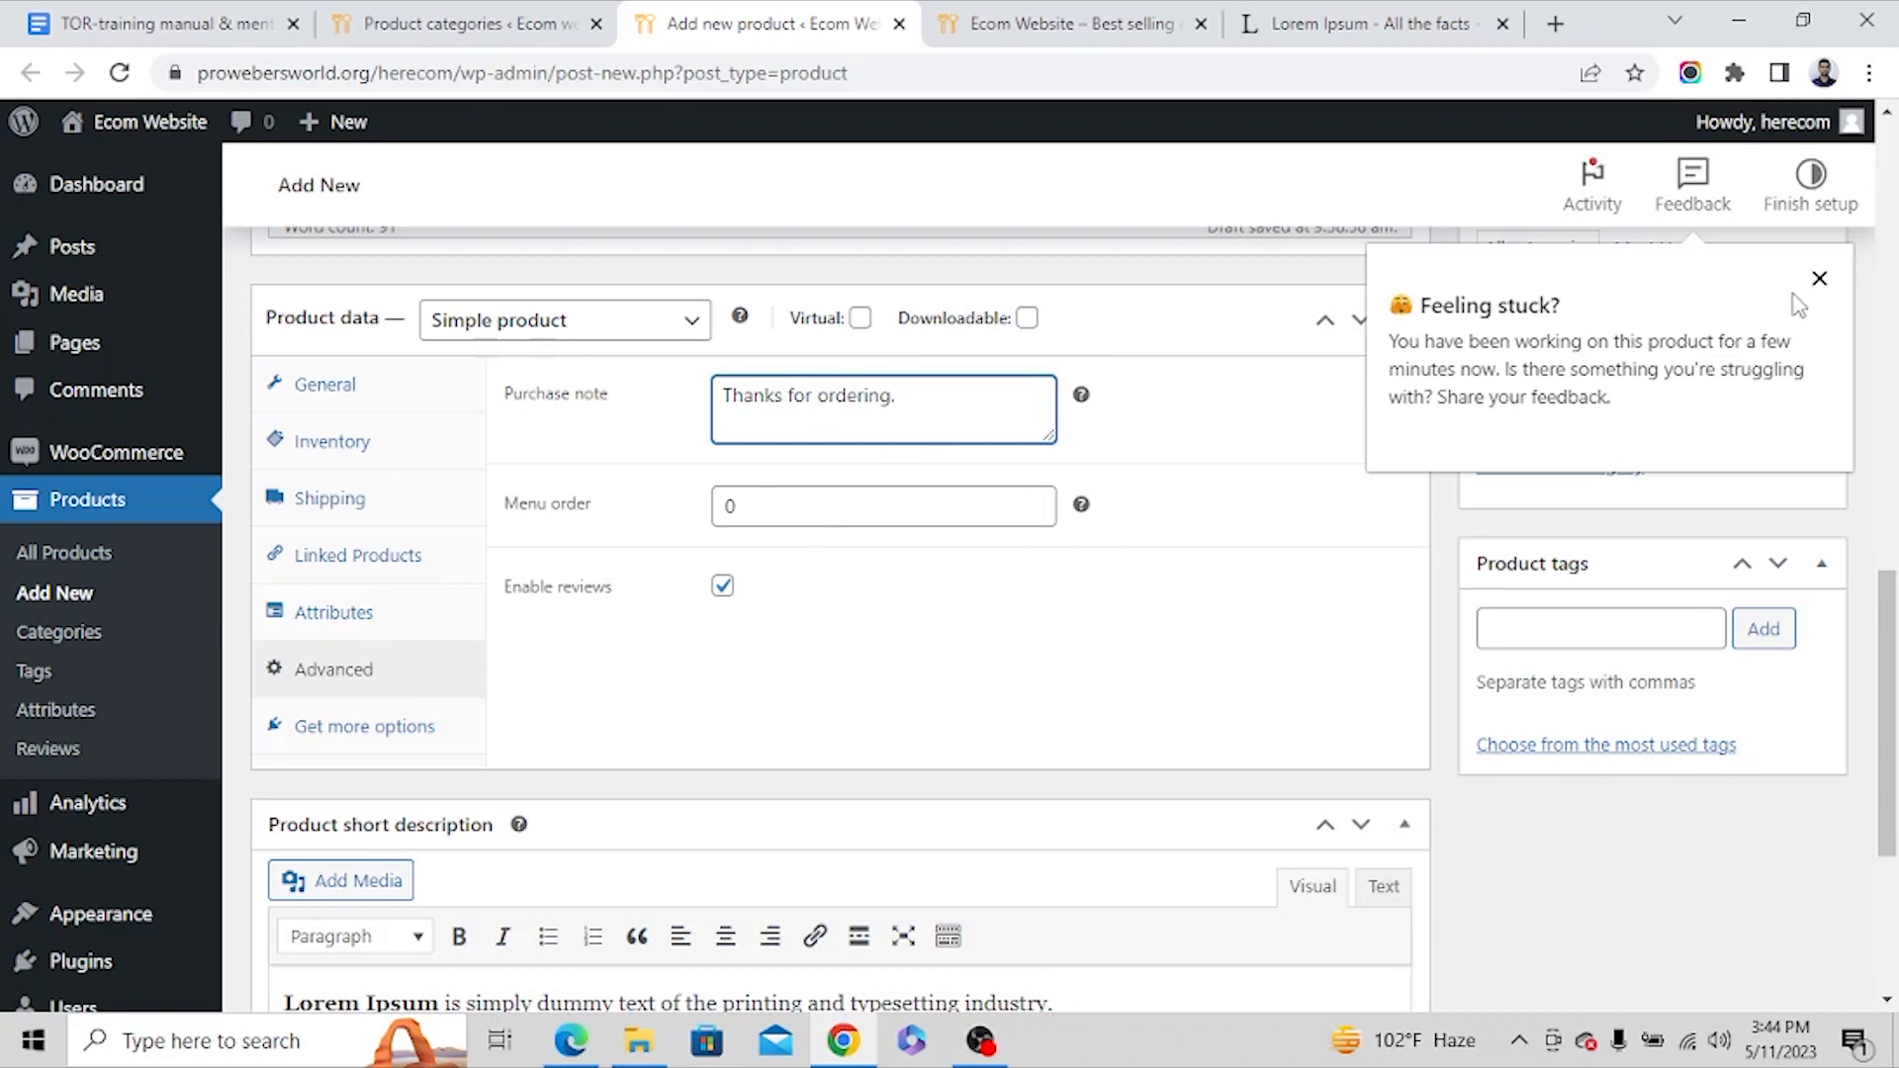
{"action": "left_click", "coordinate": [1819, 278]}
Review the product's name and full description.
{"action": "scroll", "coordinate": [898, 287], "scroll_direction": "up", "scroll_amount": 10}
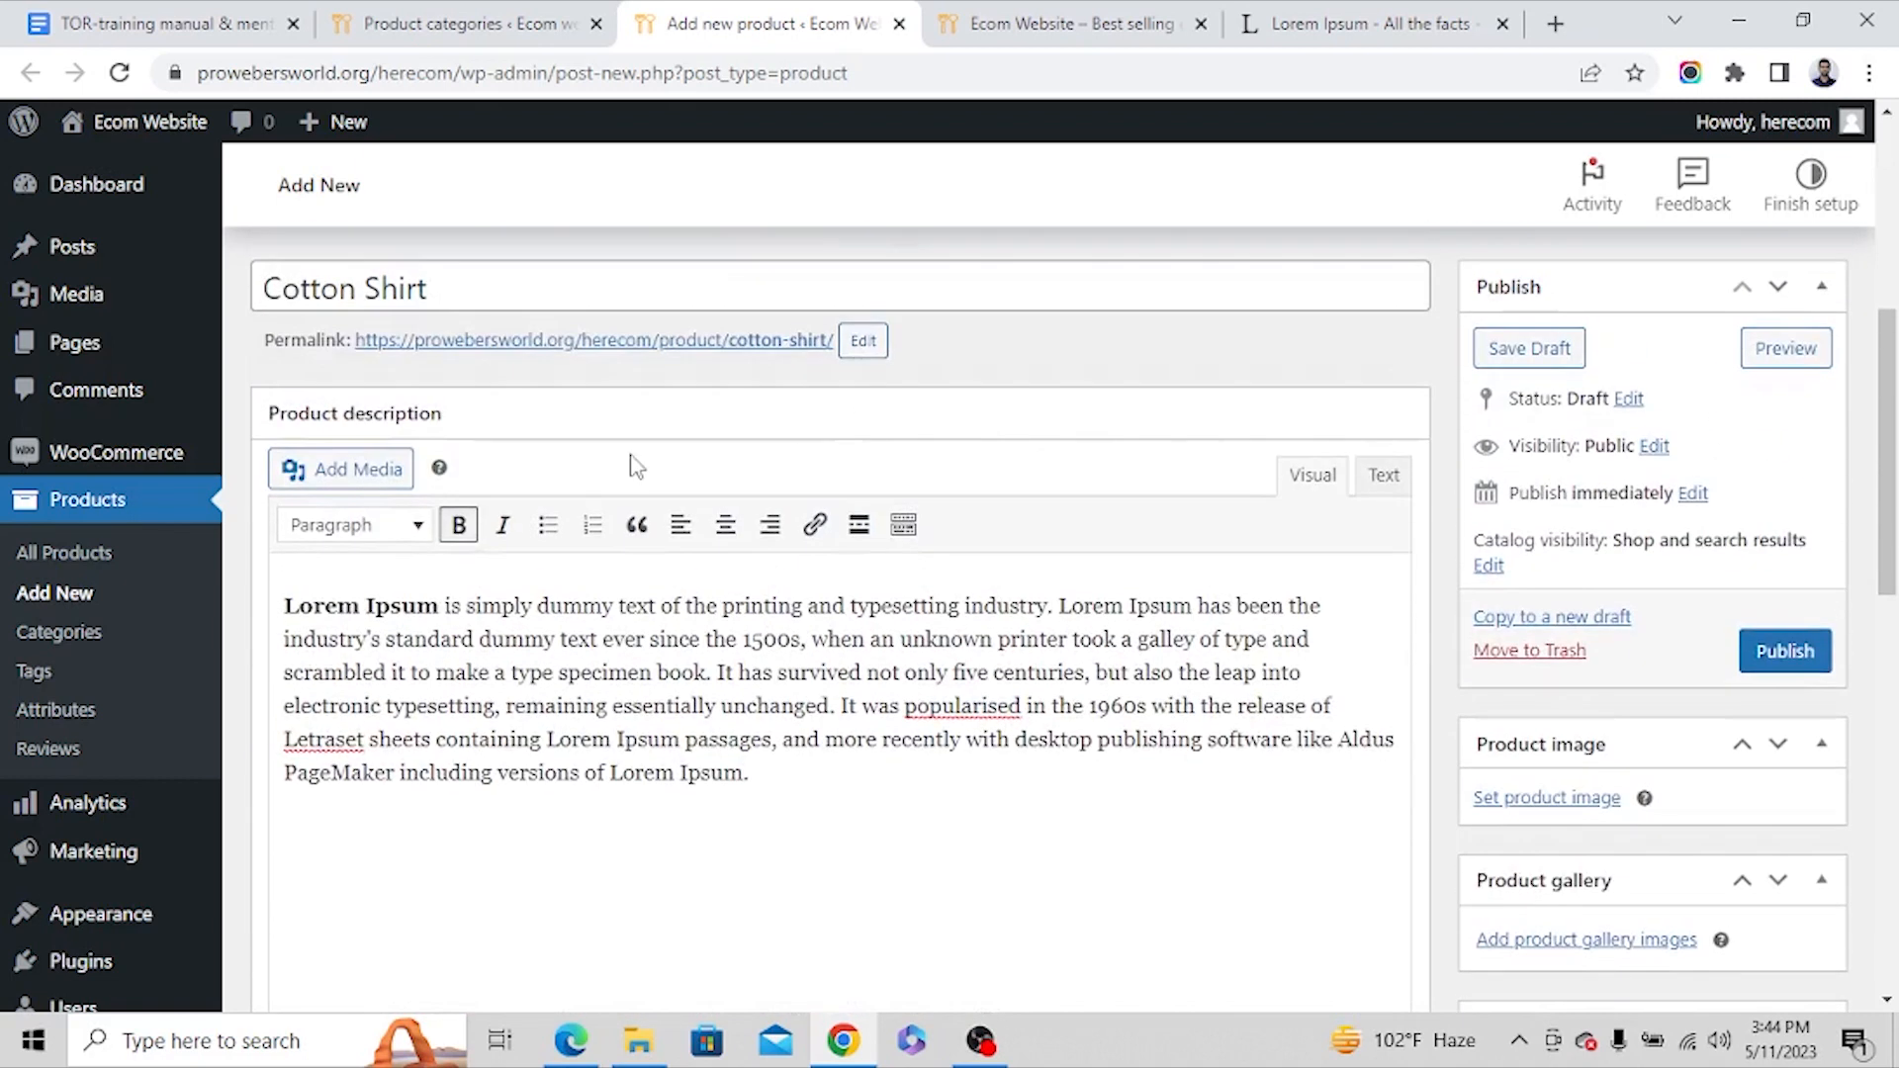
{"action": "scroll", "coordinate": [473, 321], "scroll_direction": "up", "scroll_amount": 2}
{"action": "left_click", "coordinate": [458, 429]}
{"action": "left_click_drag", "start_coordinate": [458, 429], "coordinate": [257, 427]}
{"action": "scroll", "coordinate": [553, 547], "scroll_direction": "down", "scroll_amount": 4}
{"action": "left_click_drag", "start_coordinate": [775, 514], "coordinate": [280, 326]}
{"action": "scroll", "coordinate": [435, 426], "scroll_direction": "down", "scroll_amount": 7}
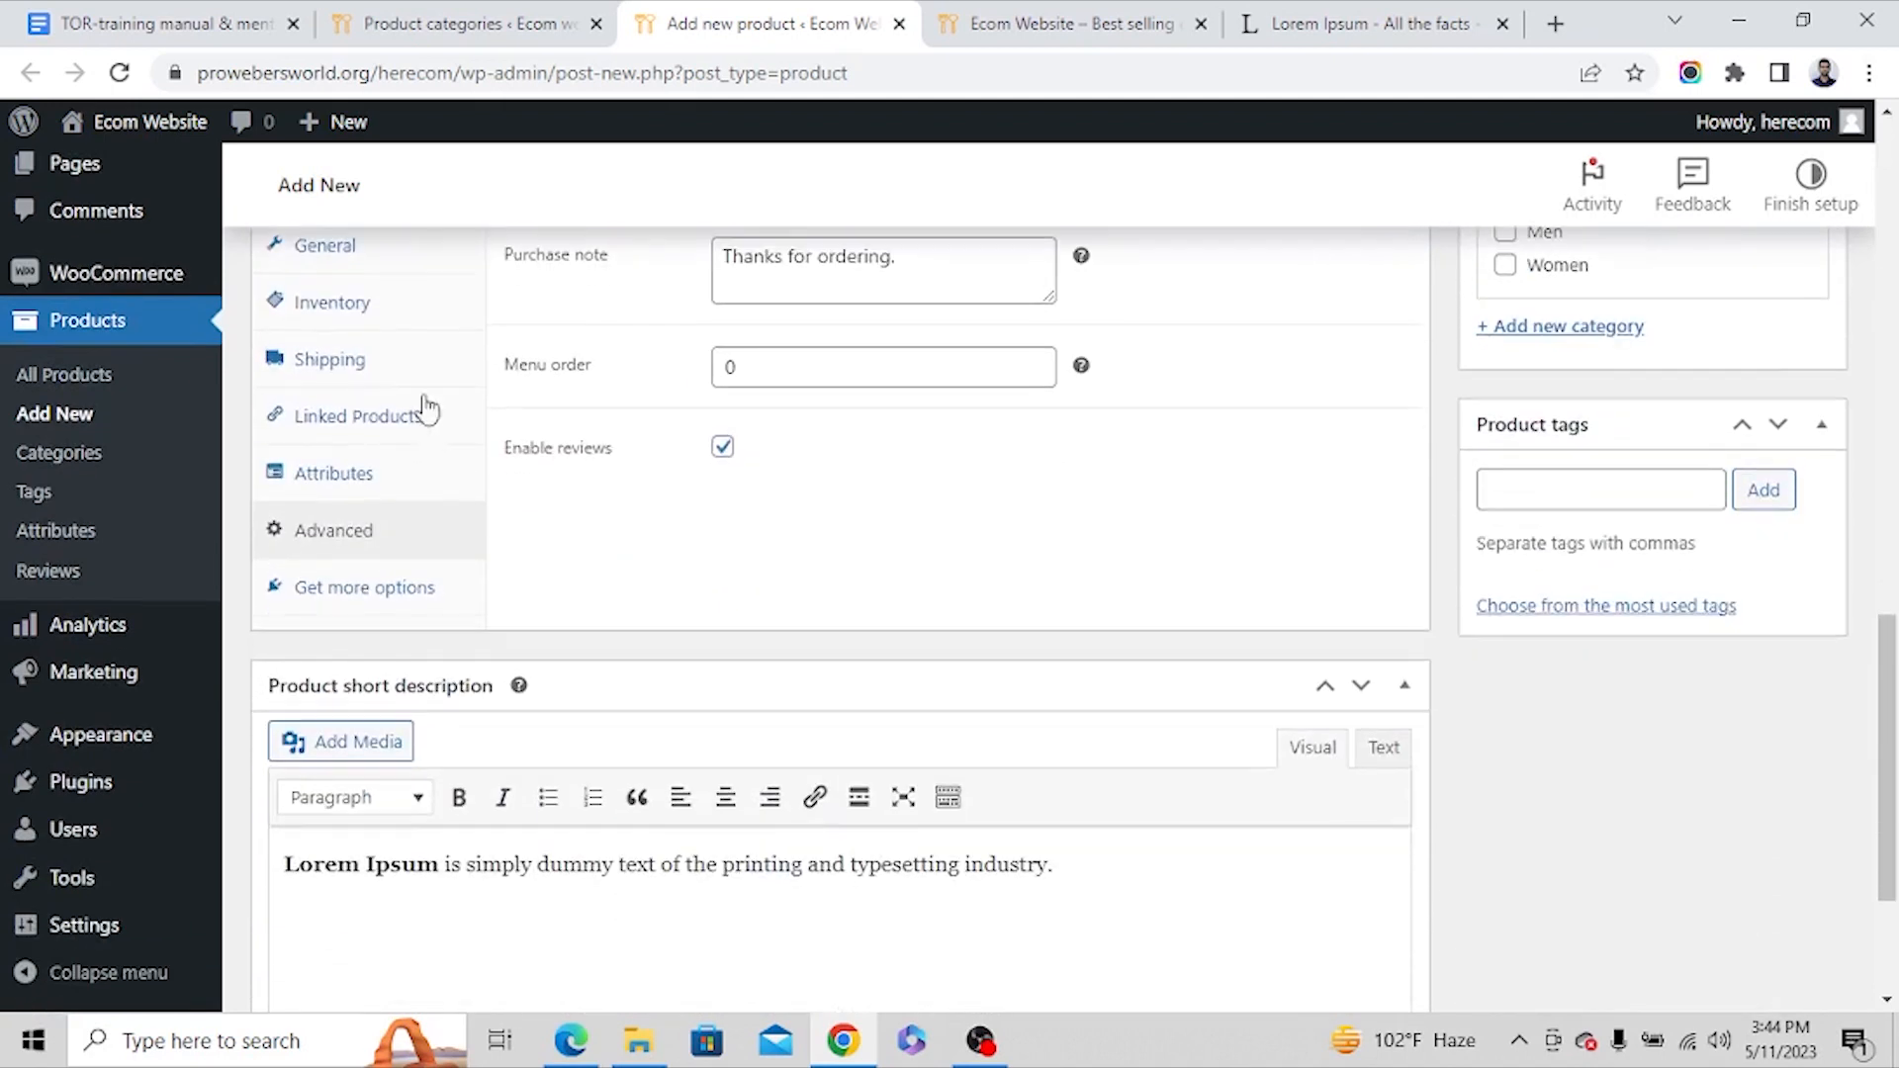
Review the available product types and the product short description.
{"action": "scroll", "coordinate": [427, 411], "scroll_direction": "up", "scroll_amount": 1}
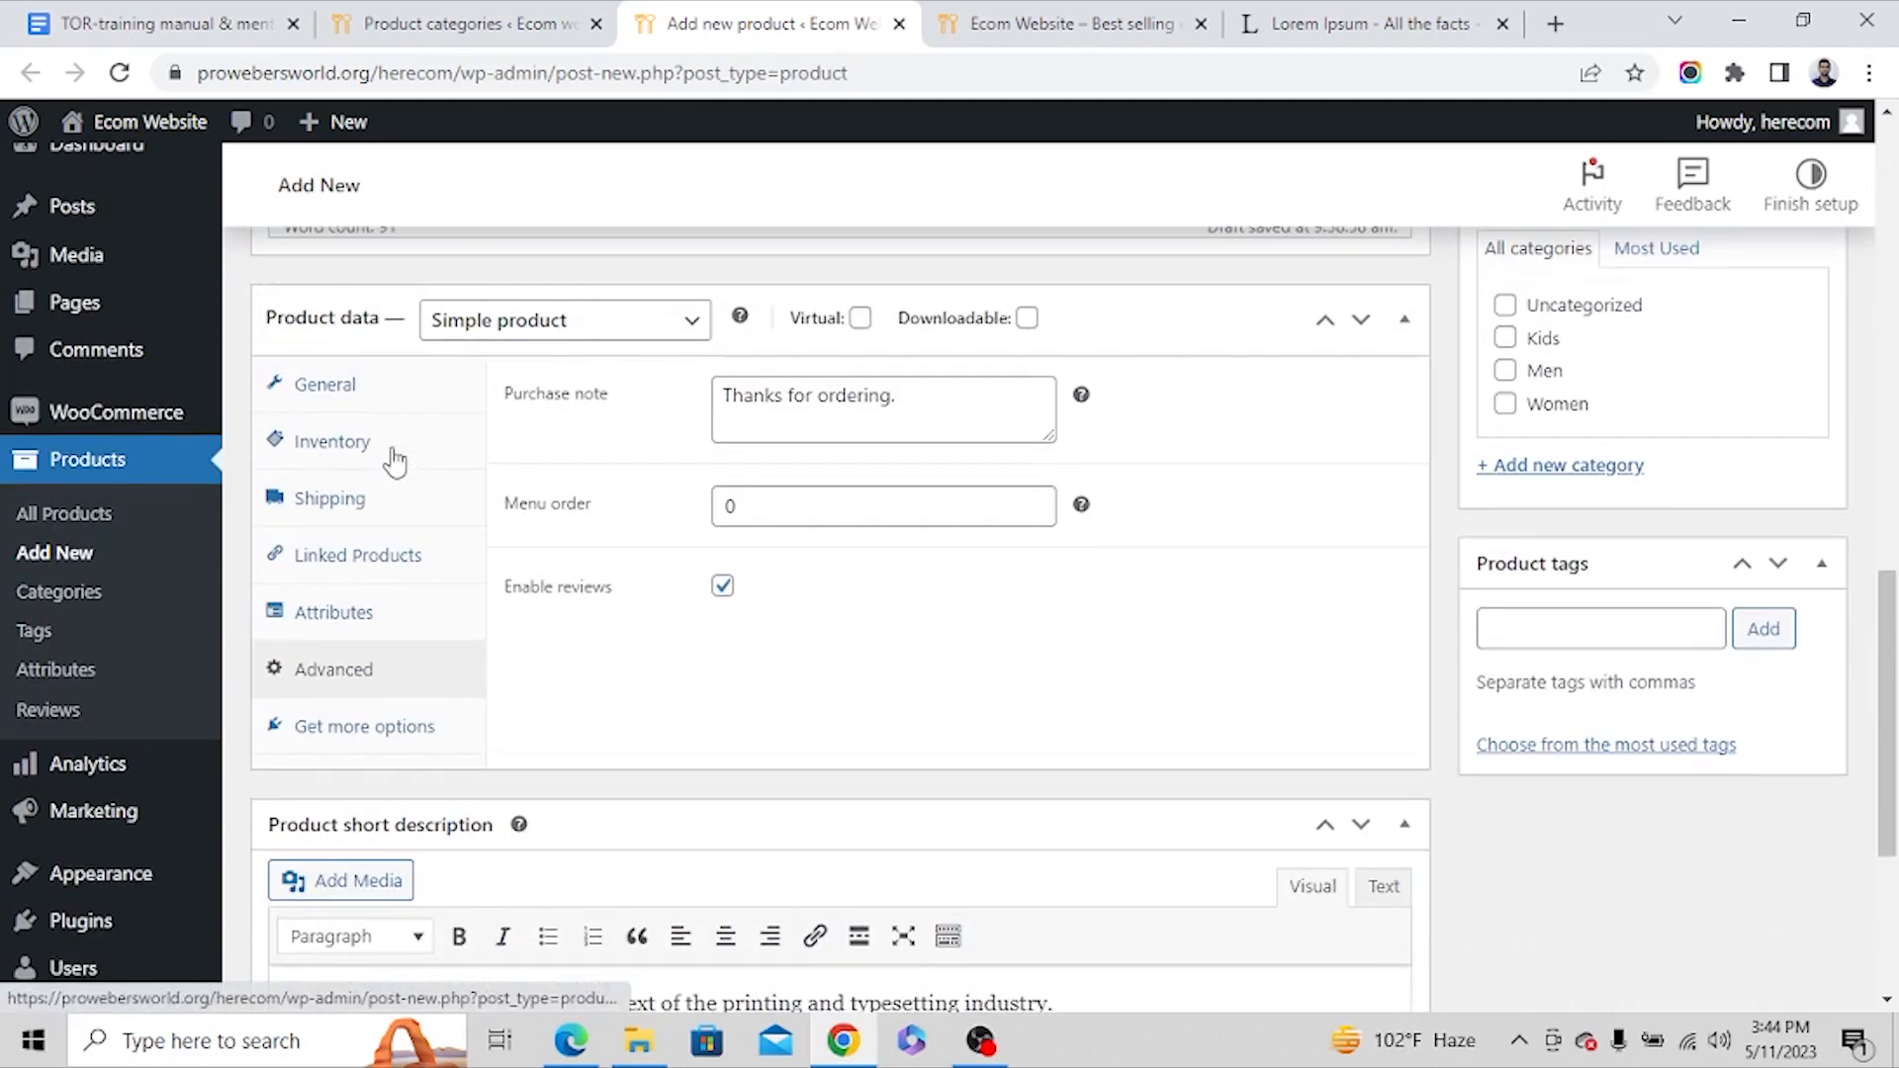
{"action": "left_click", "coordinate": [655, 338]}
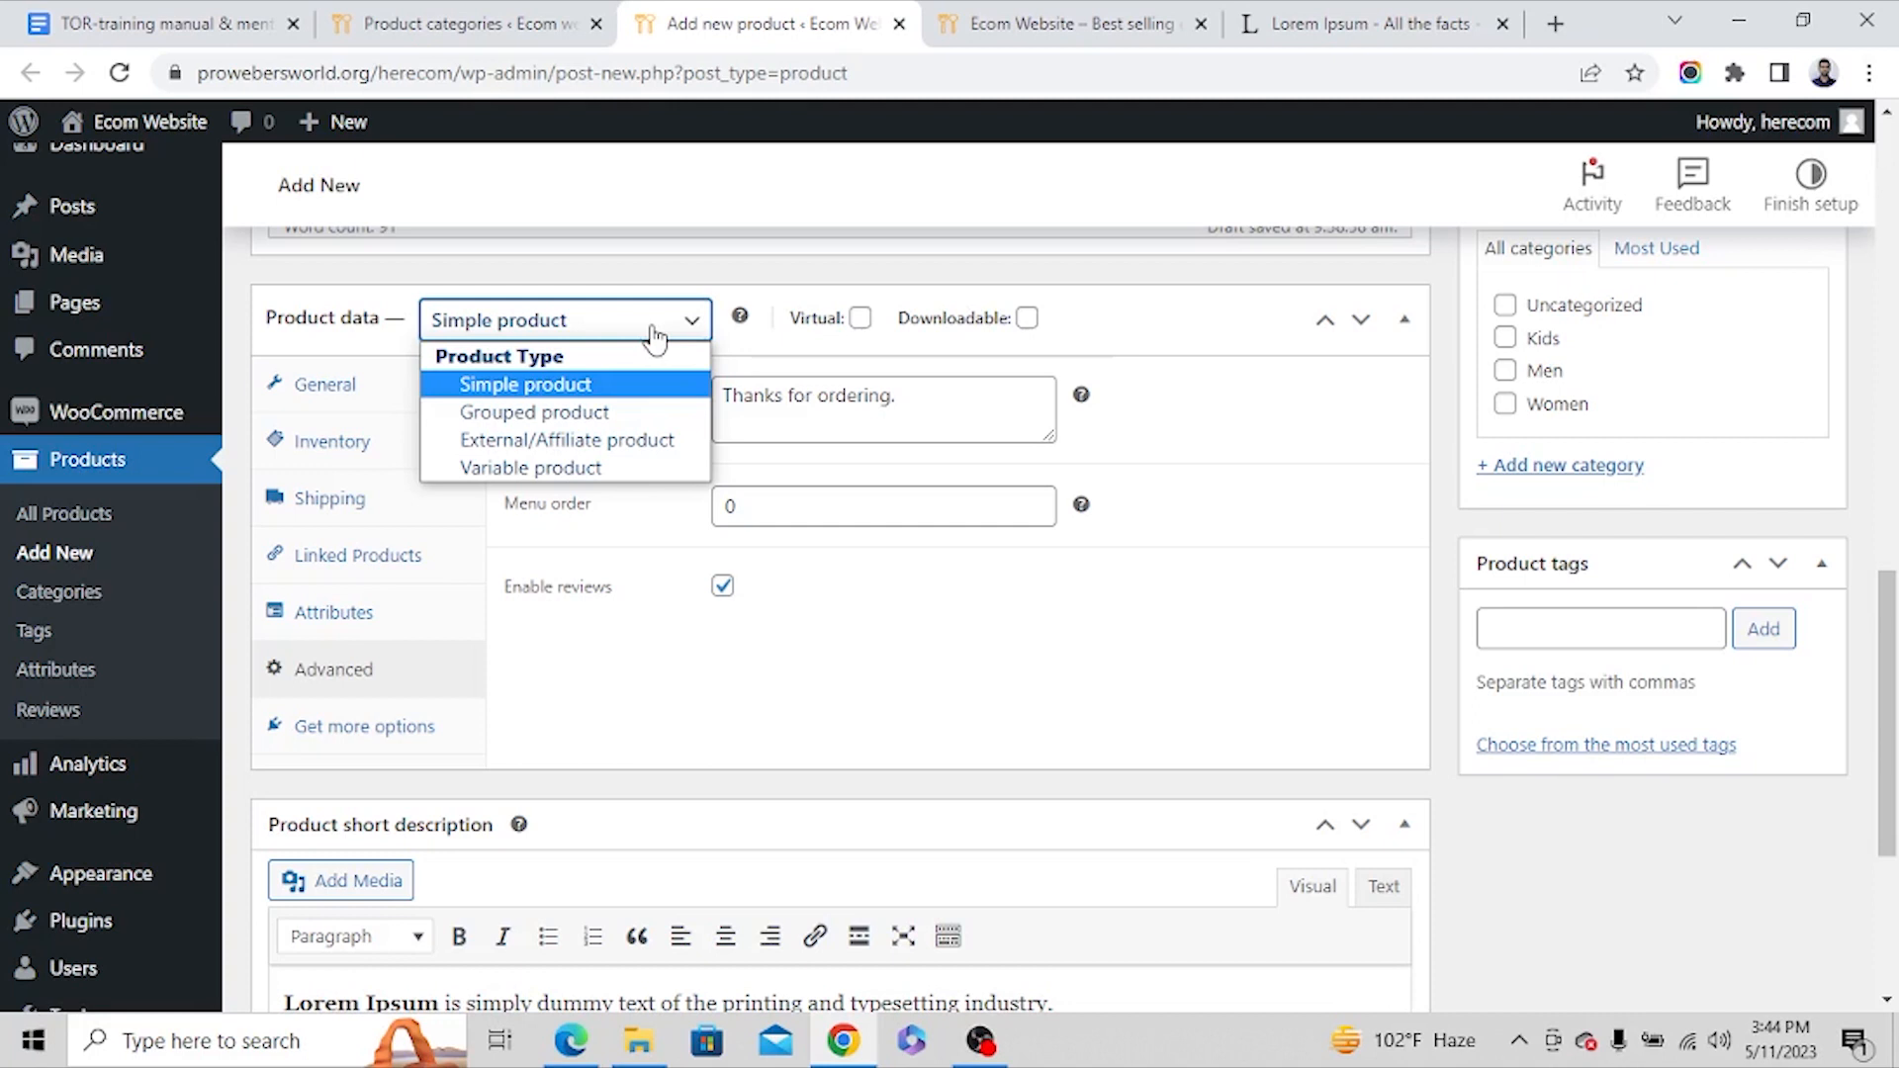
{"action": "left_click", "coordinate": [654, 336]}
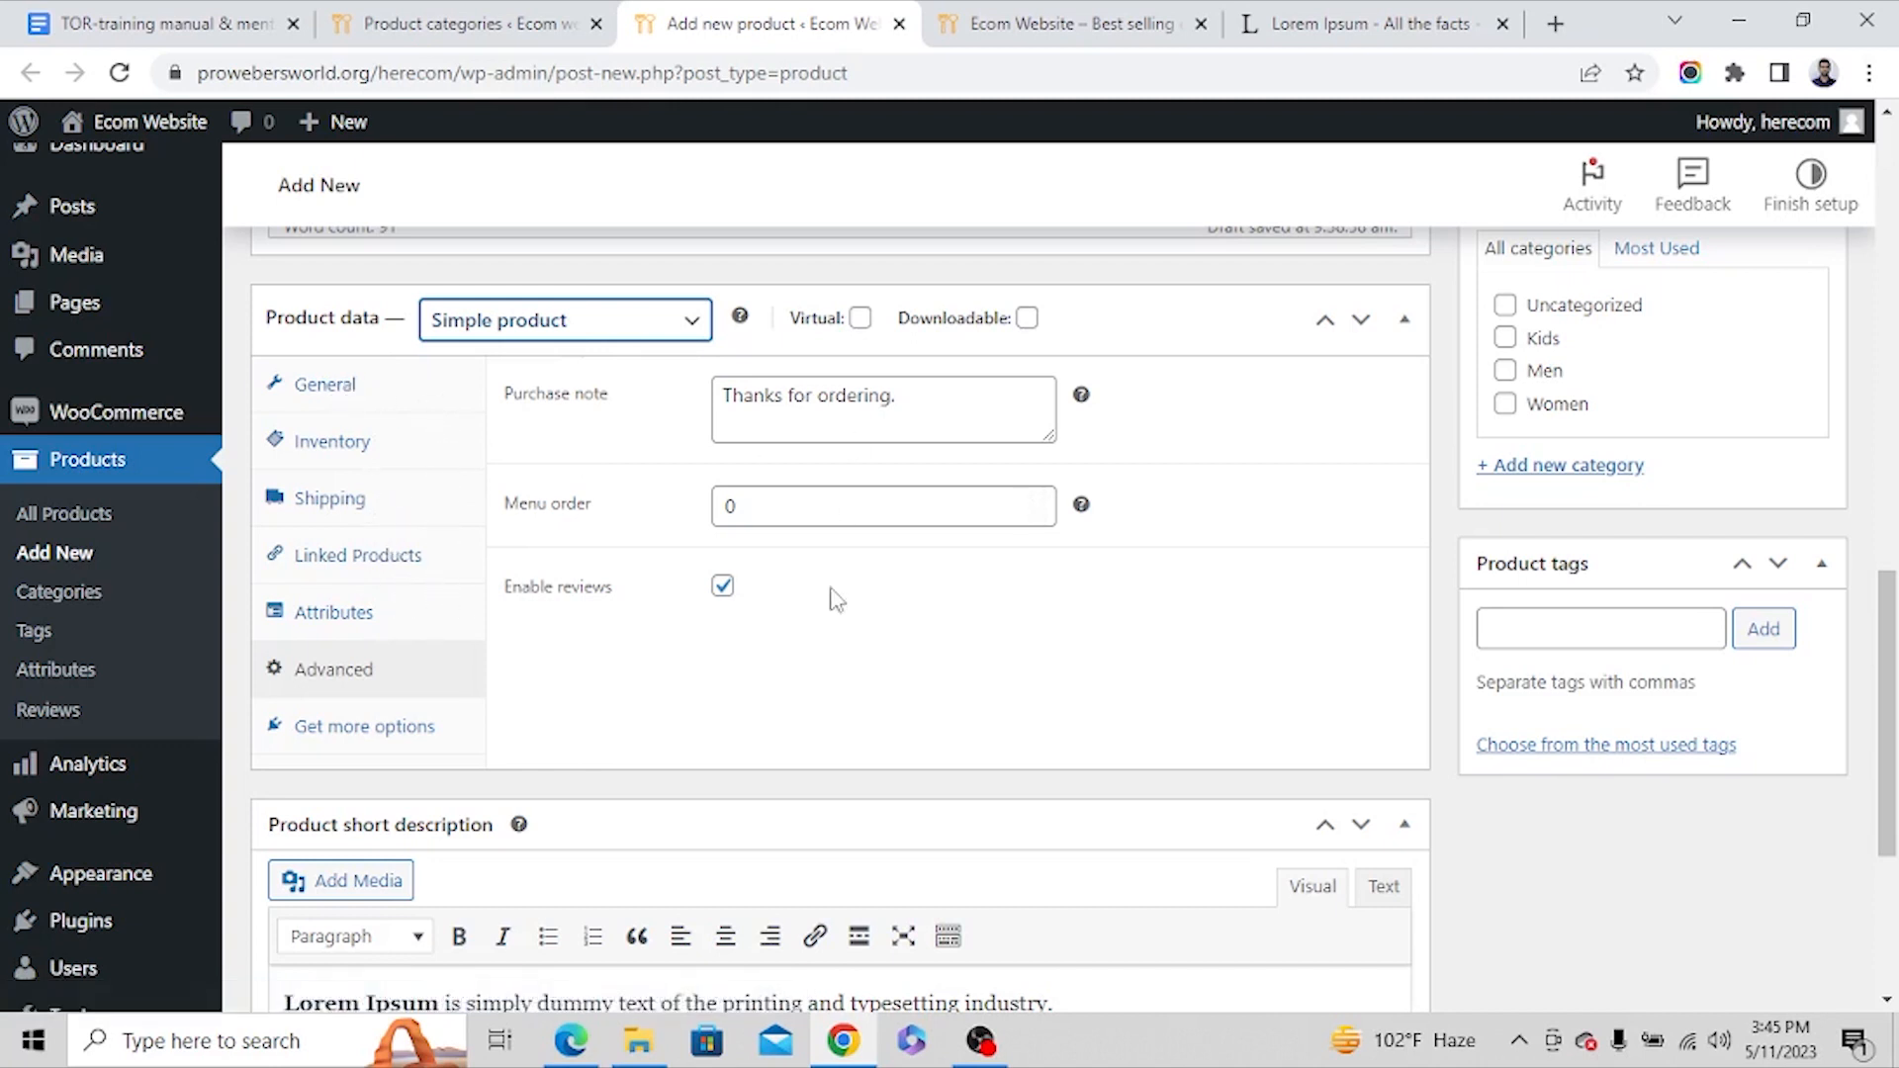
{"action": "scroll", "coordinate": [961, 645], "scroll_direction": "down", "scroll_amount": 1}
{"action": "scroll", "coordinate": [961, 645], "scroll_direction": "down", "scroll_amount": 3}
{"action": "left_click_drag", "start_coordinate": [1073, 596], "coordinate": [339, 614]}
{"action": "scroll", "coordinate": [1891, 851], "scroll_direction": "up", "scroll_amount": 3}
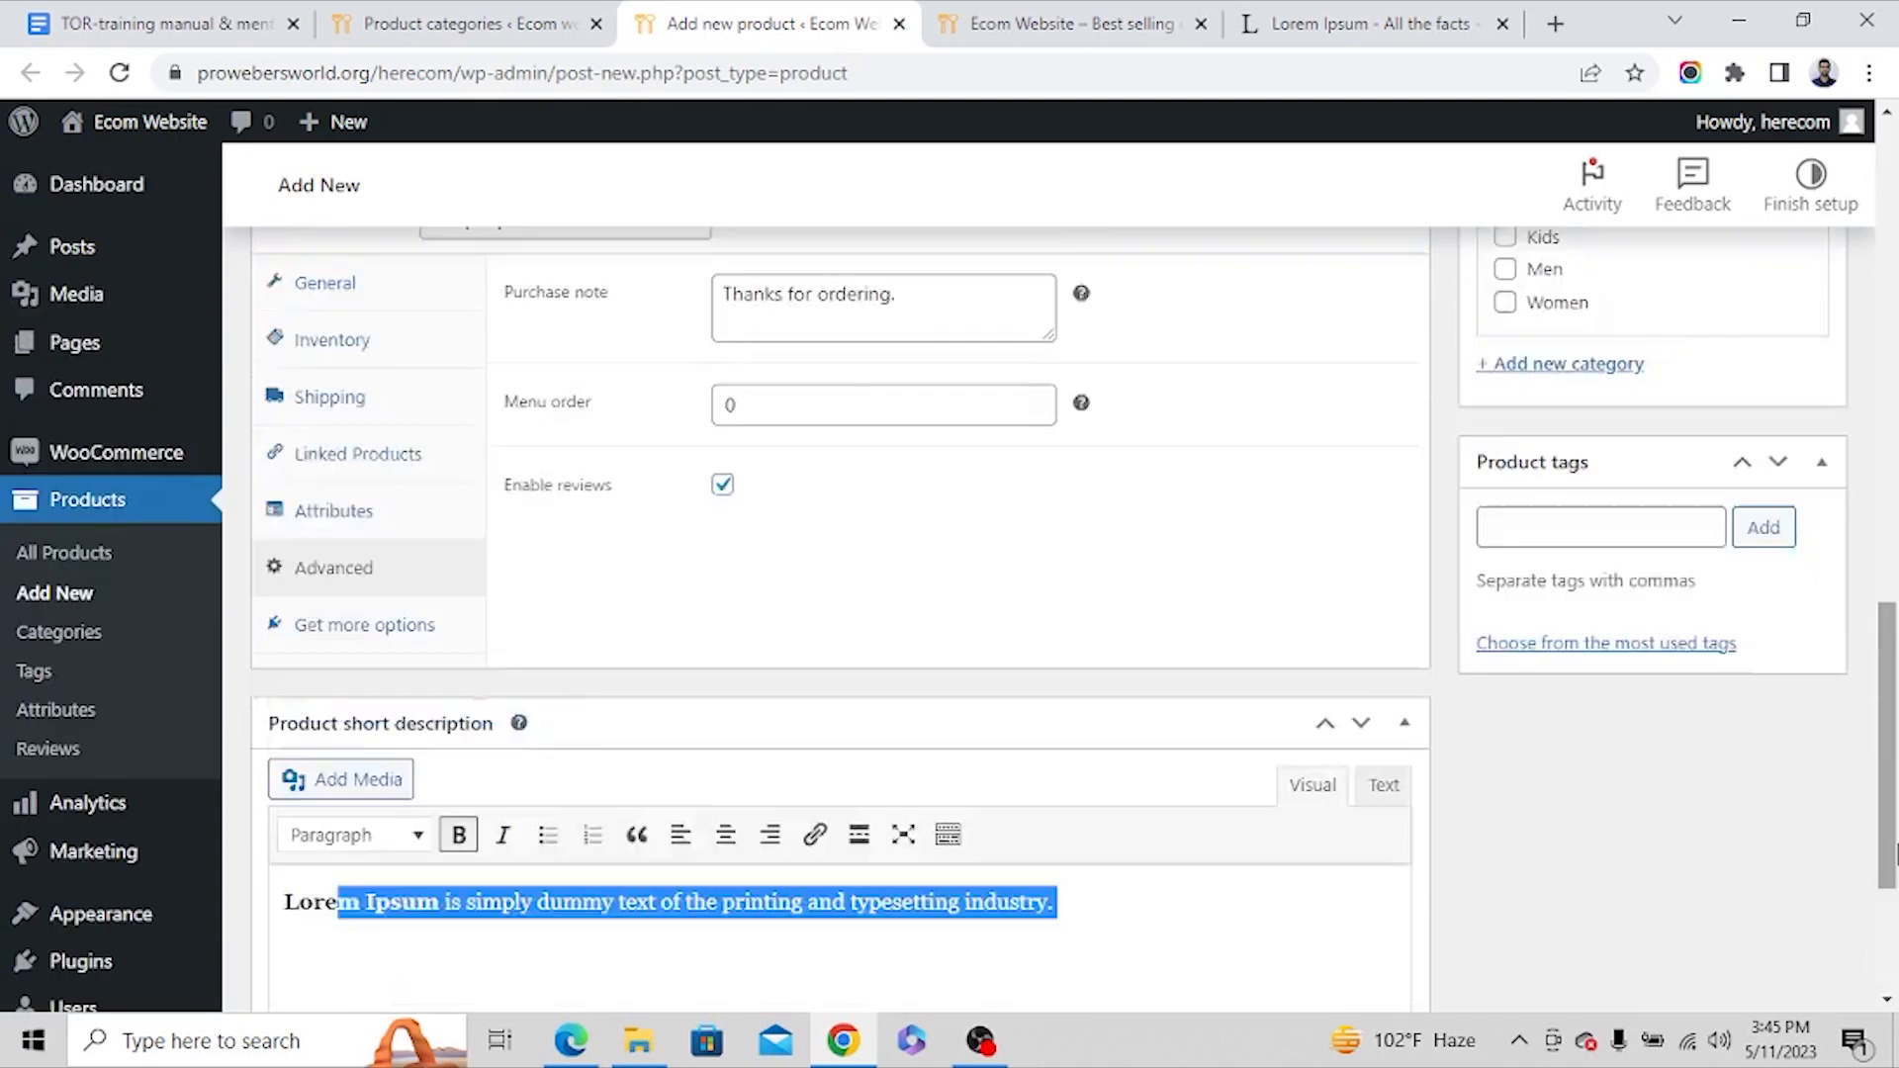
For the product image, upload all images f1.jpg to f8.jpg and n1.jpg to n8.jpg from the Desktop folder img/products.
{"action": "scroll", "coordinate": [1682, 544], "scroll_direction": "up", "scroll_amount": 15}
{"action": "scroll", "coordinate": [1681, 609], "scroll_direction": "down", "scroll_amount": 5}
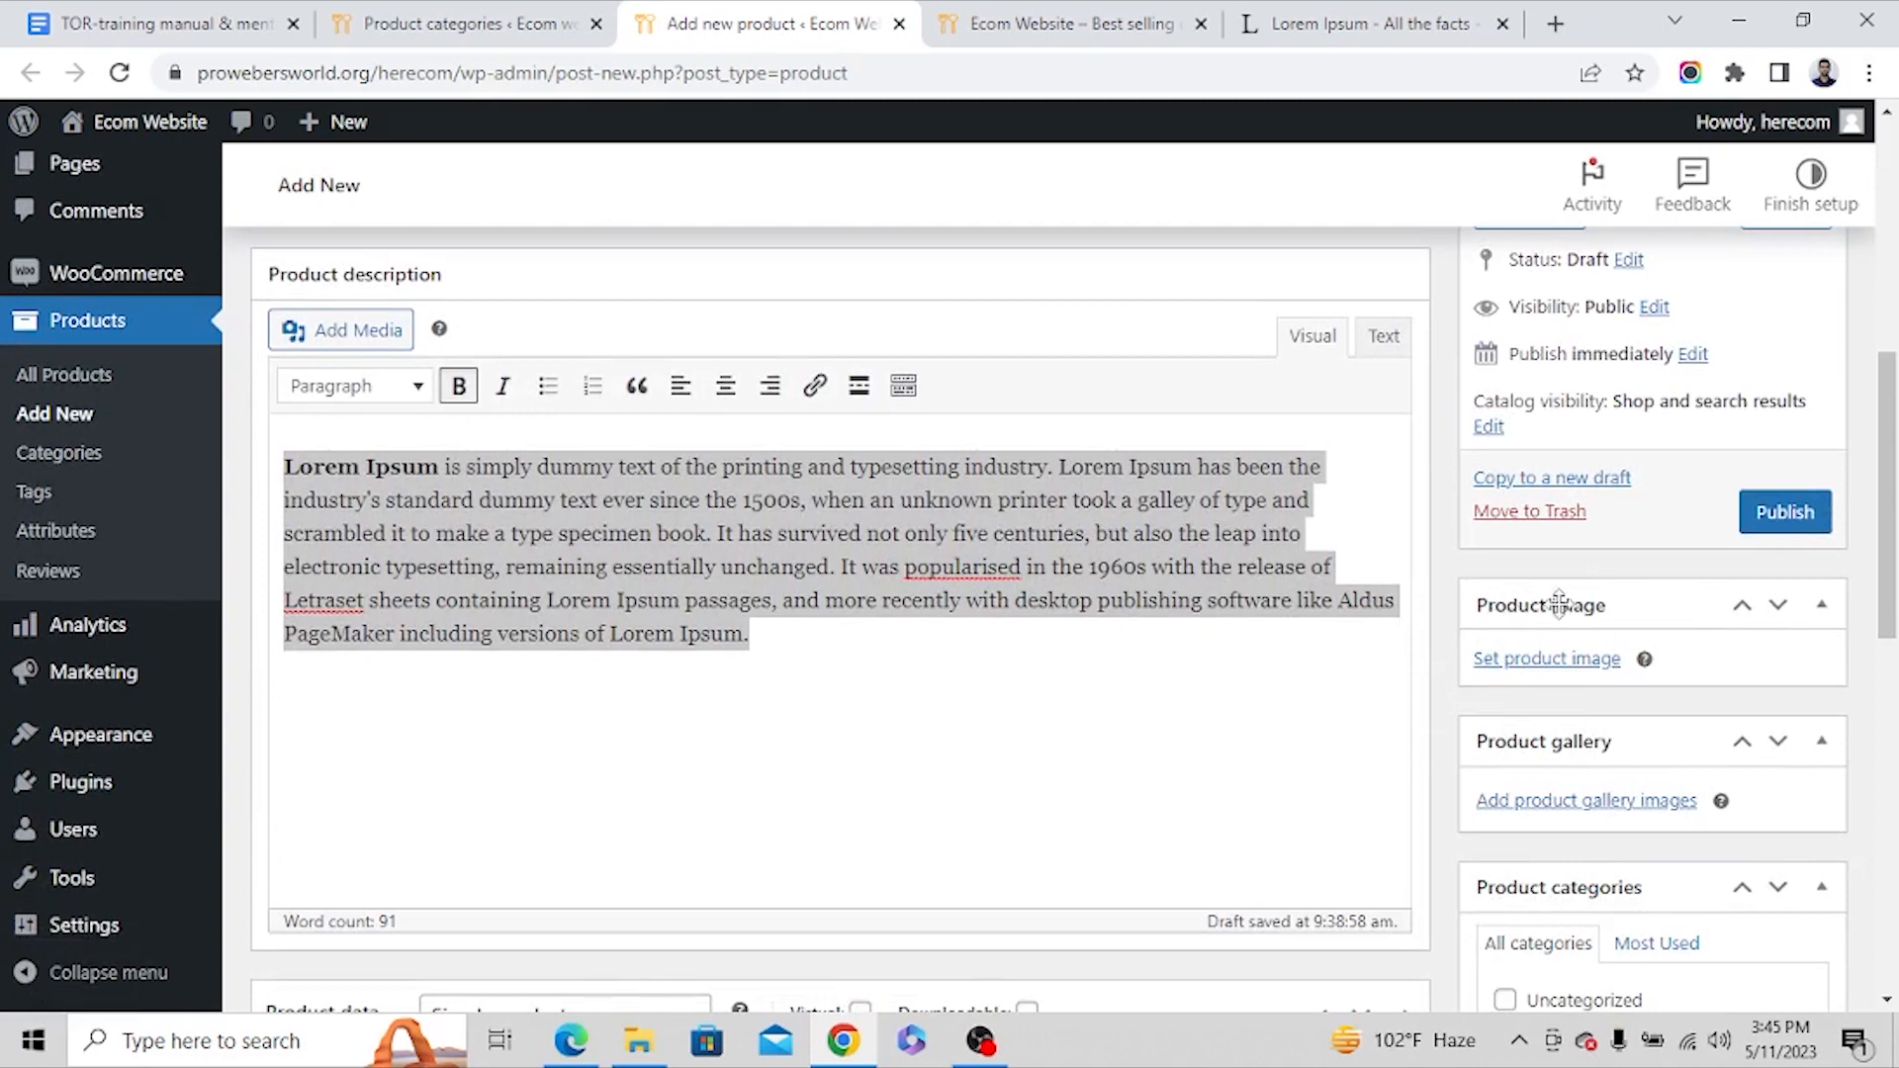
{"action": "left_click", "coordinate": [1570, 661]}
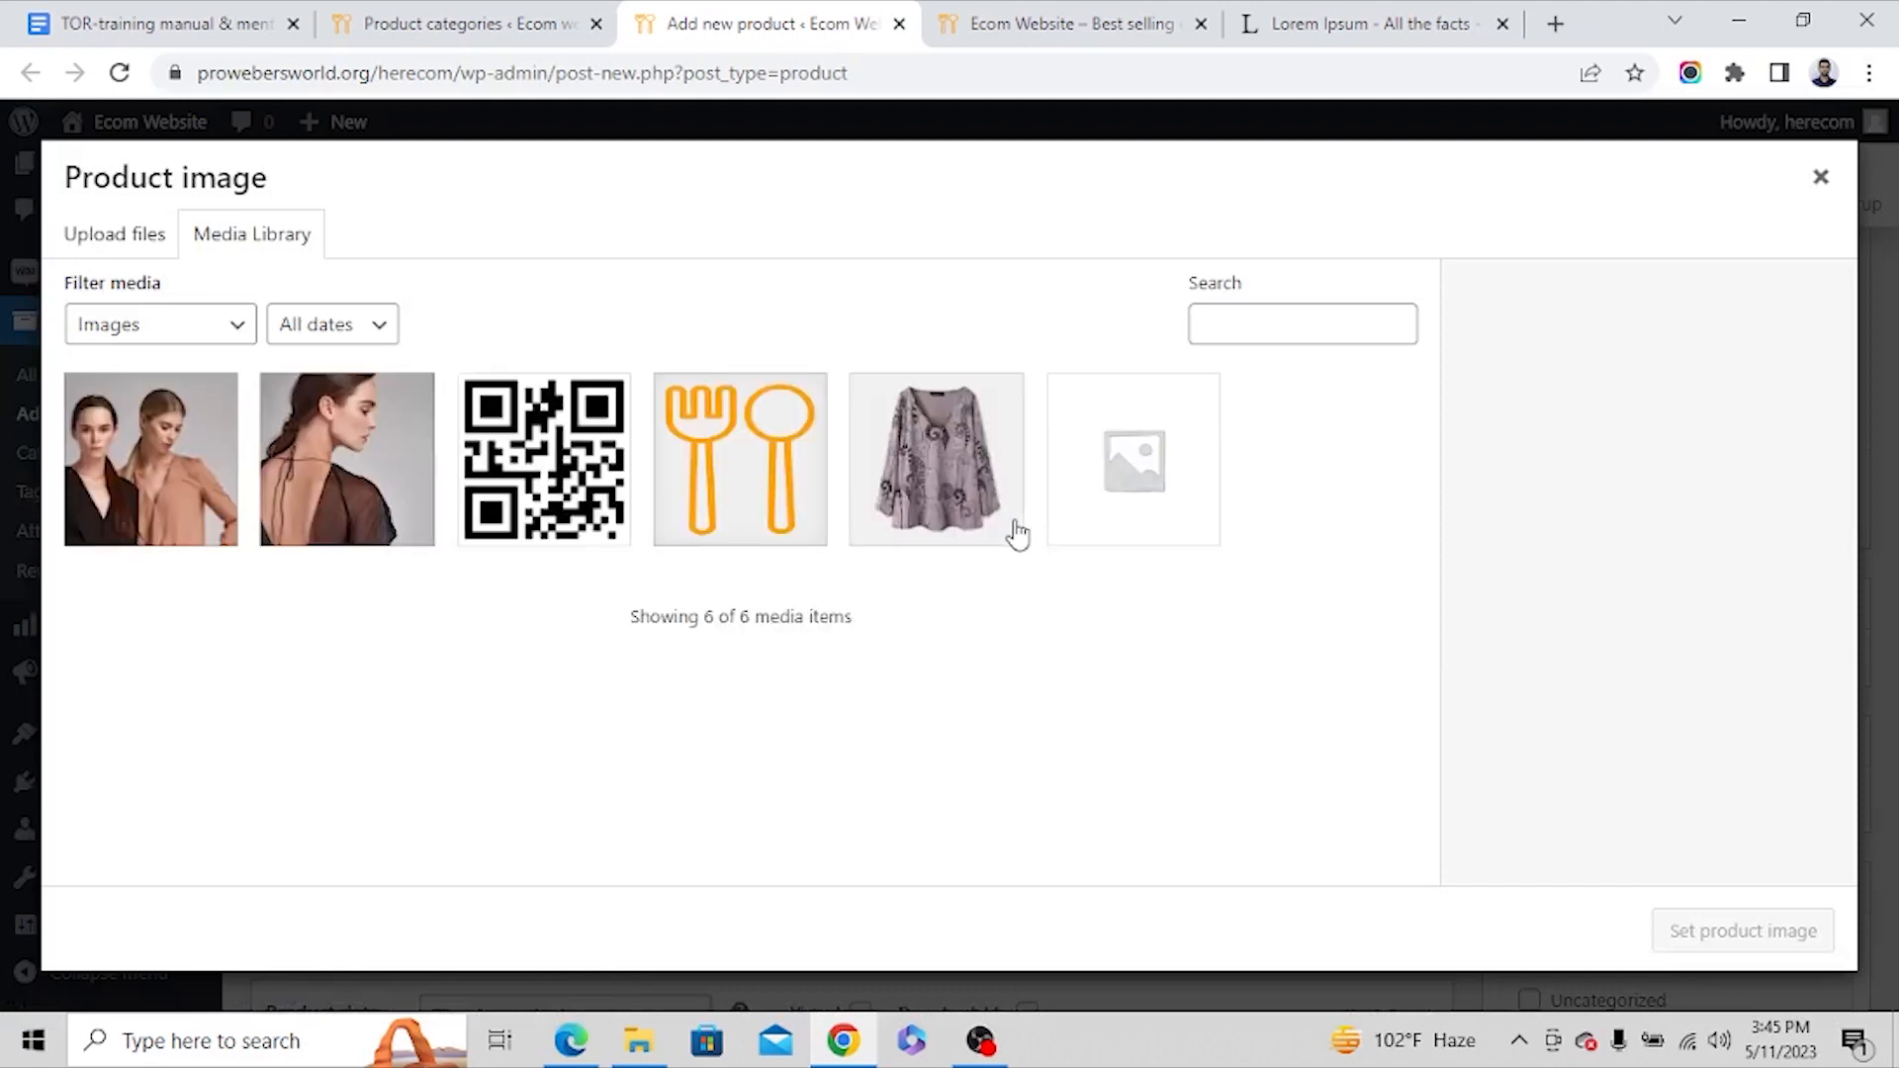
{"action": "left_click", "coordinate": [144, 237]}
{"action": "left_click", "coordinate": [1009, 599]}
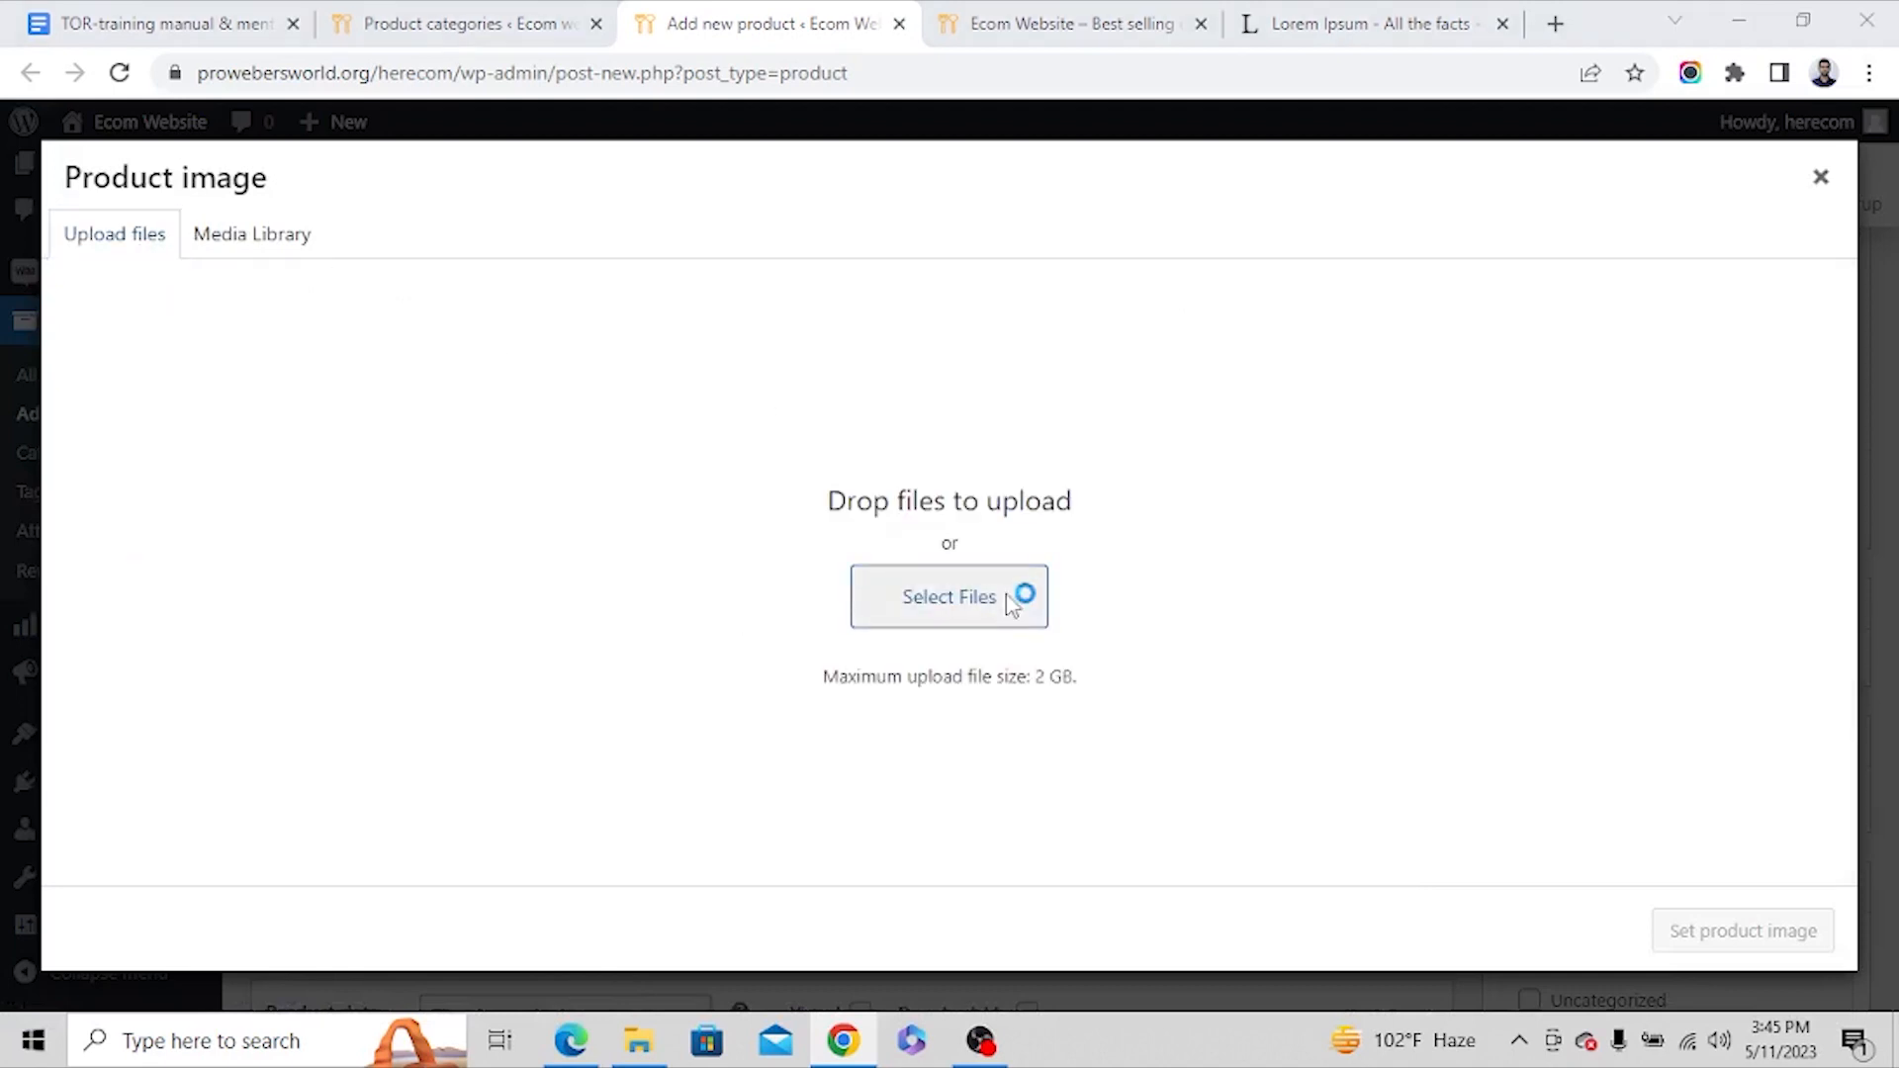
{"action": "scroll", "coordinate": [356, 441], "scroll_direction": "up", "scroll_amount": 3}
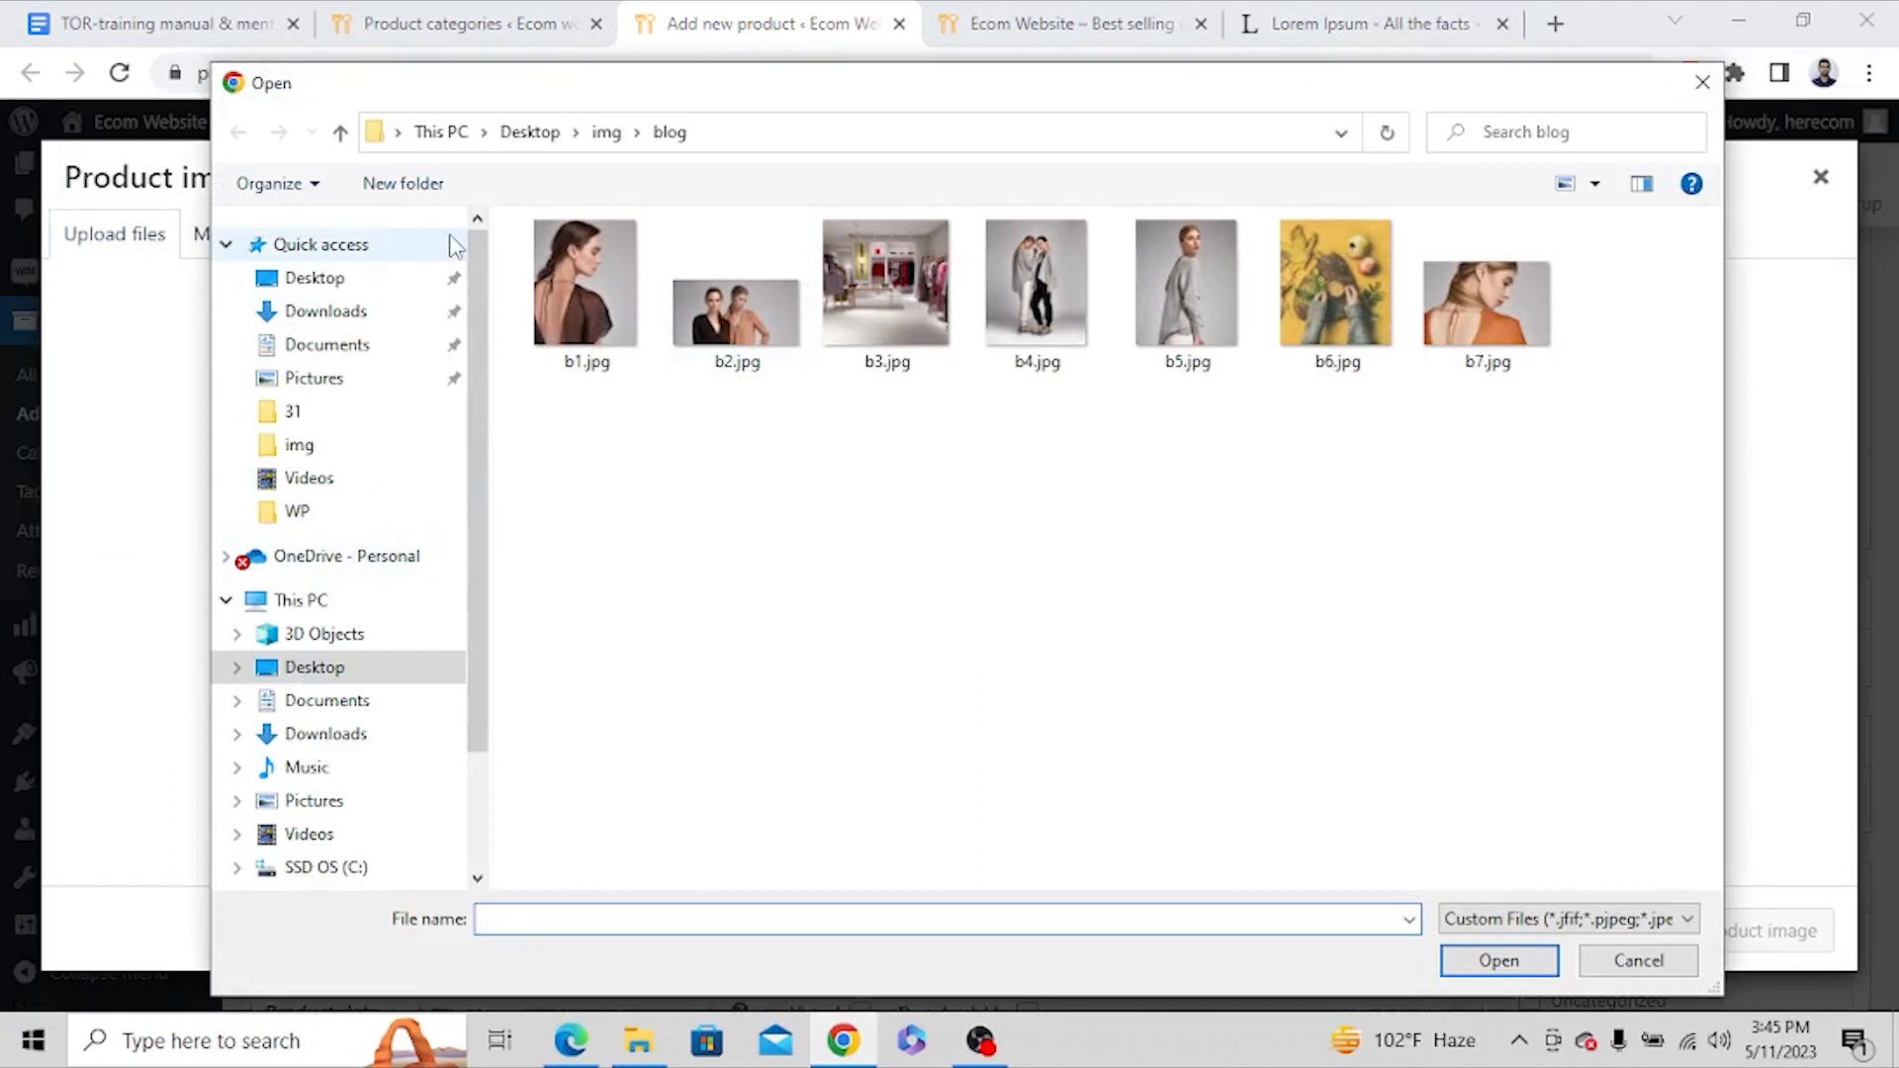
{"action": "left_click", "coordinate": [386, 668]}
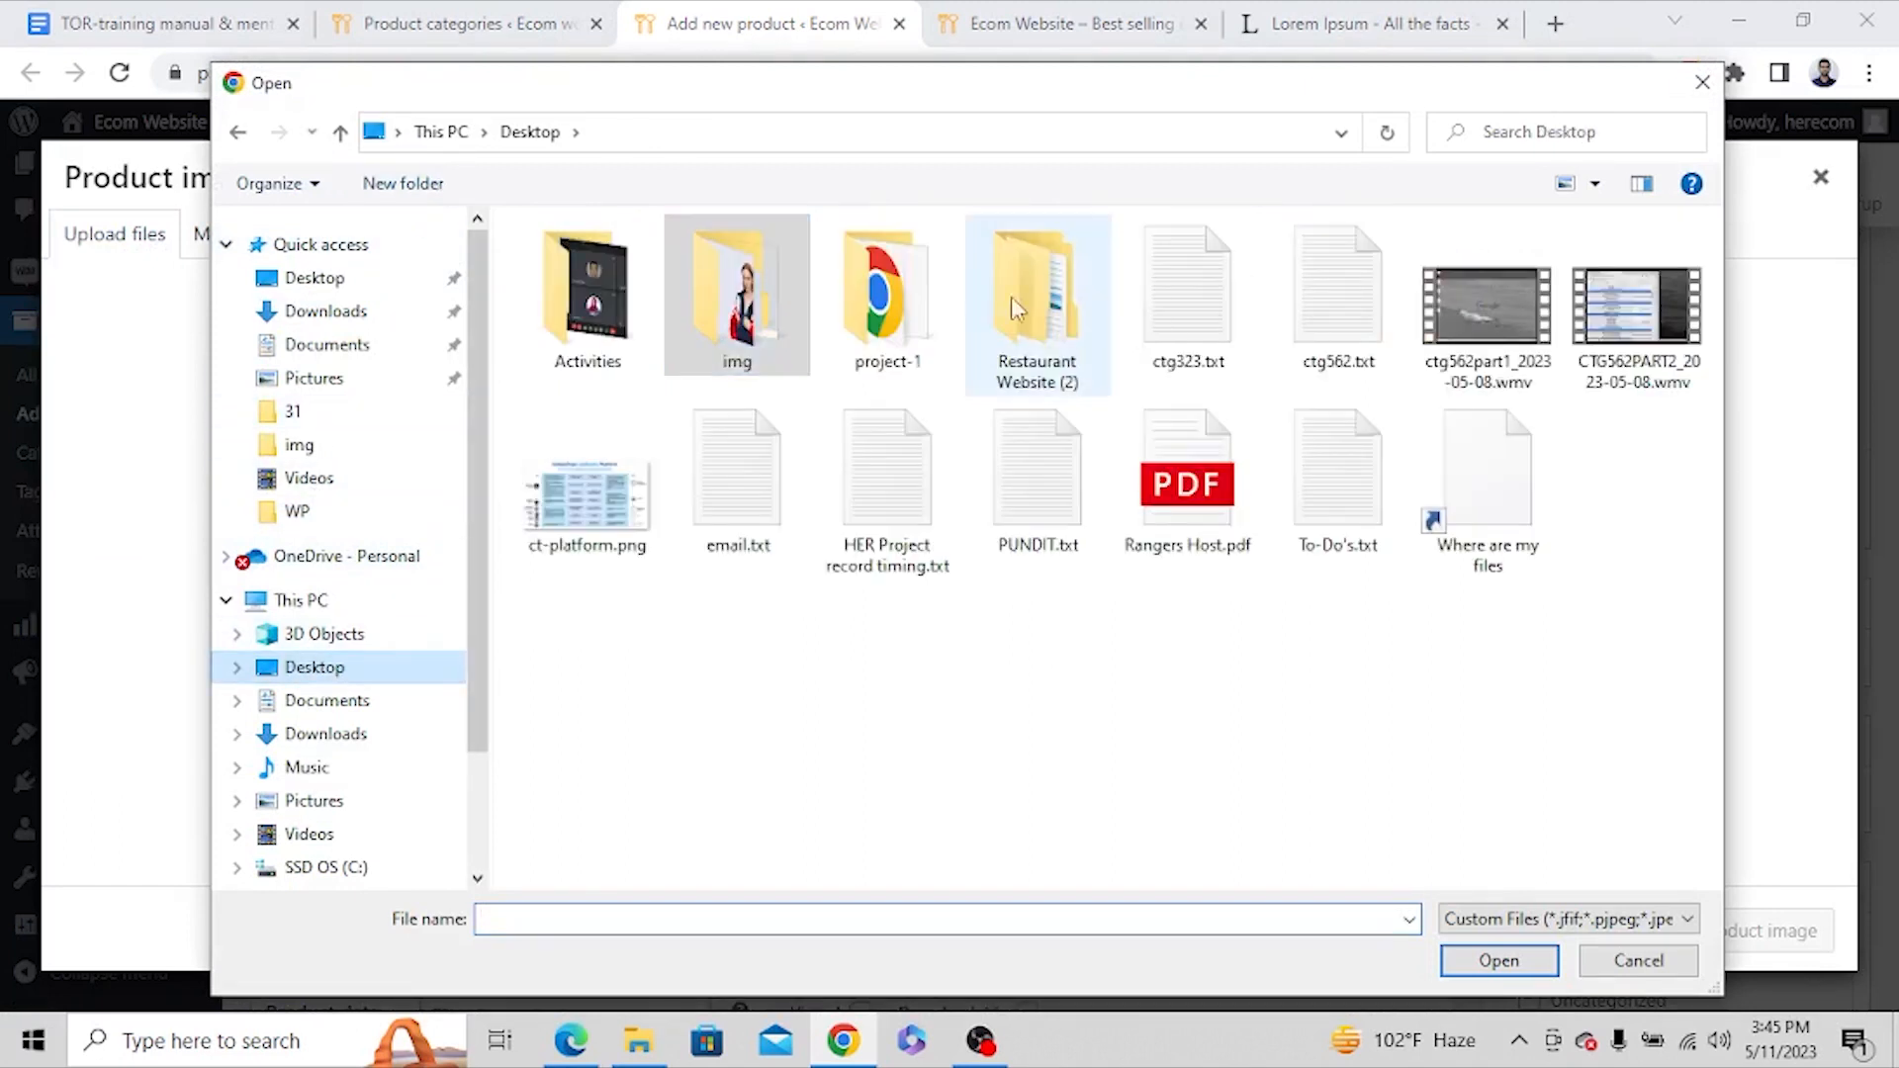
{"action": "double_click", "coordinate": [750, 295]}
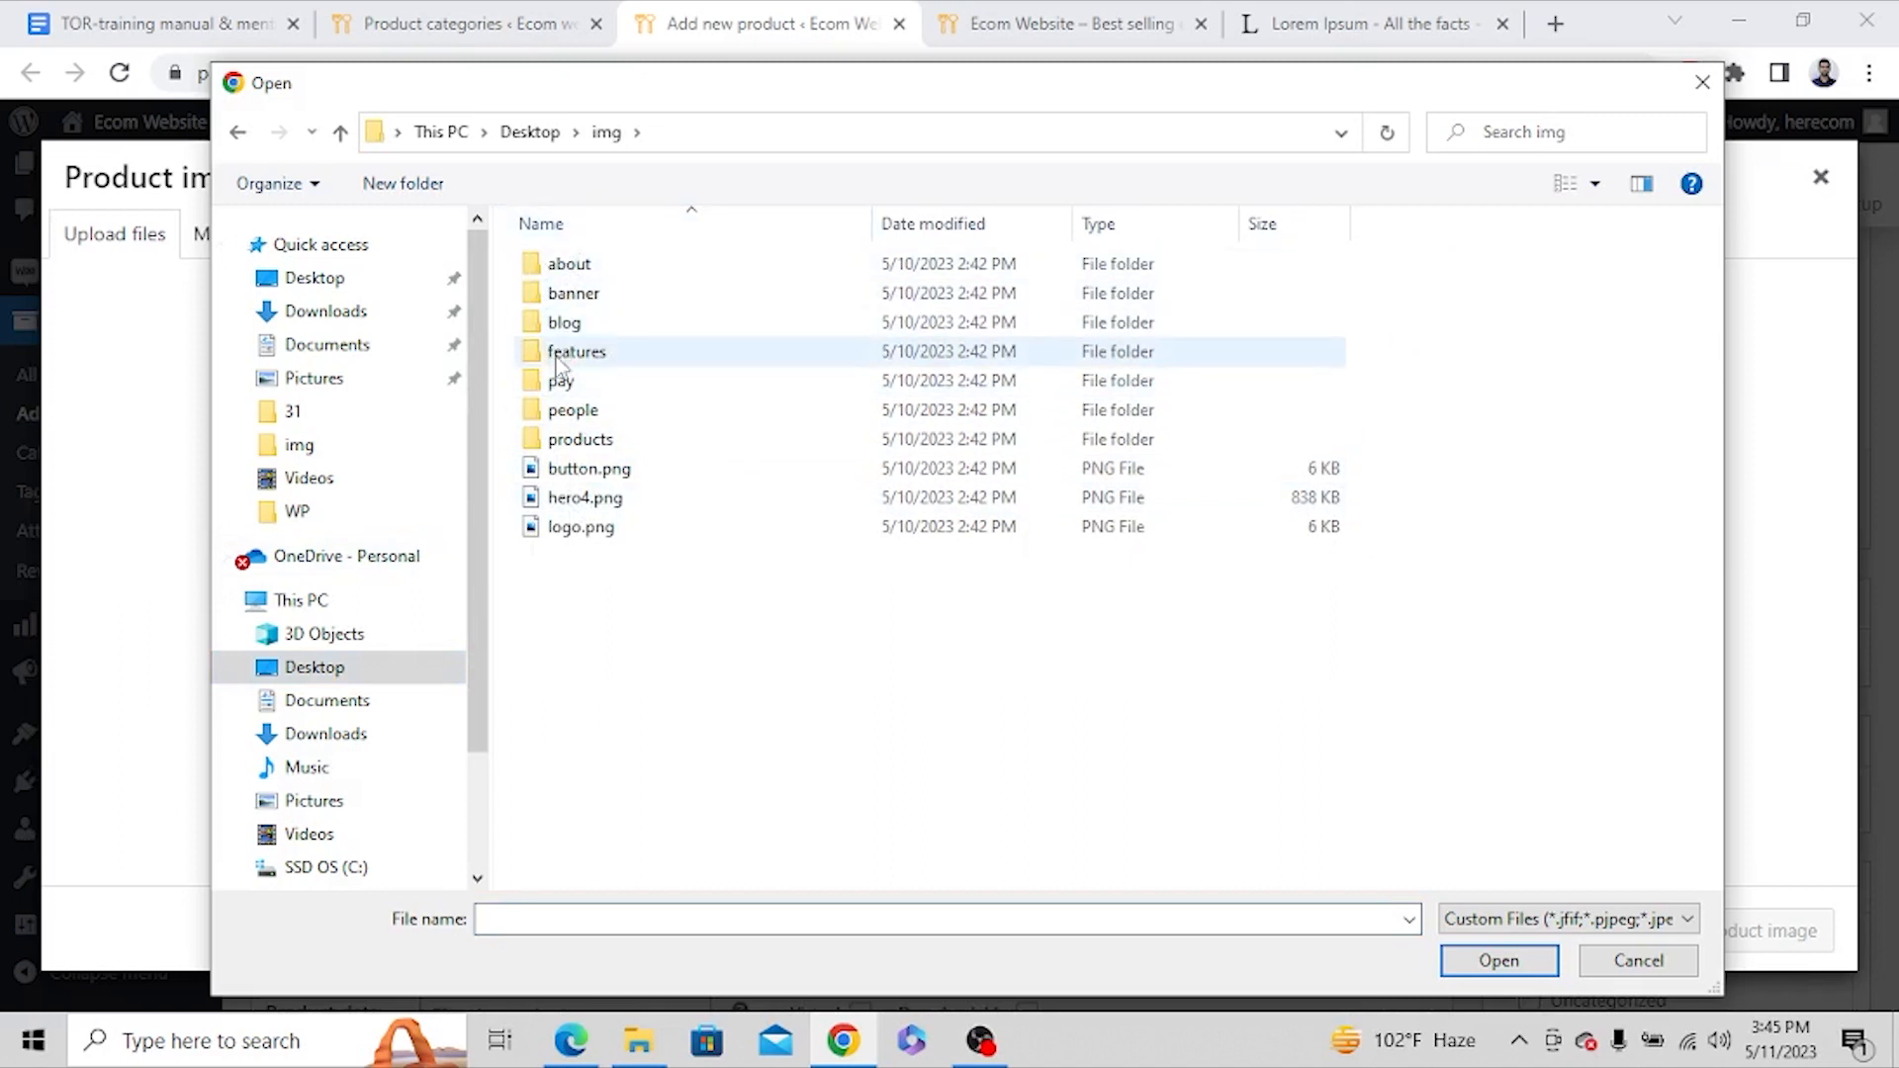
{"action": "double_click", "coordinate": [558, 440]}
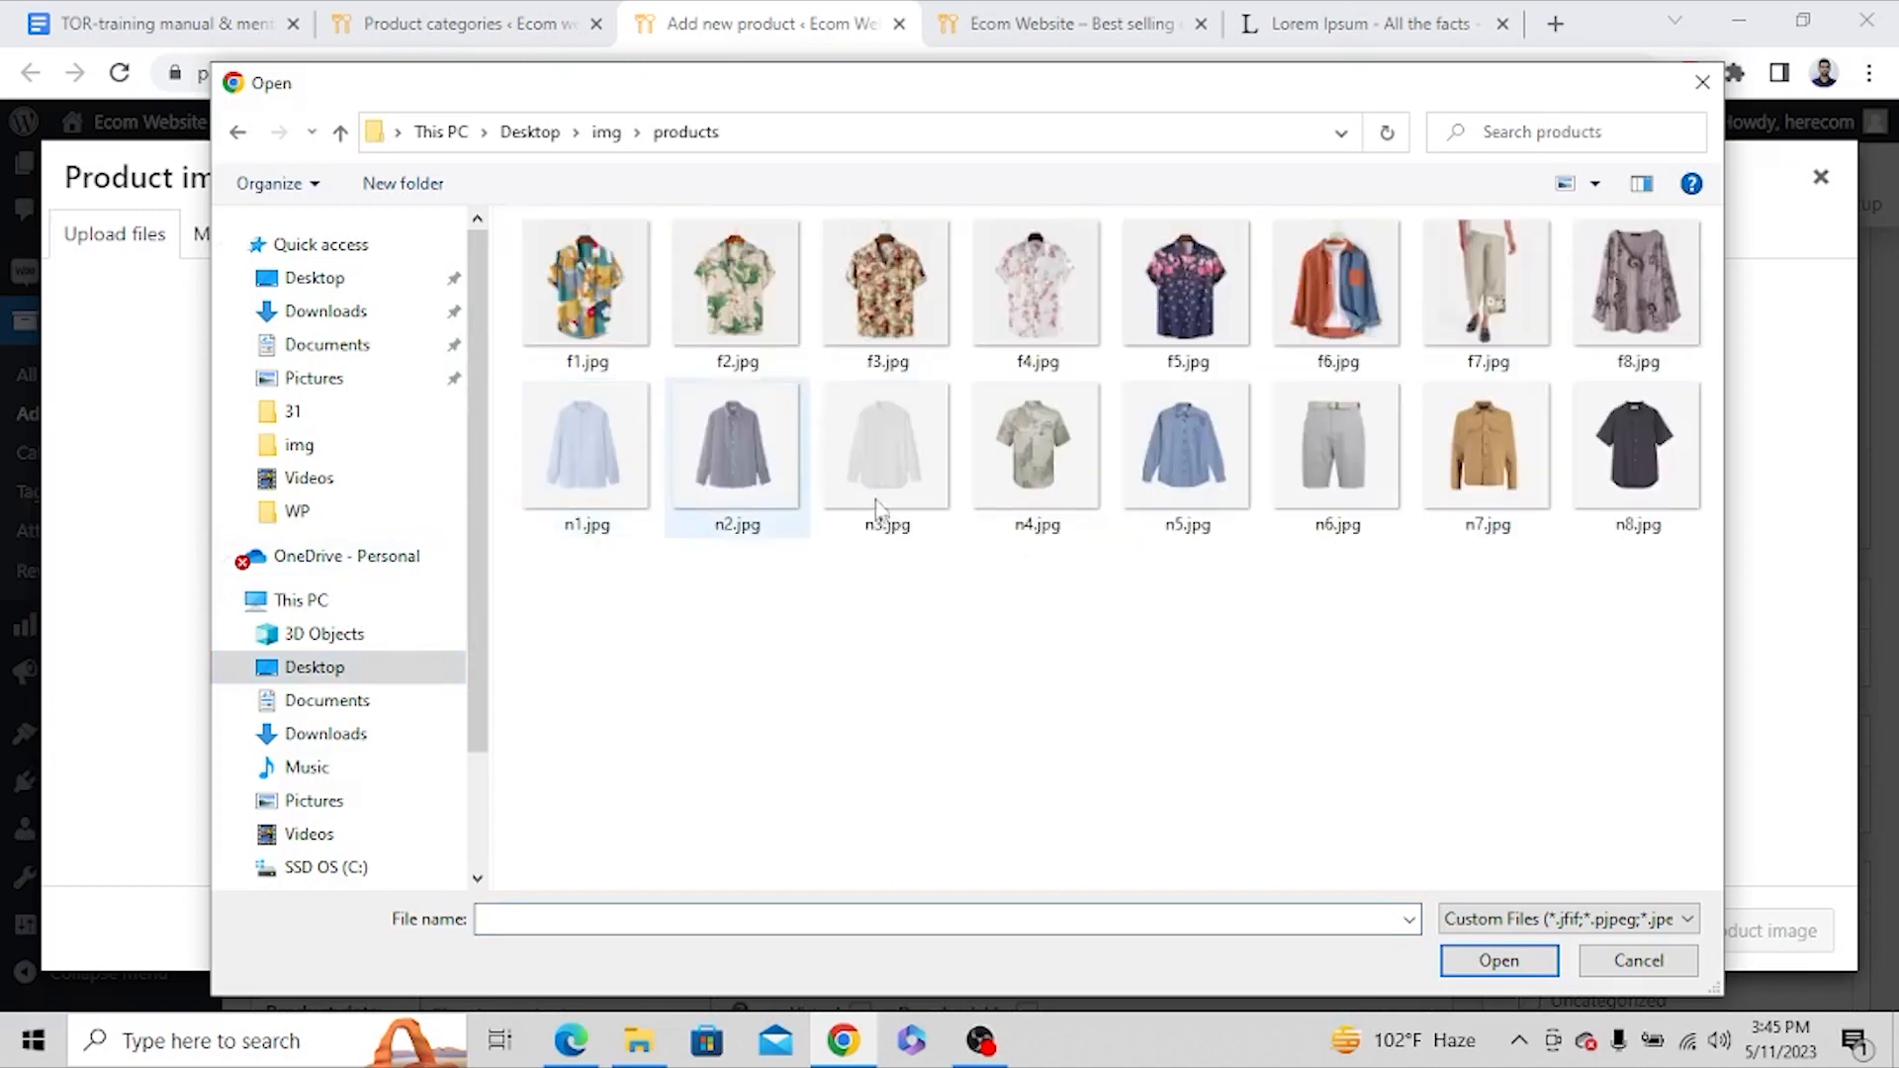
{"action": "key", "text": "ctrl+a"}
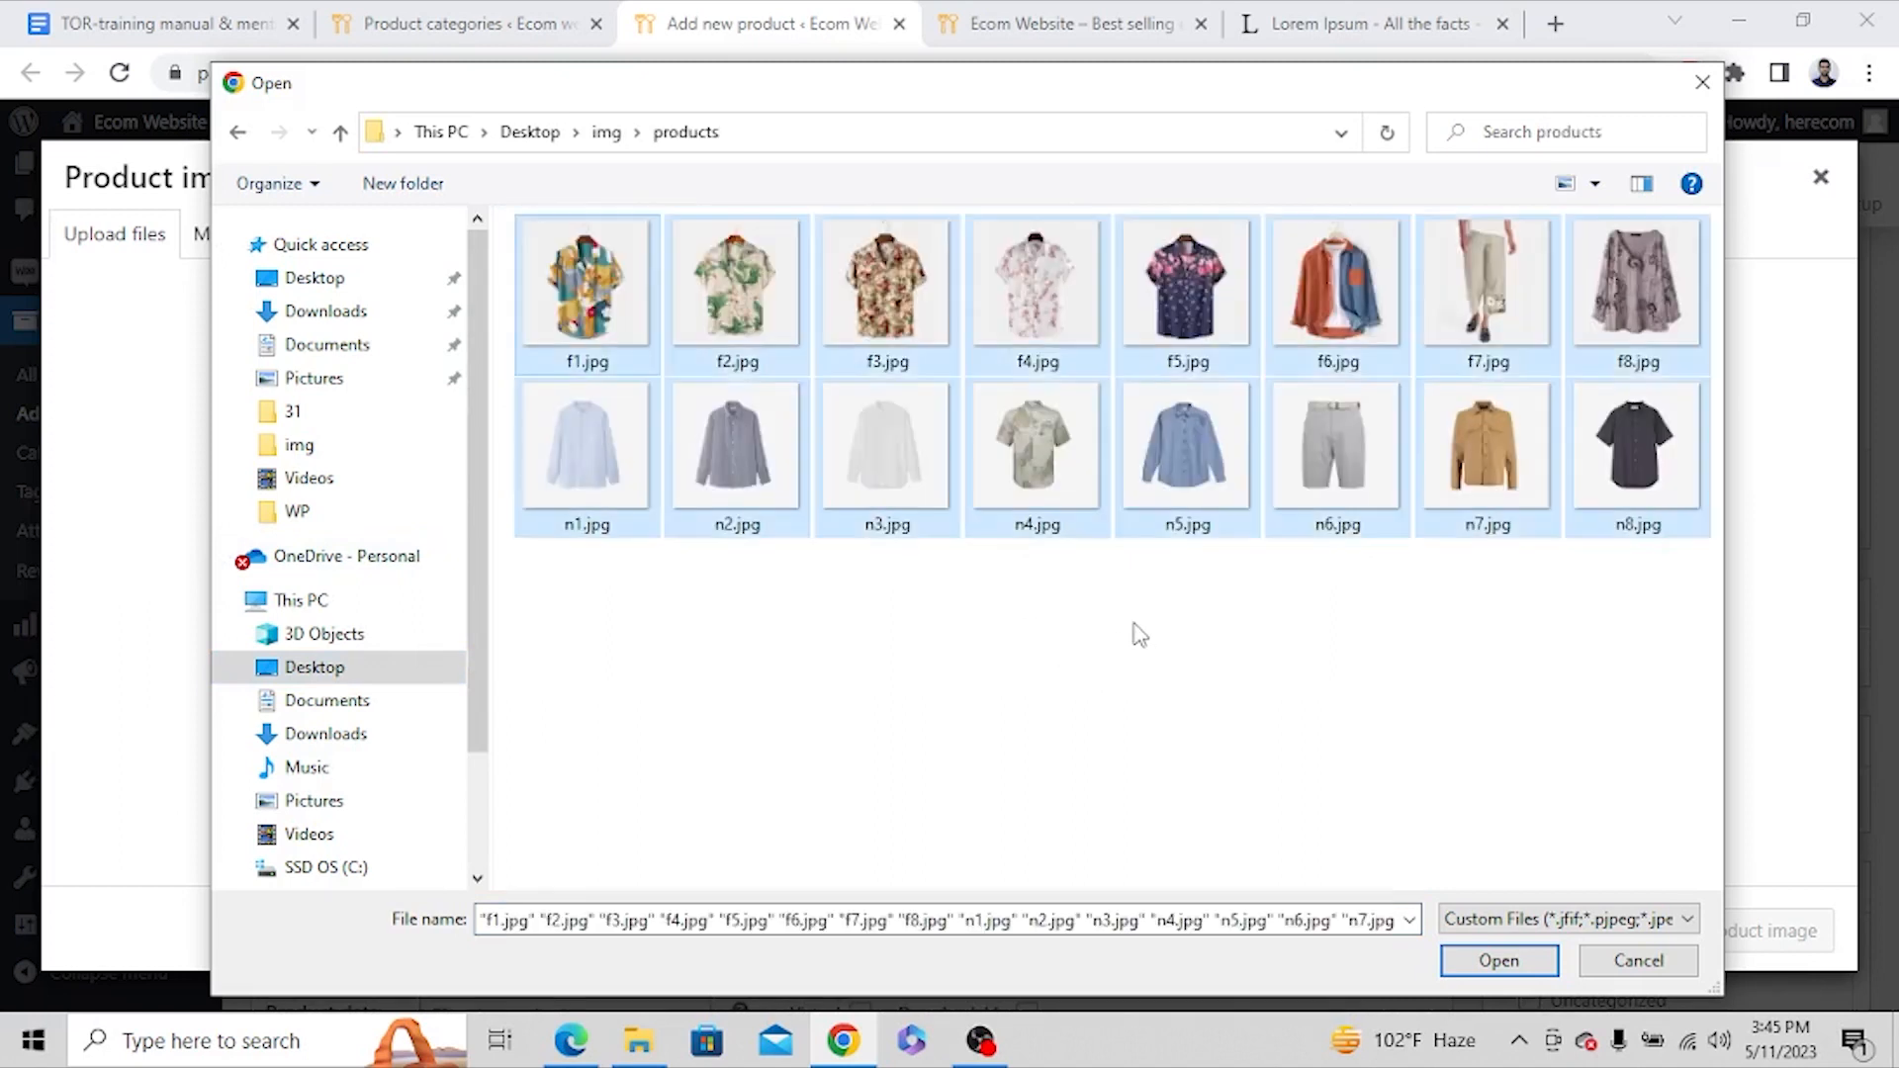
{"action": "left_click", "coordinate": [1528, 962]}
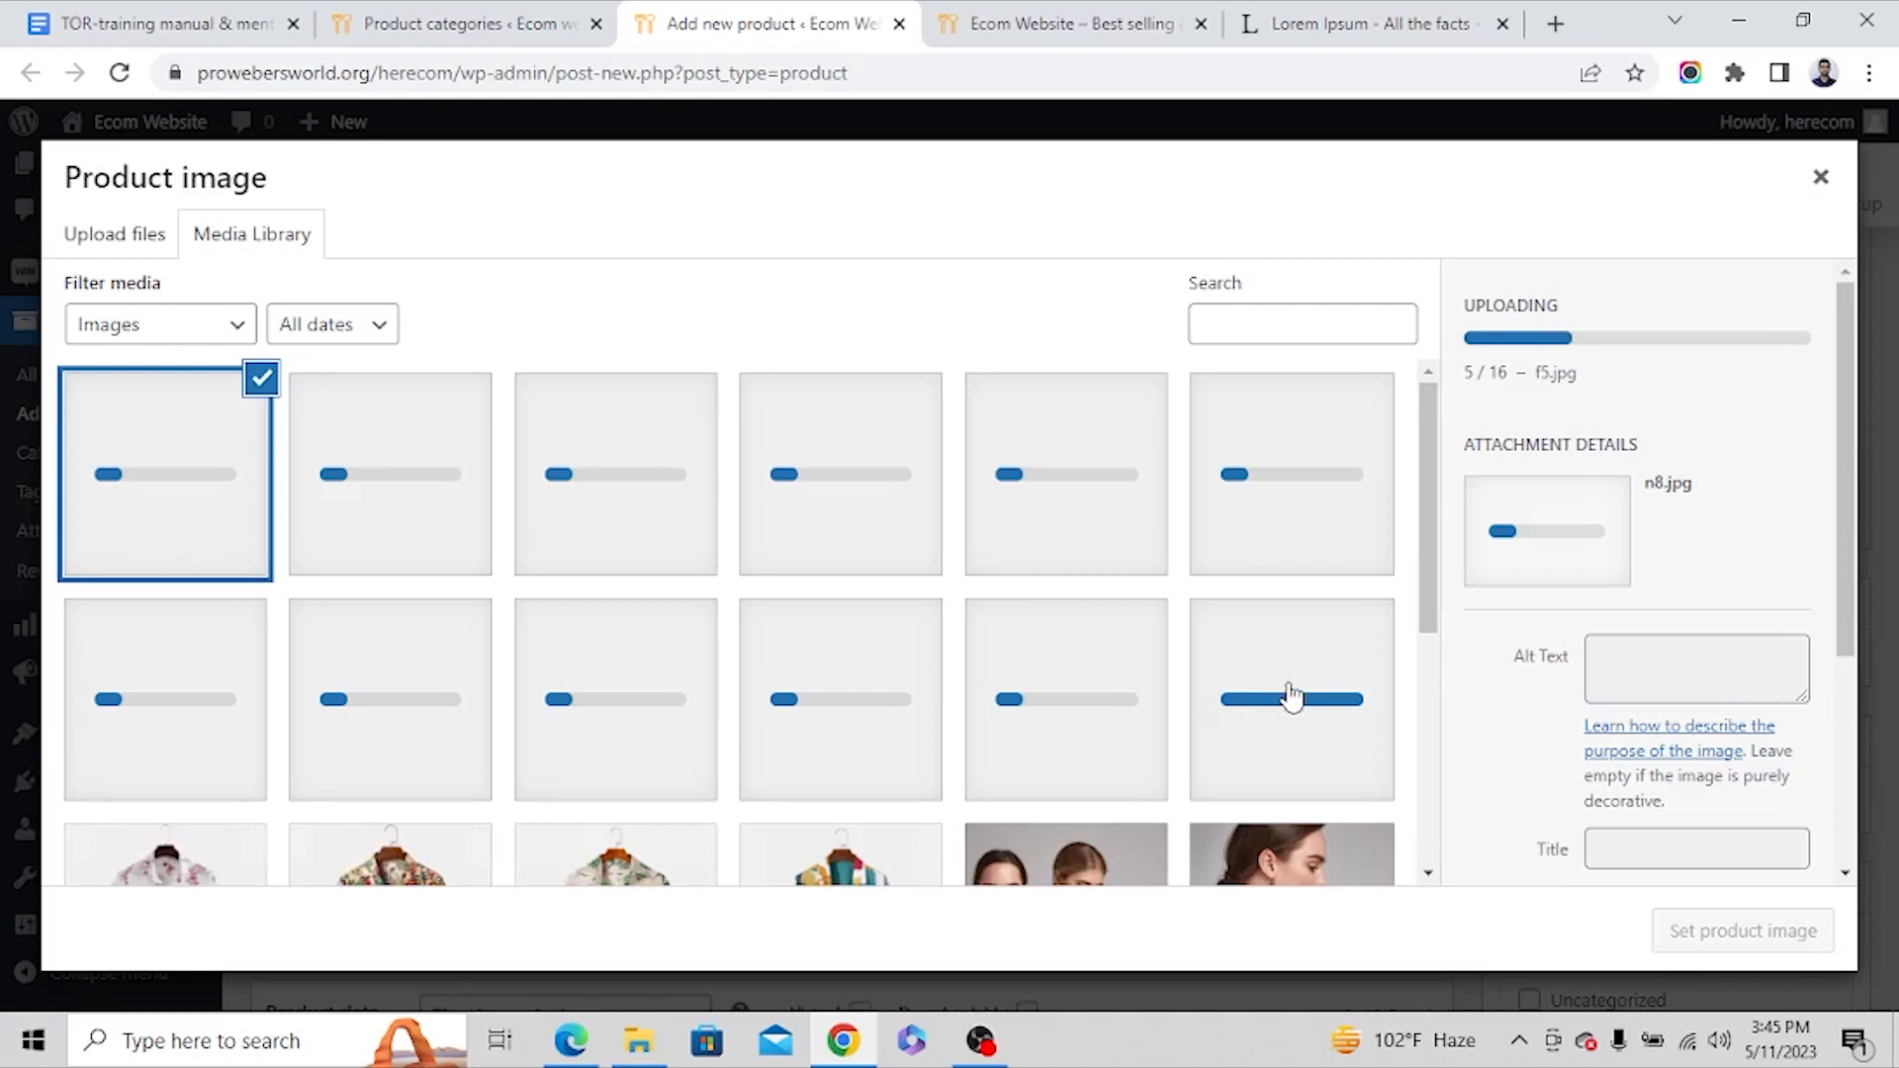
Choose f6.jpg, the orange and blue shirt, from the media library and set it as the product image.
{"action": "scroll", "coordinate": [1145, 722], "scroll_direction": "down", "scroll_amount": 5}
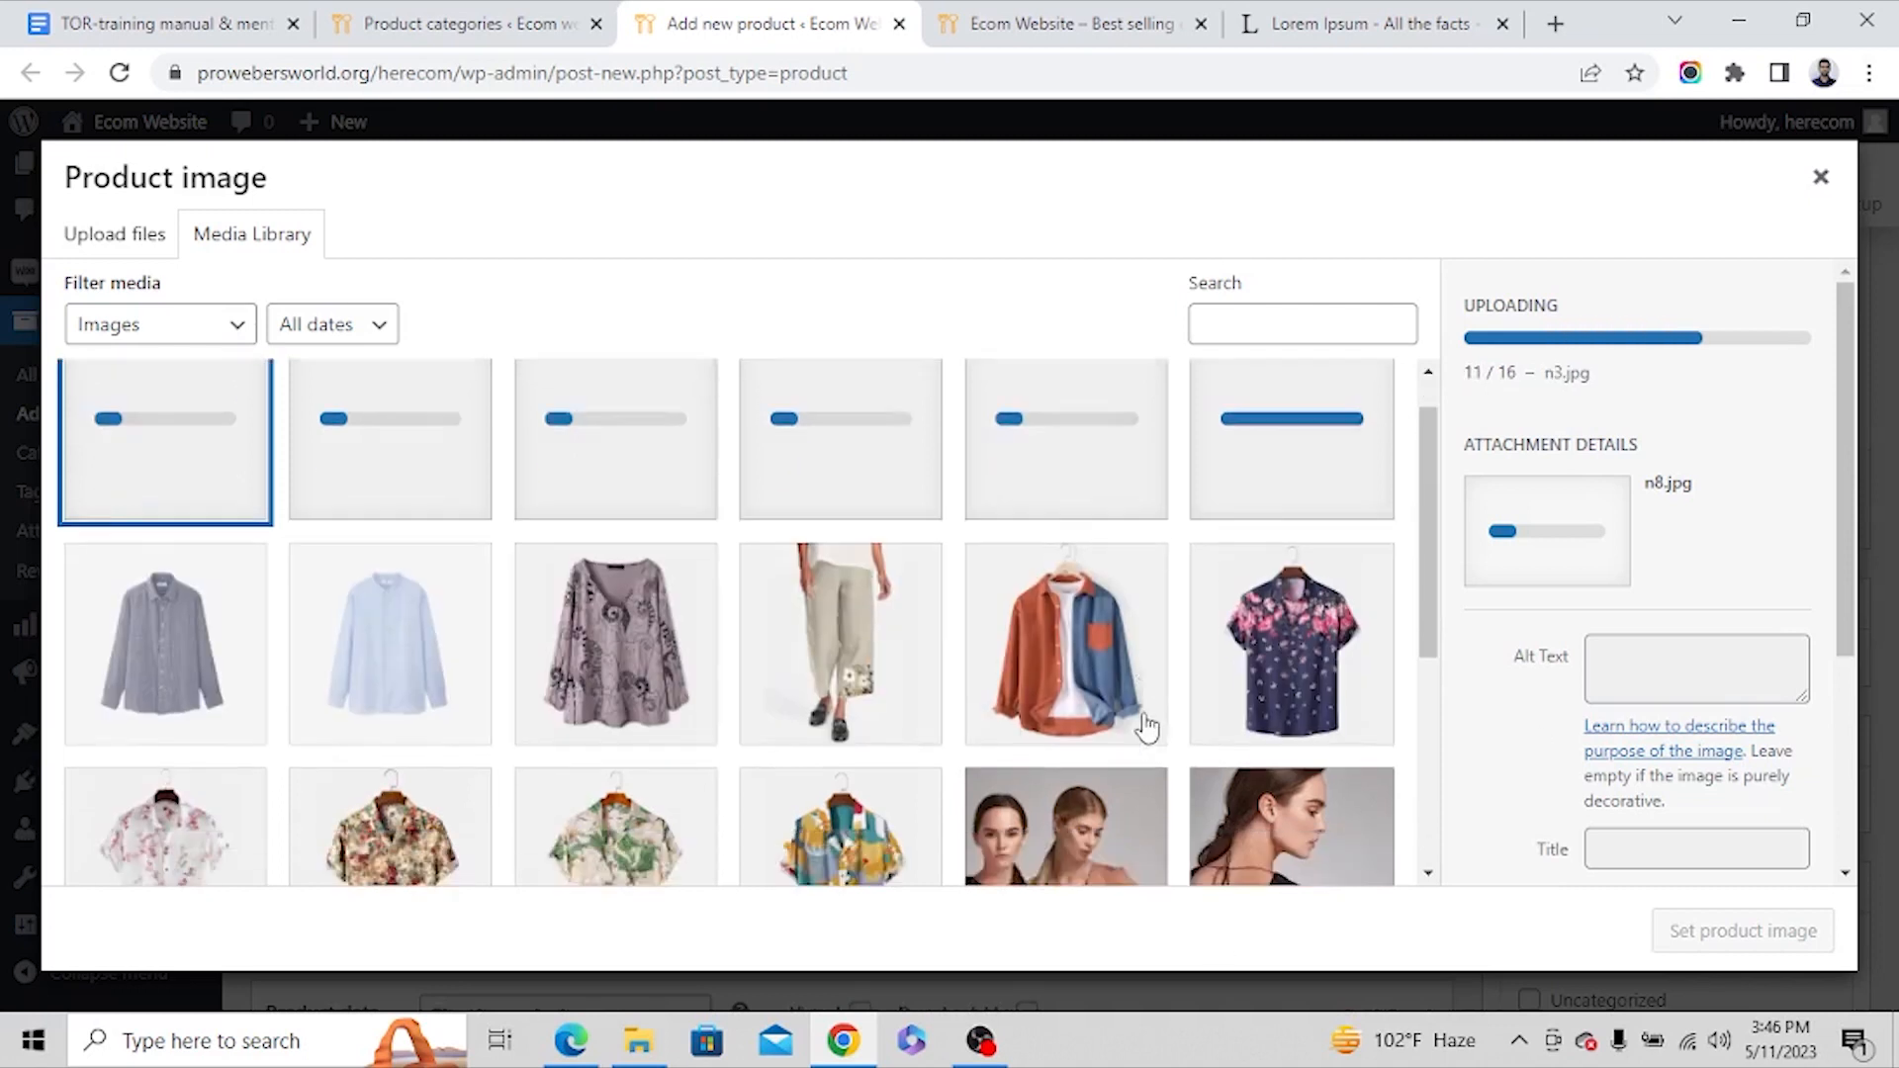
{"action": "scroll", "coordinate": [1146, 727], "scroll_direction": "up", "scroll_amount": 2}
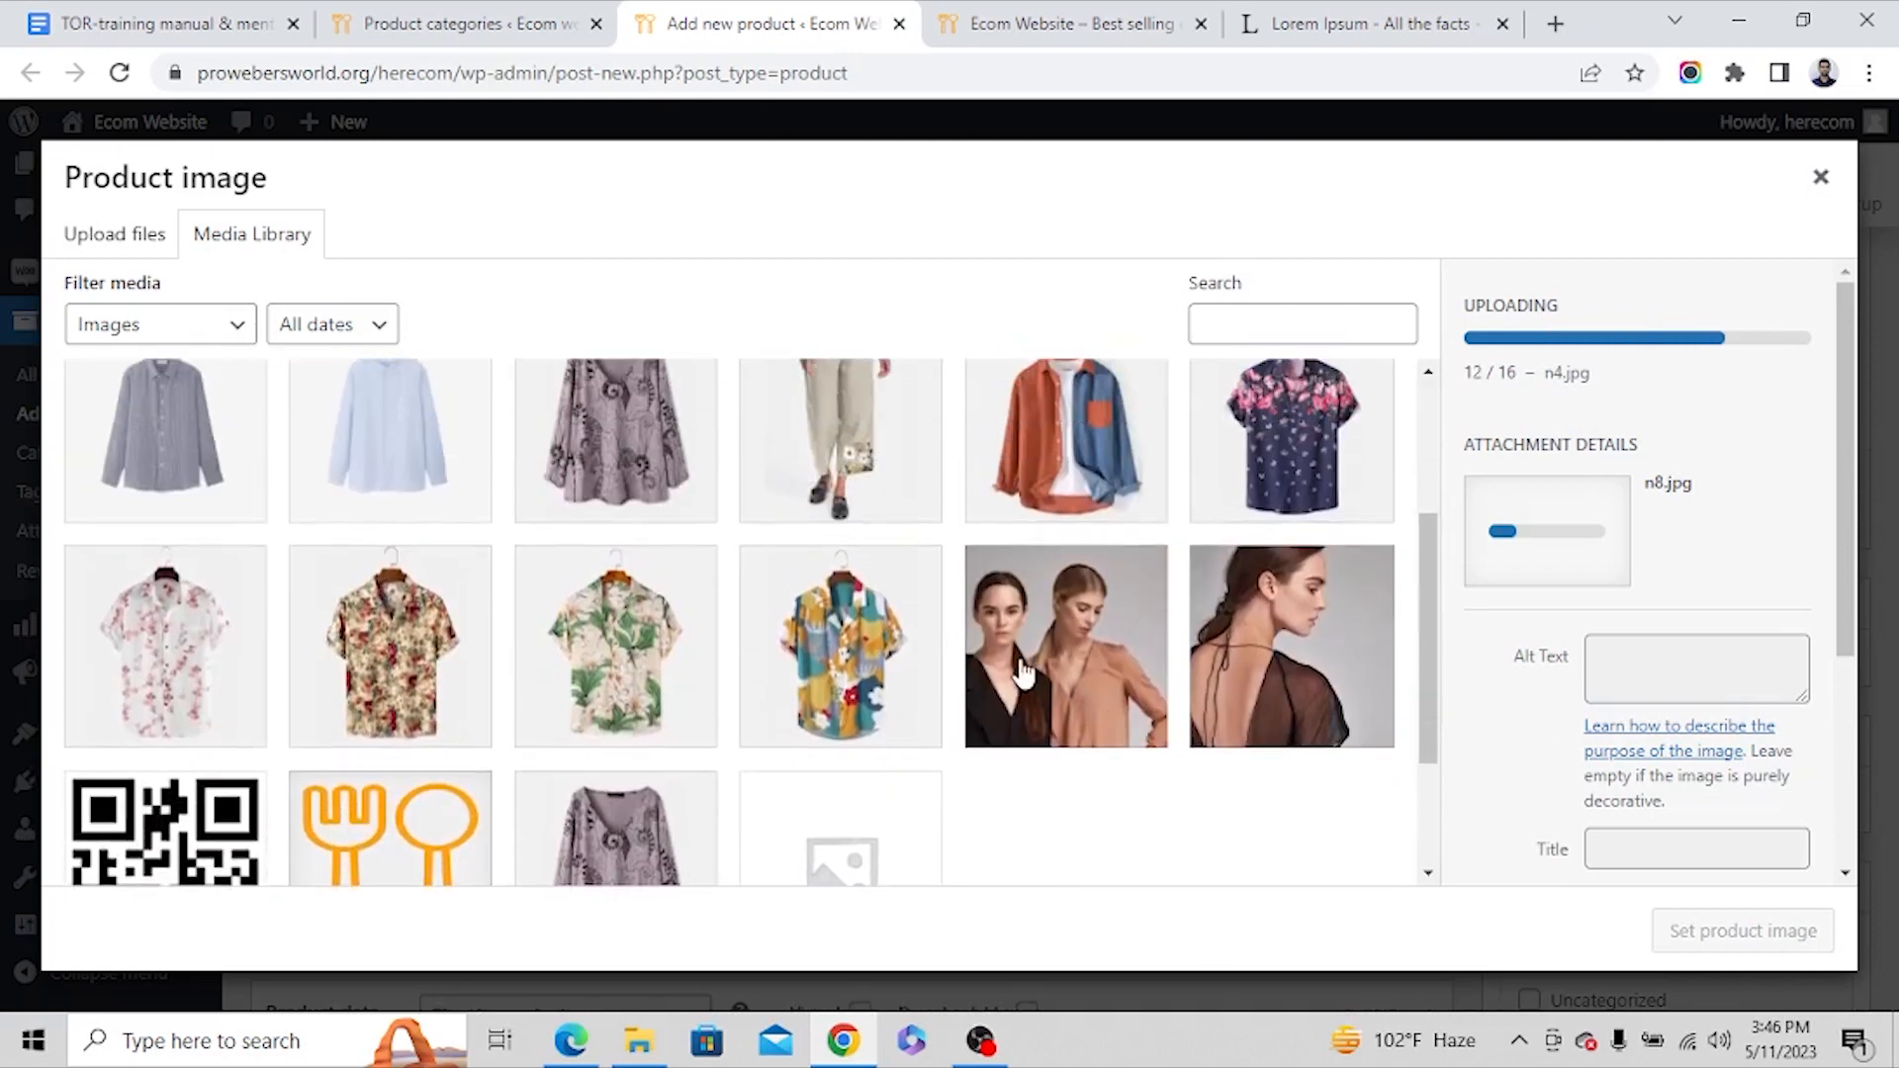
{"action": "scroll", "coordinate": [1029, 673], "scroll_direction": "up", "scroll_amount": 1}
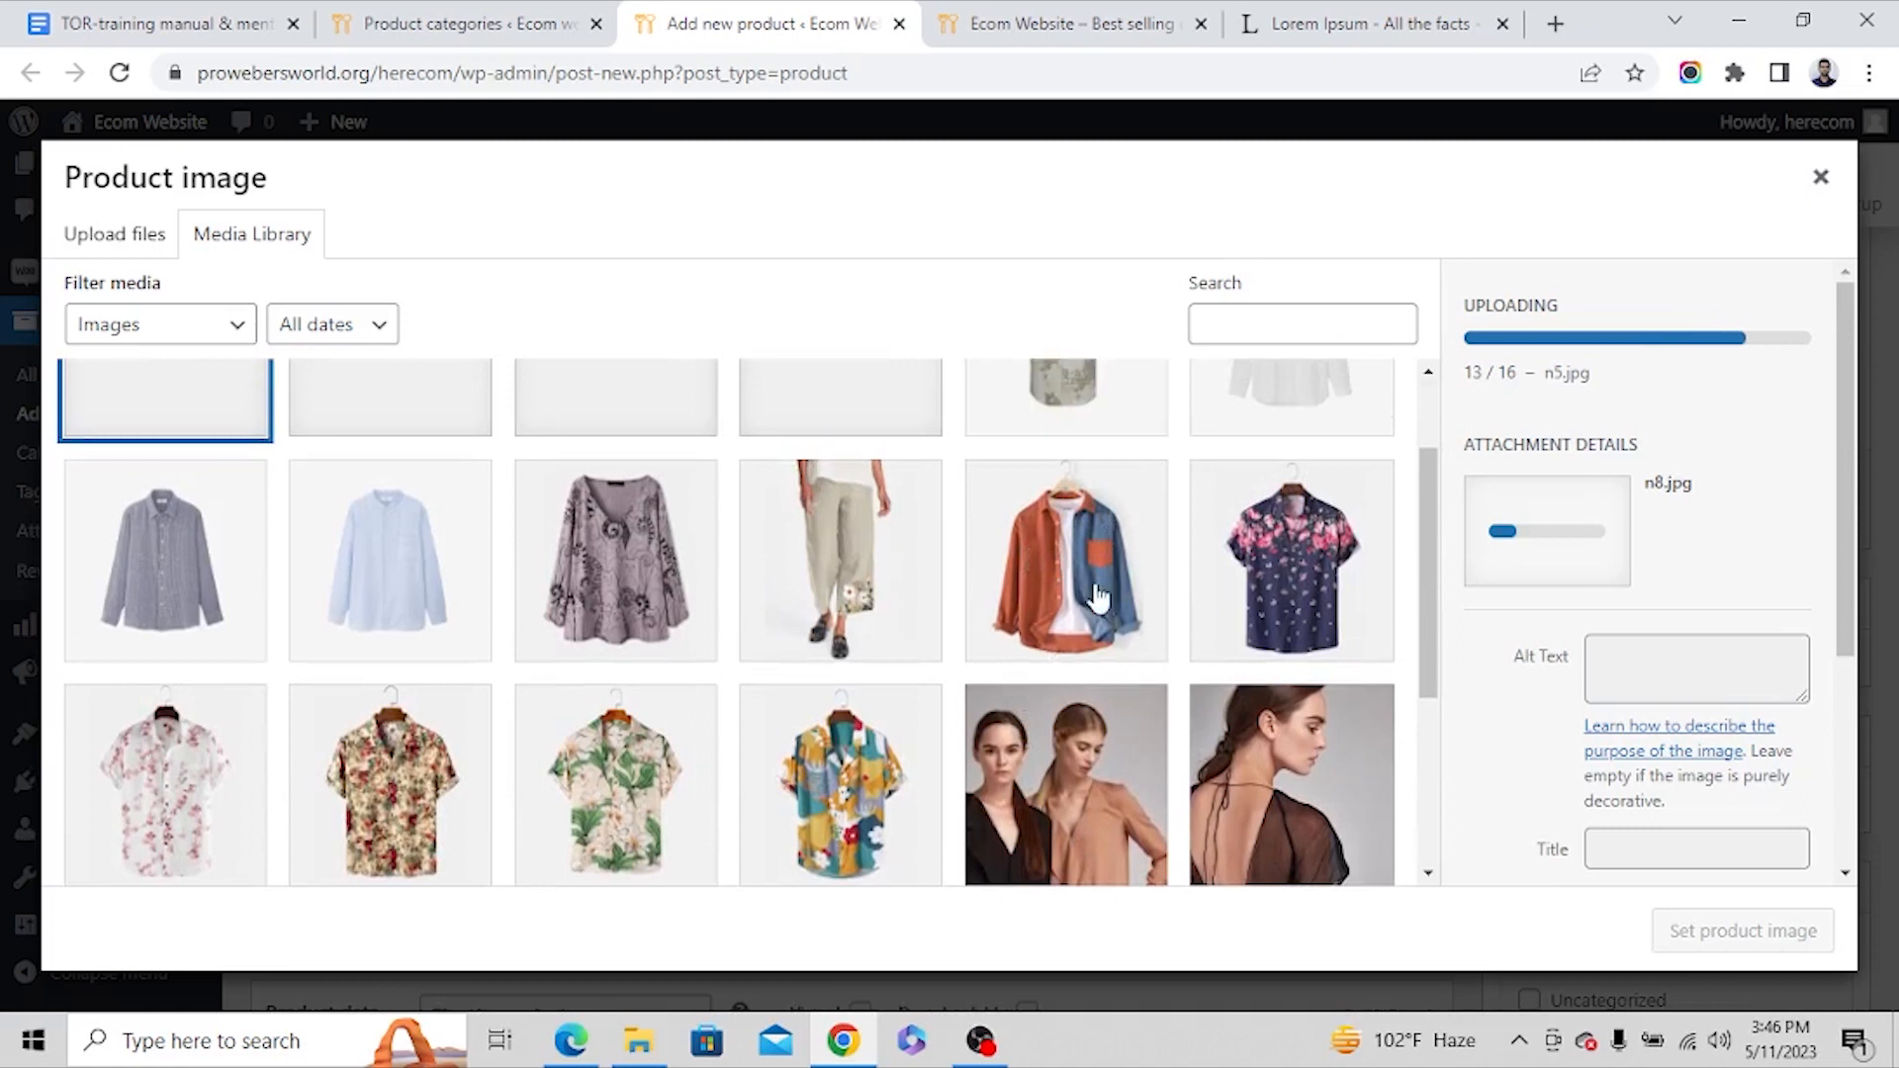
{"action": "left_click", "coordinate": [1085, 581]}
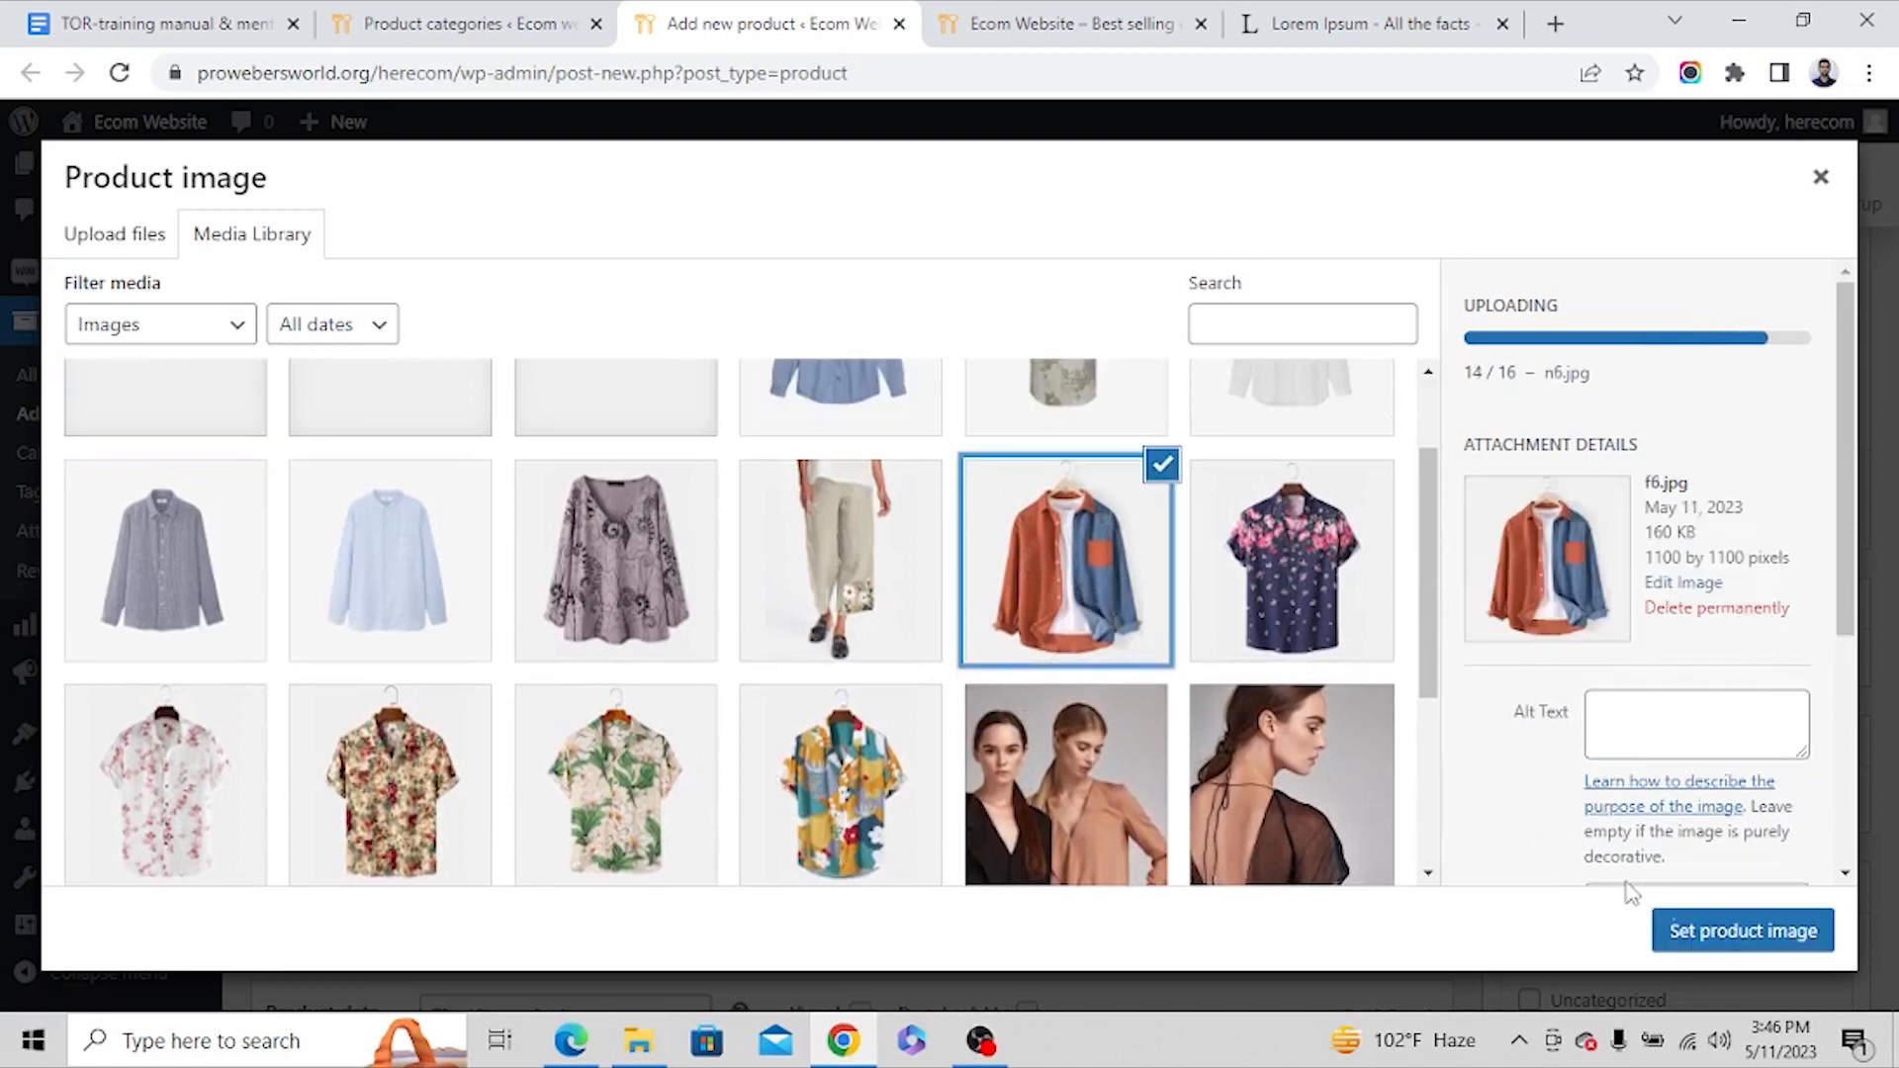
{"action": "left_click", "coordinate": [1789, 942]}
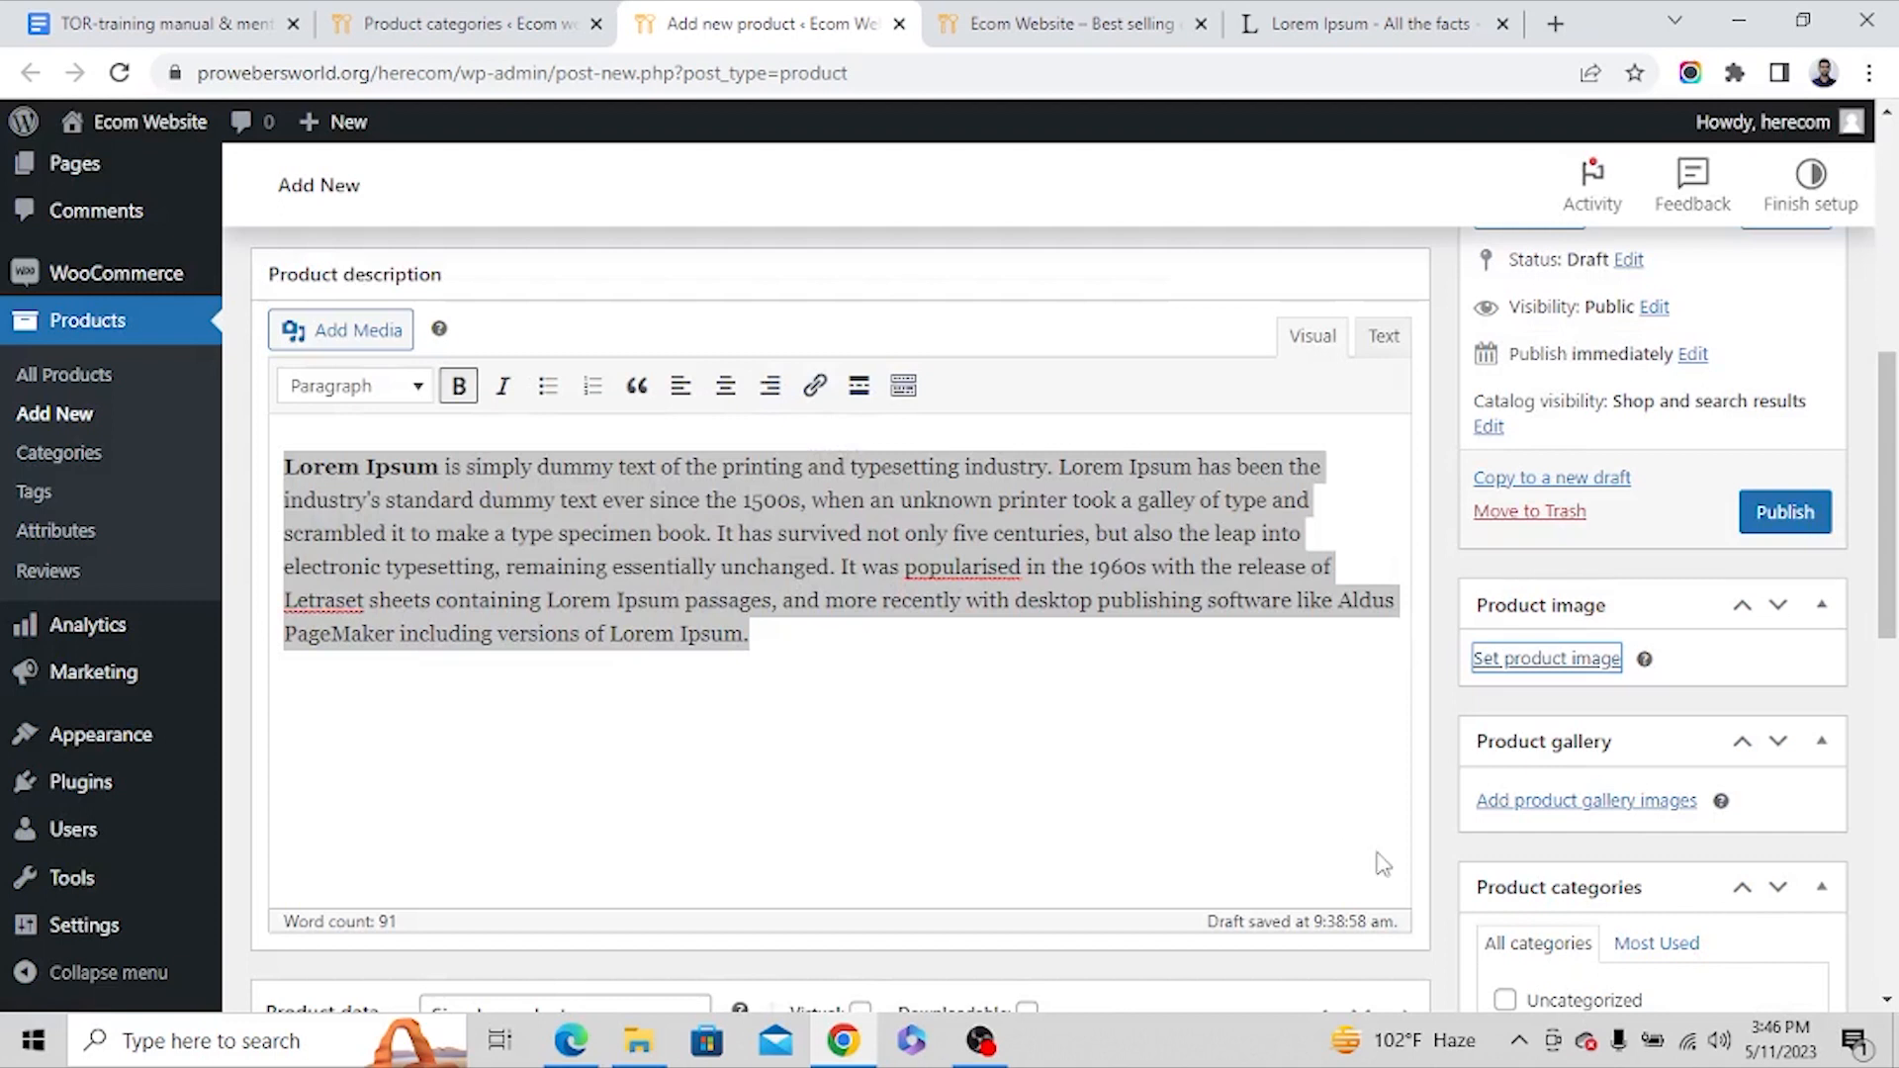
Search the web for daraz in a new browser tab and open the Daraz Bangladesh online shop.
{"action": "scroll", "coordinate": [1680, 508], "scroll_direction": "down", "scroll_amount": 4}
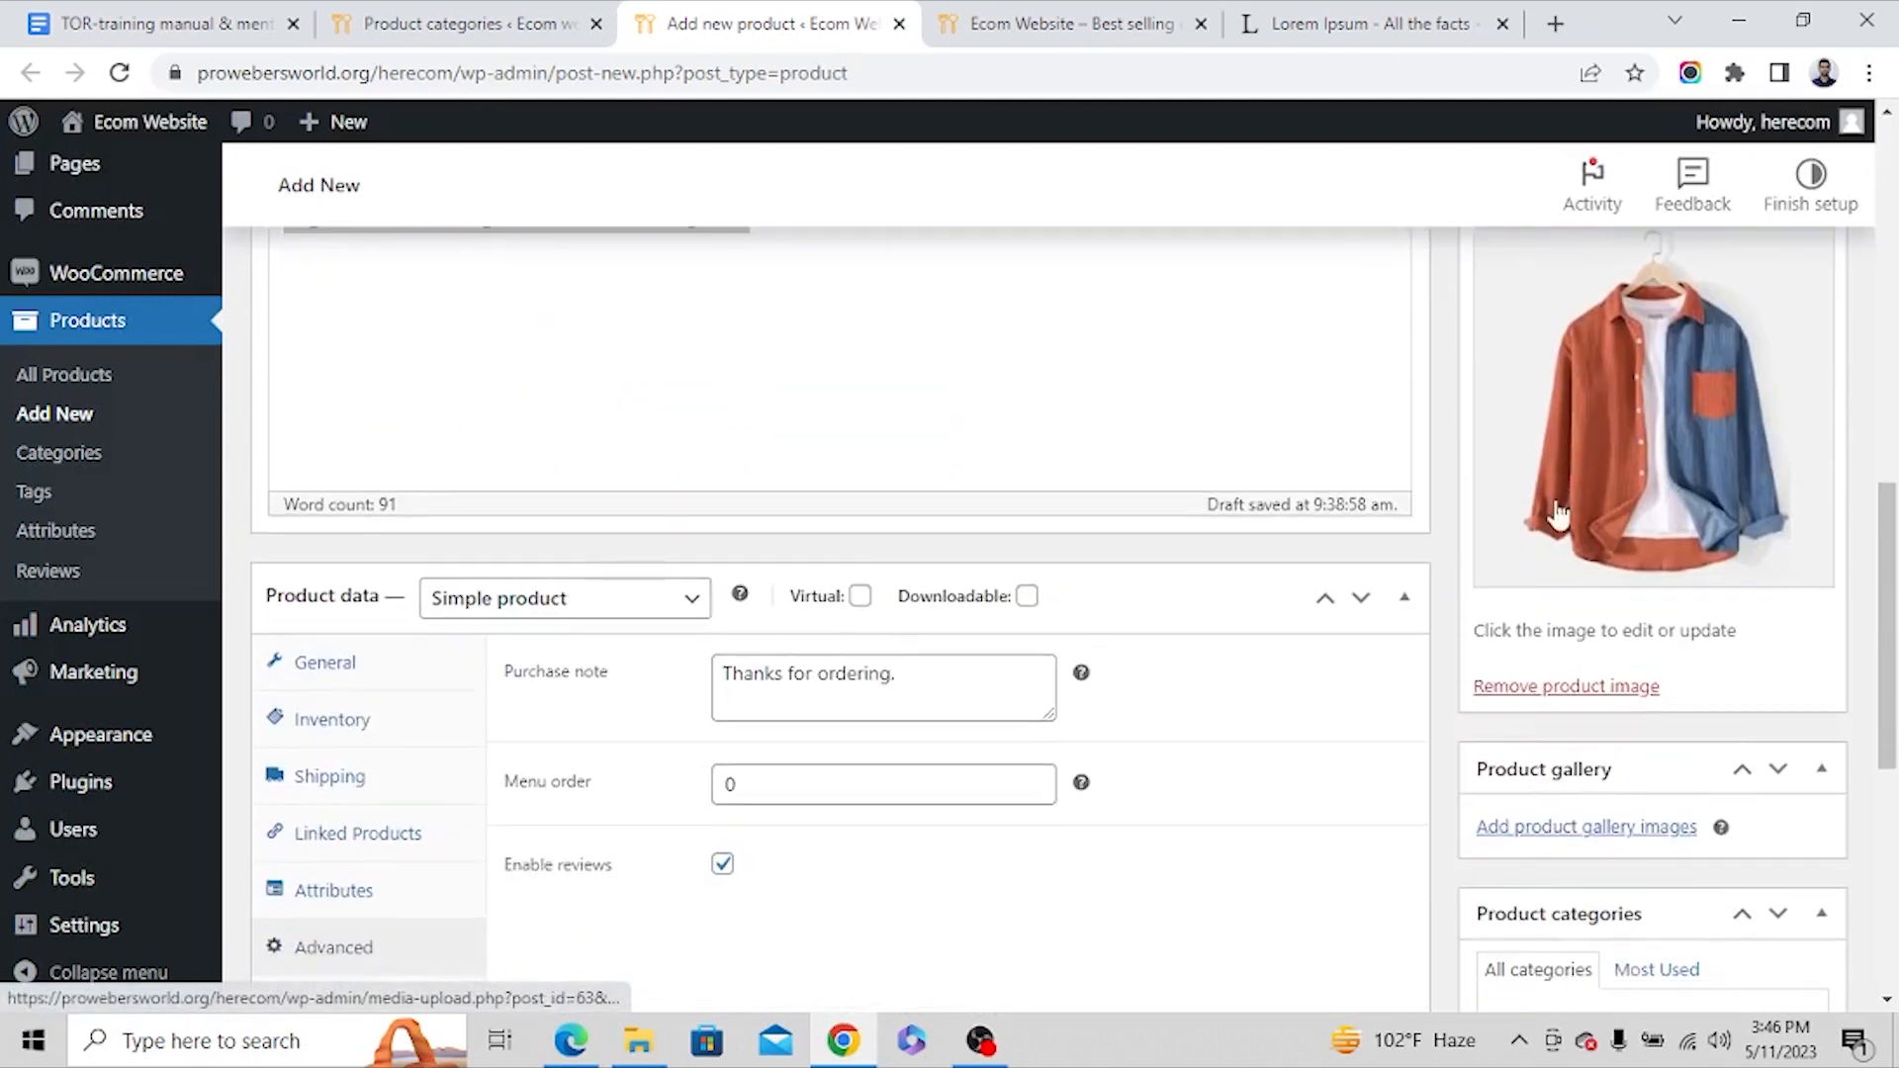
{"action": "scroll", "coordinate": [1681, 643], "scroll_direction": "down", "scroll_amount": 1}
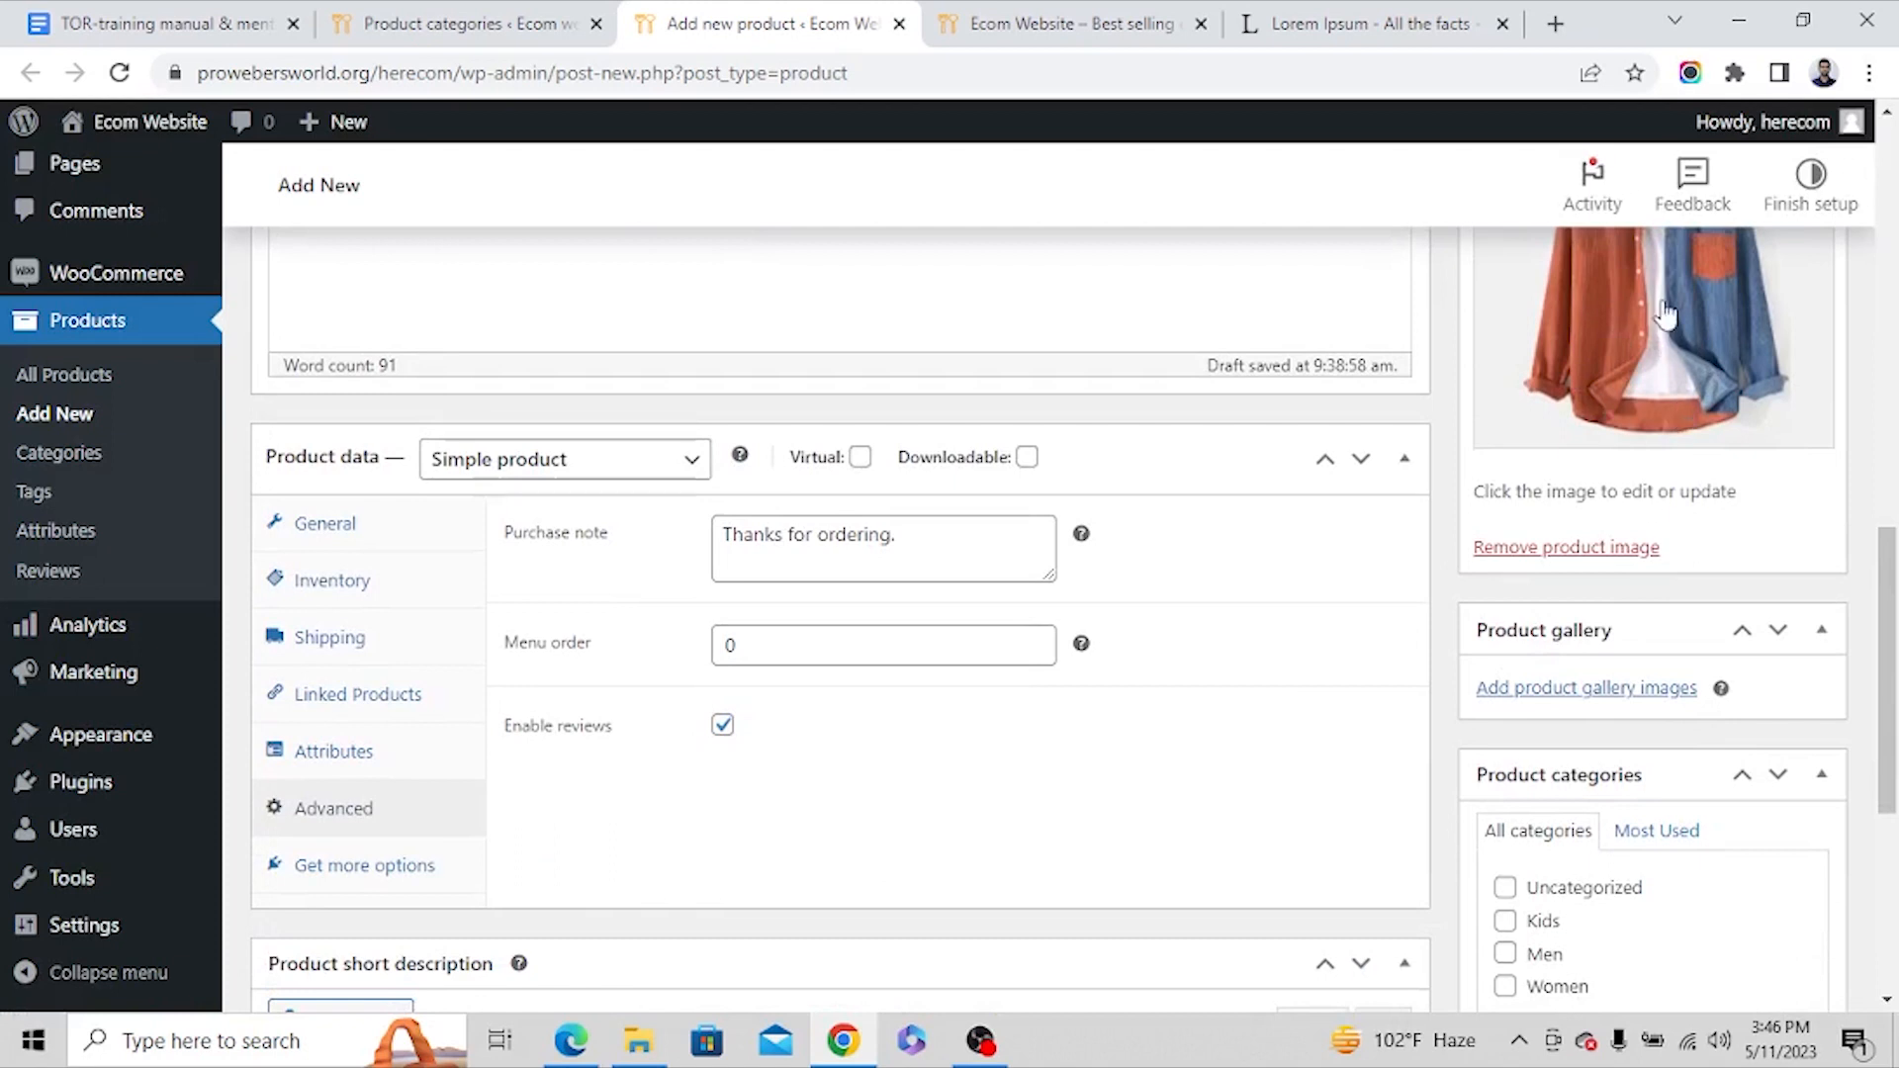
{"action": "left_click", "coordinate": [1556, 23]}
{"action": "left_click", "coordinate": [1033, 71]}
{"action": "type", "text": "daraz"}
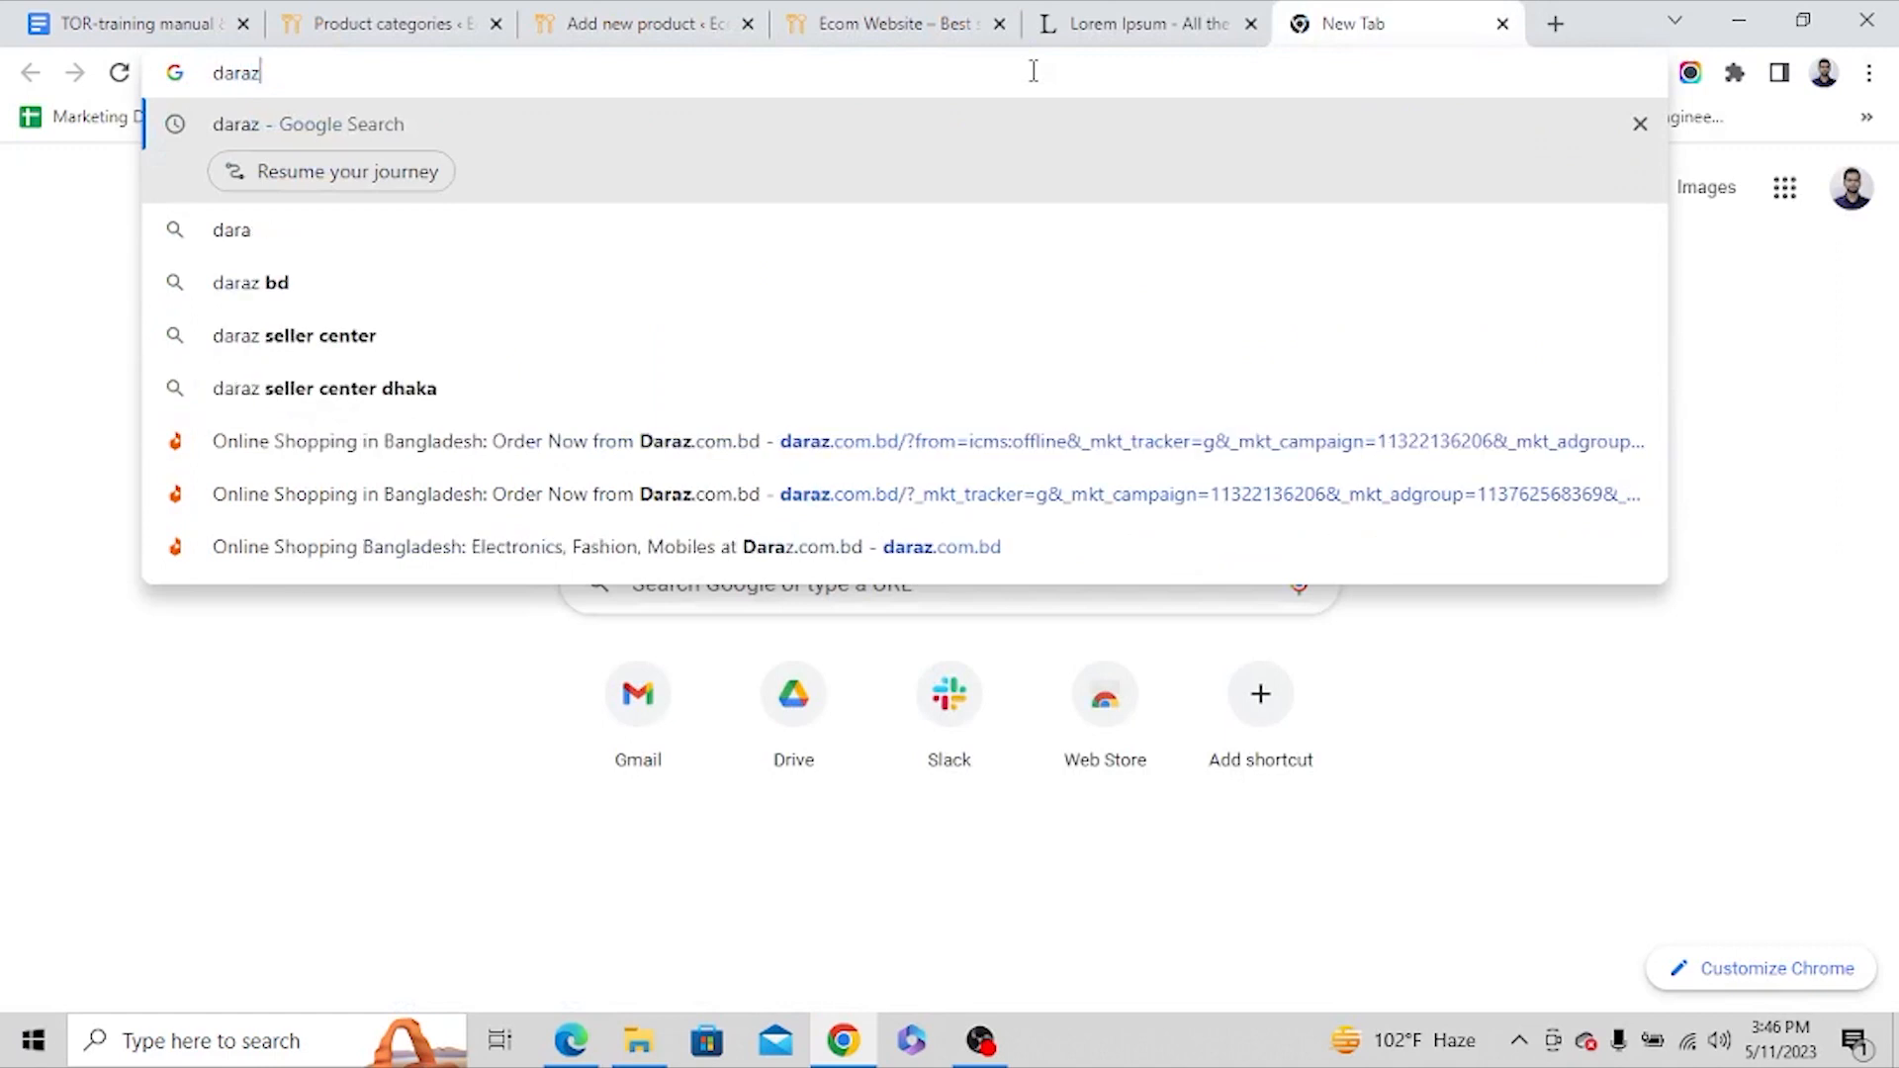
{"action": "key", "text": "Return"}
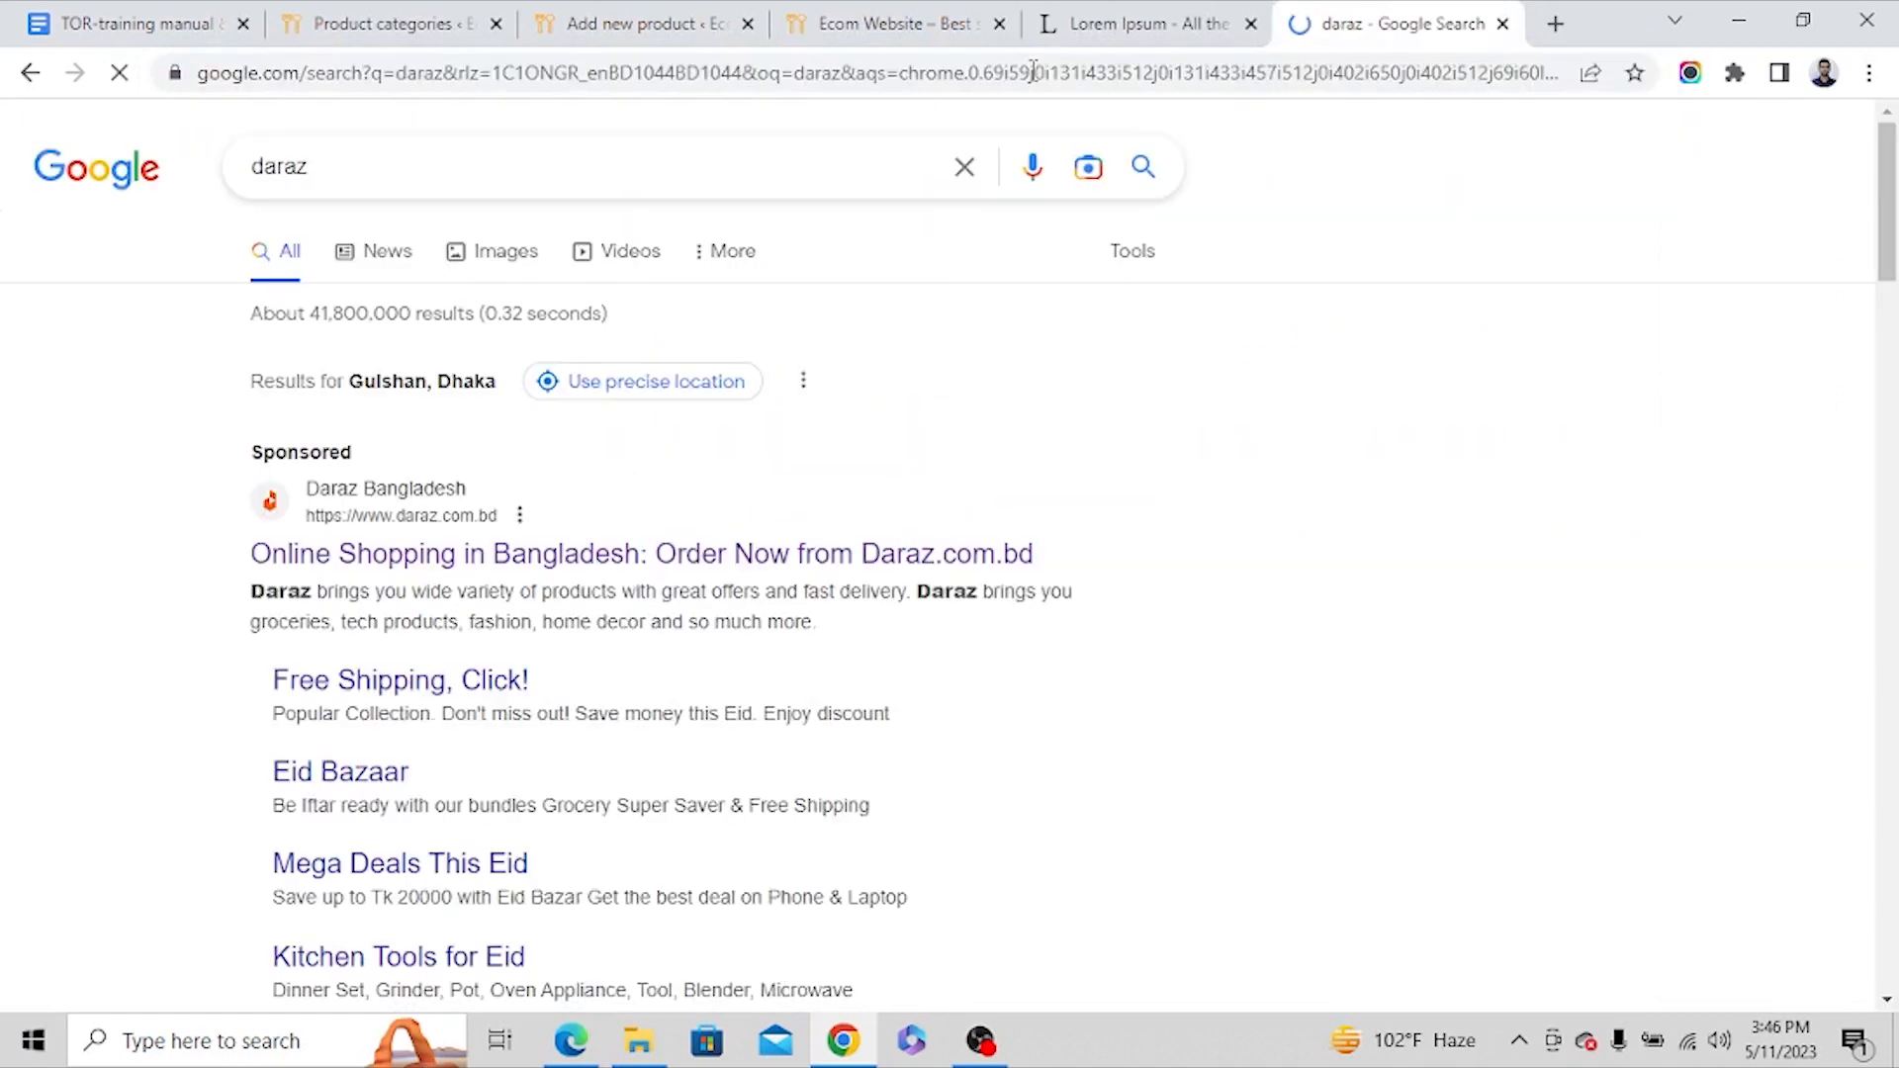
{"action": "left_click", "coordinate": [920, 625]}
Open the Men's Premium soft and comfortable T-shirt from Daraz's FlashSale and examine its product gallery images.
{"action": "scroll", "coordinate": [811, 607], "scroll_direction": "down", "scroll_amount": 5}
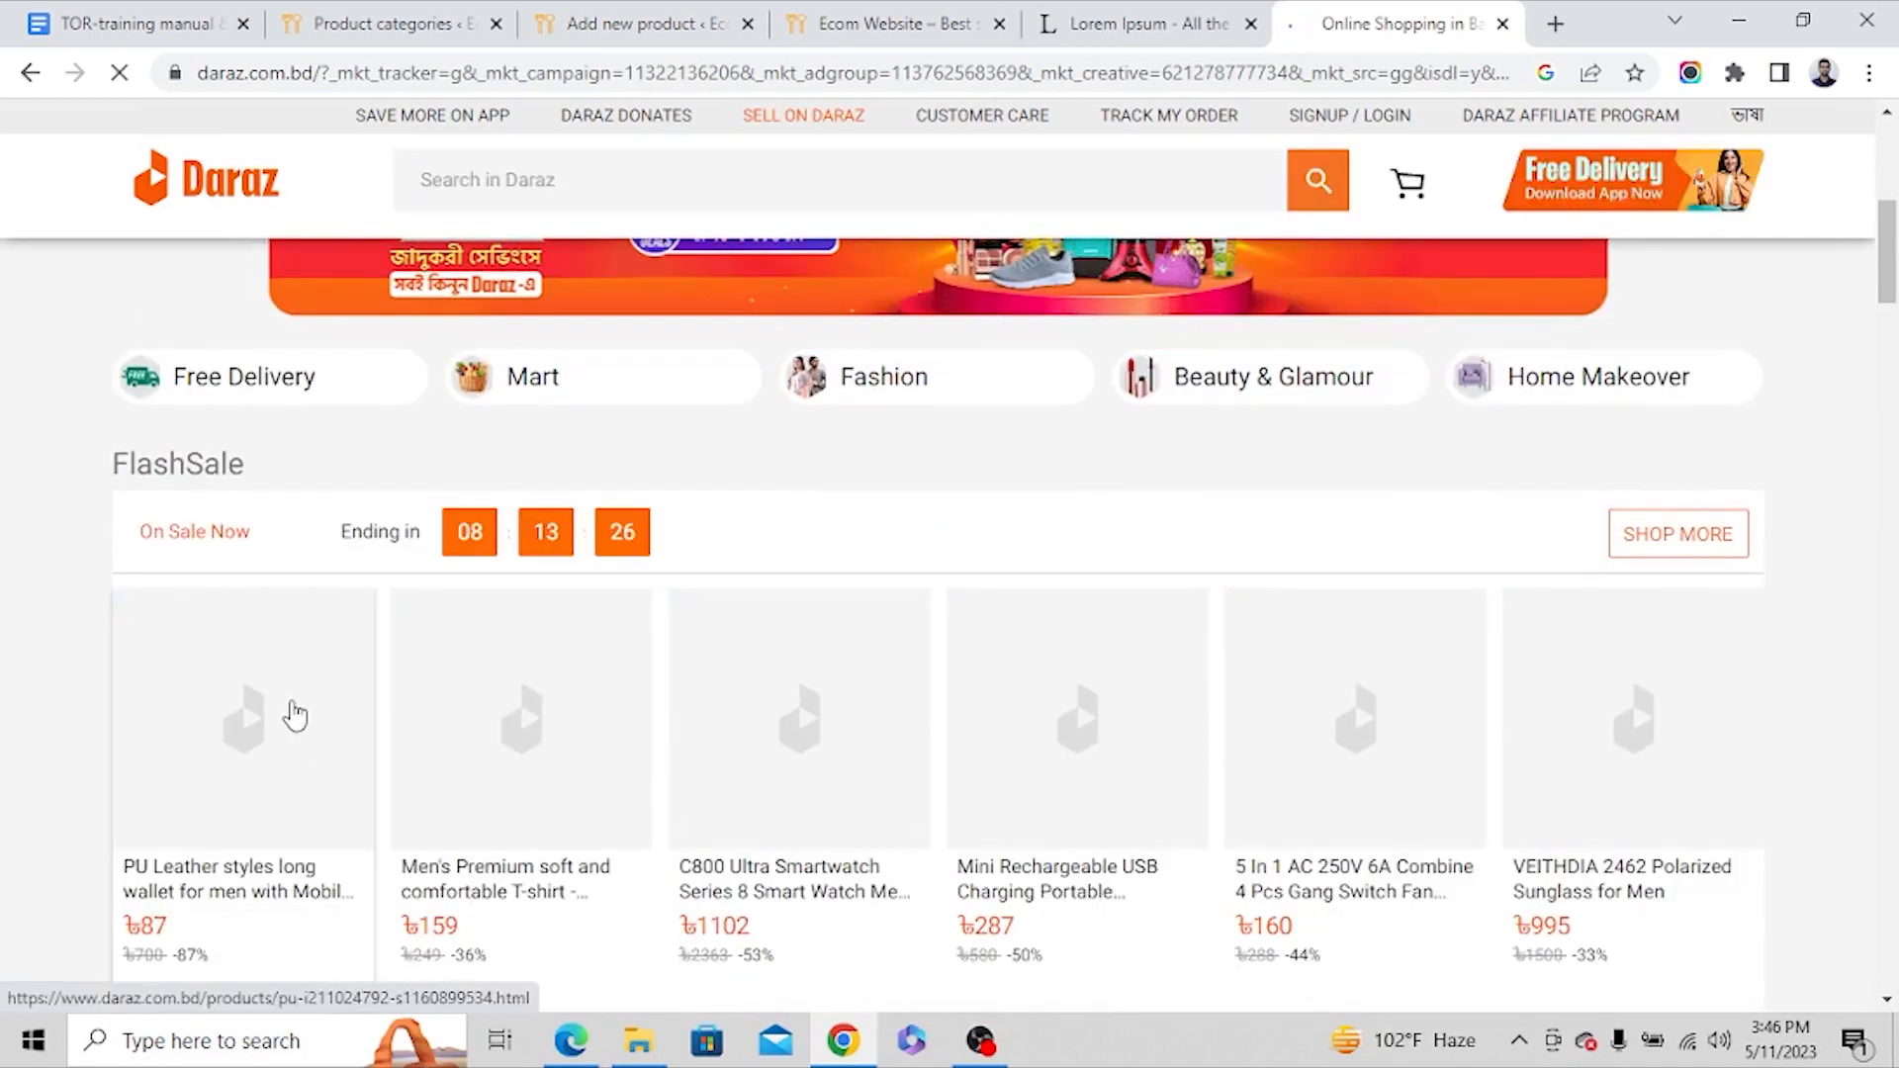
{"action": "scroll", "coordinate": [326, 704], "scroll_direction": "up", "scroll_amount": 5}
{"action": "scroll", "coordinate": [351, 700], "scroll_direction": "down", "scroll_amount": 5}
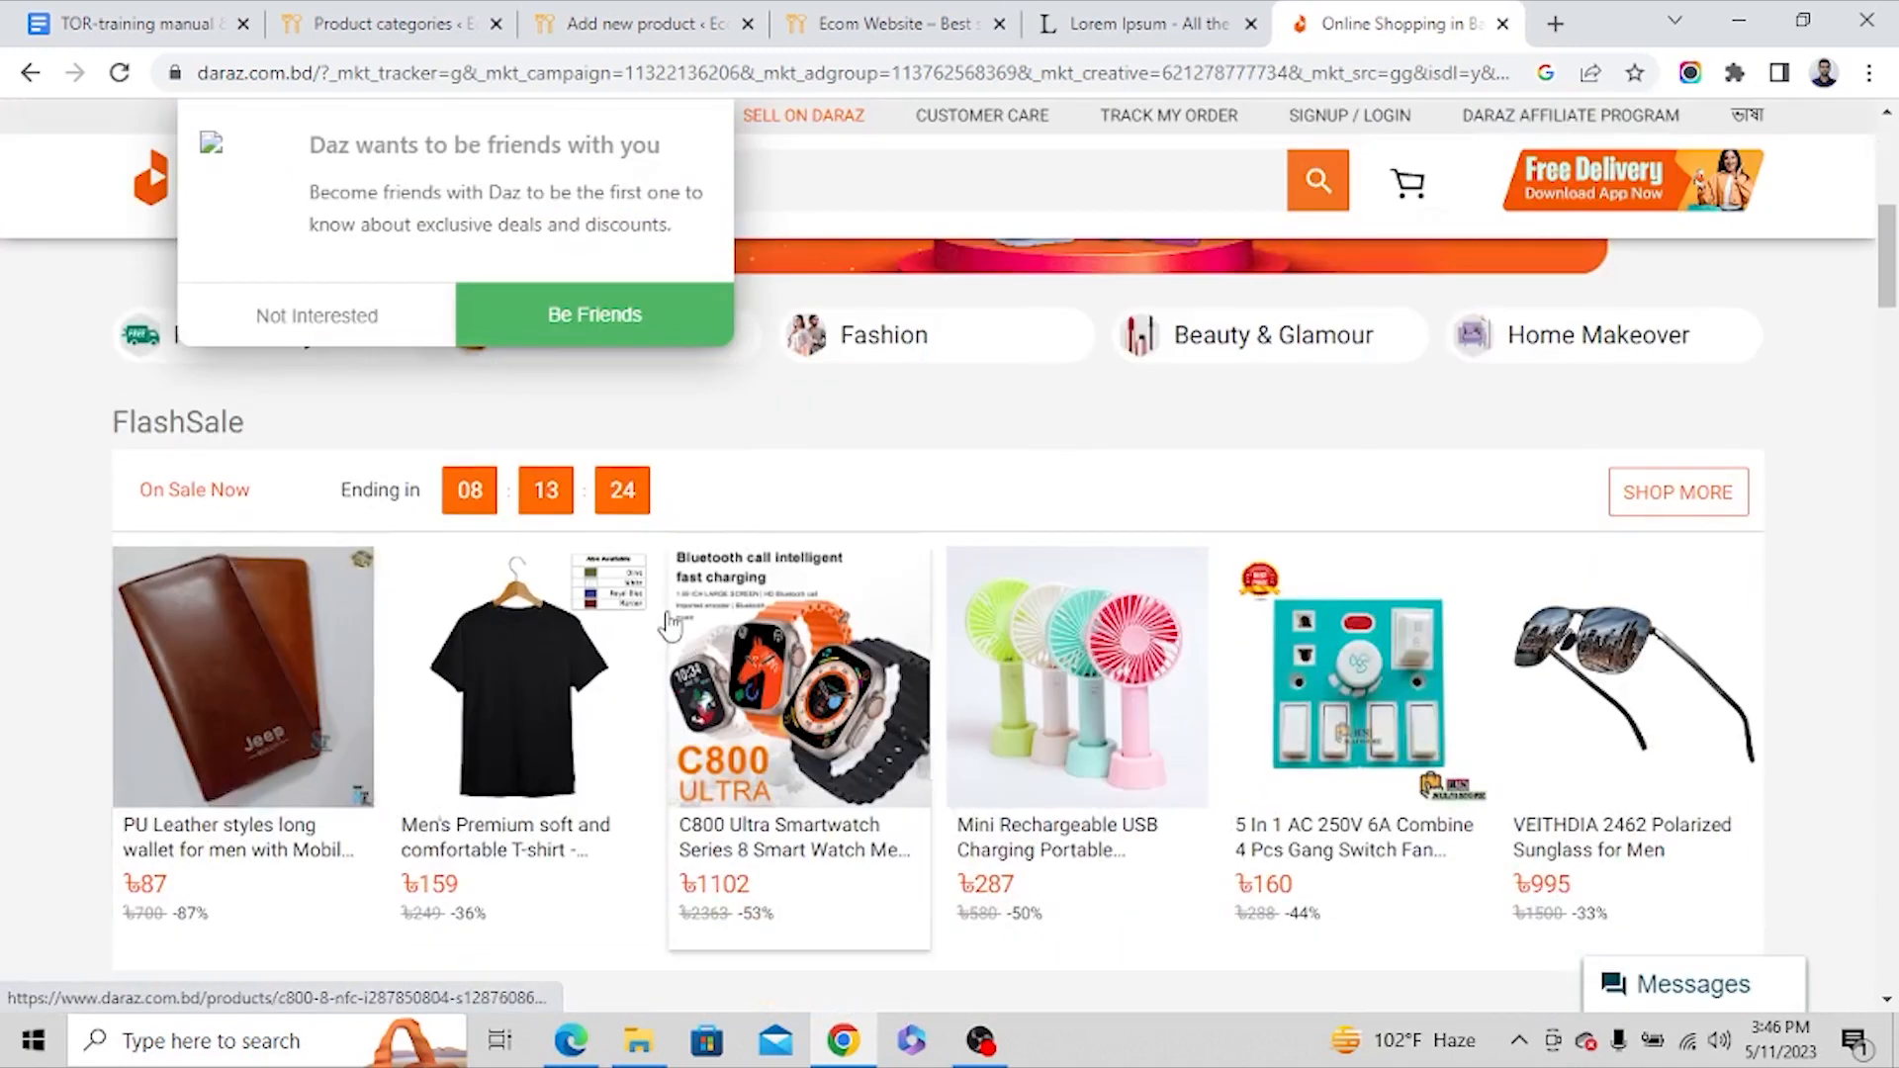
{"action": "left_click", "coordinate": [540, 682]}
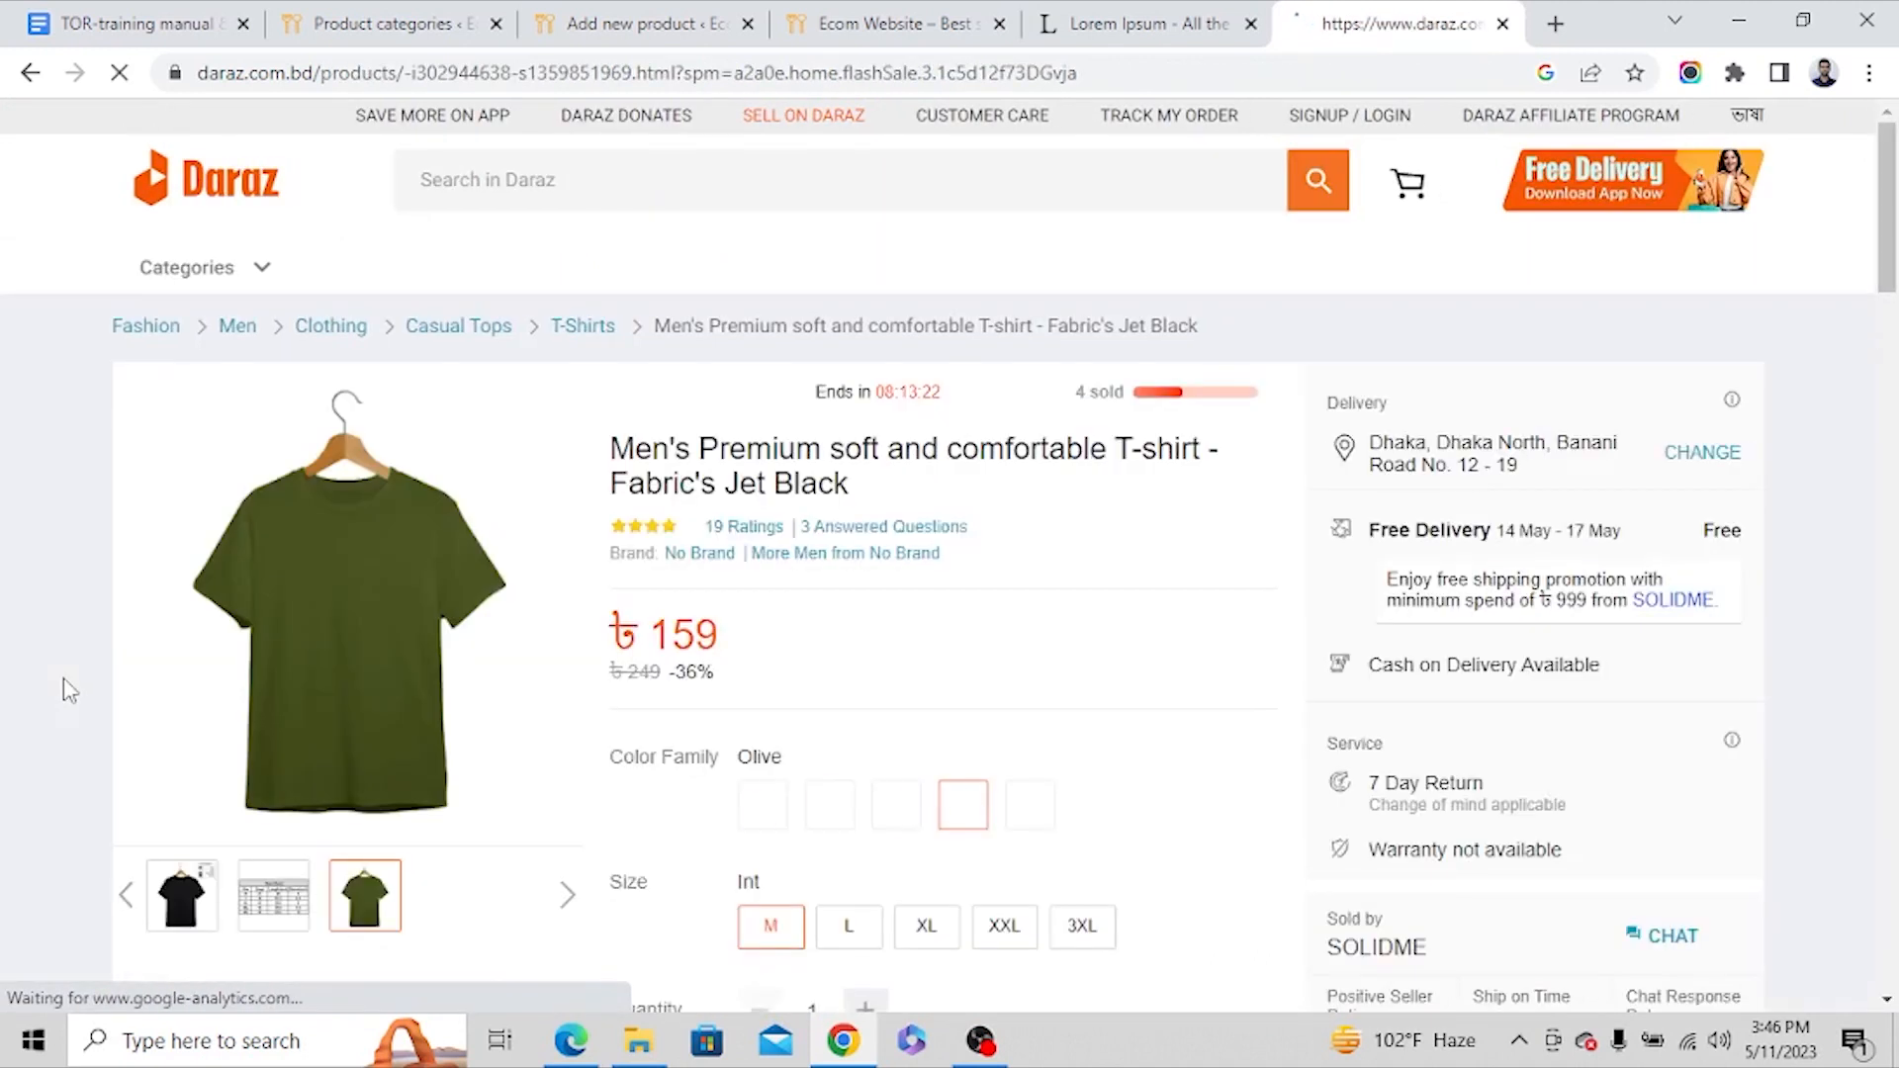
{"action": "scroll", "coordinate": [65, 690], "scroll_direction": "down", "scroll_amount": 1}
{"action": "mouse_move", "coordinate": [285, 782]}
{"action": "scroll", "coordinate": [287, 782], "scroll_direction": "up", "scroll_amount": 1}
{"action": "mouse_move", "coordinate": [337, 661]}
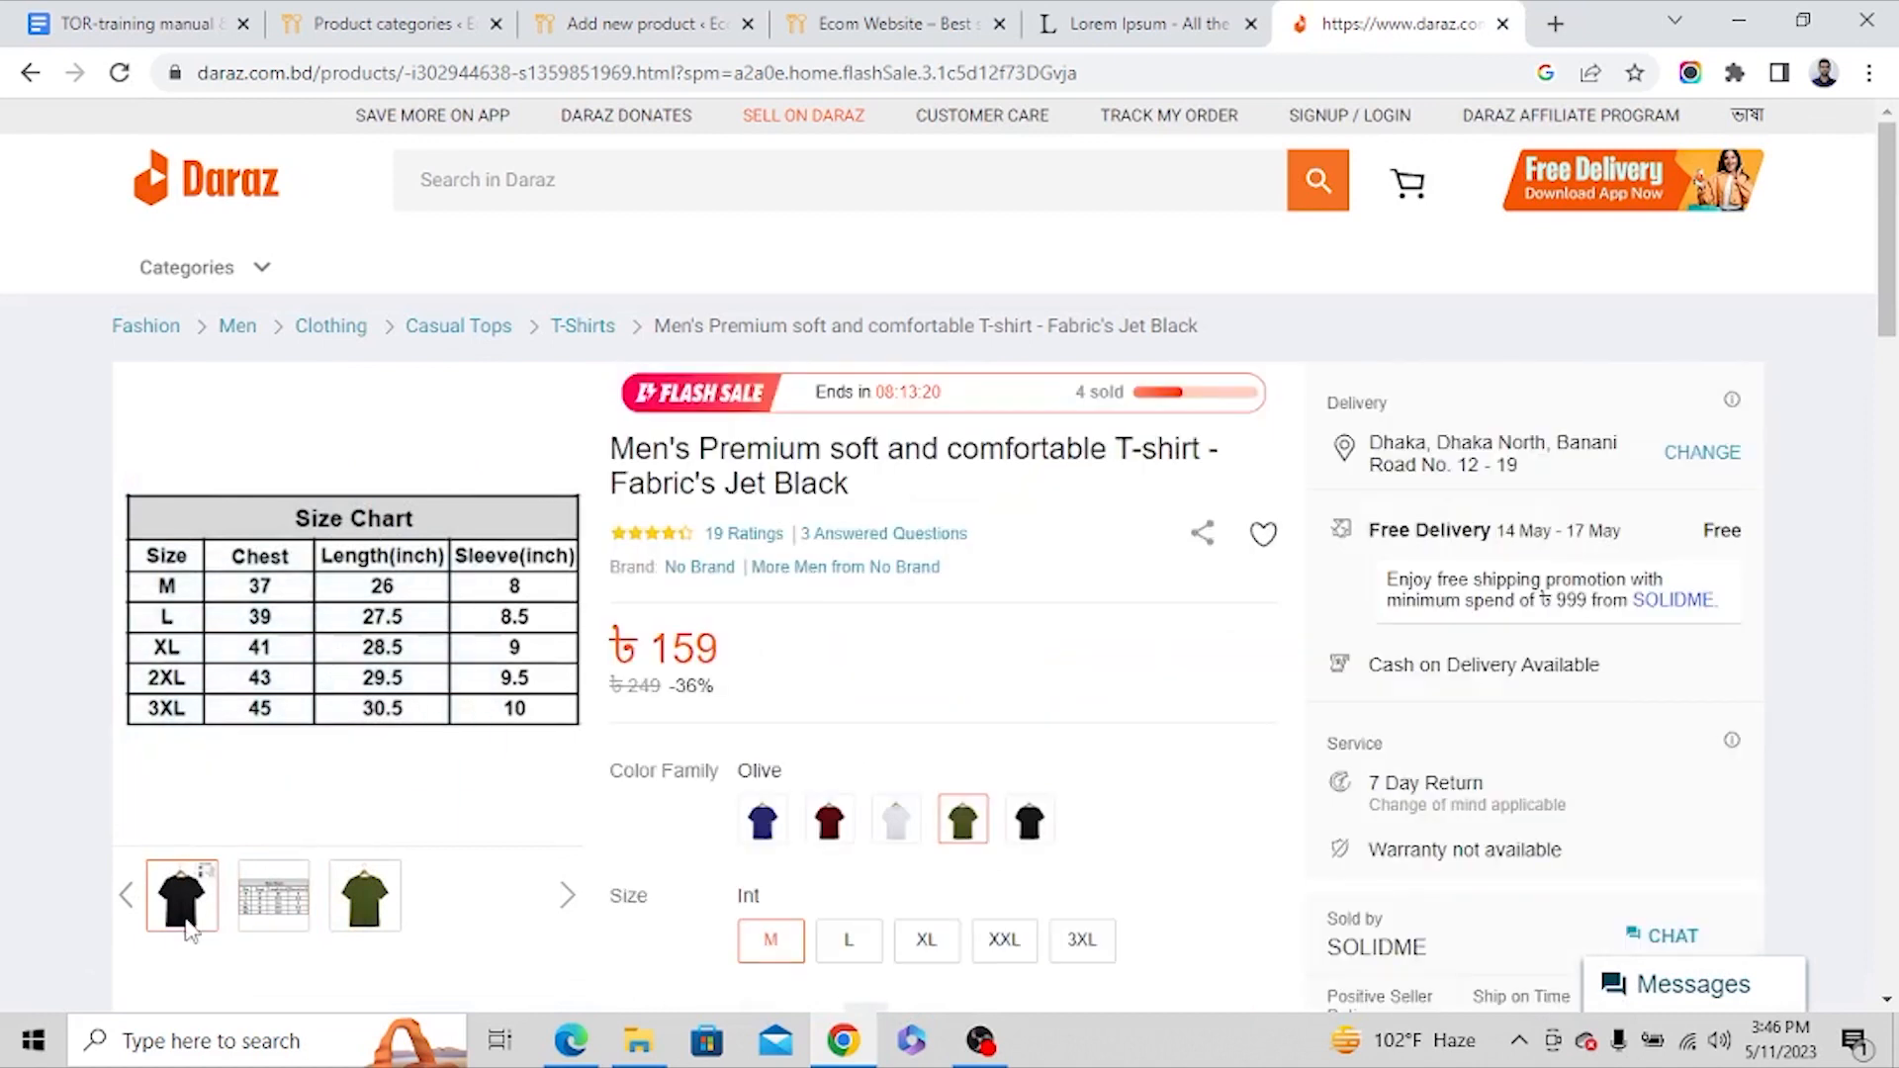
{"action": "mouse_move", "coordinate": [188, 918]}
{"action": "mouse_move", "coordinate": [384, 926]}
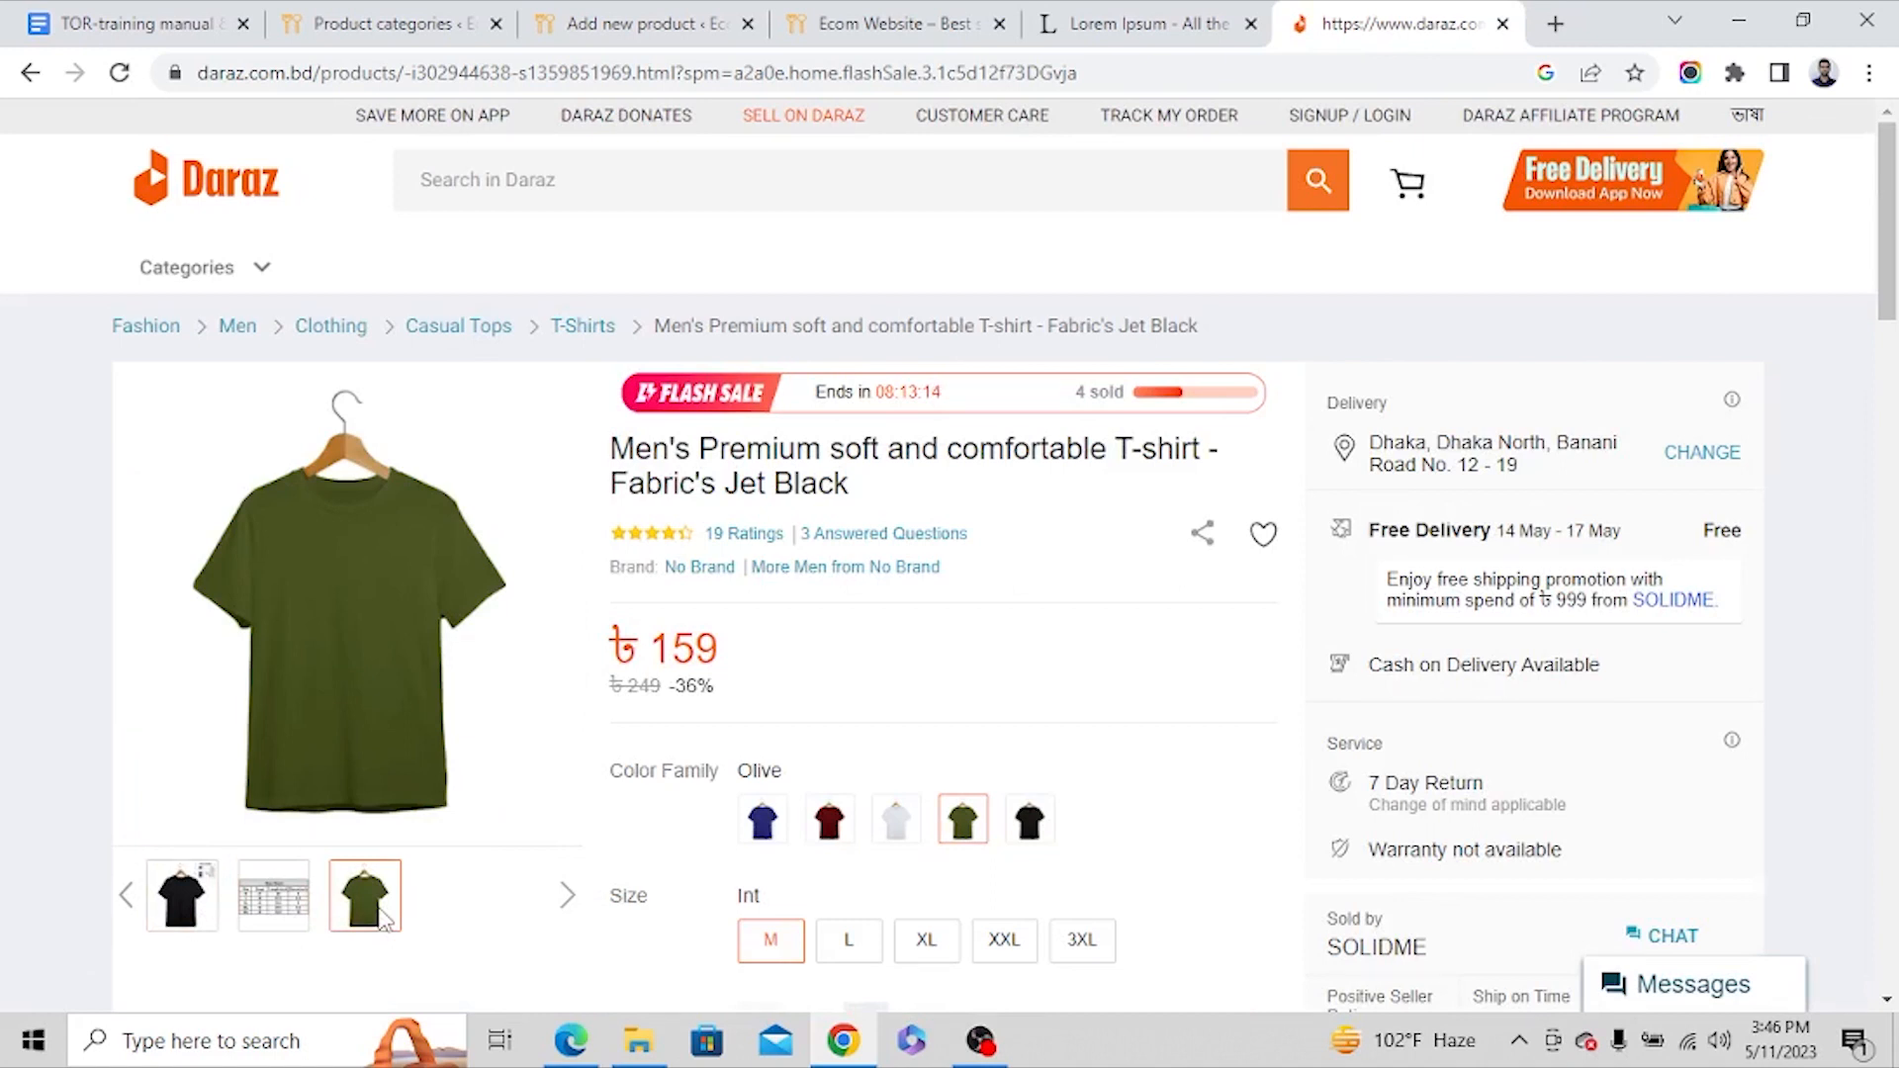
Look over the Ecom Website home page and return to the new product form.
{"action": "left_click", "coordinate": [592, 16]}
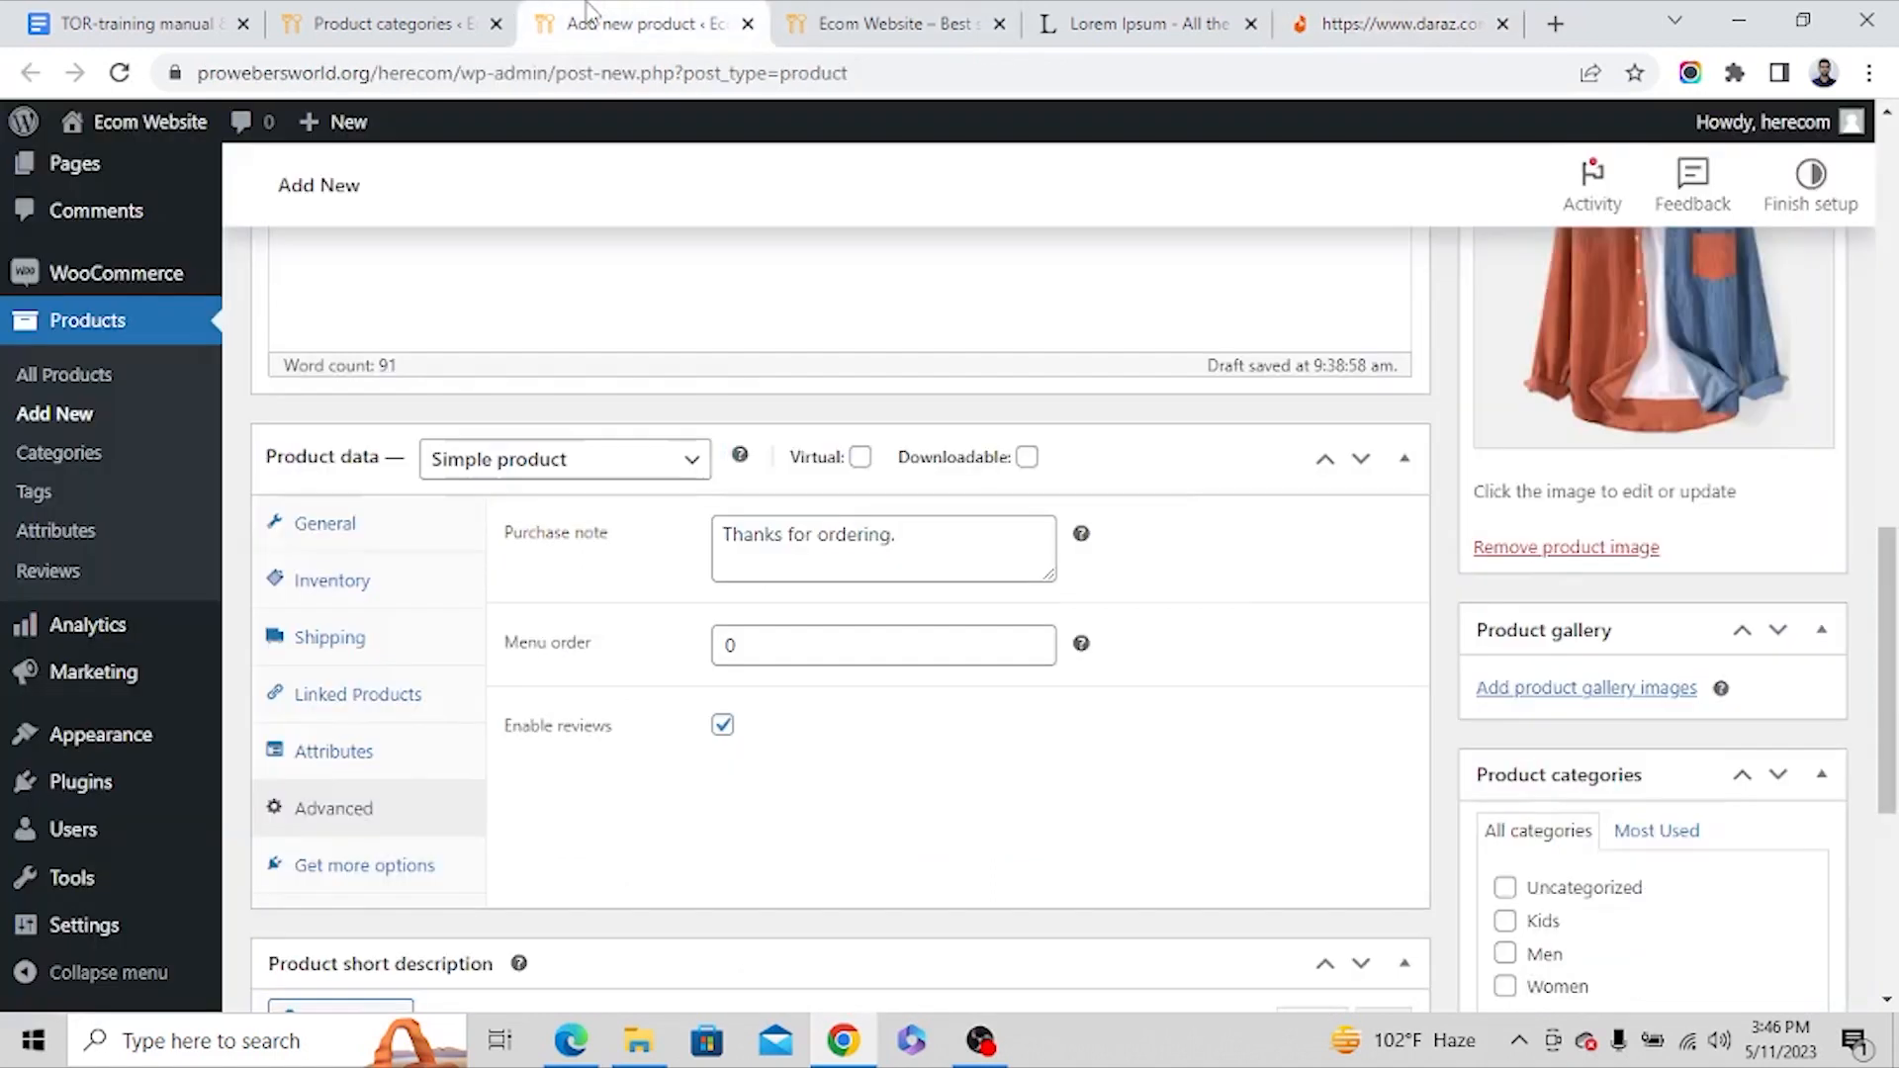
{"action": "left_click", "coordinate": [419, 24]}
{"action": "left_click", "coordinate": [895, 23]}
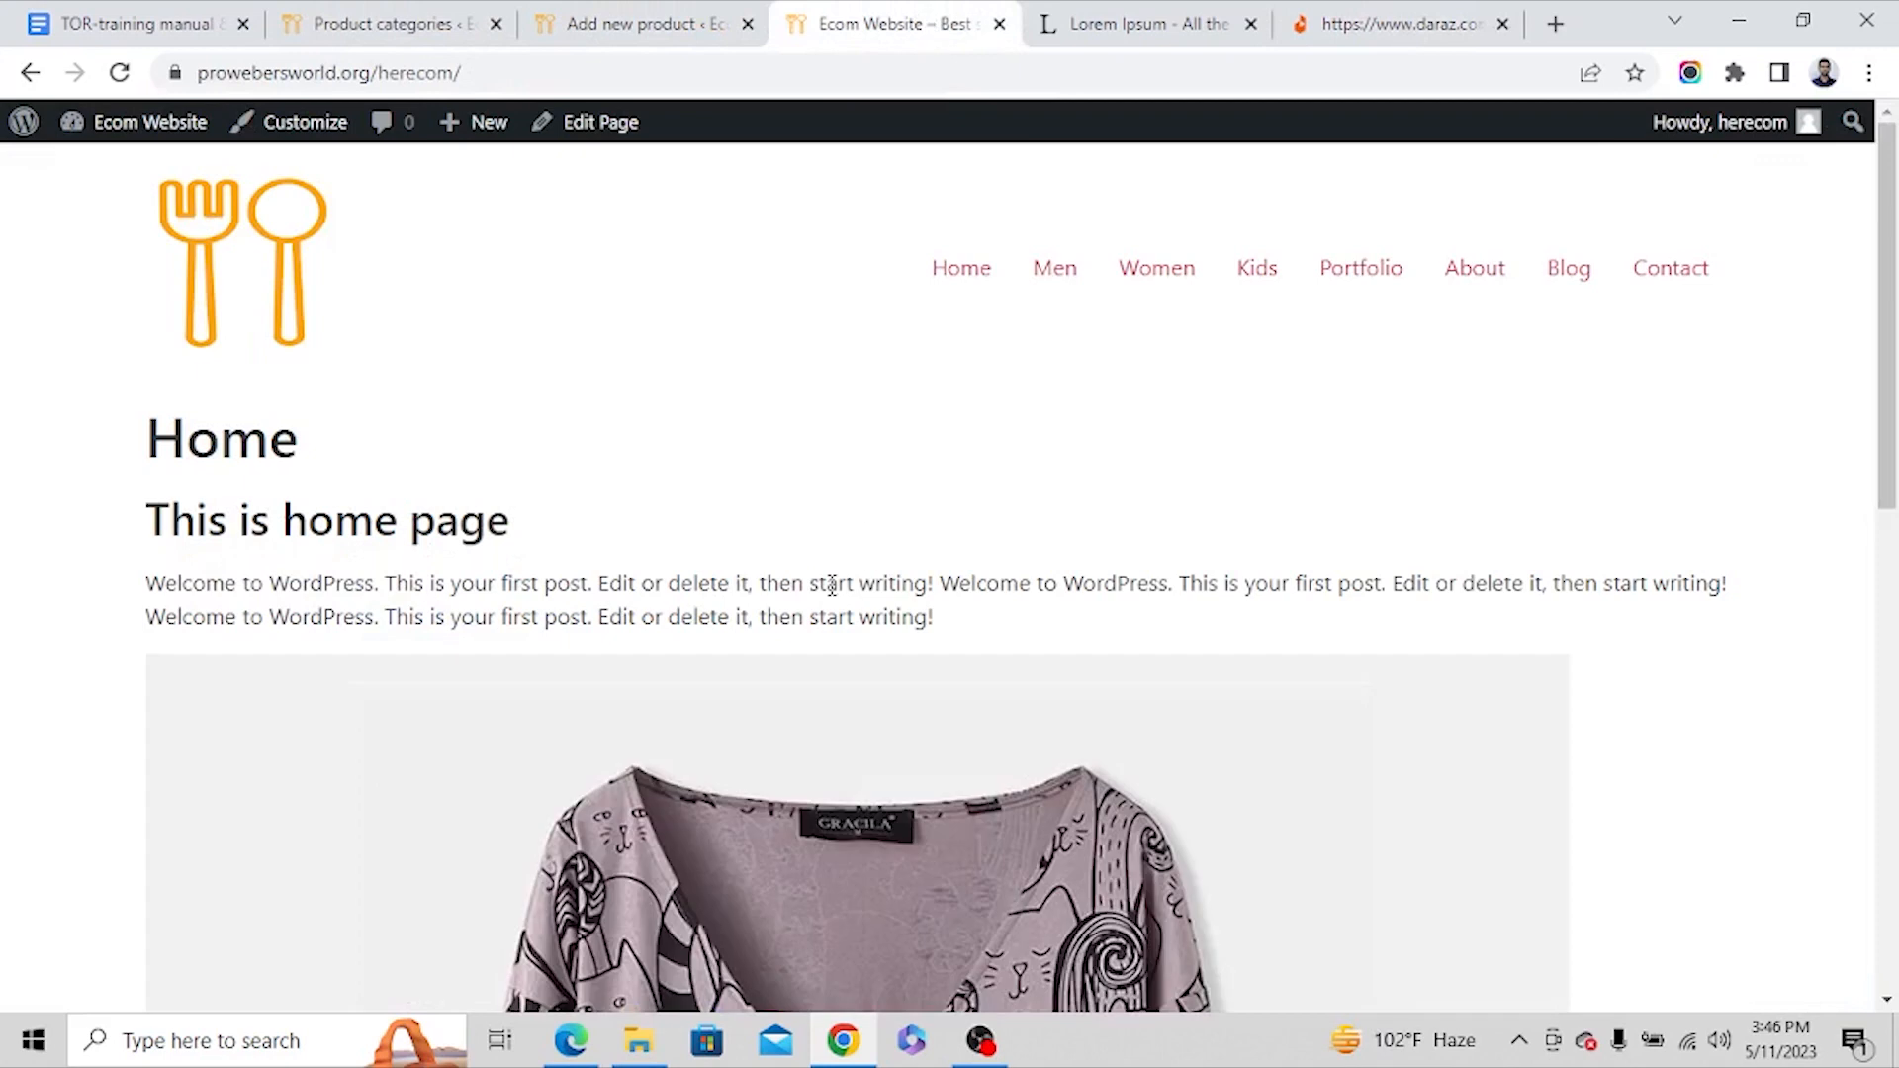
{"action": "scroll", "coordinate": [768, 395], "scroll_direction": "down", "scroll_amount": 5}
{"action": "left_click", "coordinate": [619, 28]}
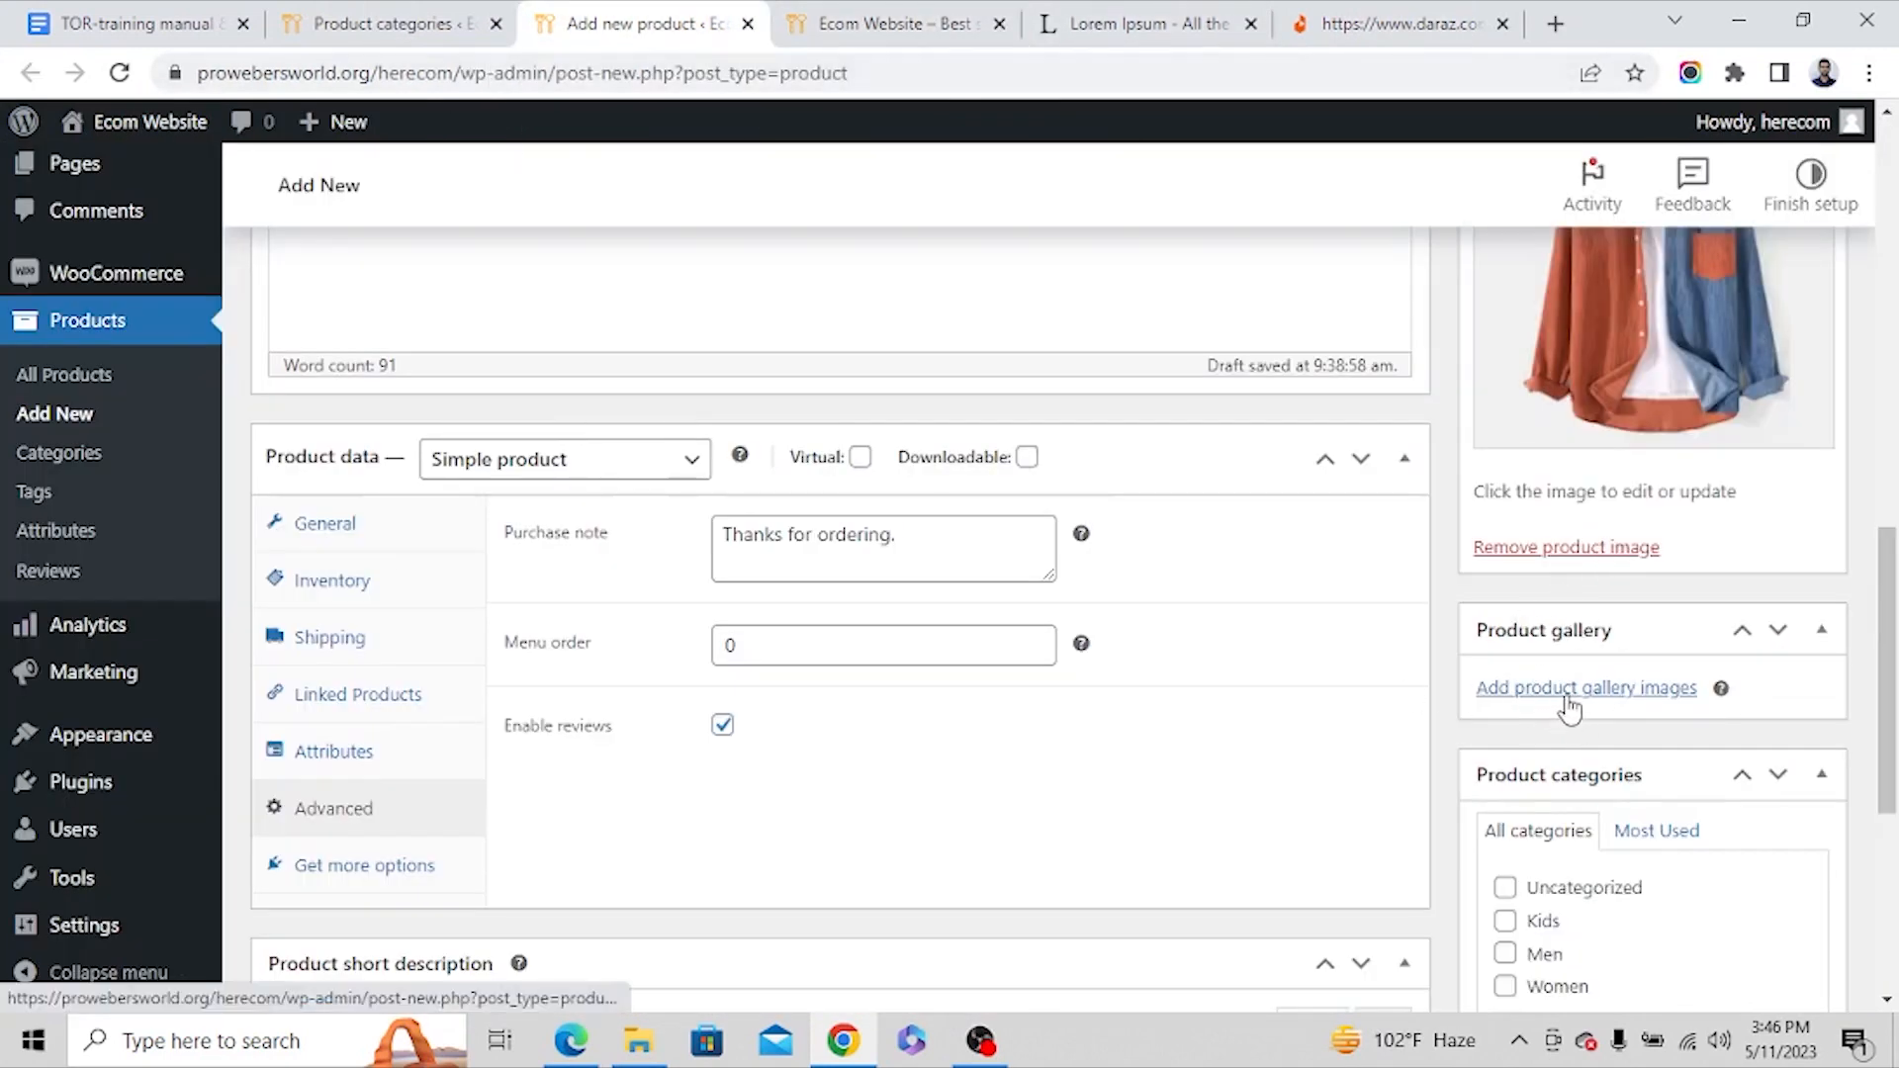
Add the multicoloured patterned short-sleeve shirt from the media library to the product gallery.
{"action": "left_click", "coordinate": [1637, 692]}
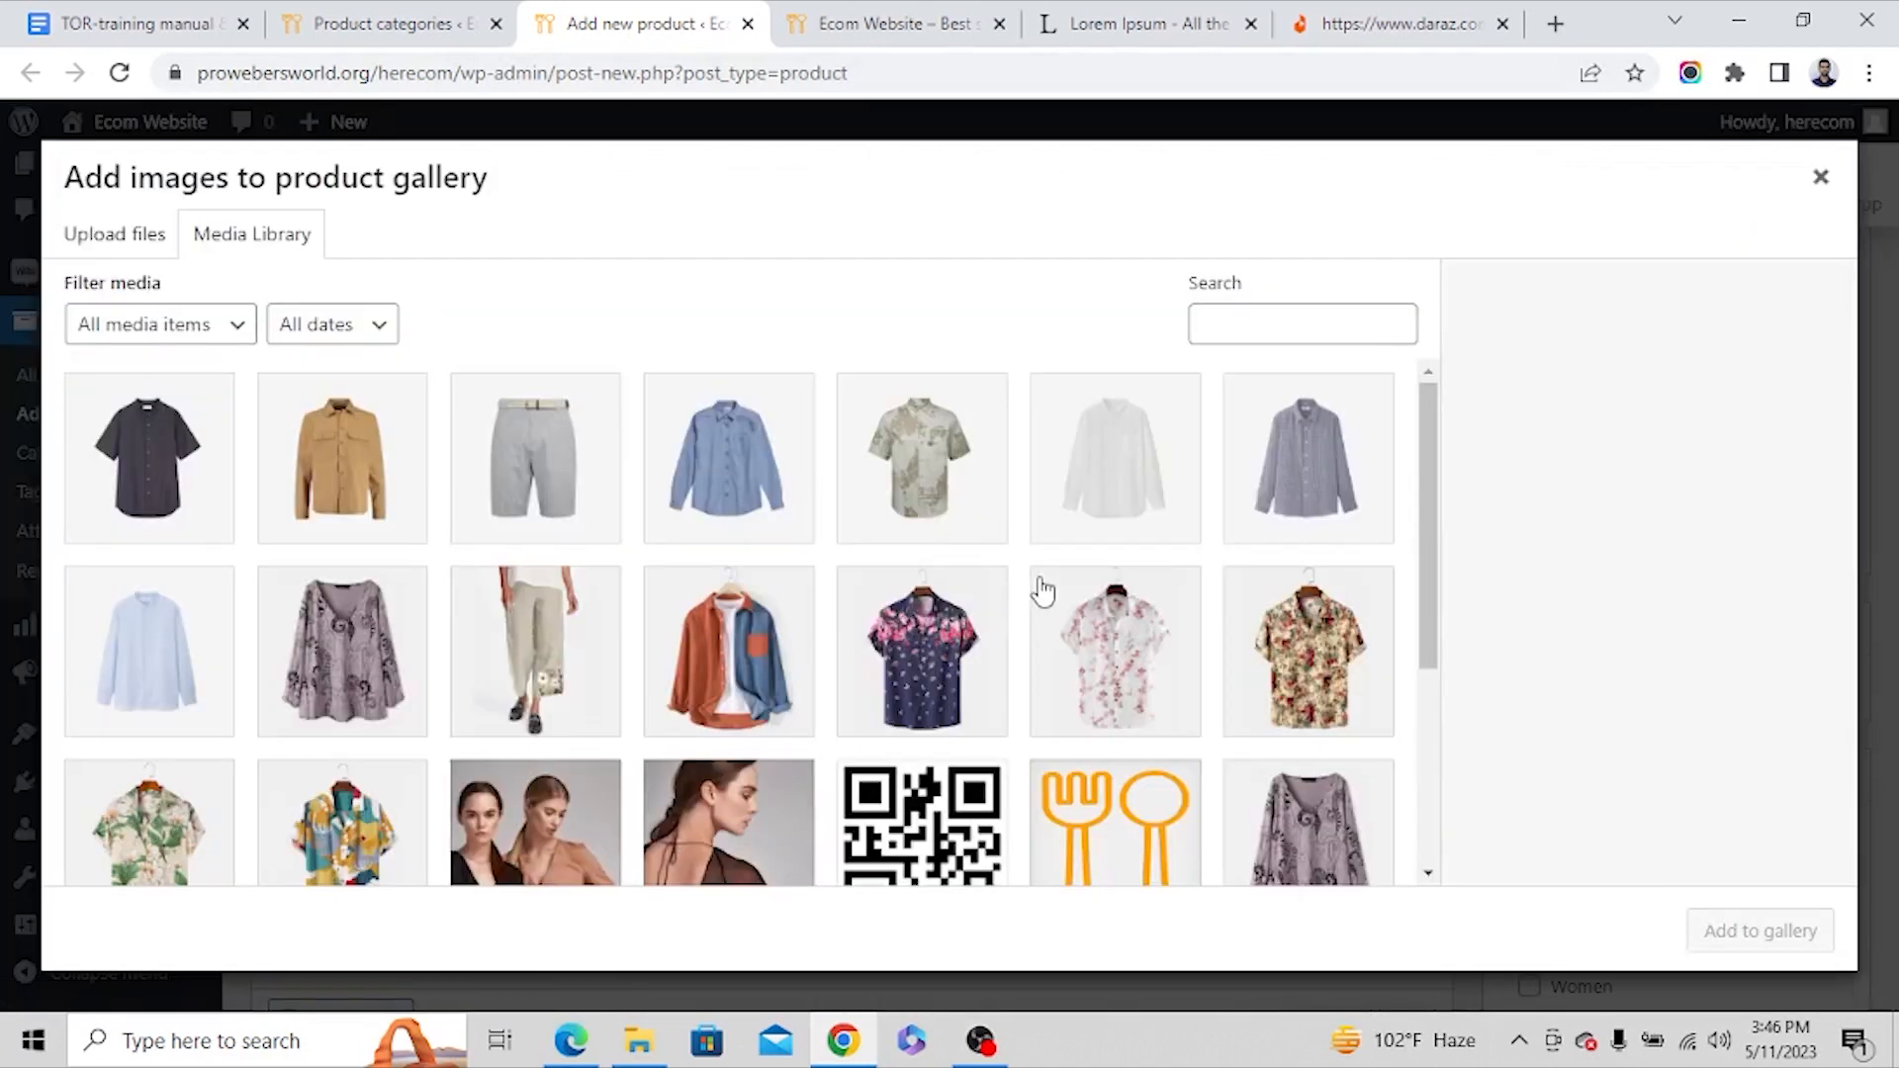
{"action": "scroll", "coordinate": [1040, 589], "scroll_direction": "down", "scroll_amount": 5}
{"action": "scroll", "coordinate": [1041, 589], "scroll_direction": "up", "scroll_amount": 4}
{"action": "scroll", "coordinate": [1040, 589], "scroll_direction": "down", "scroll_amount": 2}
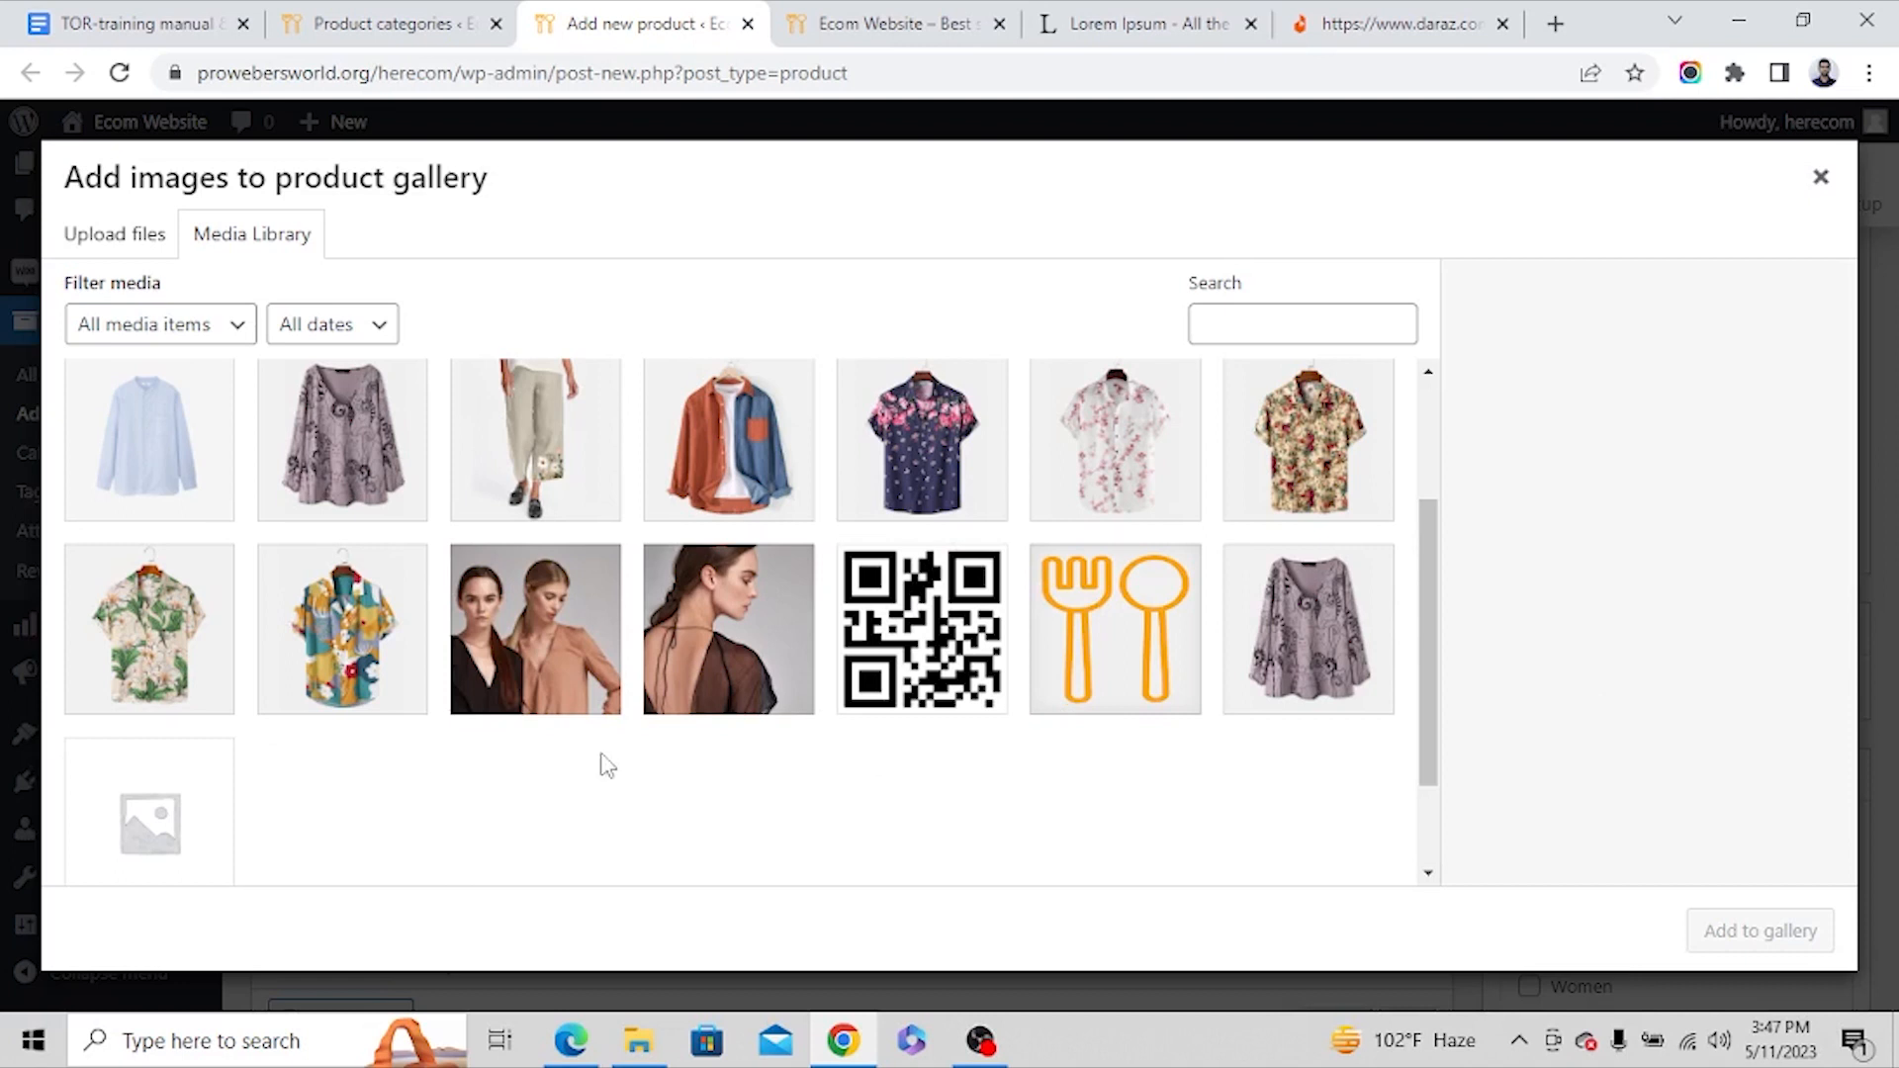
{"action": "scroll", "coordinate": [672, 692], "scroll_direction": "up", "scroll_amount": 2}
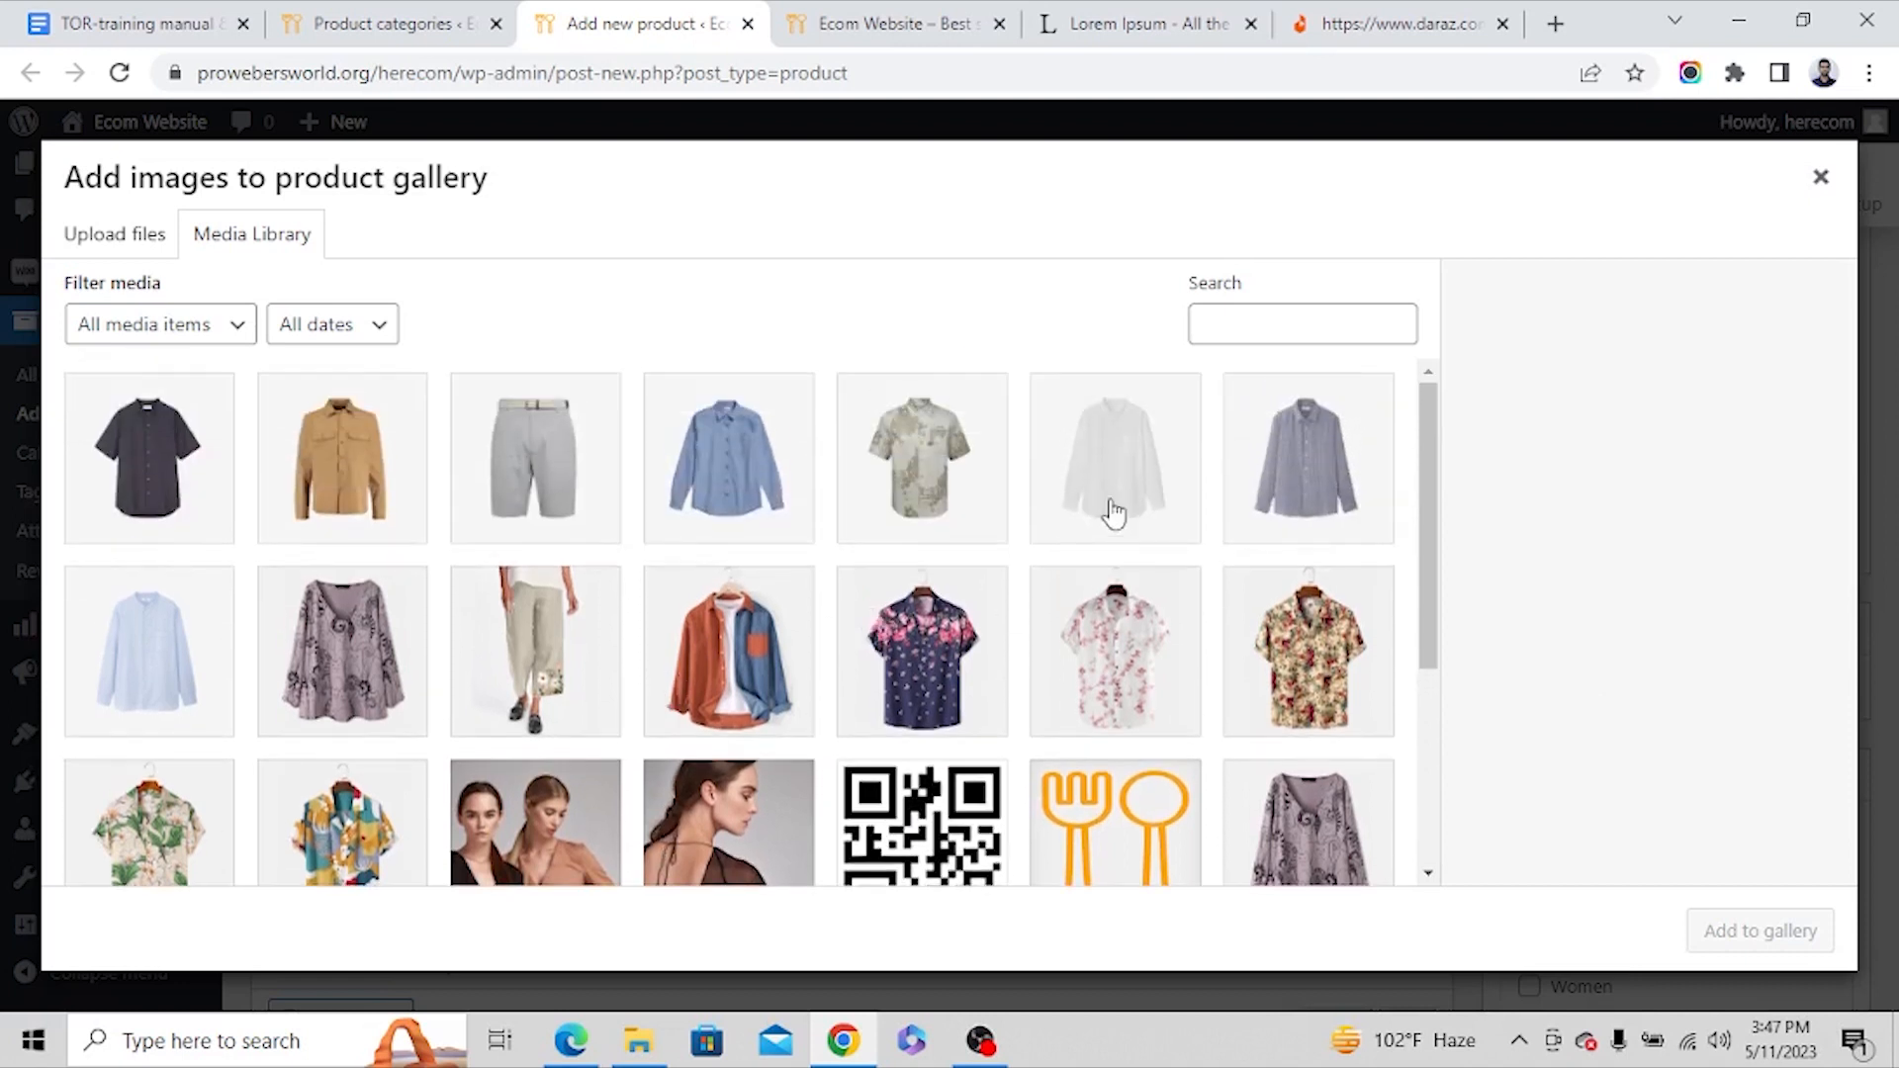
{"action": "scroll", "coordinate": [884, 561], "scroll_direction": "down", "scroll_amount": 2}
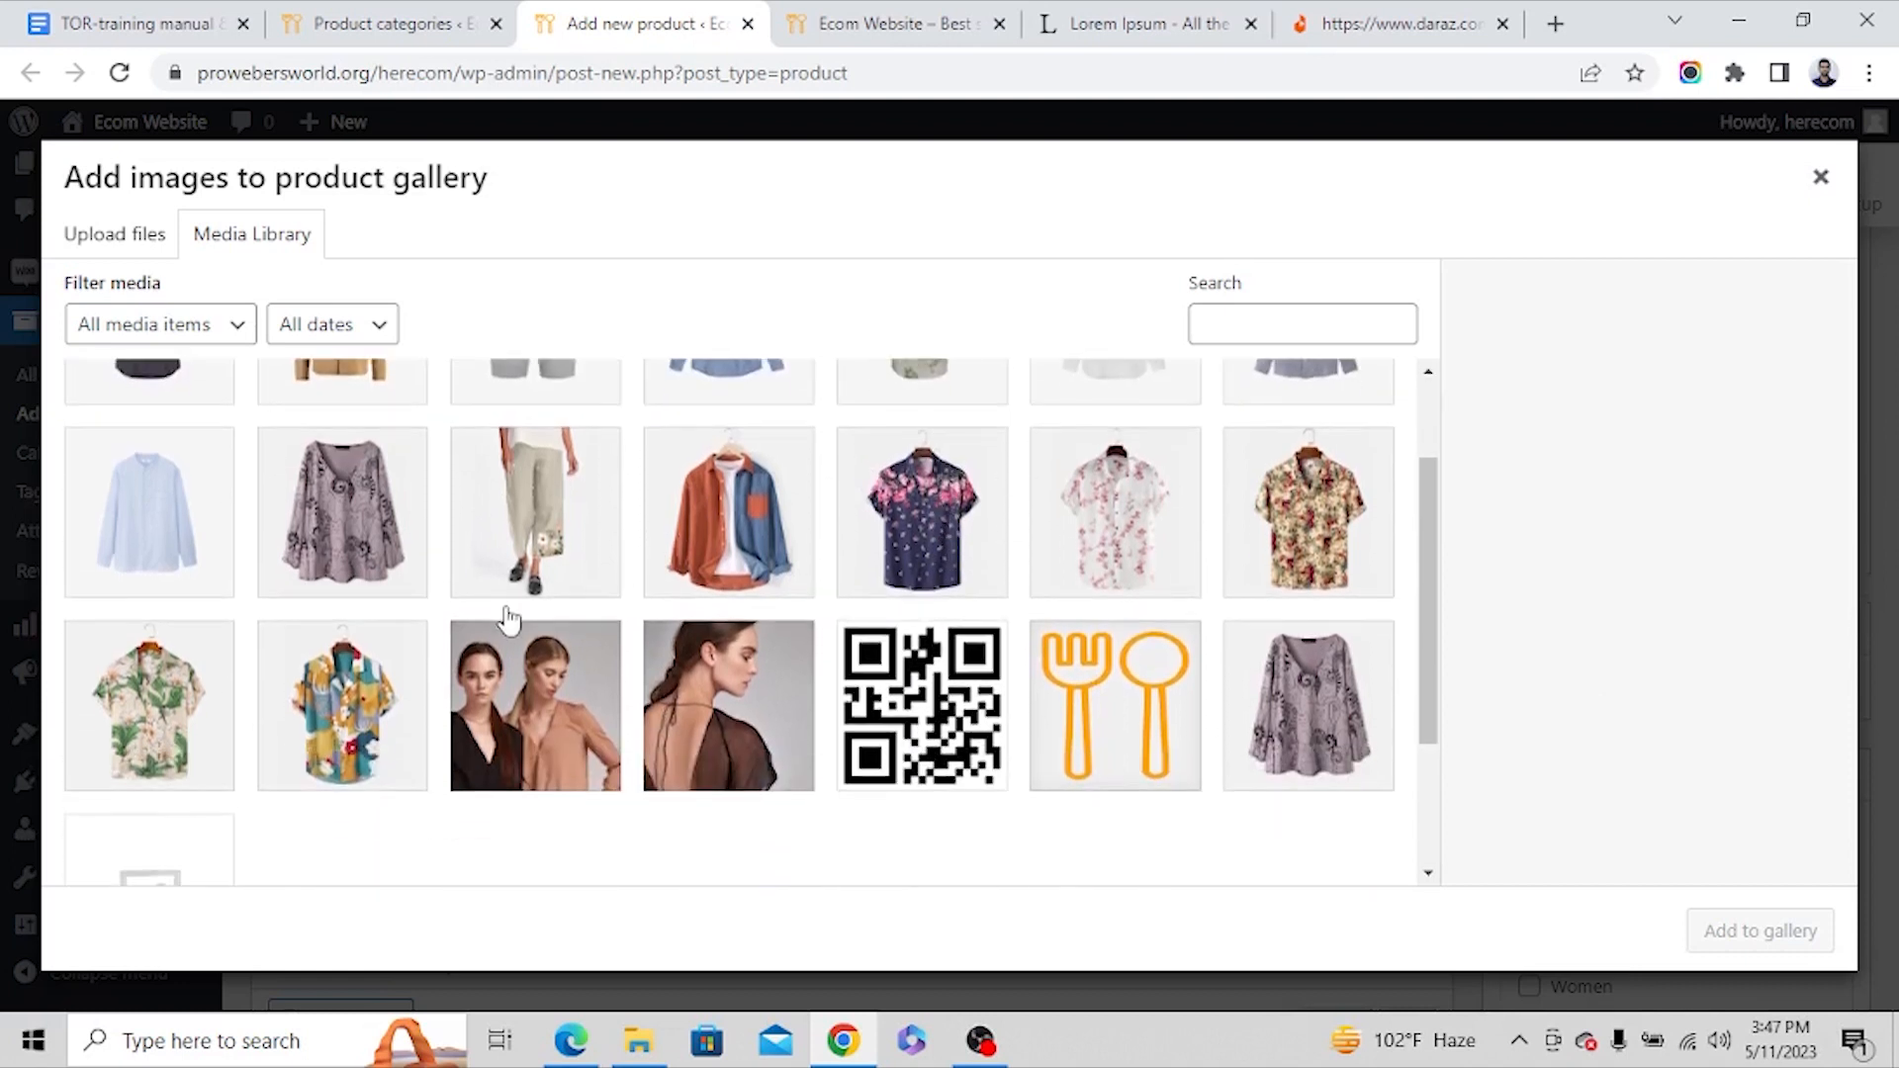
{"action": "scroll", "coordinate": [788, 644], "scroll_direction": "up", "scroll_amount": 2}
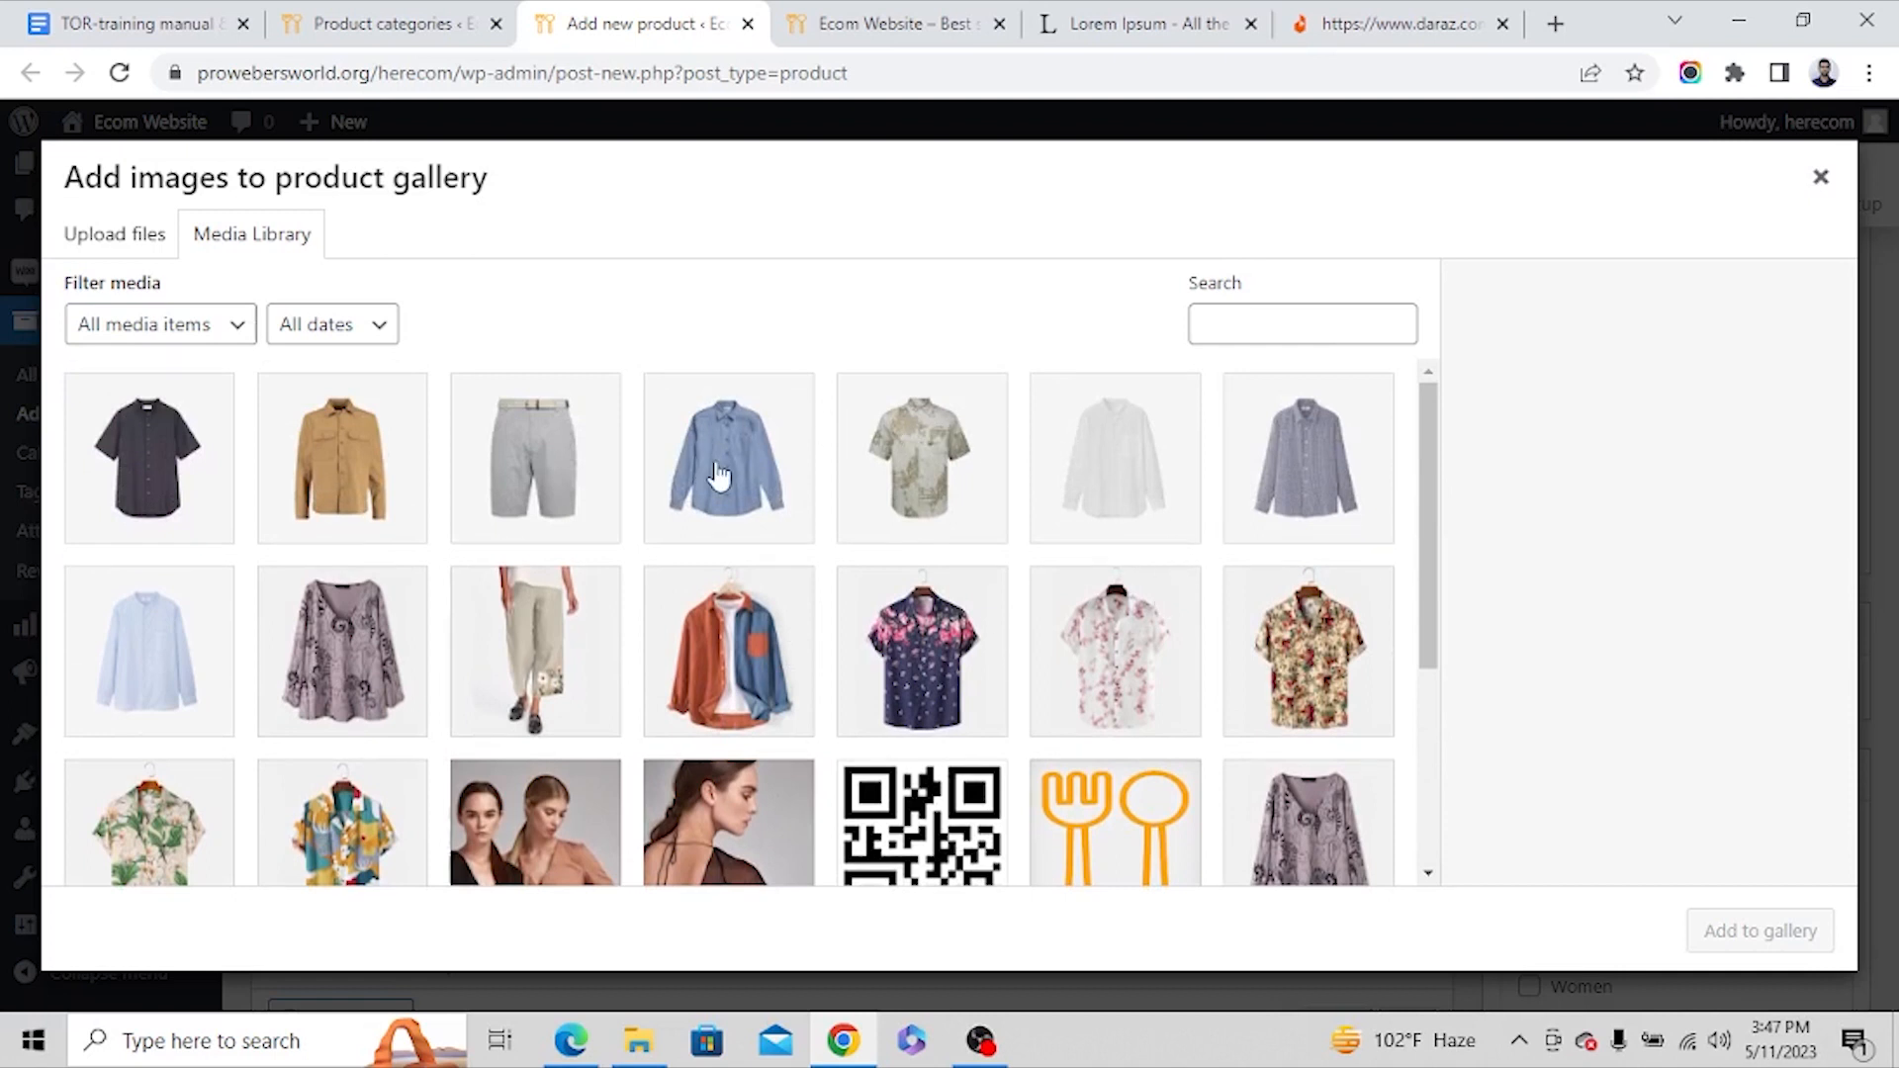
{"action": "scroll", "coordinate": [729, 479], "scroll_direction": "down", "scroll_amount": 3}
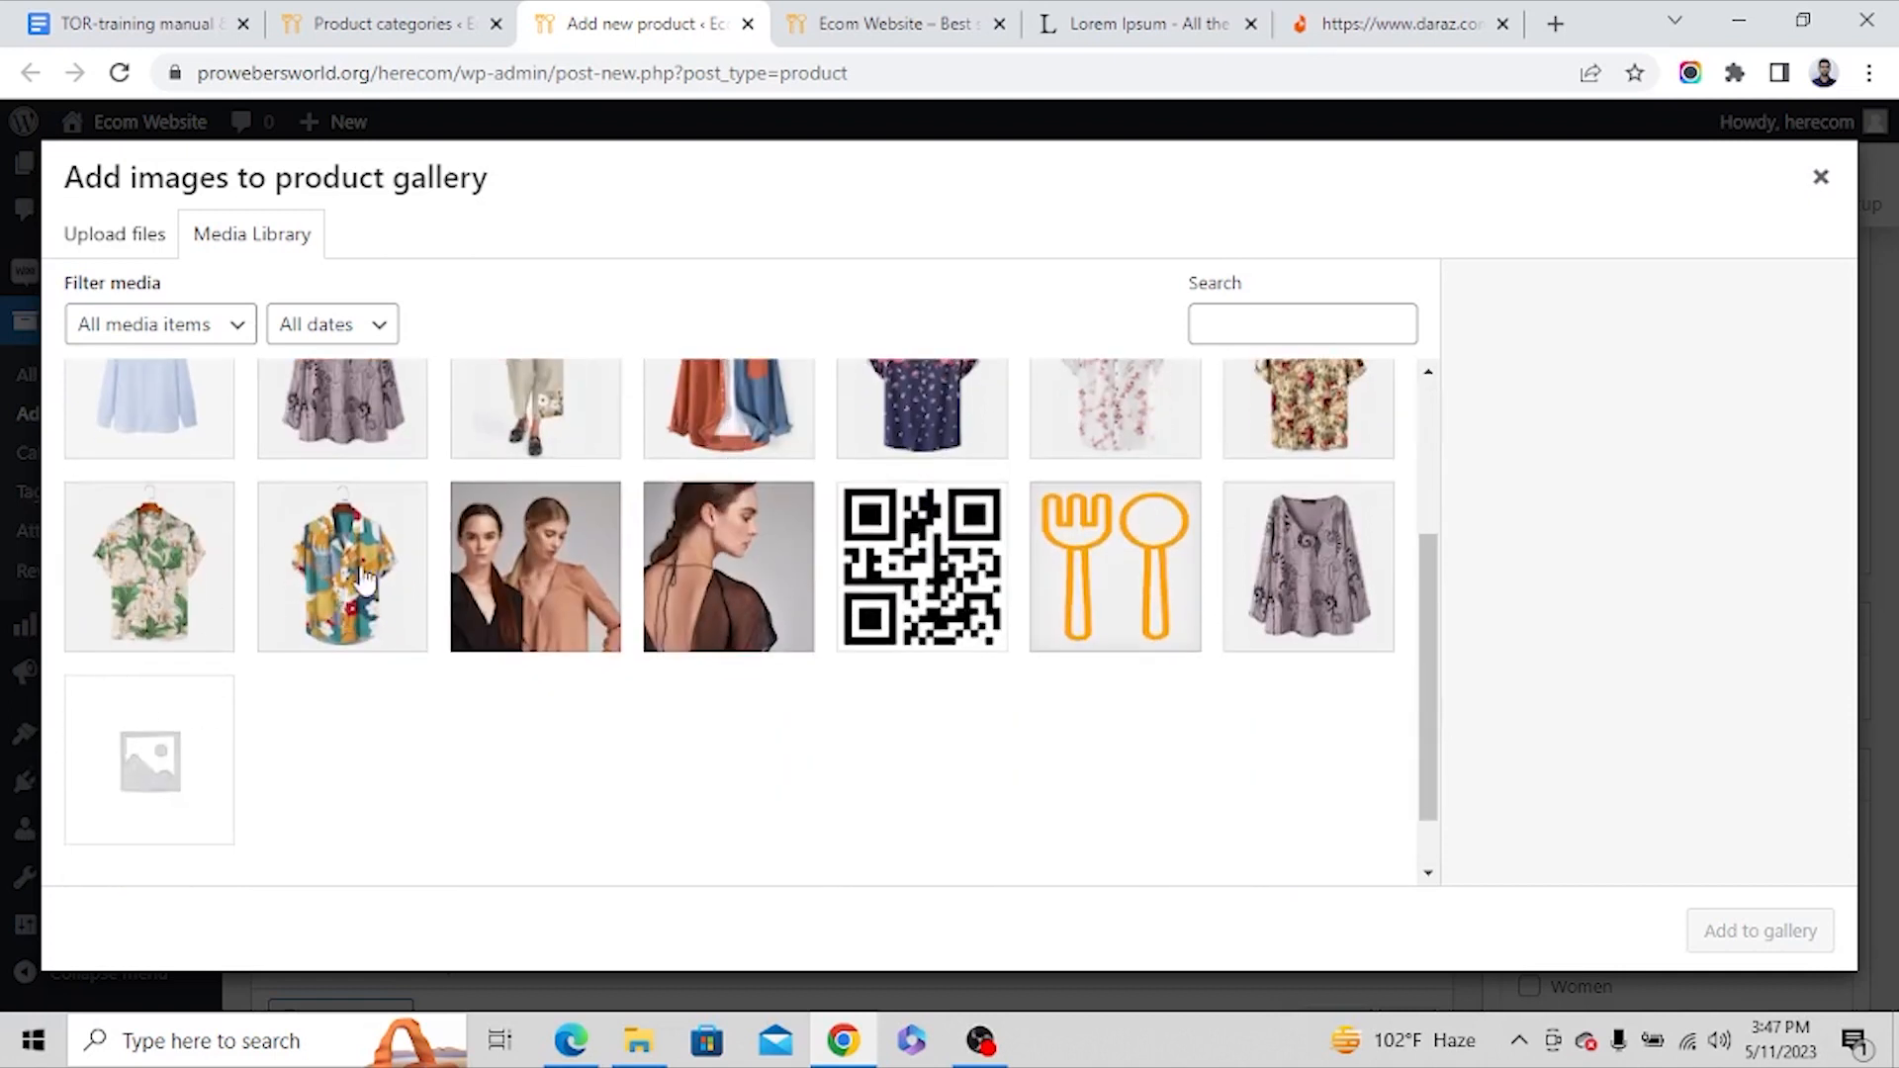
{"action": "left_click", "coordinate": [366, 641]}
{"action": "left_click", "coordinate": [1795, 935]}
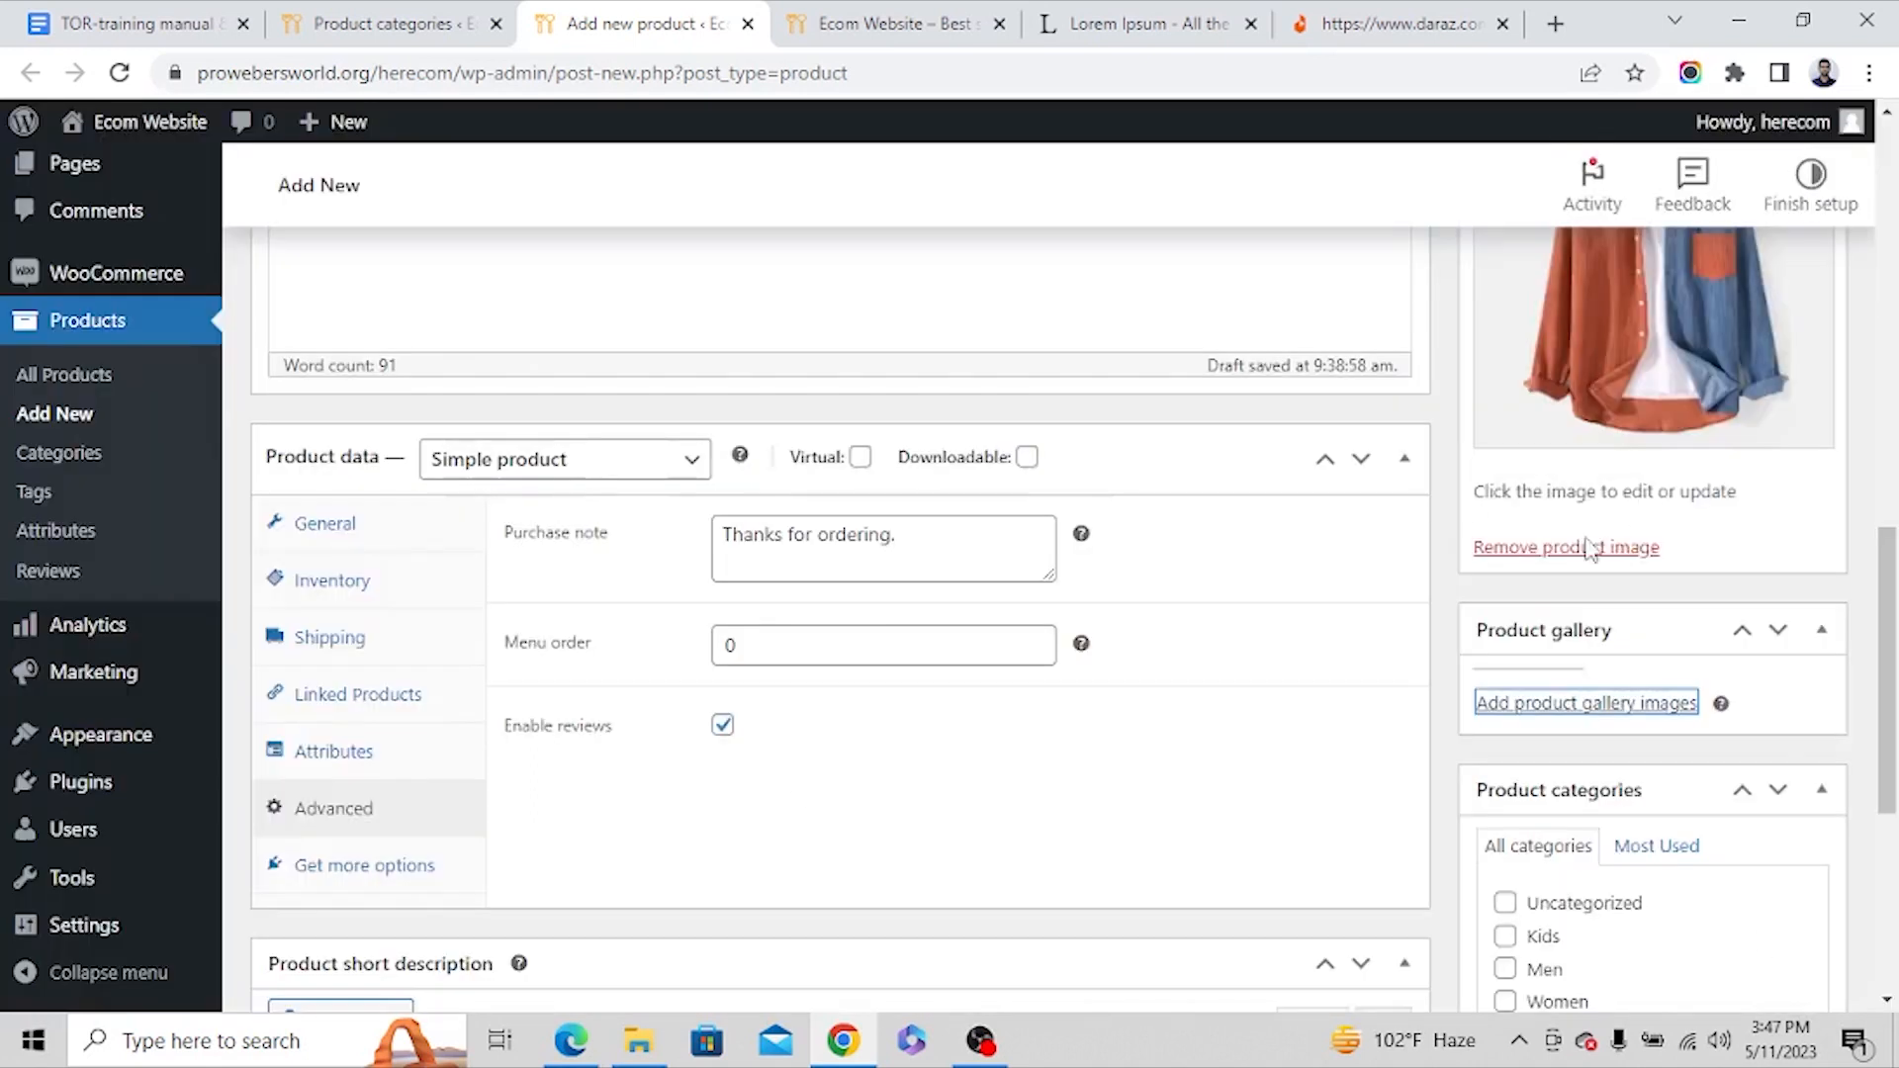
Fill in a new product category named Shirt with Men as its parent category, without adding it.
{"action": "scroll", "coordinate": [1605, 776], "scroll_direction": "down", "scroll_amount": 4}
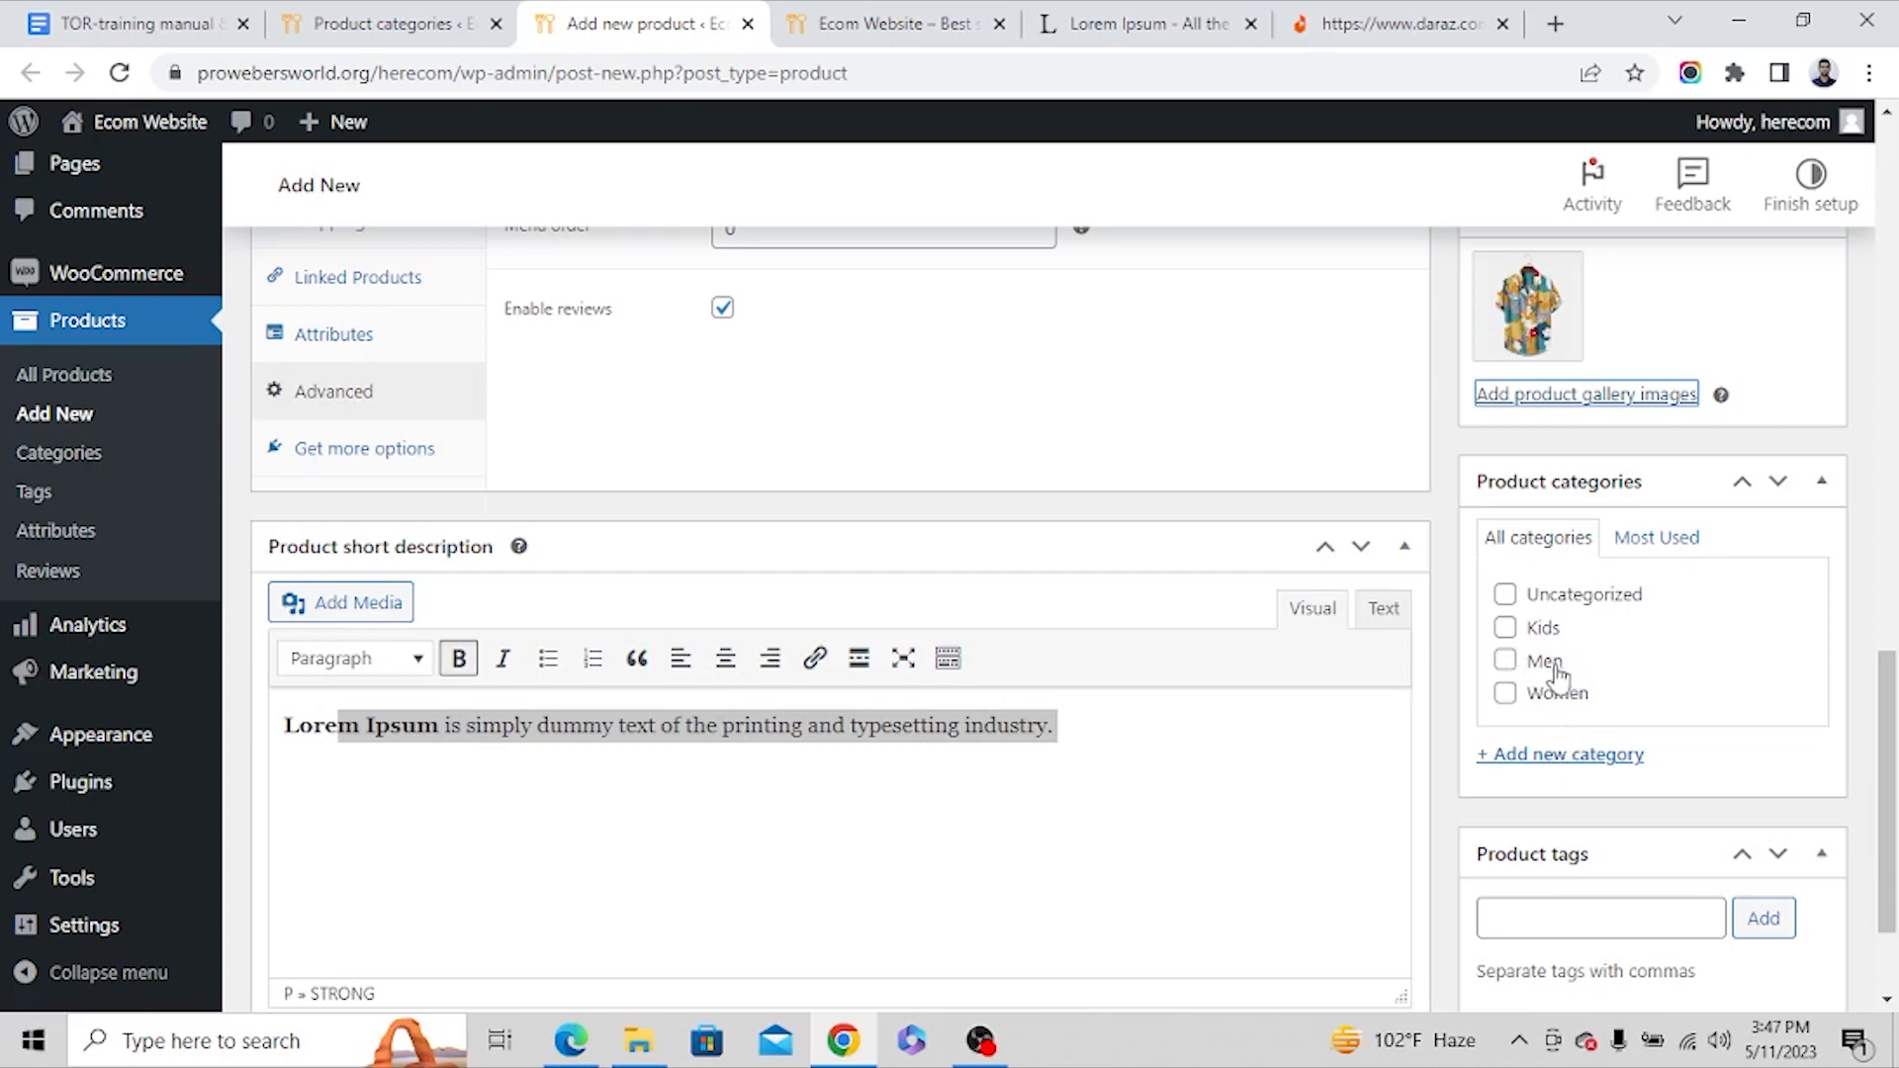
{"action": "left_click", "coordinate": [1553, 769]}
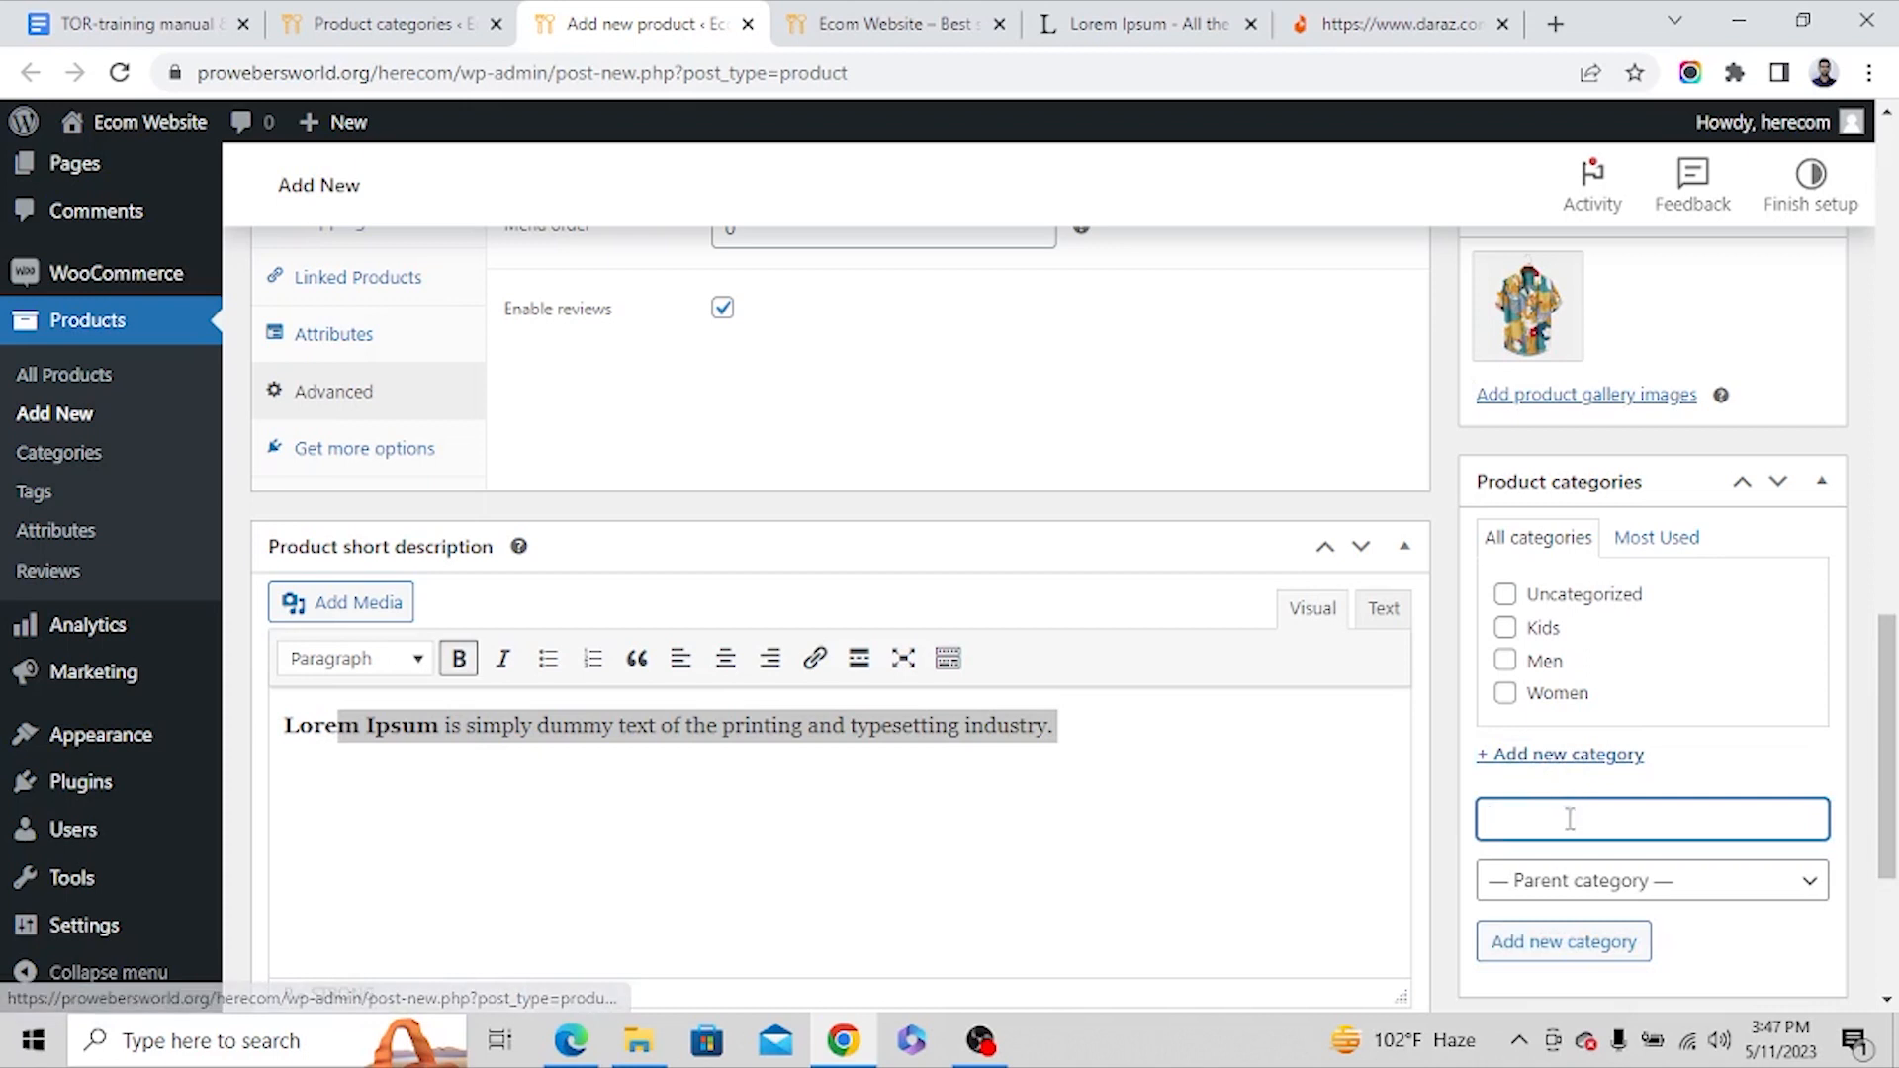
{"action": "left_click", "coordinate": [1563, 806]}
{"action": "type", "text": "Shirt"}
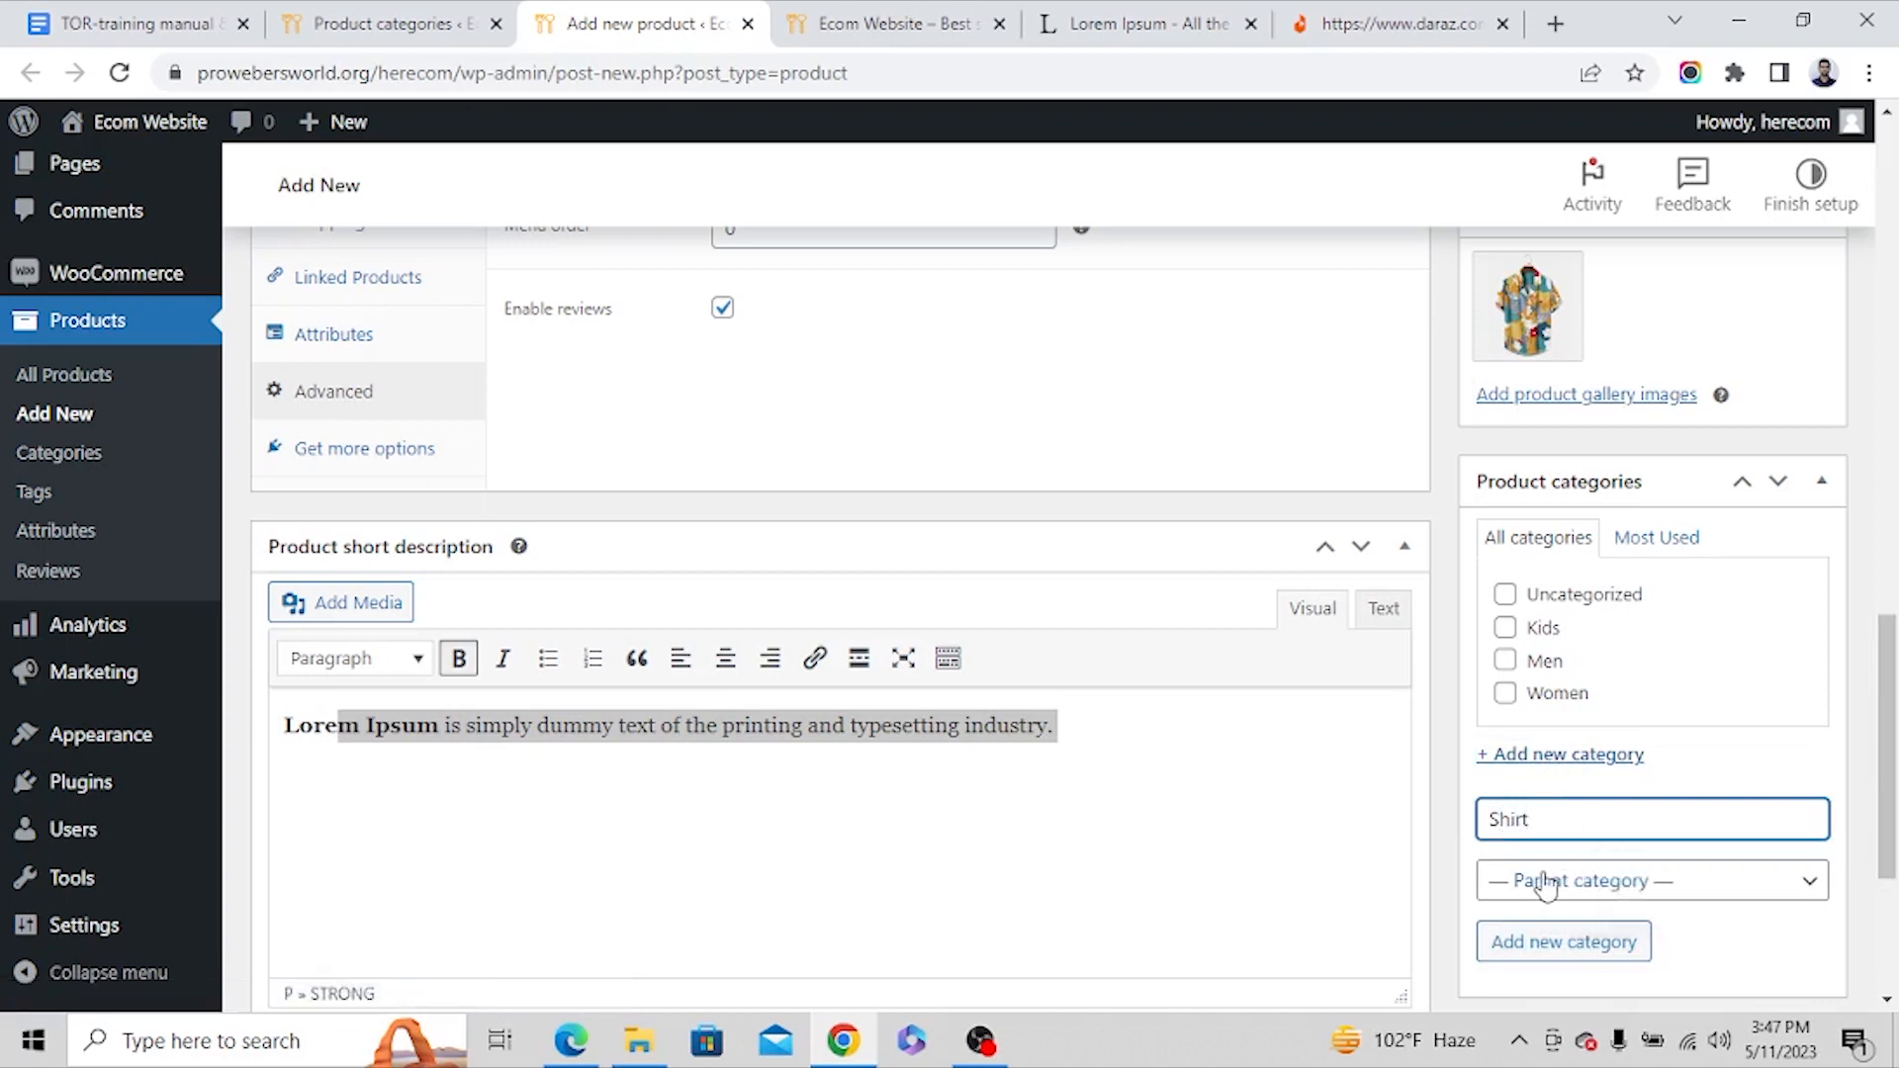
{"action": "left_click", "coordinate": [1548, 883]}
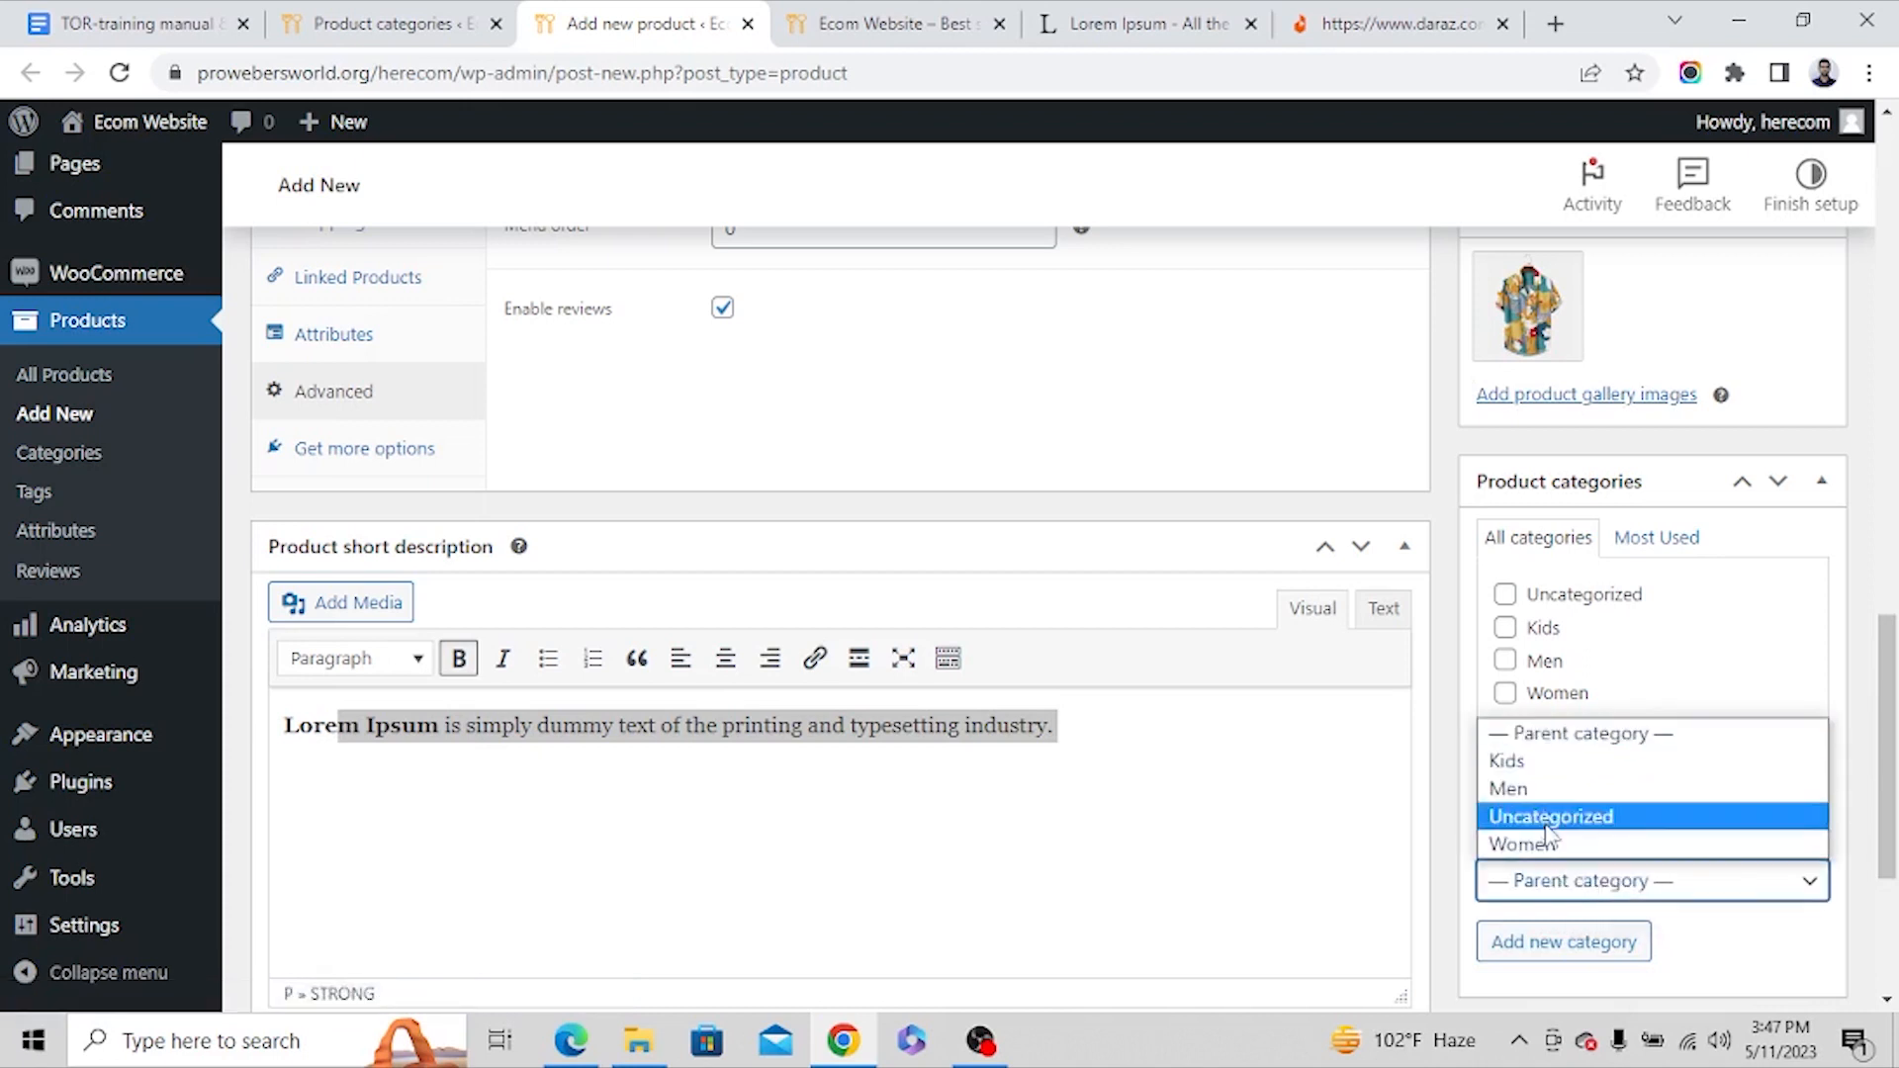
{"action": "left_click", "coordinate": [1547, 786]}
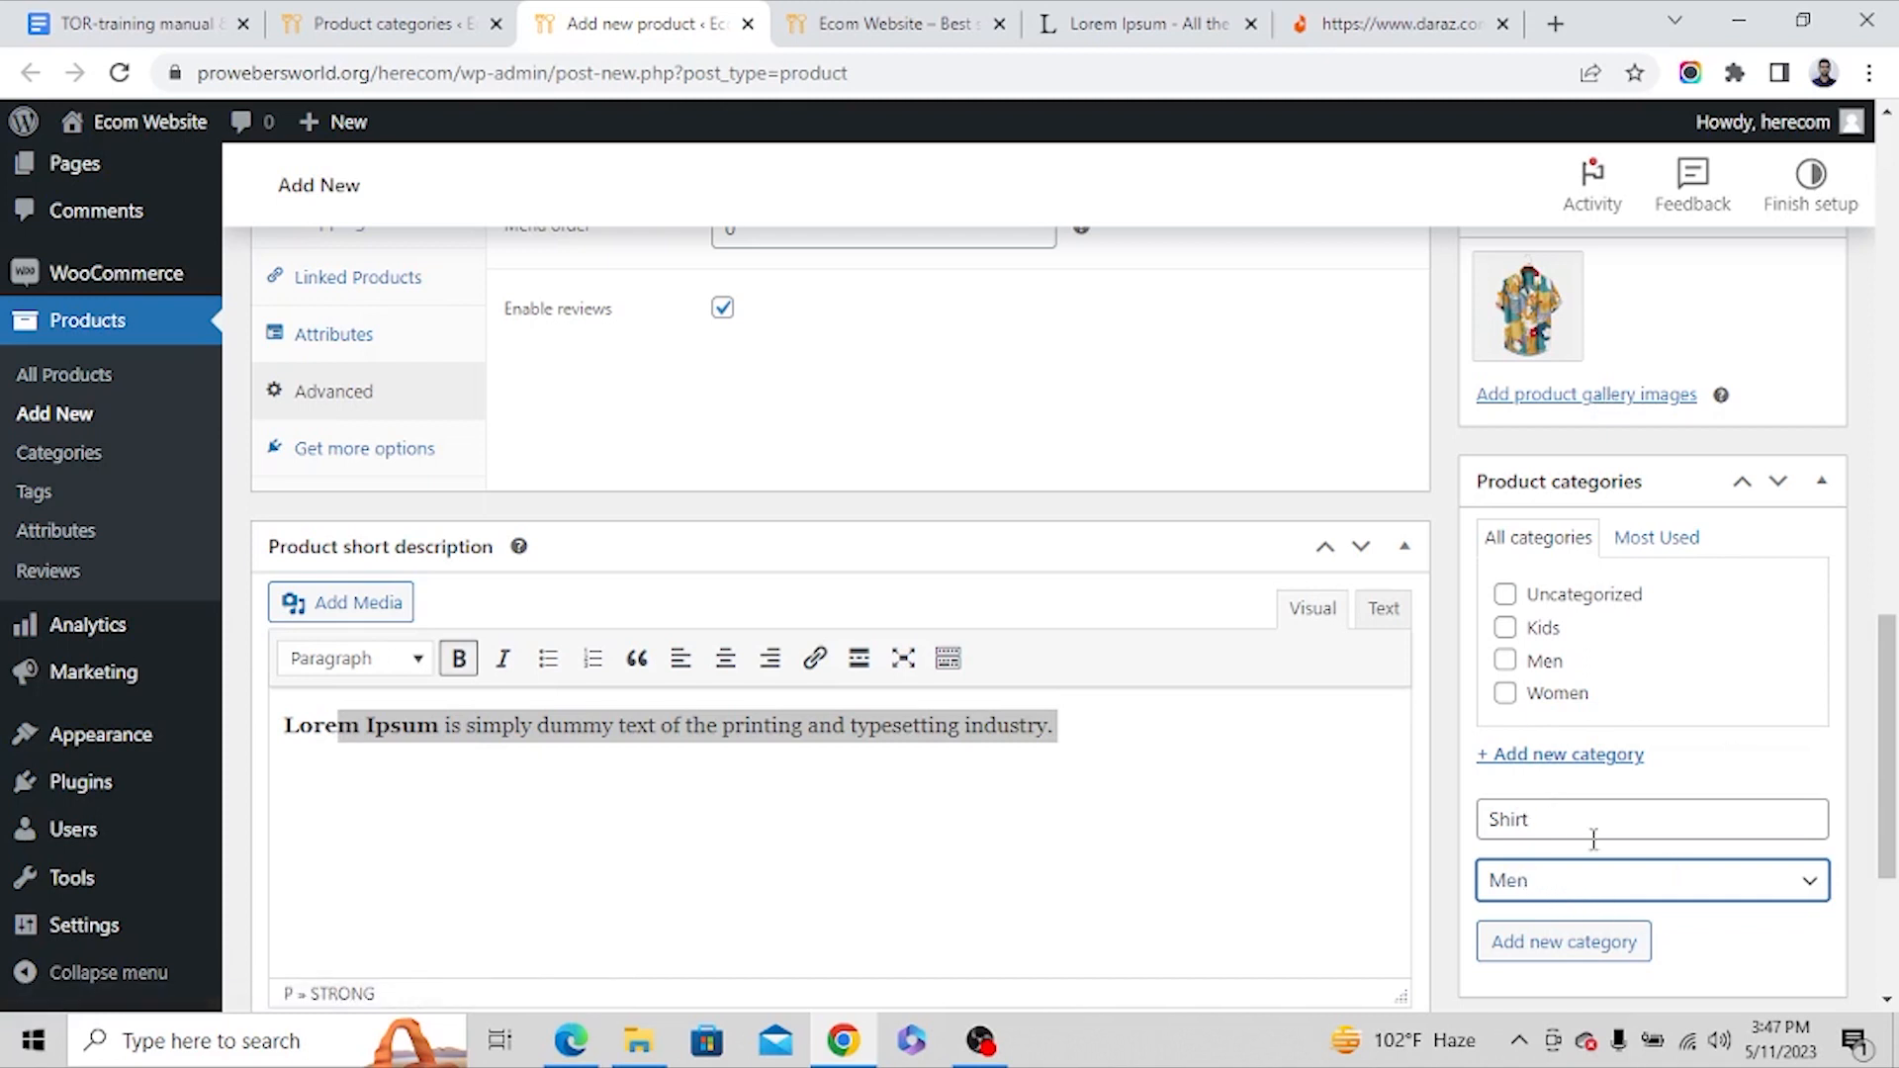
Add the product tags shirt and cotton shirt.
{"action": "scroll", "coordinate": [1593, 839], "scroll_direction": "down", "scroll_amount": 4}
{"action": "left_click", "coordinate": [1545, 741]}
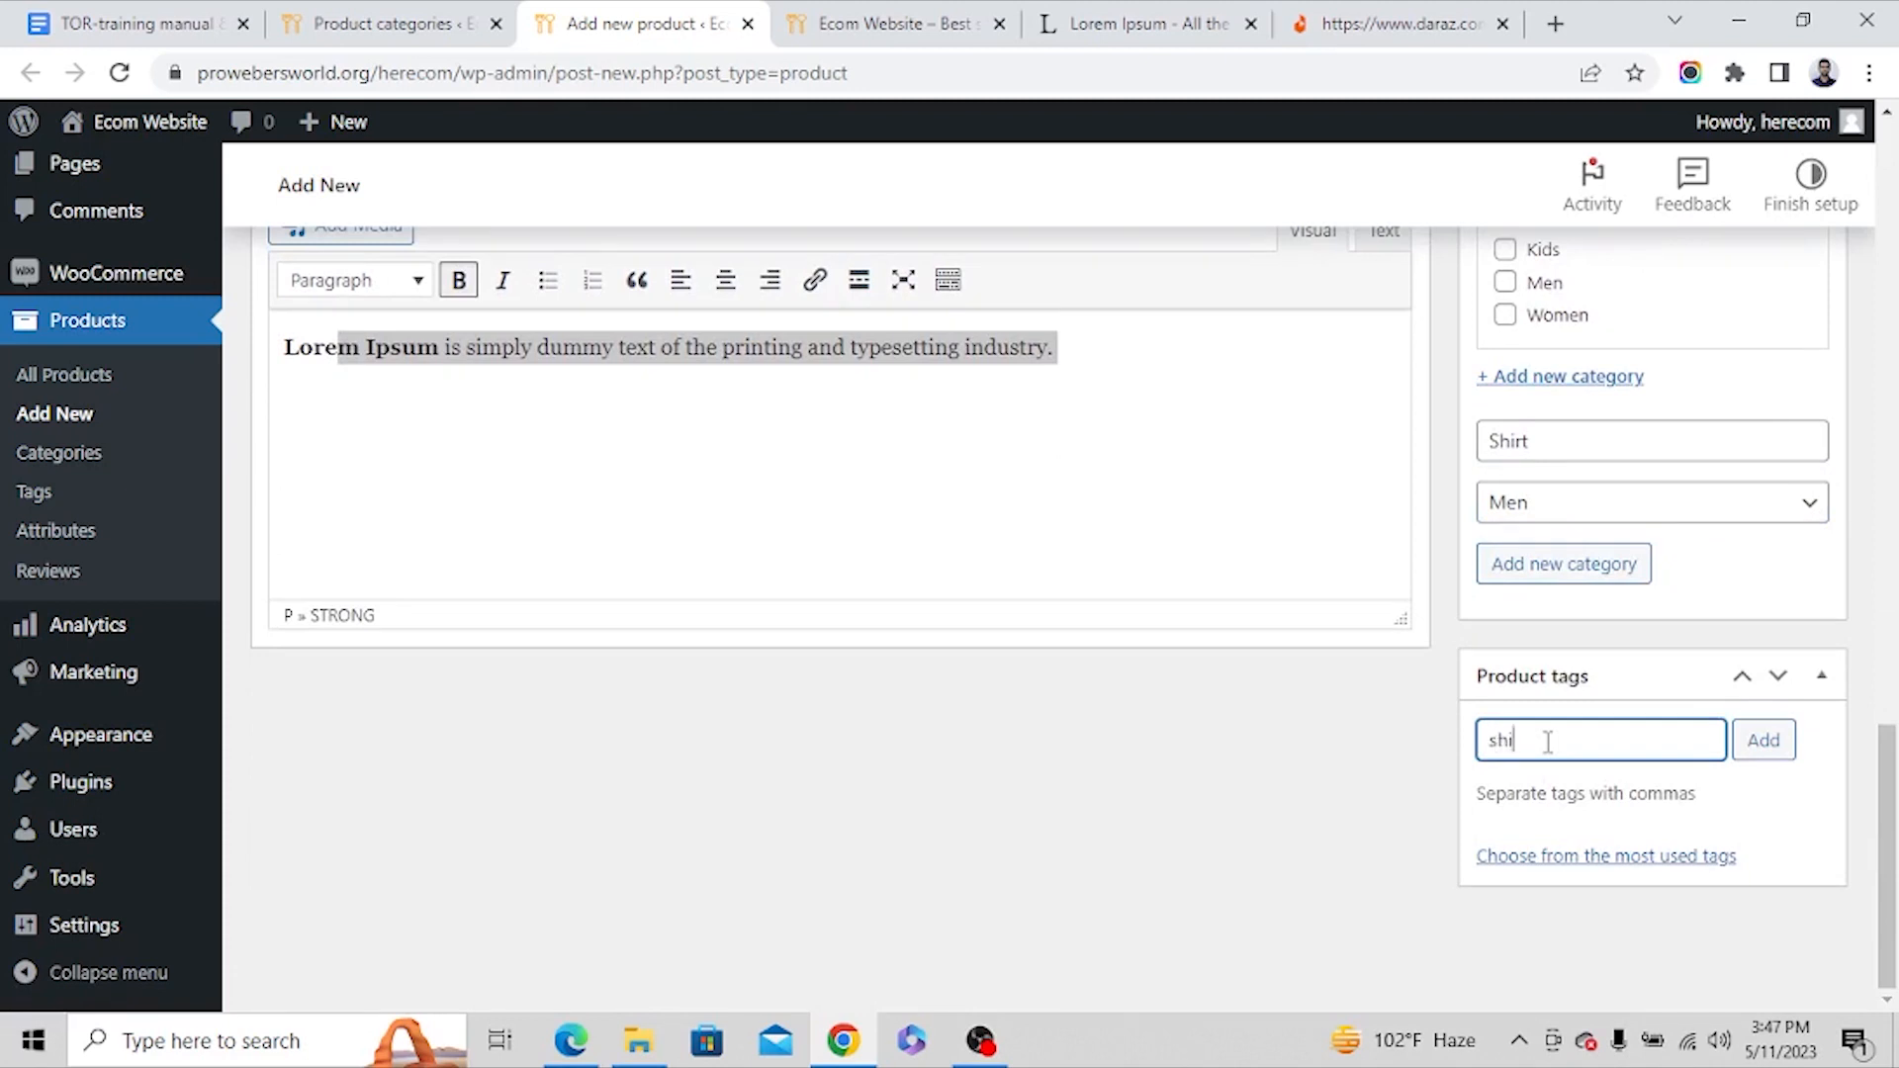
{"action": "key", "text": "Return"}
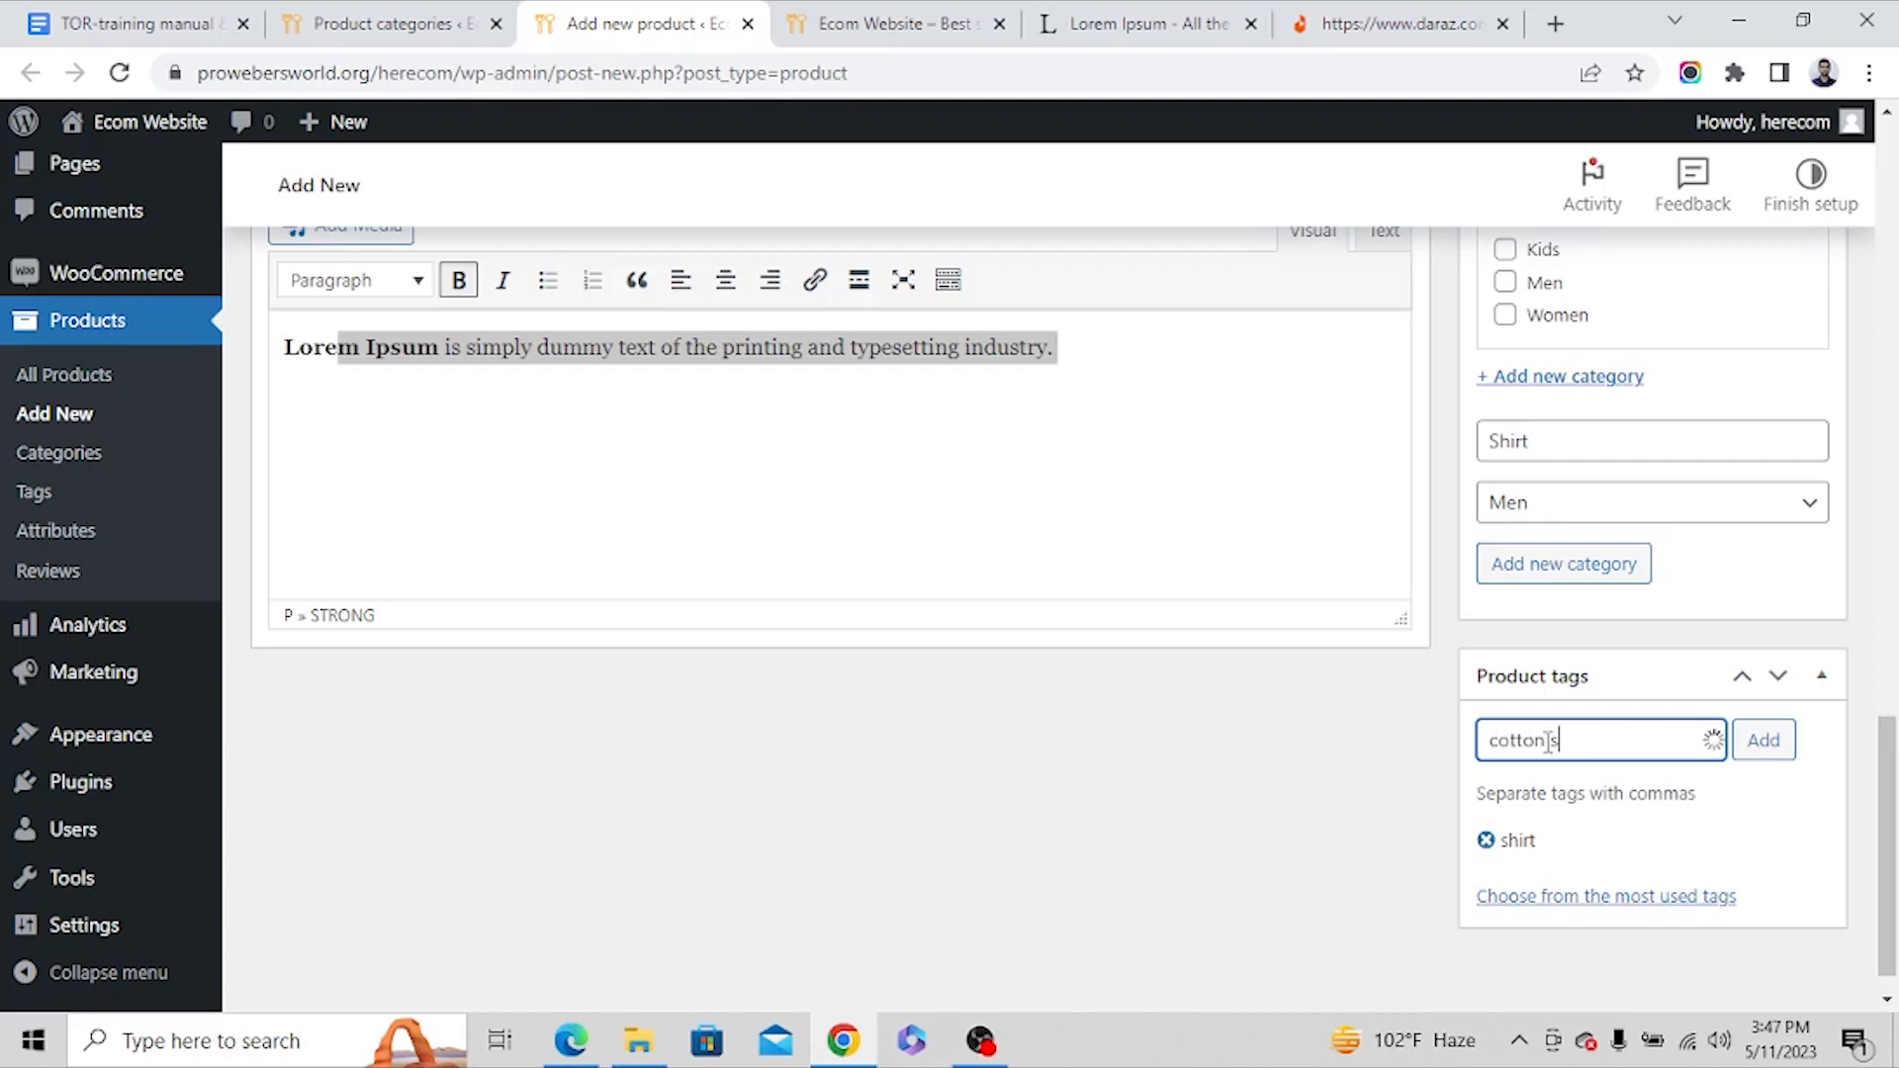
{"action": "type", "text": "cotton shirt"}
{"action": "key", "text": "Return"}
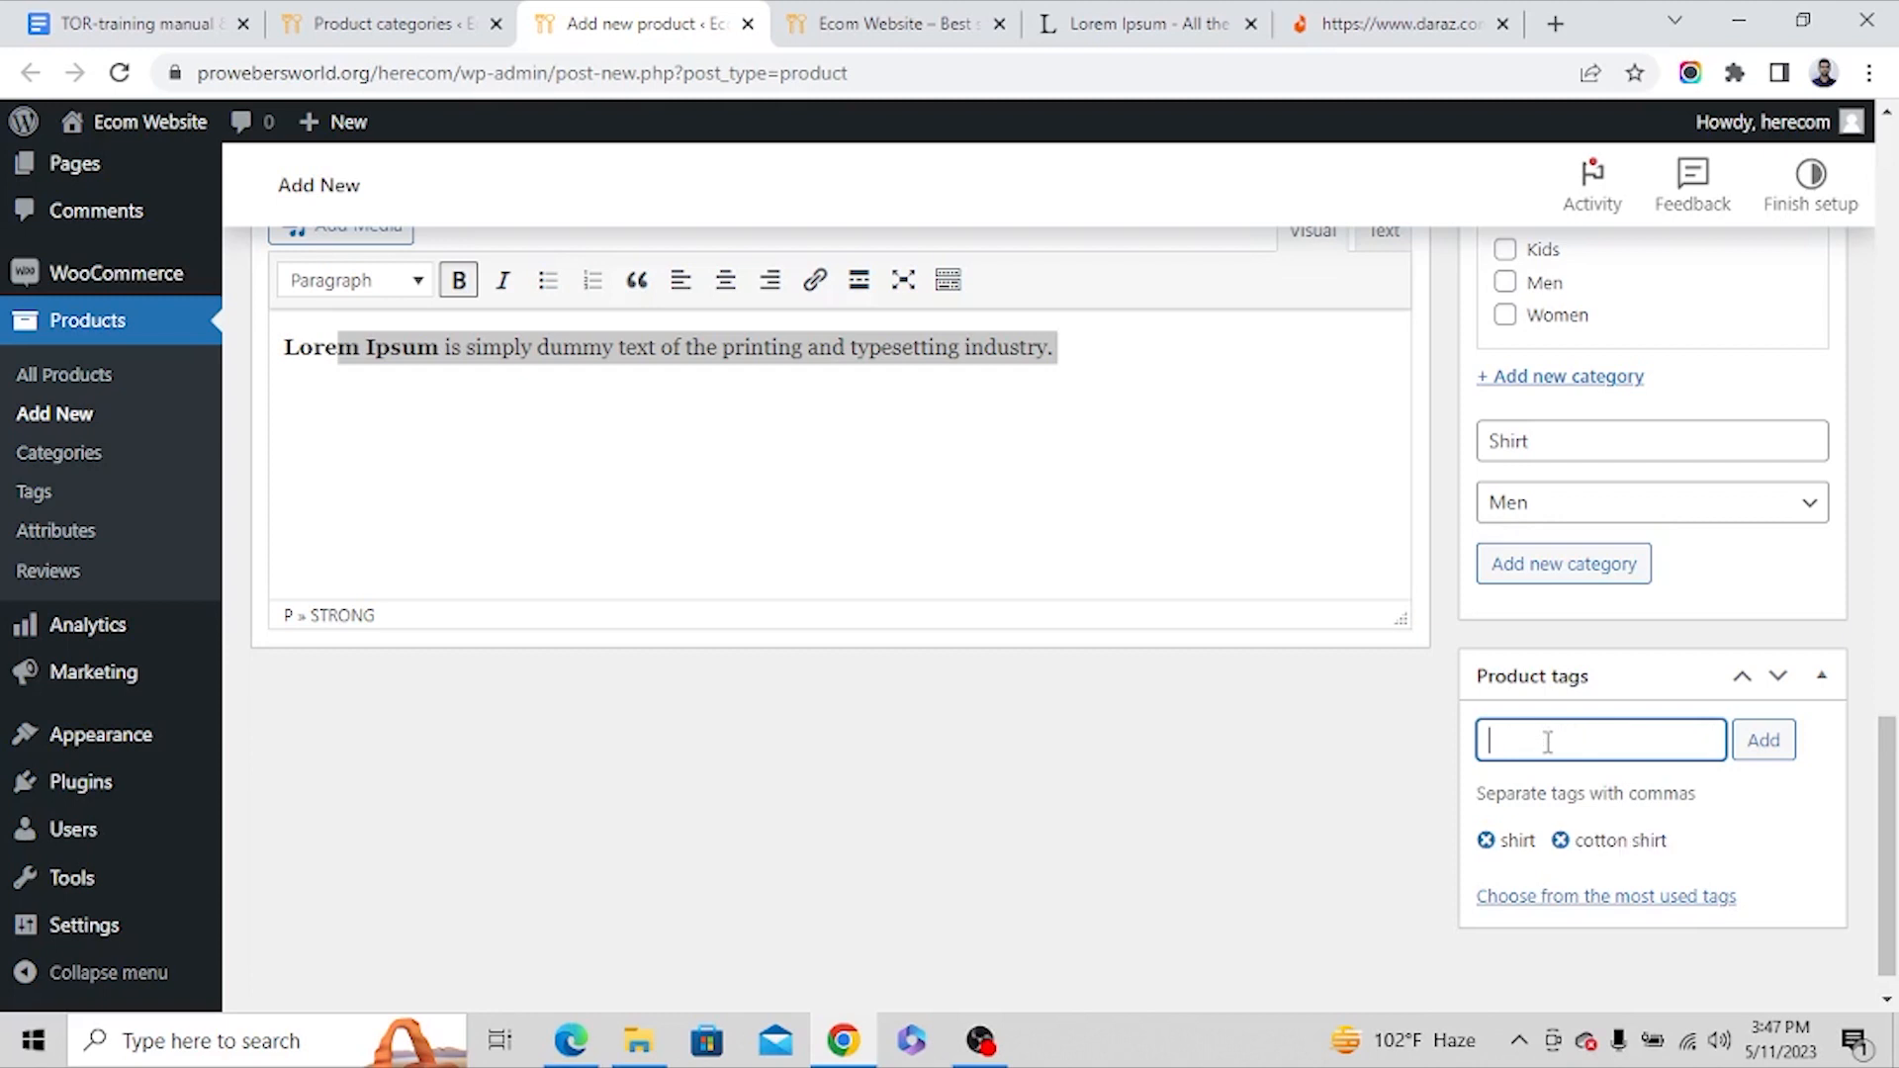
Publish the Cotton Shirt product.
{"action": "scroll", "coordinate": [1582, 855], "scroll_direction": "down", "scroll_amount": 5}
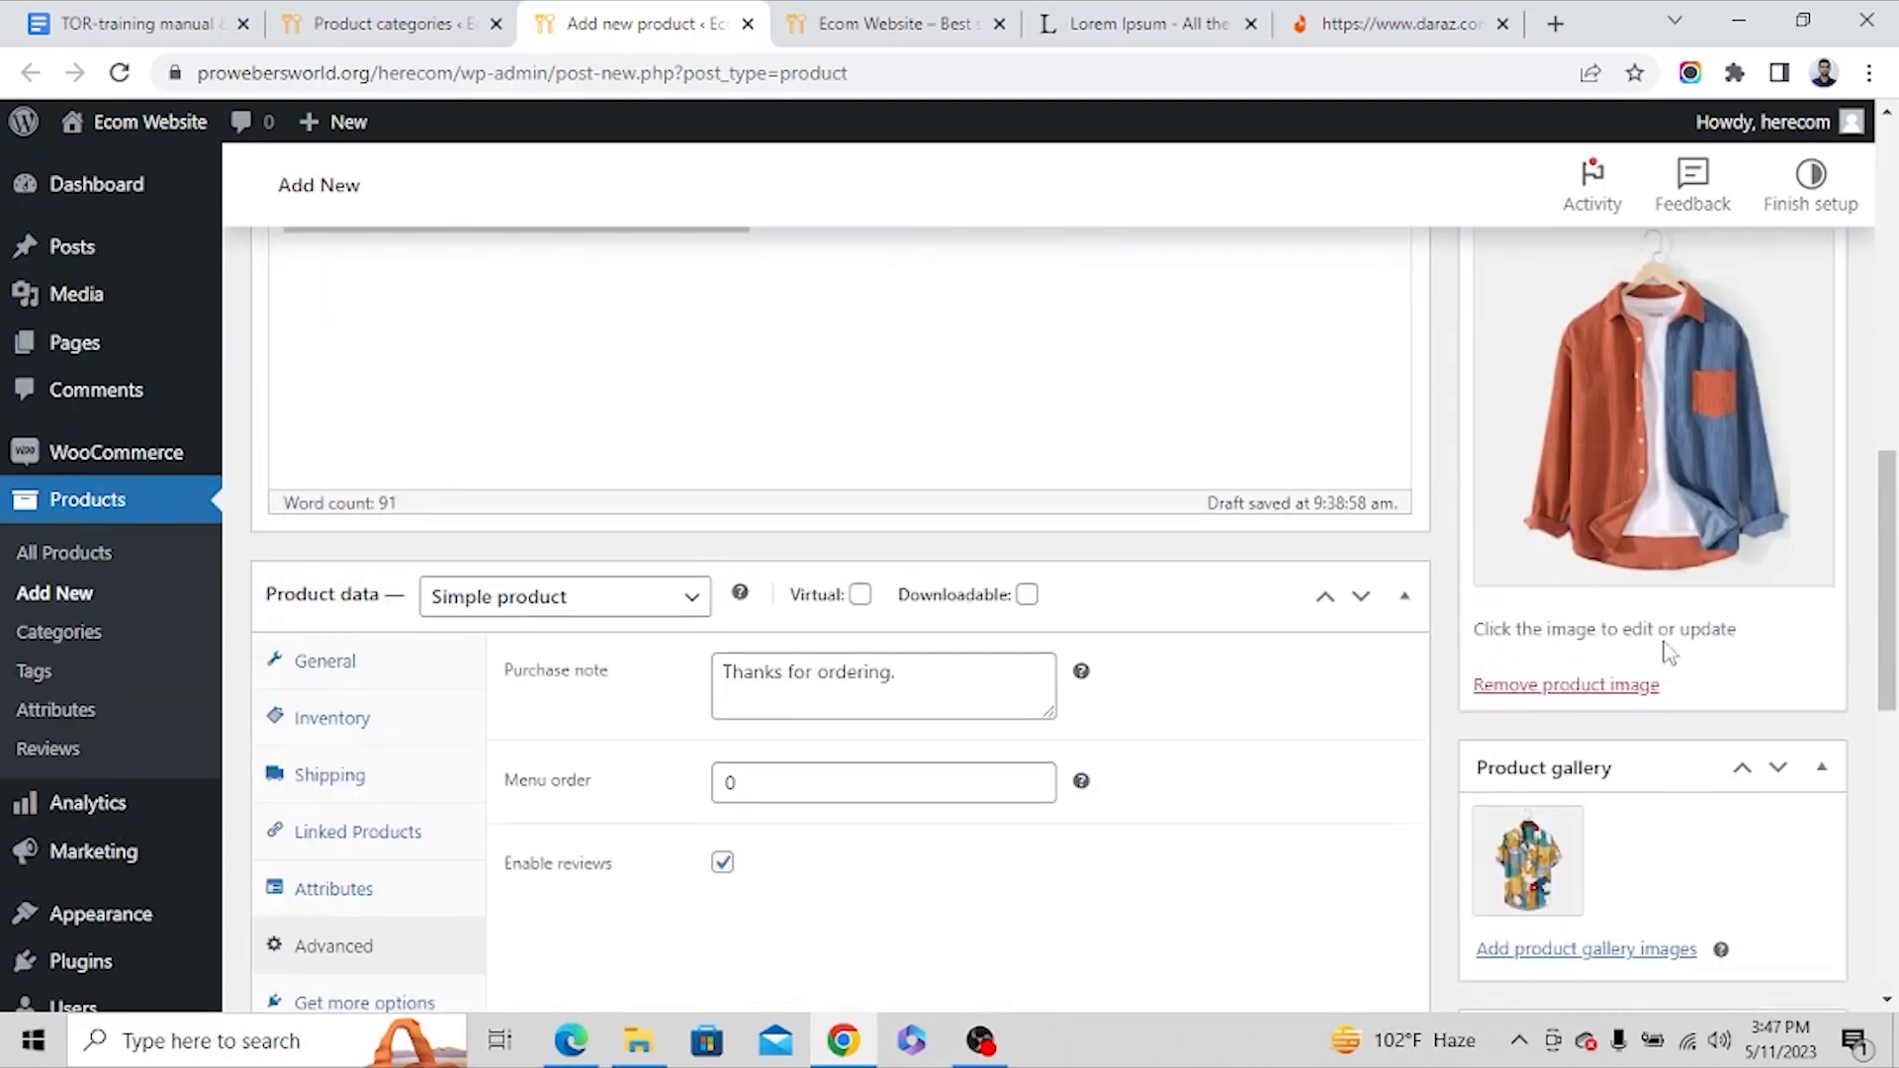
{"action": "scroll", "coordinate": [1653, 692], "scroll_direction": "up", "scroll_amount": 15}
{"action": "scroll", "coordinate": [1660, 680], "scroll_direction": "down", "scroll_amount": 4}
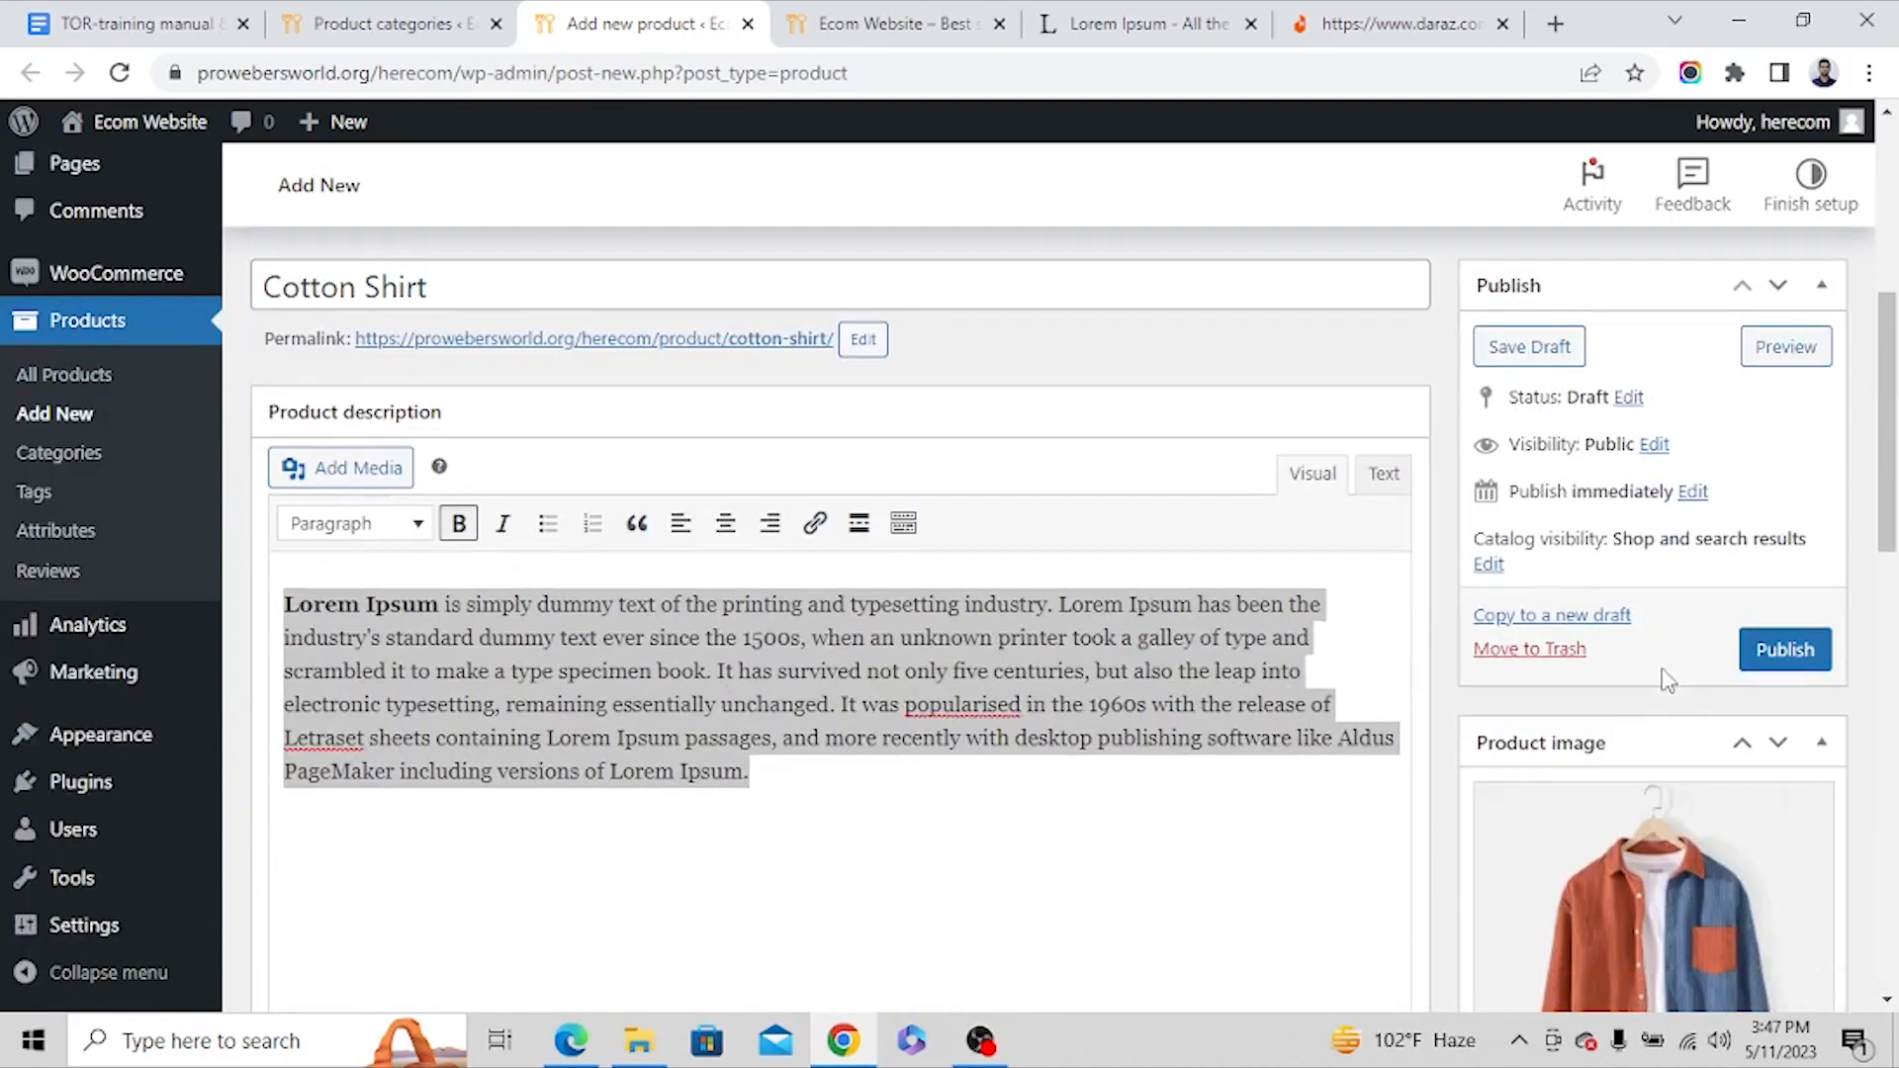
{"action": "left_click", "coordinate": [1788, 651]}
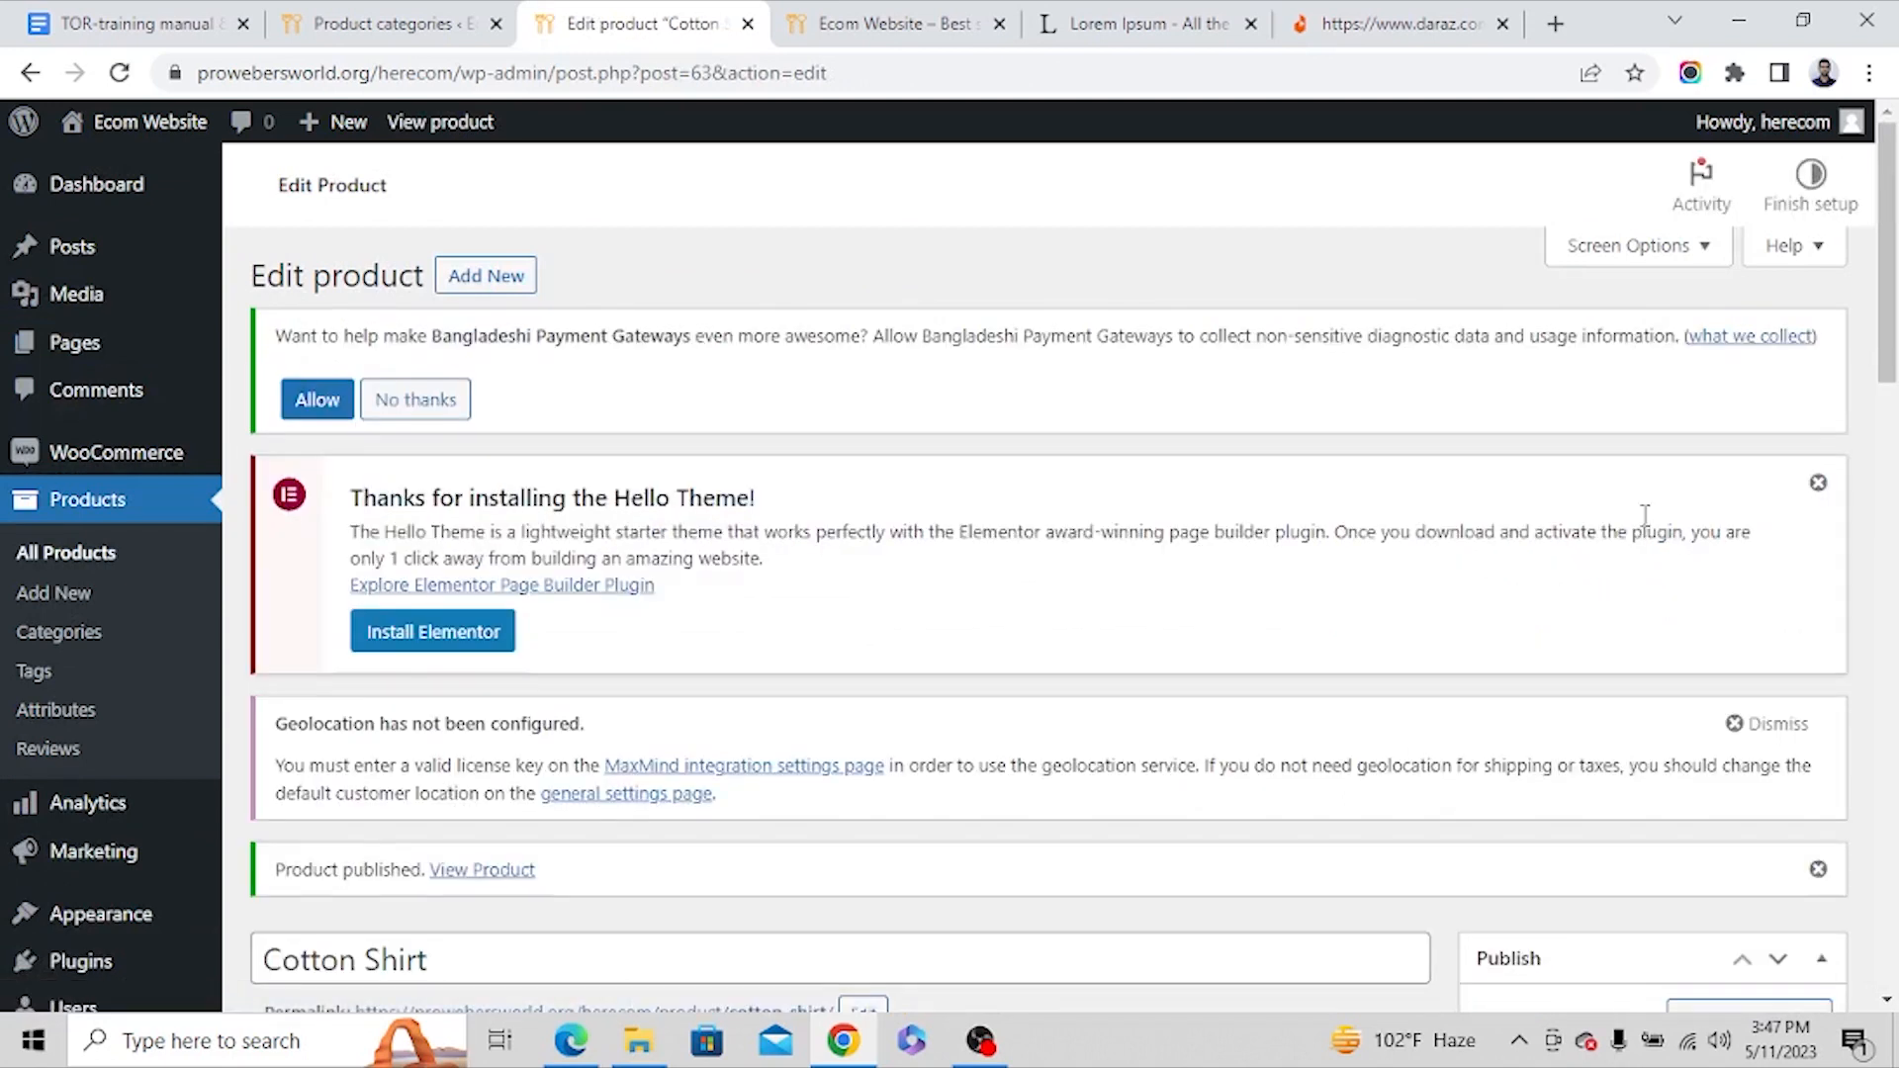
Check the store's home page navigation and open the WordPress menu editor for the main menu in a new tab.
{"action": "left_click", "coordinate": [839, 24]}
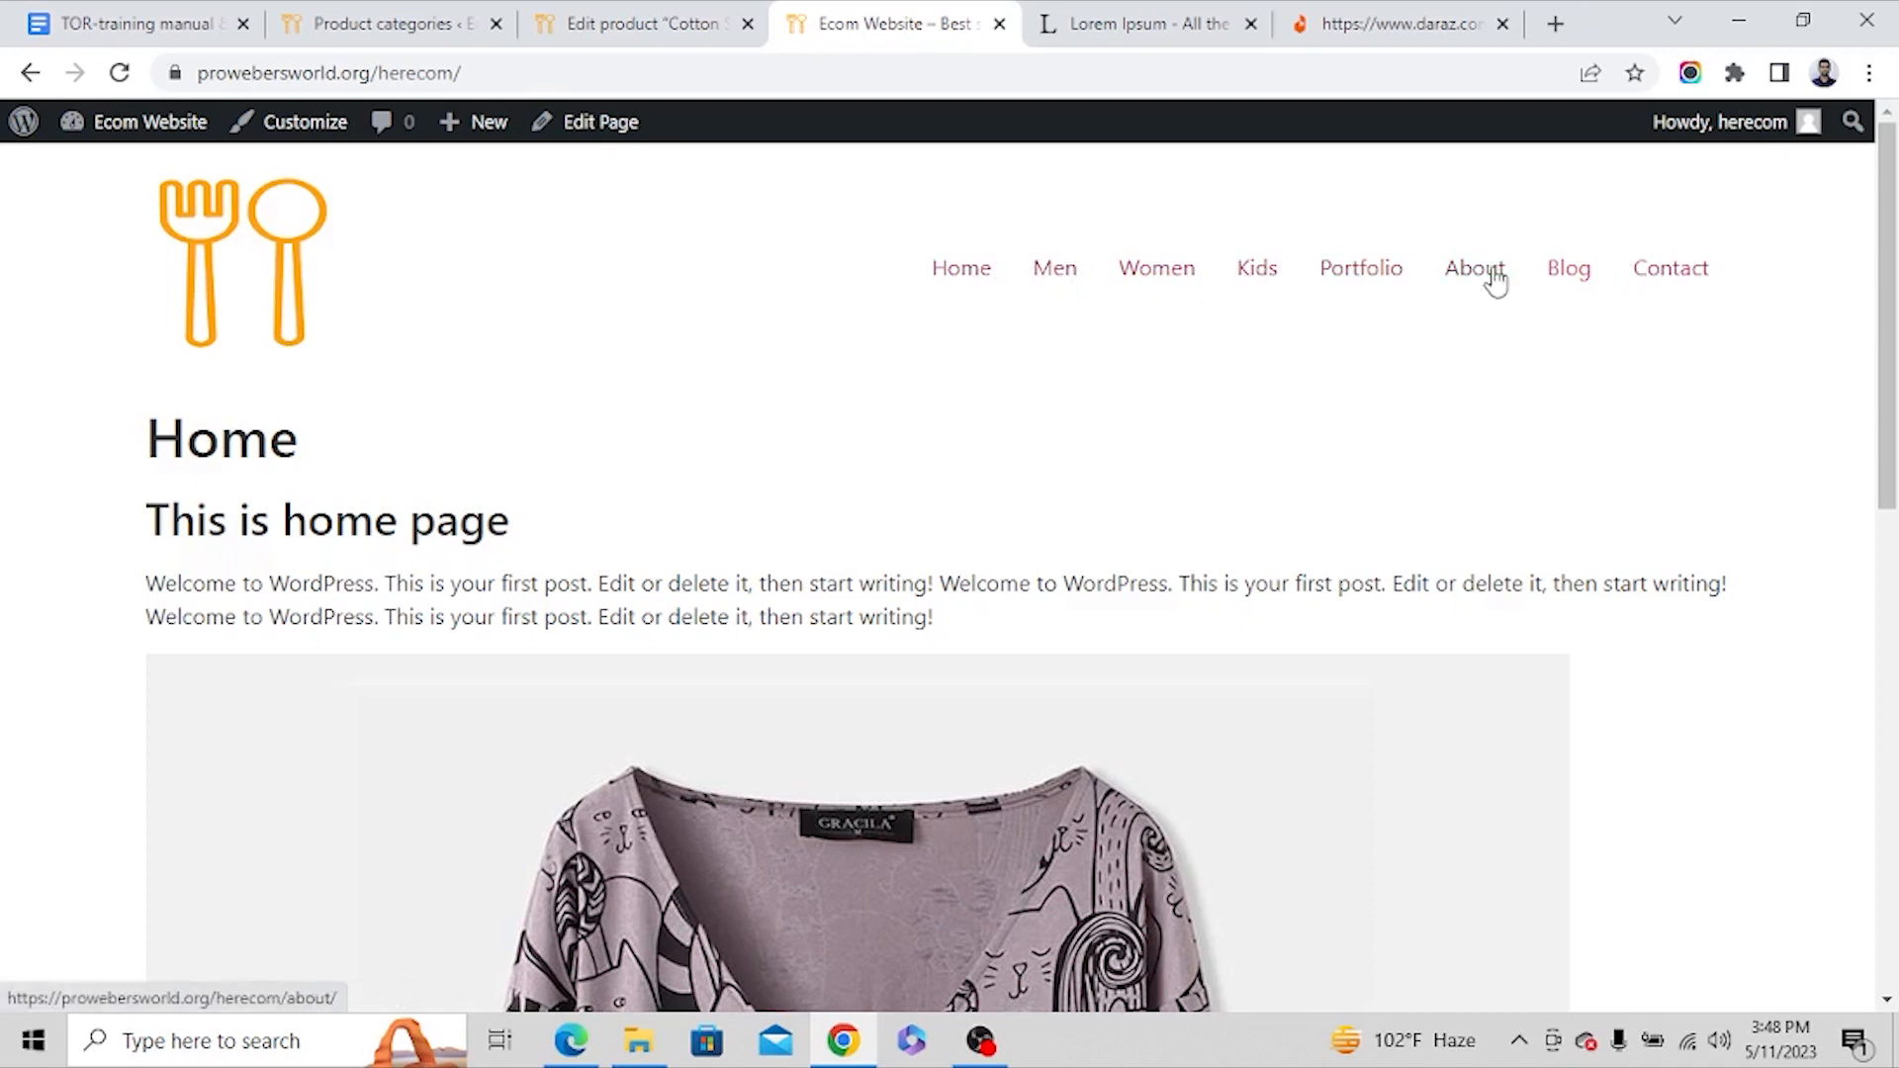
{"action": "left_click", "coordinate": [381, 23]}
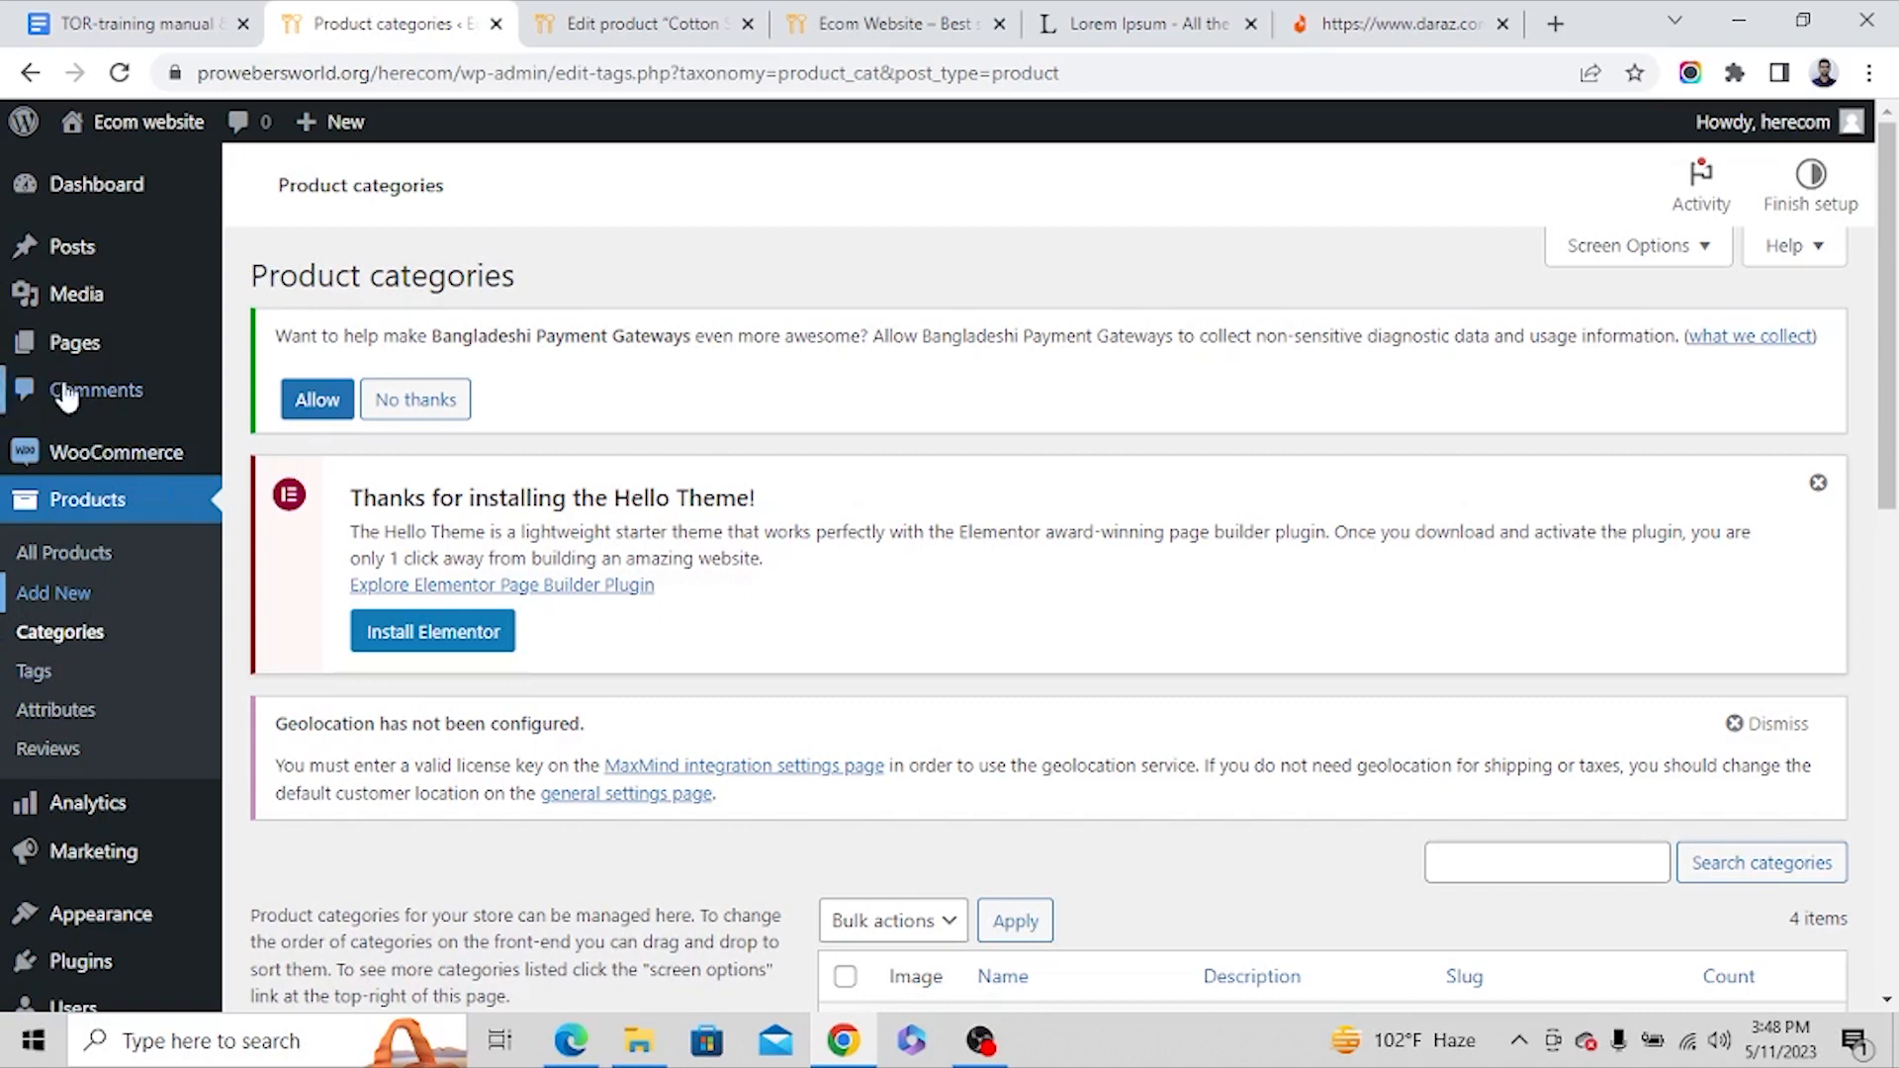
{"action": "scroll", "coordinate": [99, 756], "scroll_direction": "down", "scroll_amount": 1}
{"action": "mouse_move", "coordinate": [173, 799]}
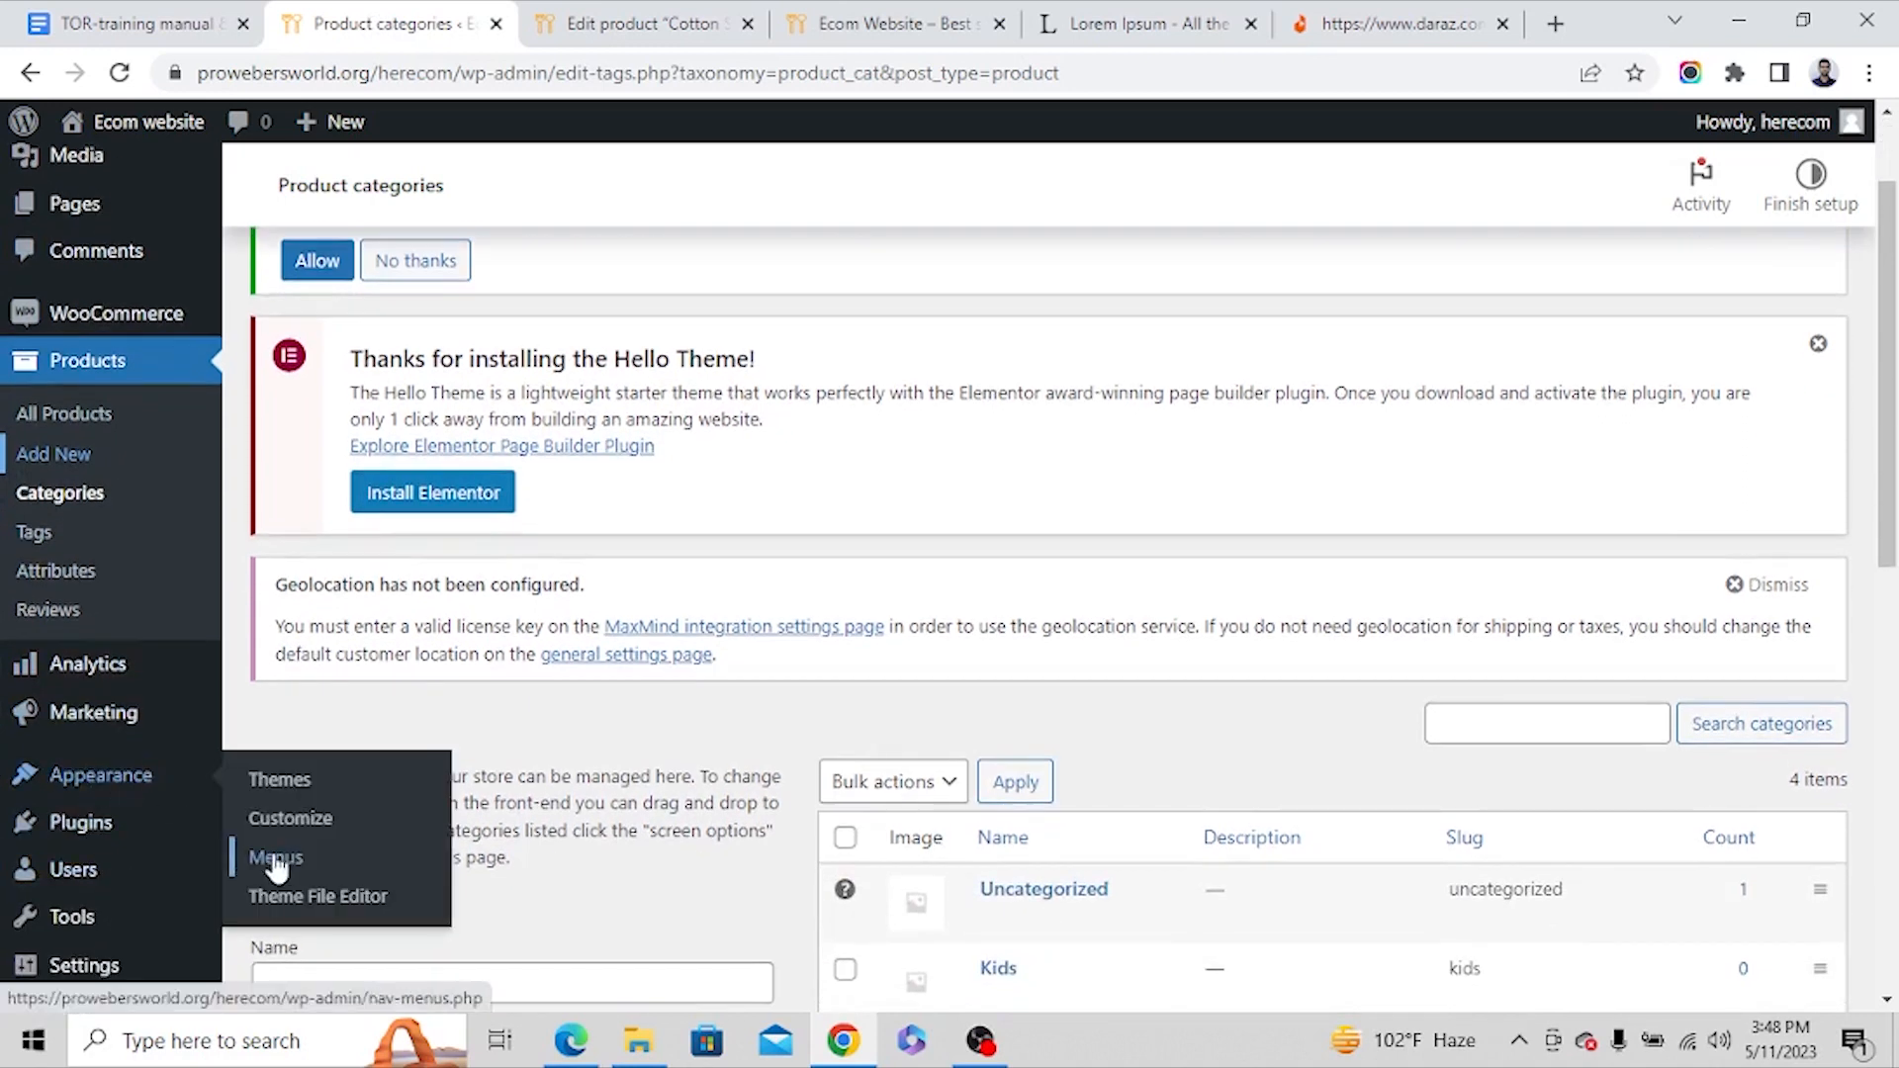
{"action": "middle_click", "coordinate": [274, 859]}
{"action": "left_click", "coordinate": [541, 30]}
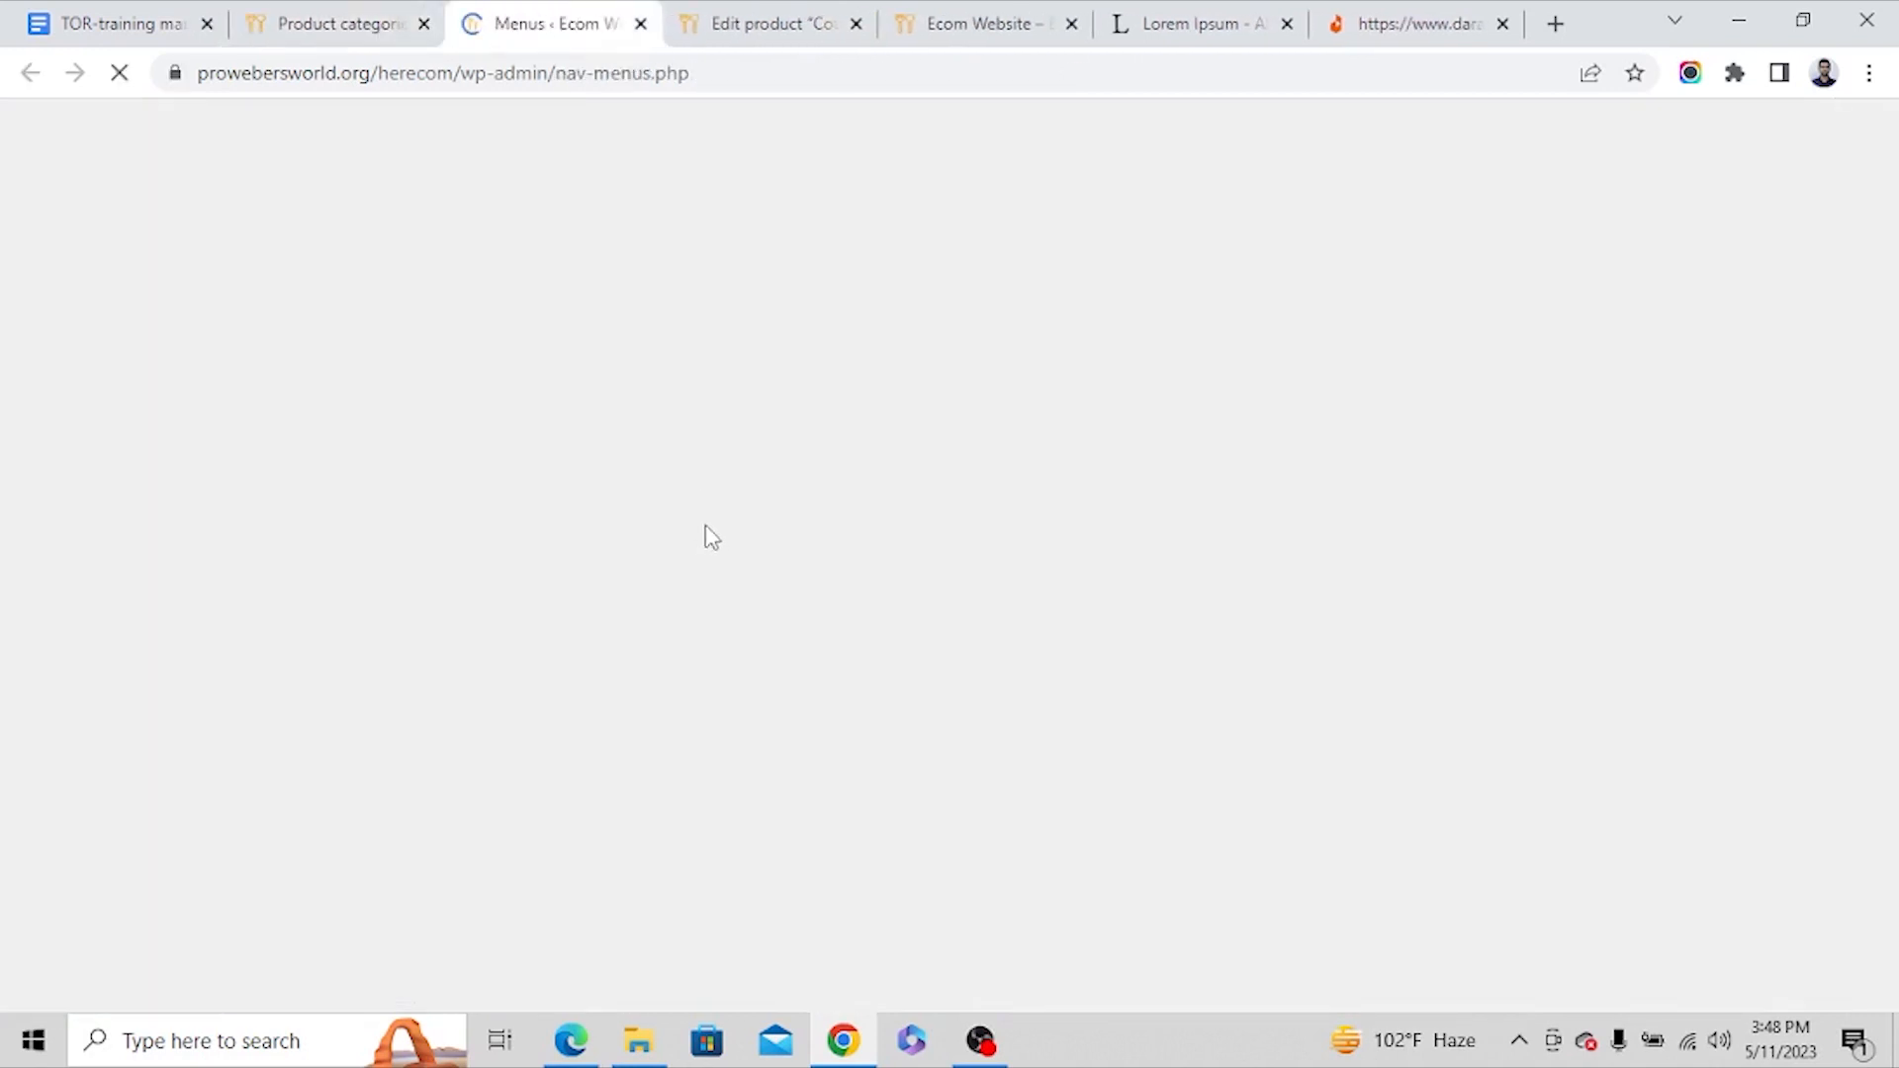
{"action": "scroll", "coordinate": [524, 732], "scroll_direction": "down", "scroll_amount": 3}
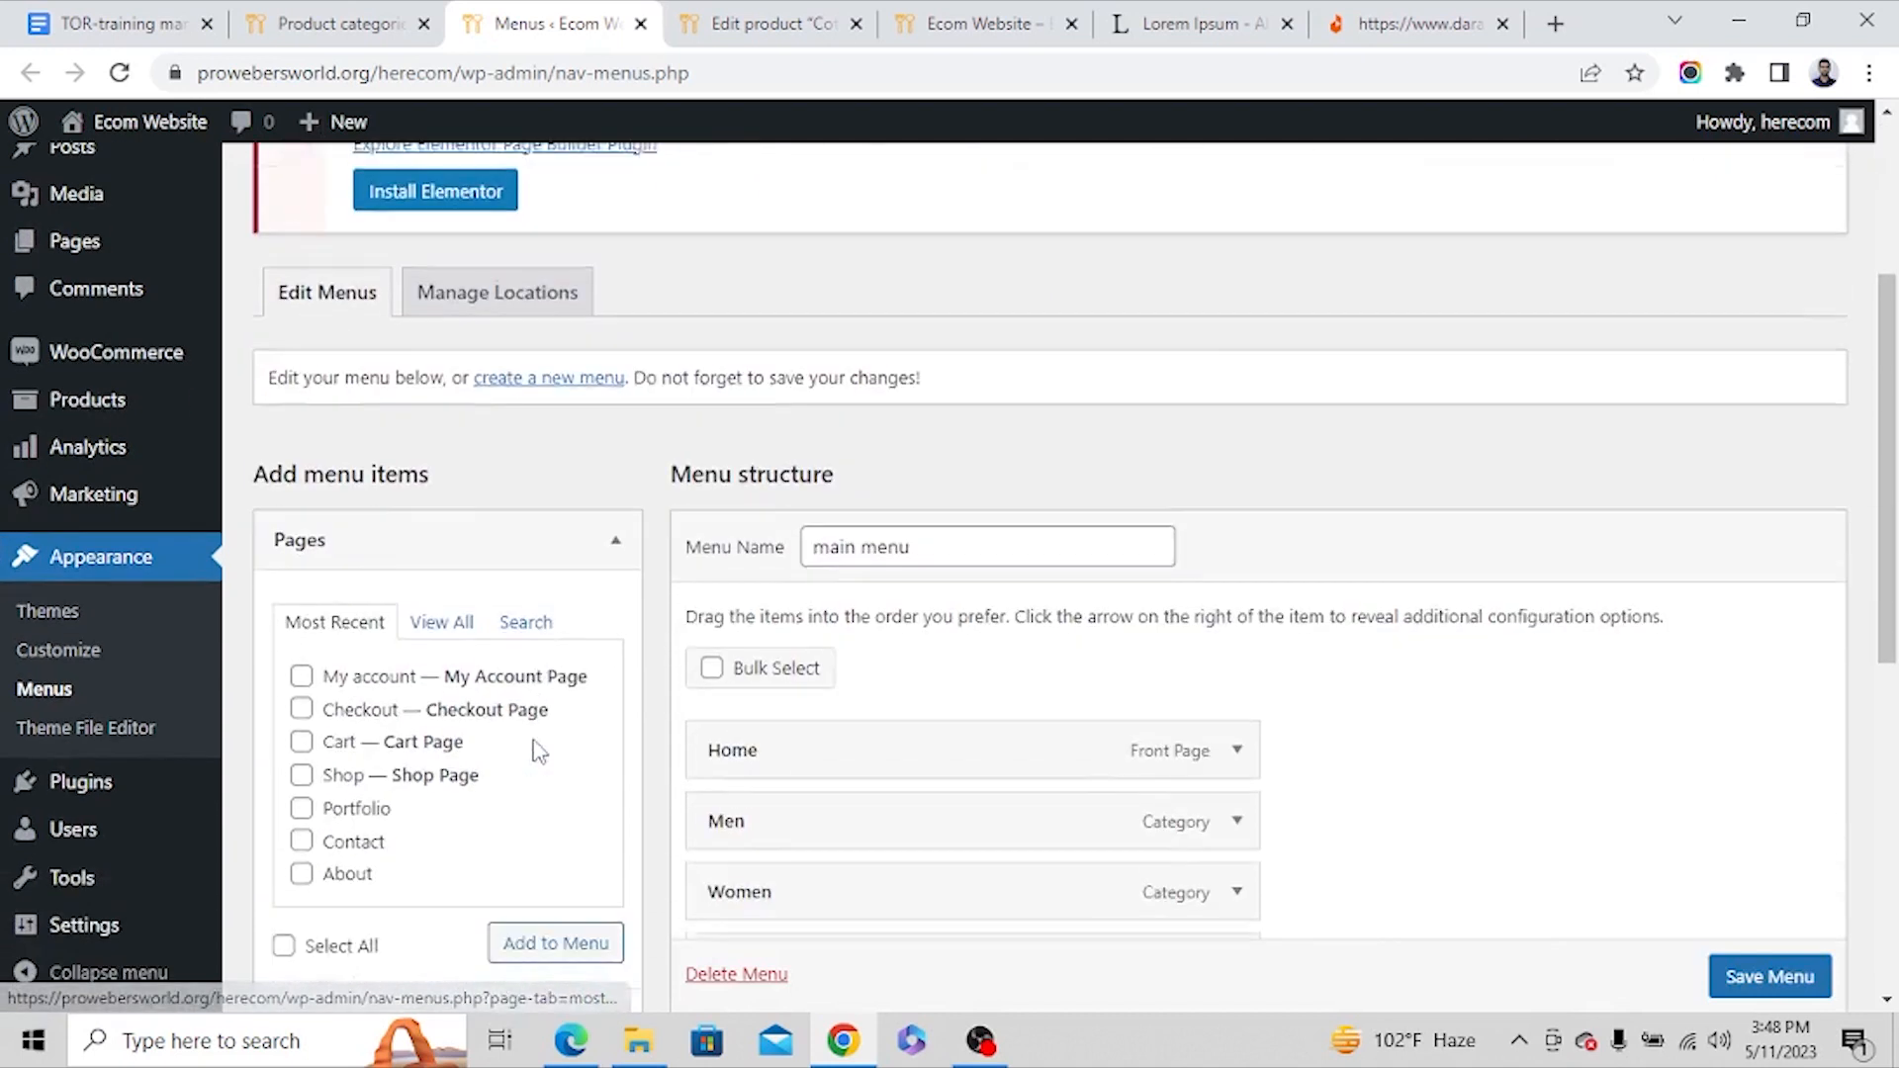
Add the Shop page to the main menu from the full list of pages.
{"action": "scroll", "coordinate": [524, 732], "scroll_direction": "down", "scroll_amount": 3}
{"action": "left_click", "coordinate": [443, 423]}
{"action": "scroll", "coordinate": [348, 621], "scroll_direction": "down", "scroll_amount": 1}
{"action": "scroll", "coordinate": [351, 614], "scroll_direction": "up", "scroll_amount": 1}
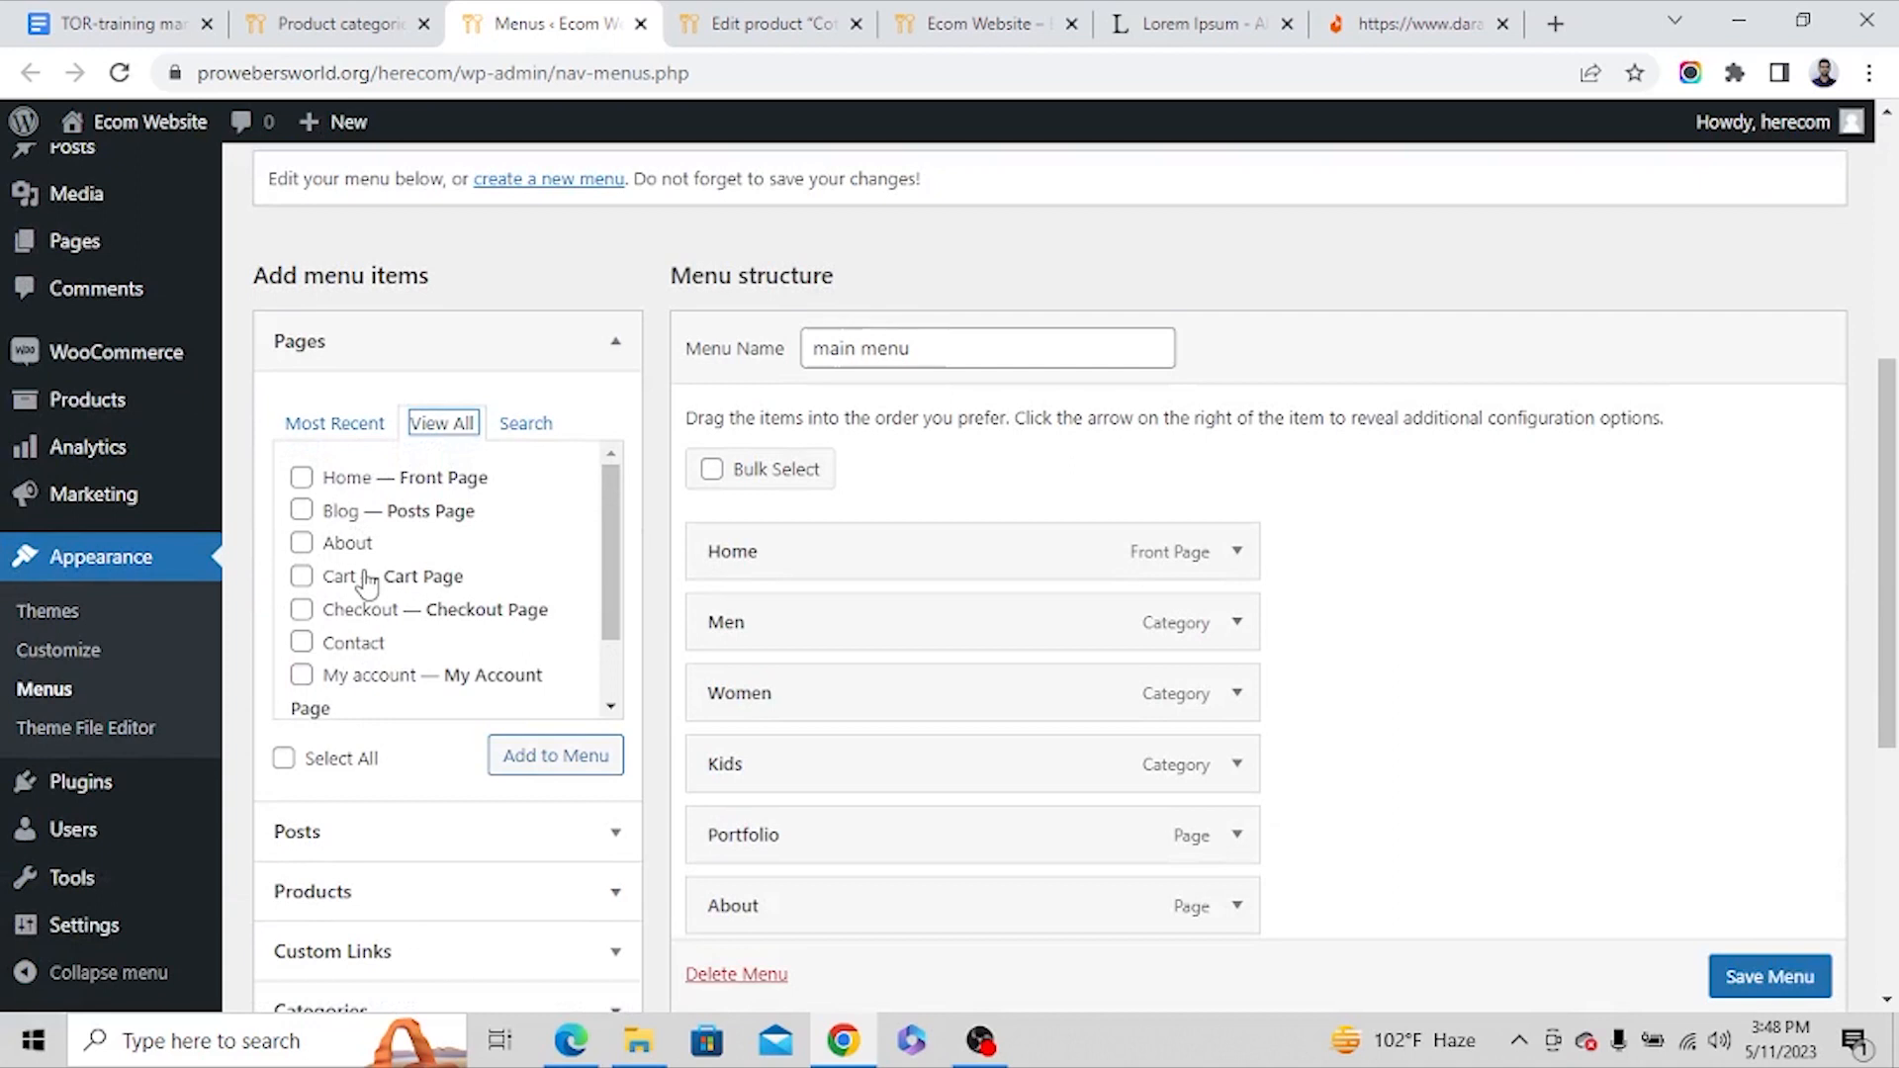
{"action": "scroll", "coordinate": [364, 622], "scroll_direction": "down", "scroll_amount": 1}
{"action": "left_click", "coordinate": [302, 685]}
{"action": "left_click", "coordinate": [554, 756]}
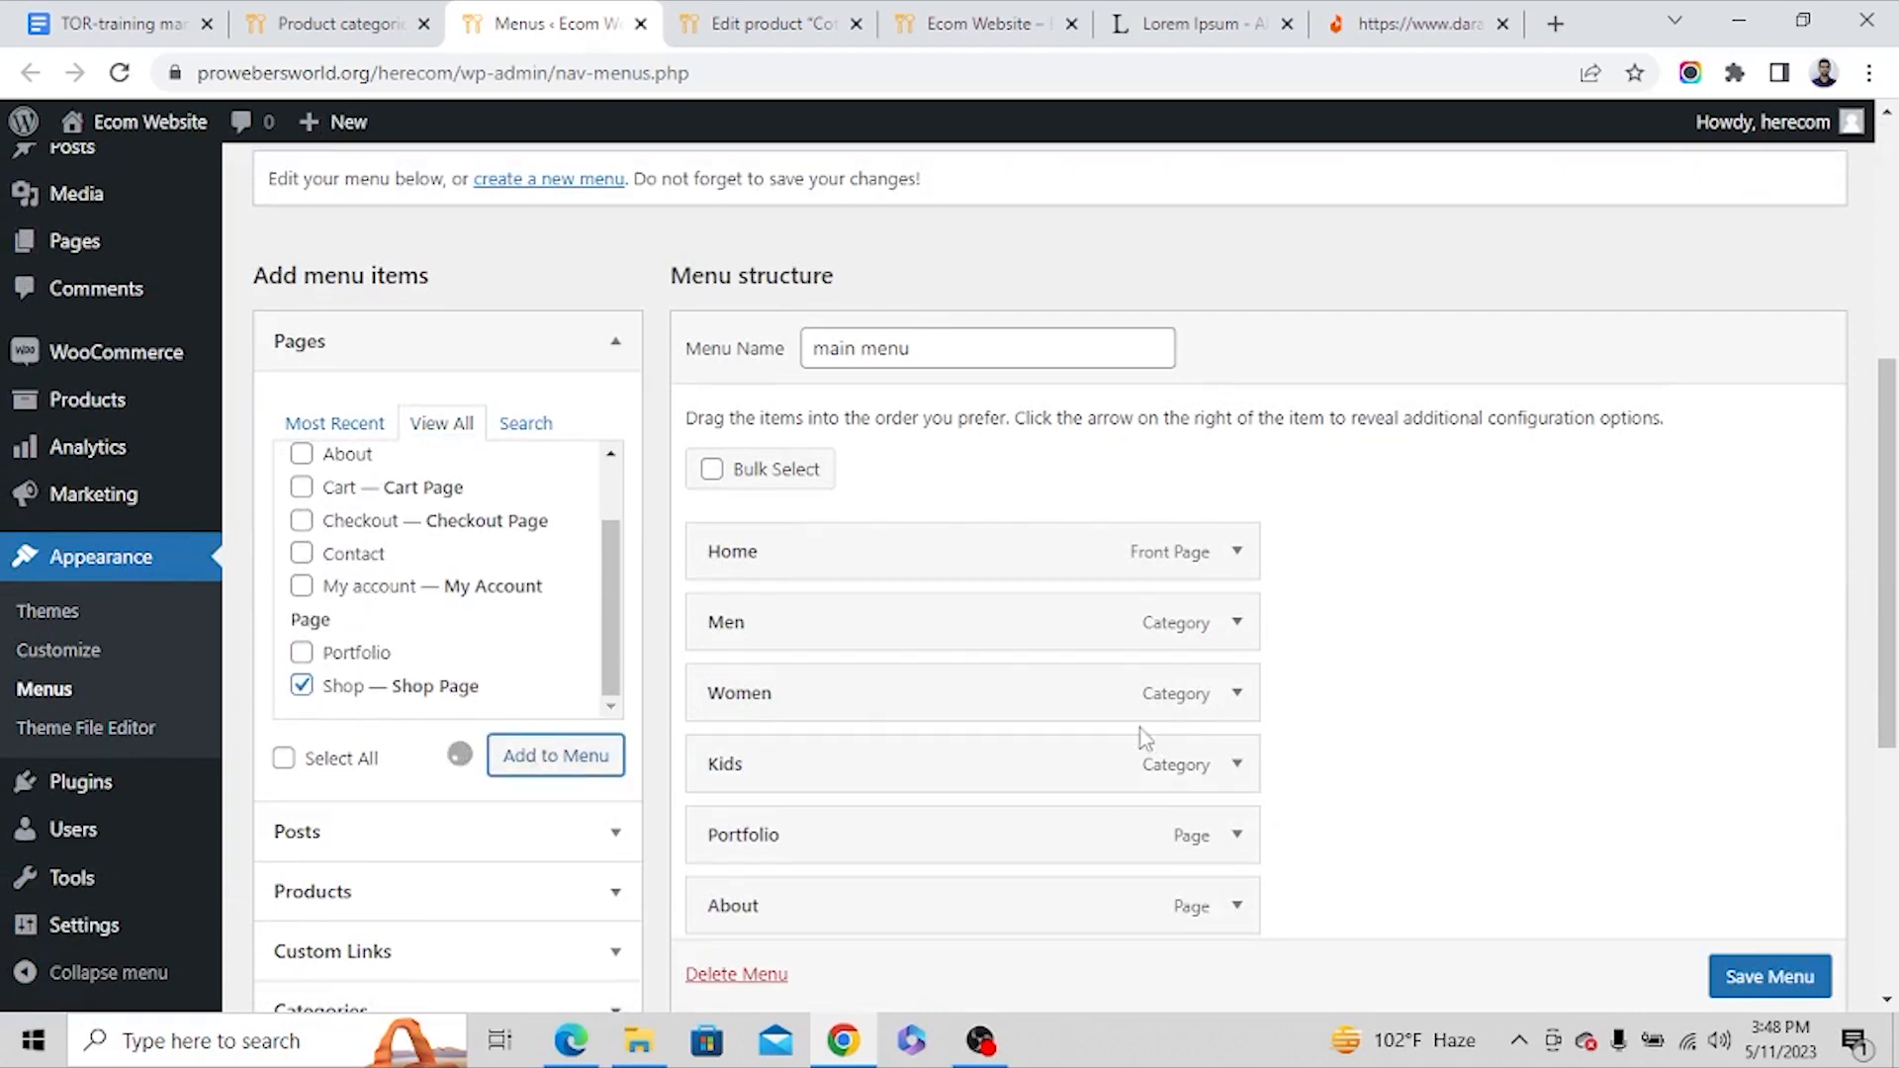
Move the Shop item directly below Home in the main menu structure and save the menu.
{"action": "scroll", "coordinate": [819, 880], "scroll_direction": "down", "scroll_amount": 1}
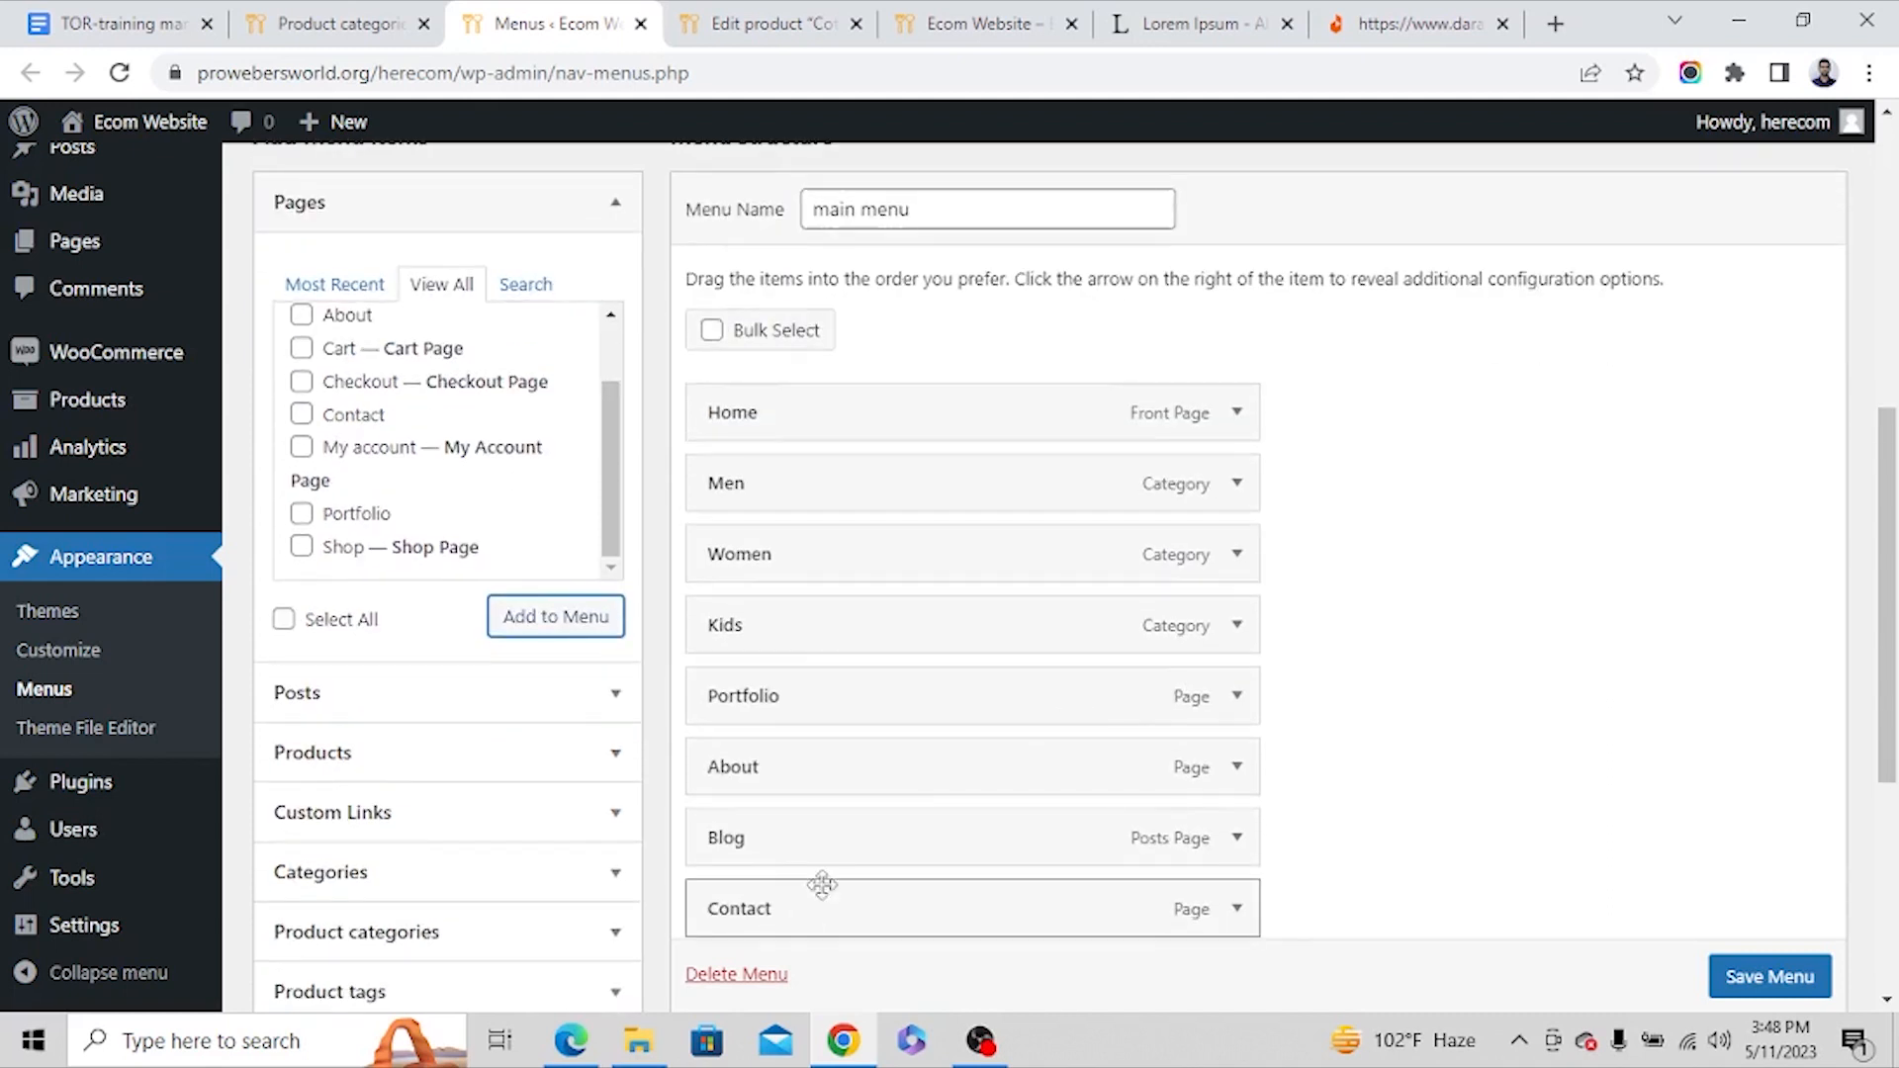
{"action": "scroll", "coordinate": [791, 762], "scroll_direction": "down", "scroll_amount": 3}
{"action": "left_click_drag", "start_coordinate": [788, 707], "coordinate": [789, 494]}
{"action": "scroll", "coordinate": [1780, 994], "scroll_direction": "down", "scroll_amount": 1}
{"action": "left_click", "coordinate": [1770, 977]}
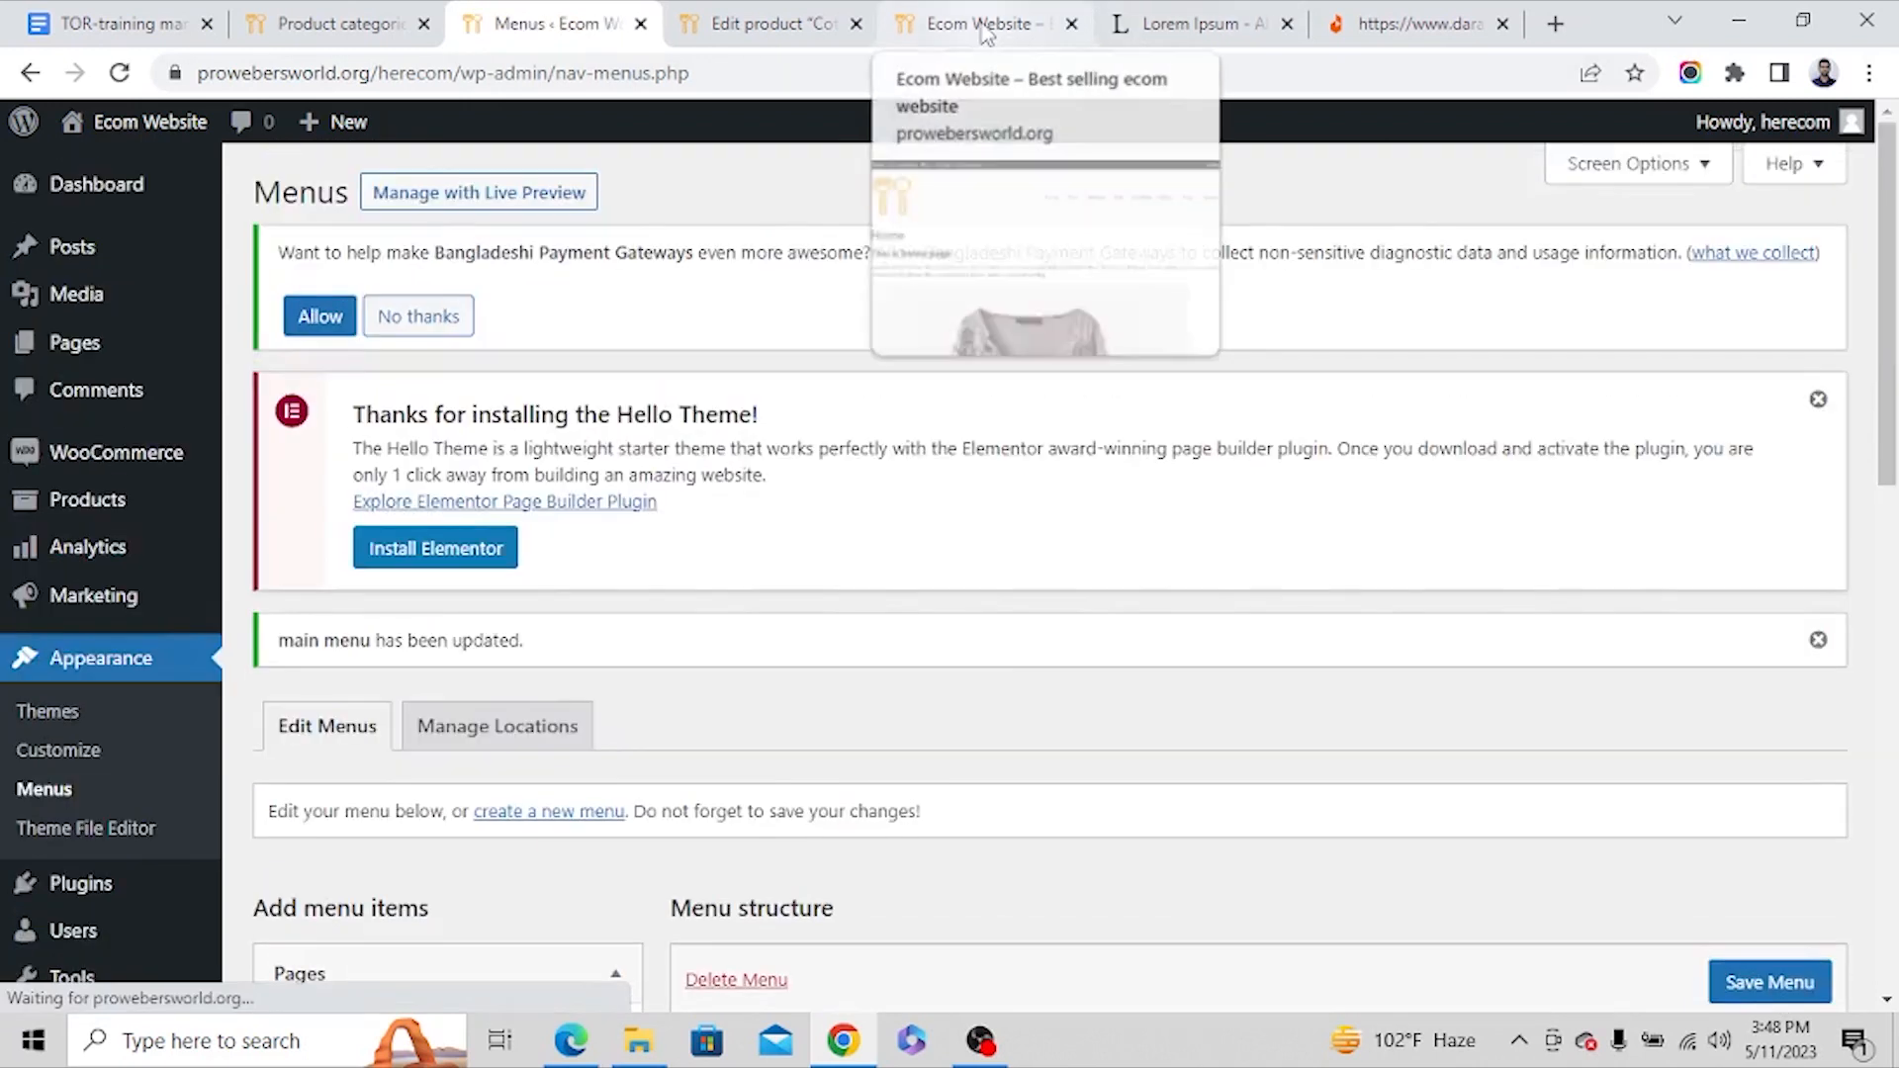
Open the store's Shop page from the site navigation and view the Cotton Shirt product page.
{"action": "left_click", "coordinate": [974, 24]}
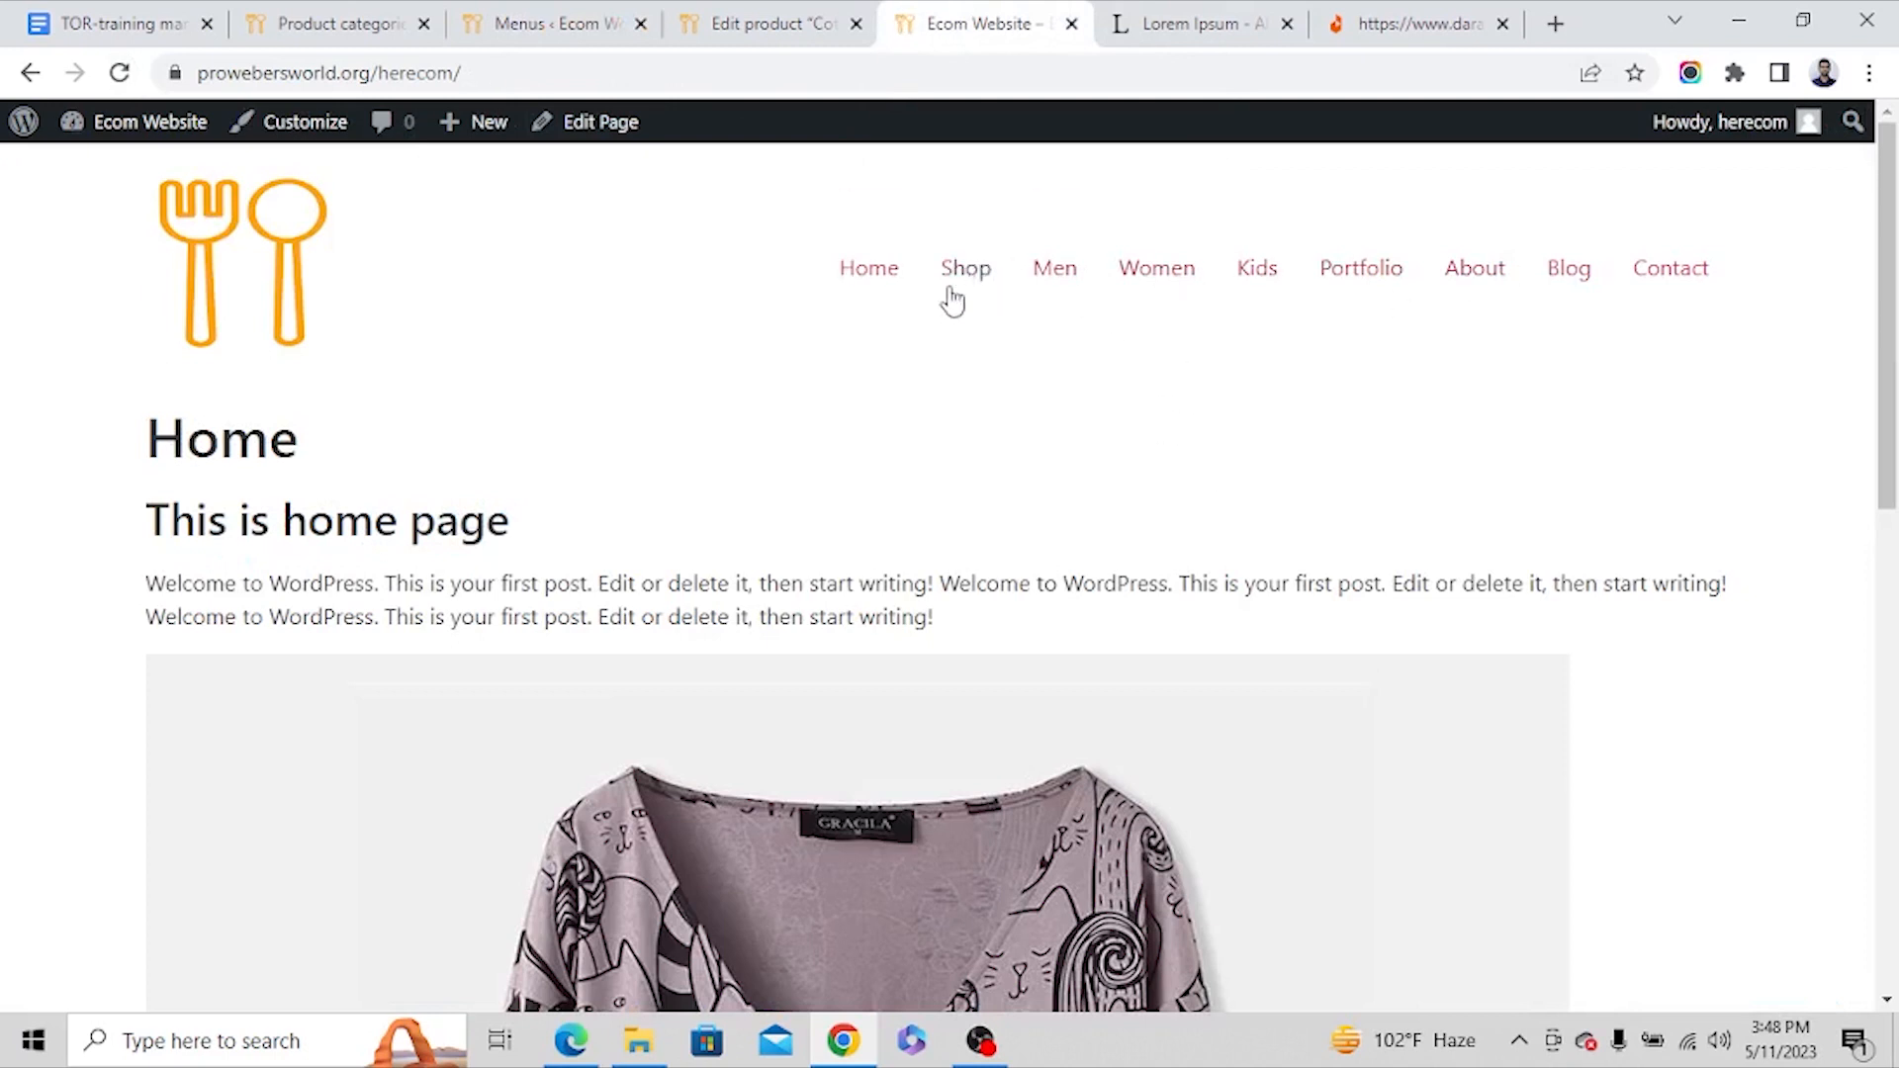
{"action": "left_click", "coordinate": [975, 286]}
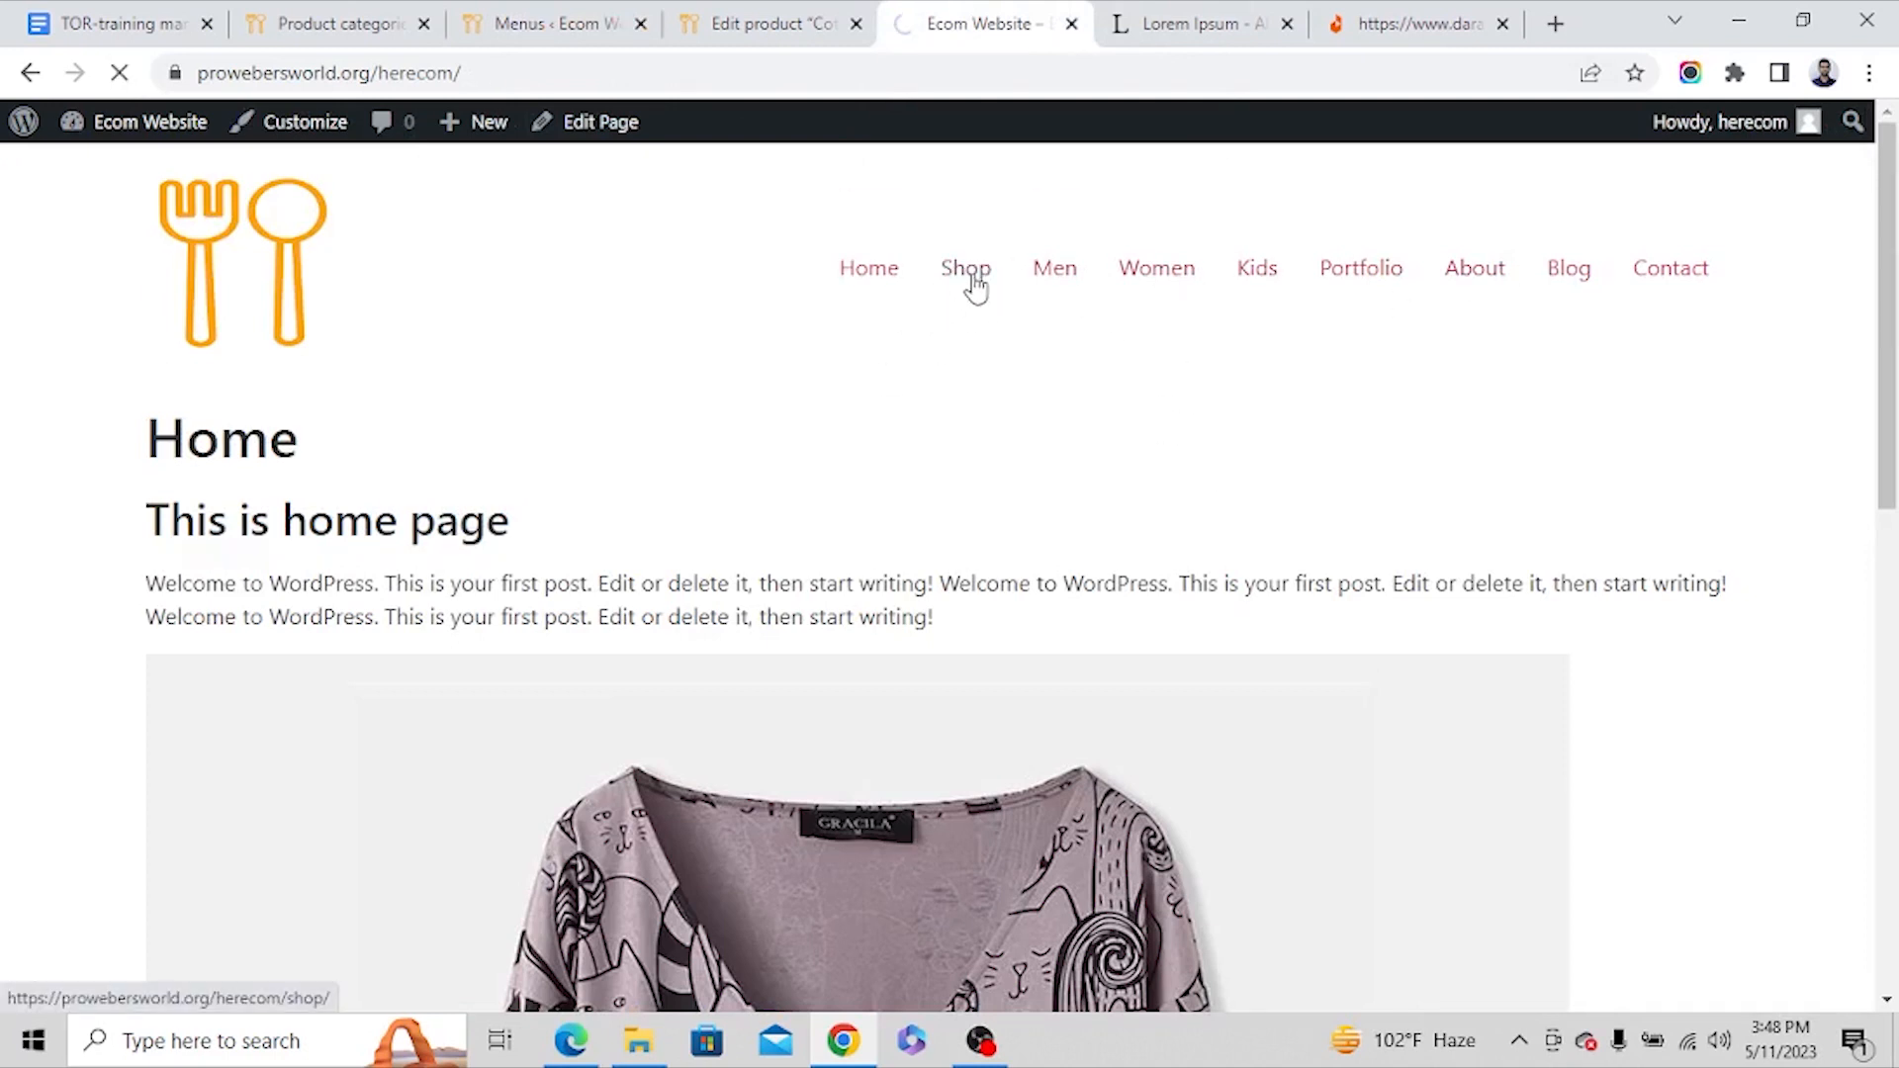
{"action": "scroll", "coordinate": [1157, 544], "scroll_direction": "down", "scroll_amount": 1}
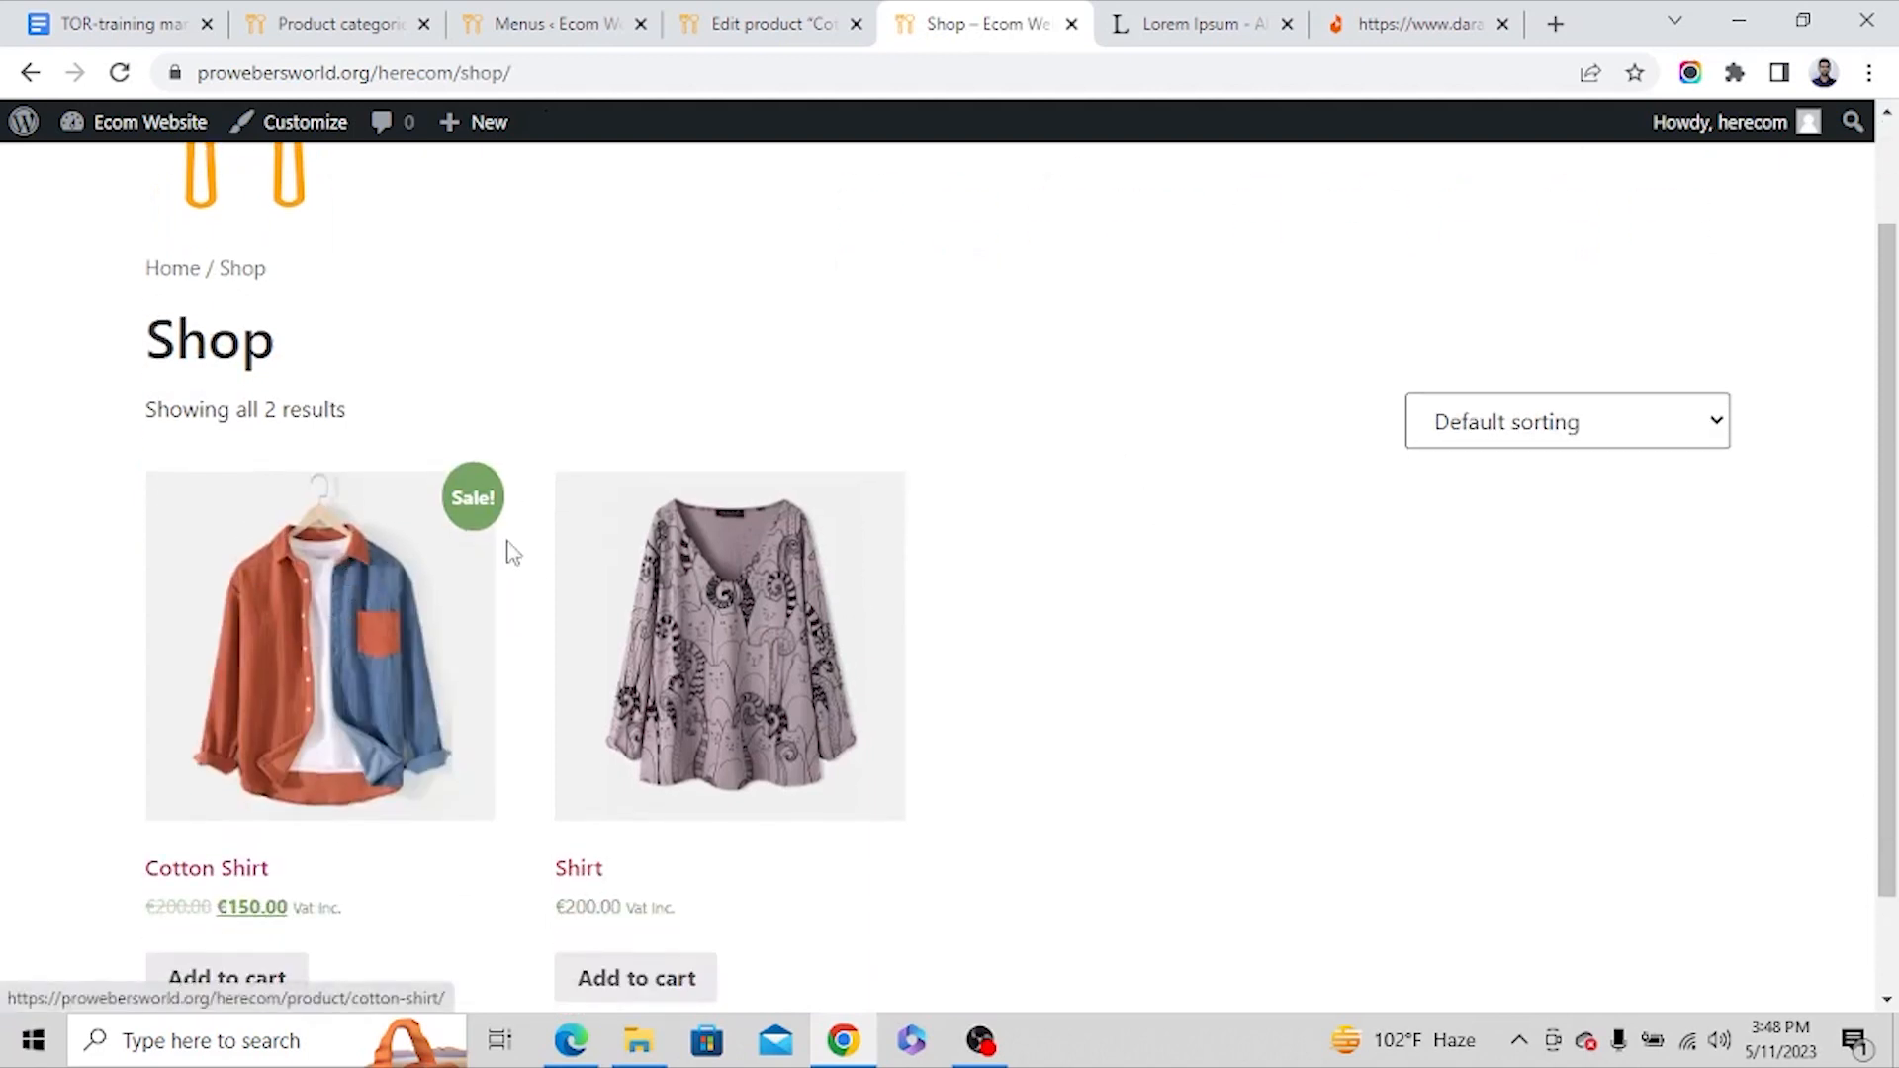
{"action": "scroll", "coordinate": [339, 691], "scroll_direction": "down", "scroll_amount": 1}
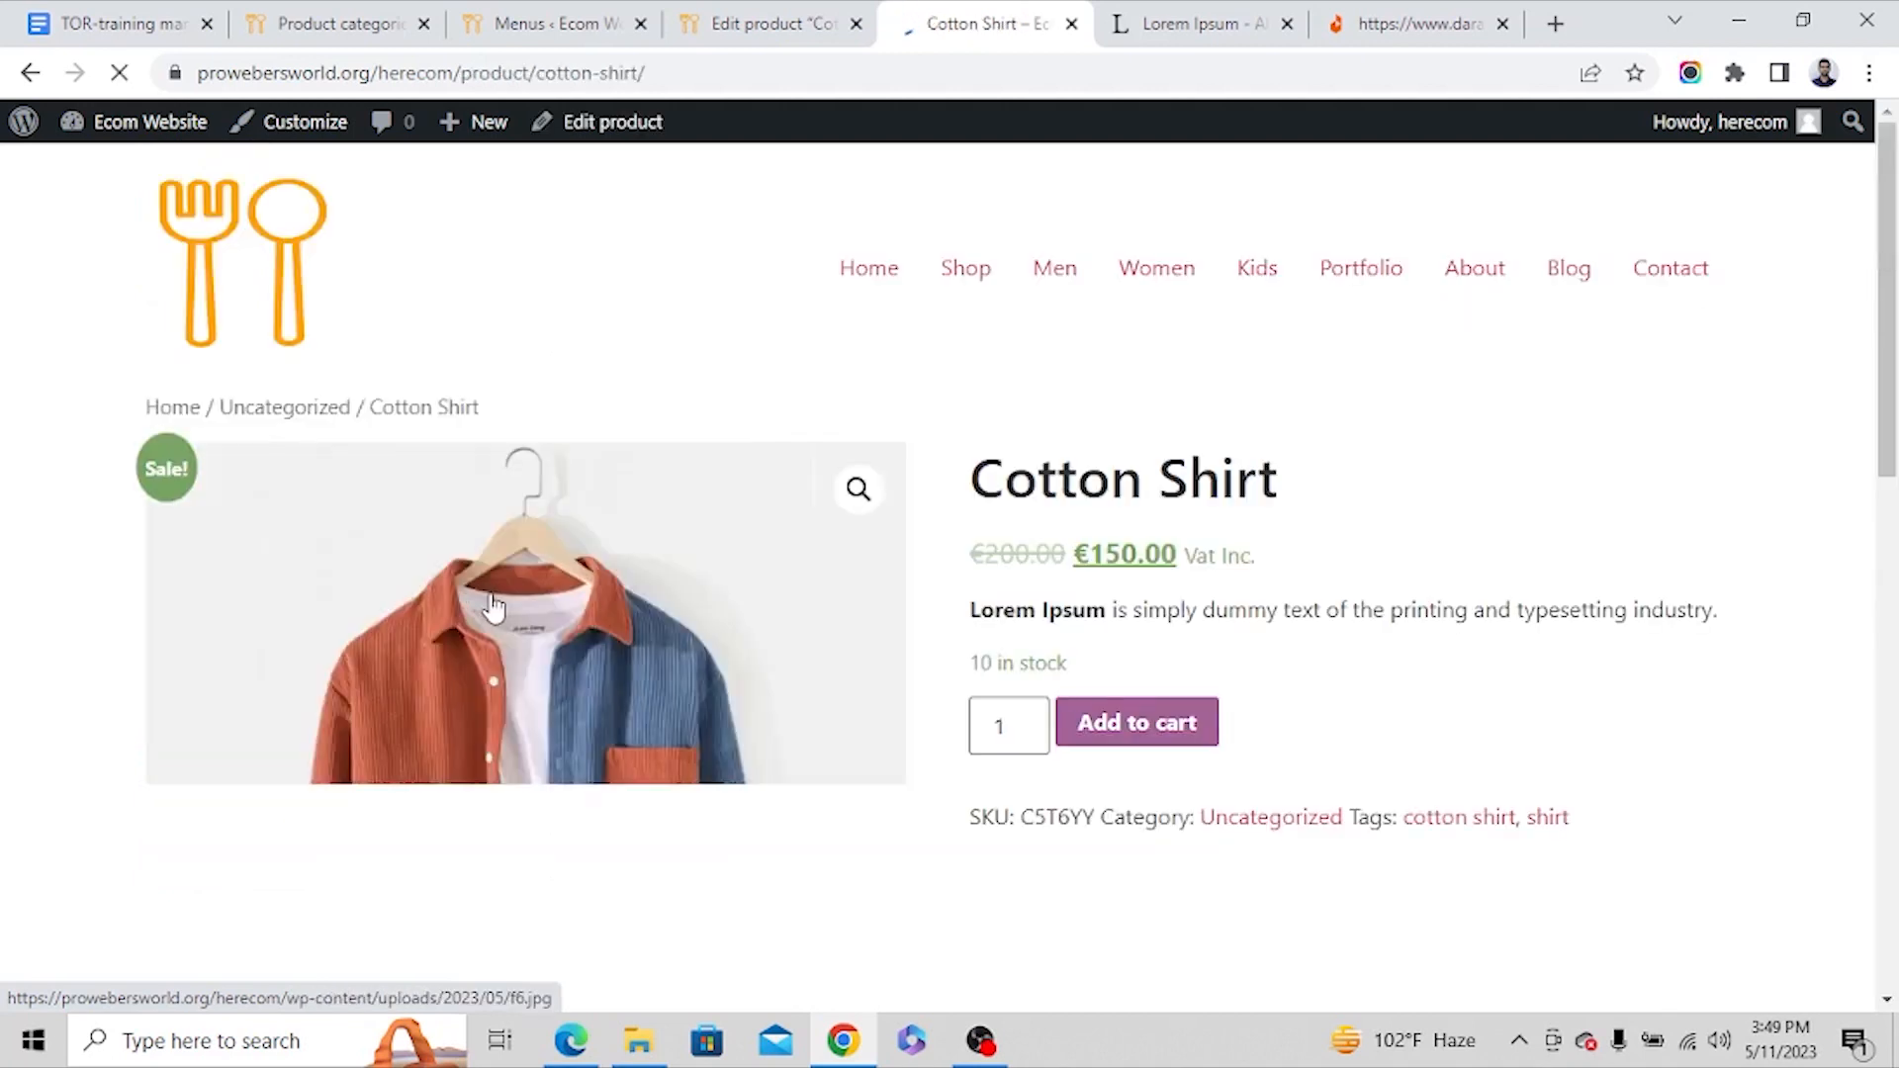
Look over the Cotton Shirt page's main image and gallery thumbnails.
{"action": "scroll", "coordinate": [369, 551], "scroll_direction": "down", "scroll_amount": 5}
{"action": "scroll", "coordinate": [428, 549], "scroll_direction": "down", "scroll_amount": 3}
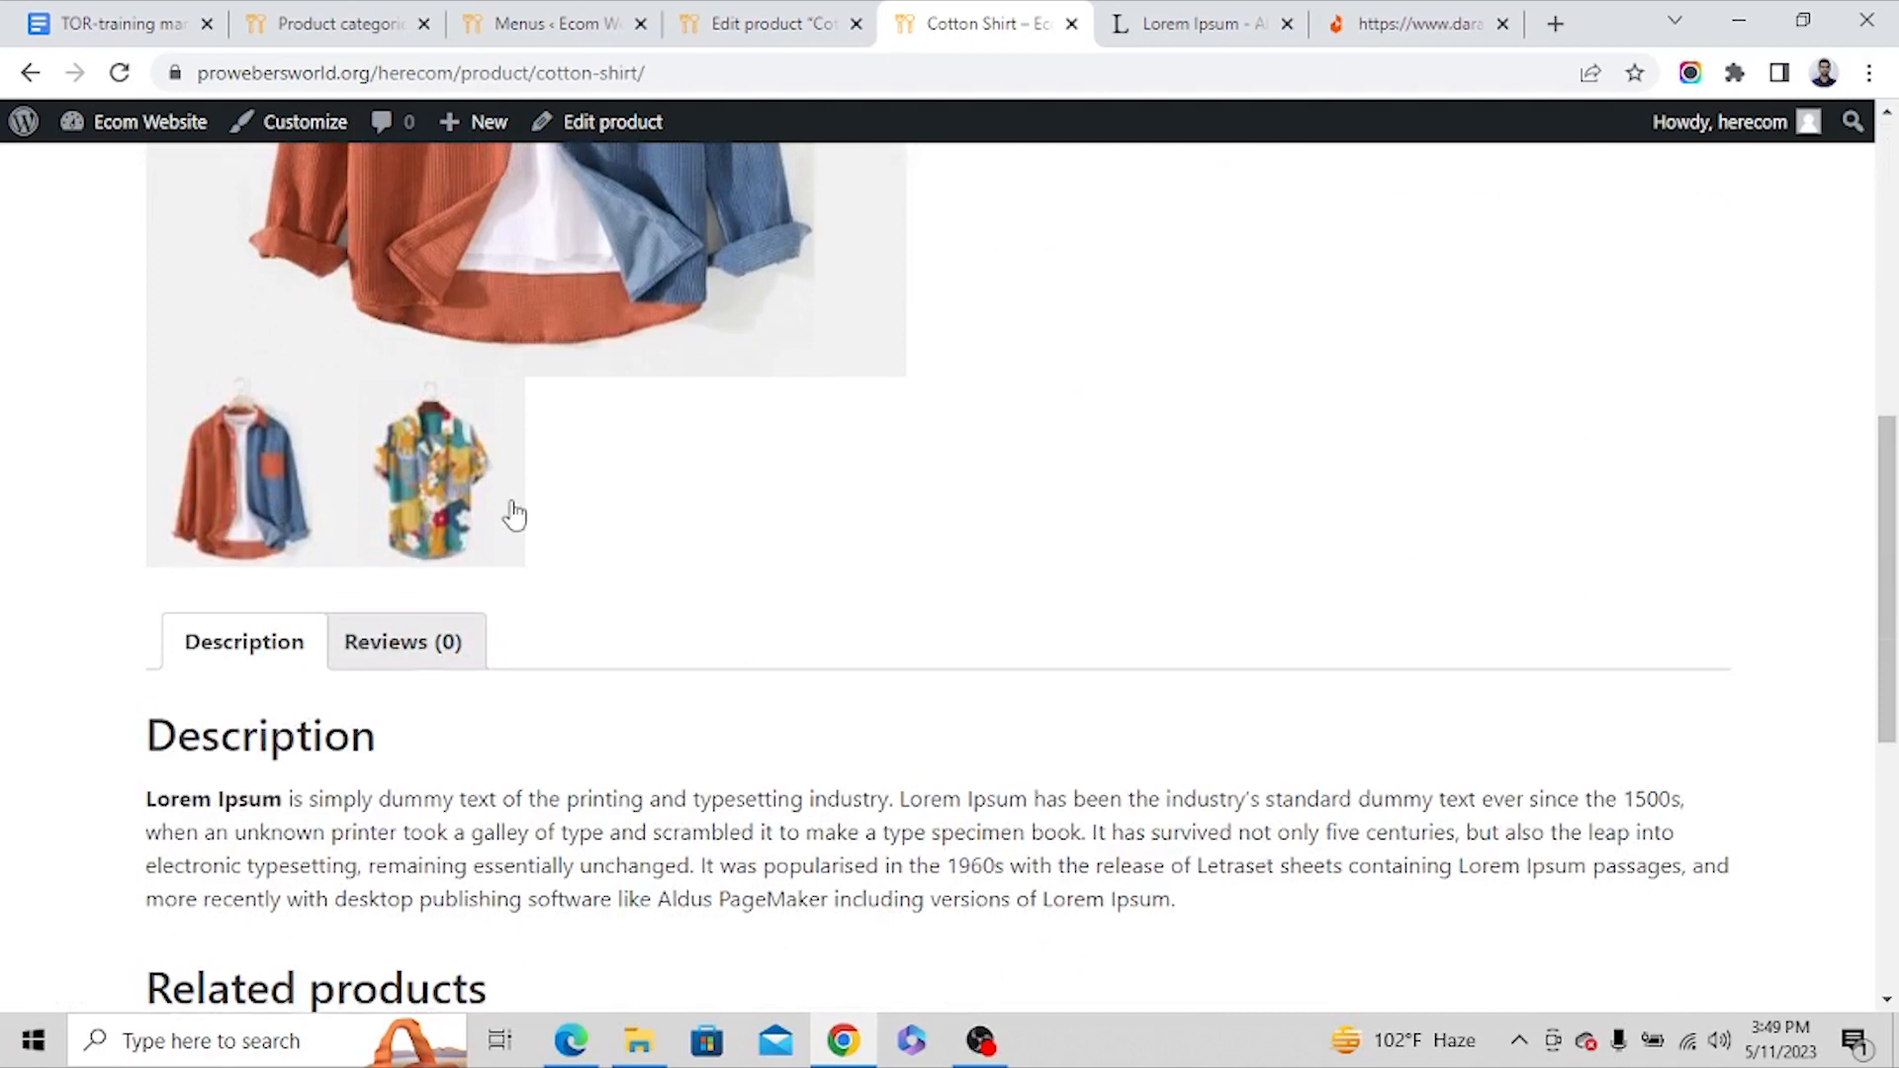
{"action": "scroll", "coordinate": [508, 514], "scroll_direction": "up", "scroll_amount": 8}
{"action": "scroll", "coordinate": [415, 496], "scroll_direction": "down", "scroll_amount": 6}
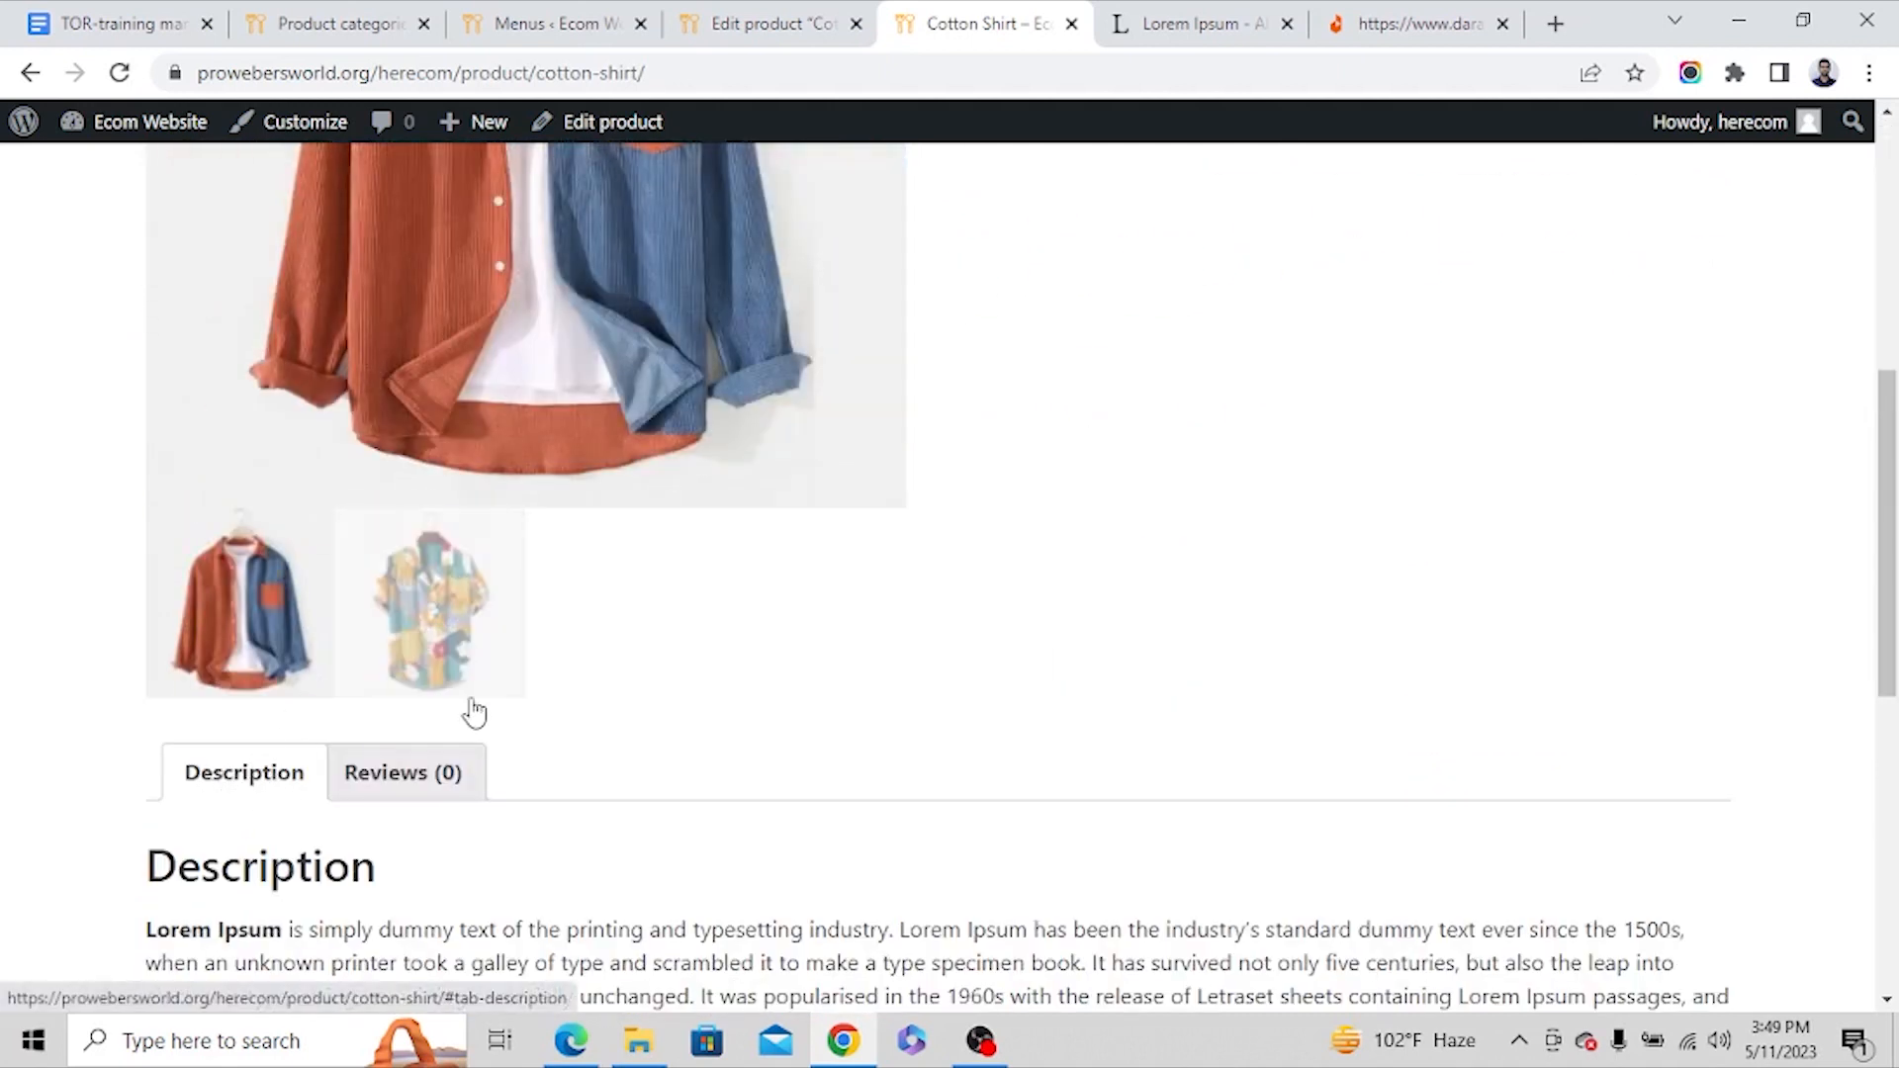
{"action": "scroll", "coordinate": [475, 712], "scroll_direction": "up", "scroll_amount": 3}
{"action": "scroll", "coordinate": [442, 706], "scroll_direction": "down", "scroll_amount": 5}
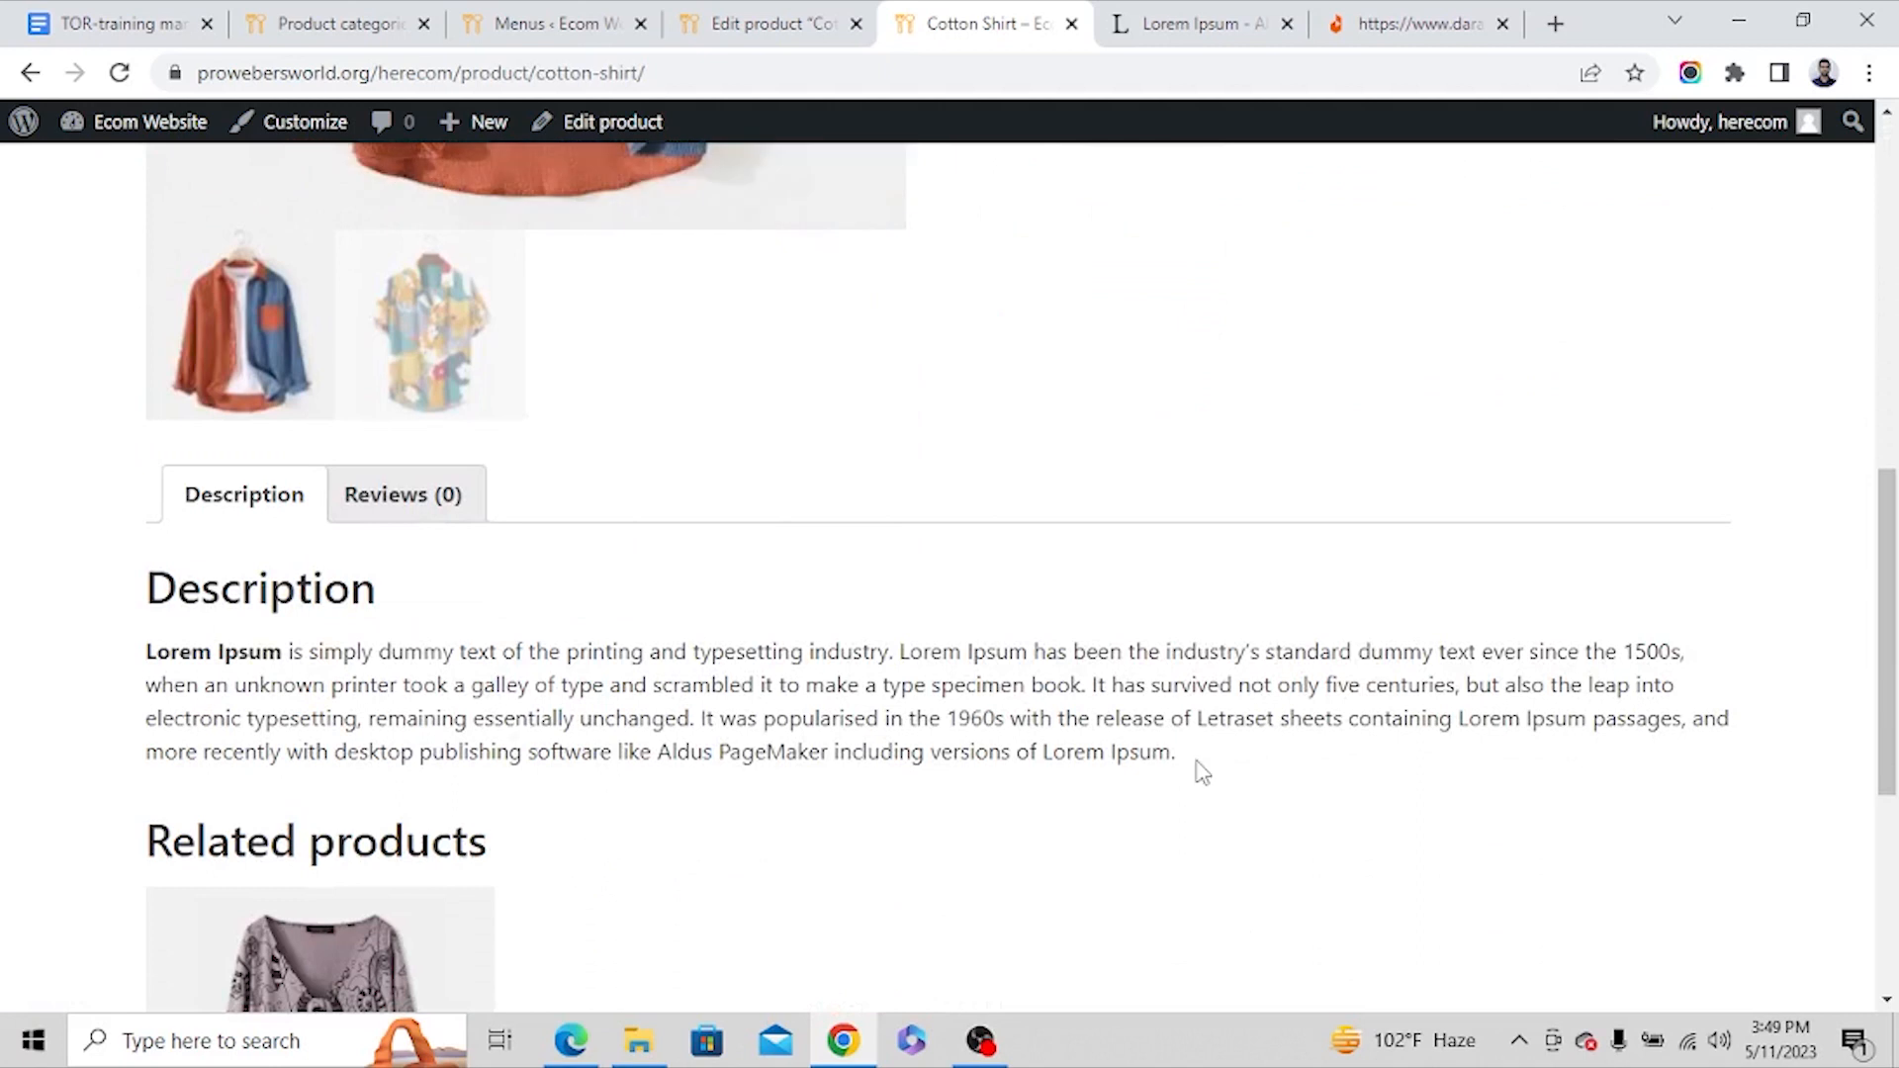
Review the product's description text and its Reviews section.
{"action": "left_click_drag", "start_coordinate": [1201, 772], "coordinate": [722, 719]}
{"action": "scroll", "coordinate": [722, 719], "scroll_direction": "up", "scroll_amount": 3}
{"action": "left_click", "coordinate": [403, 777]}
{"action": "scroll", "coordinate": [707, 759], "scroll_direction": "down", "scroll_amount": 5}
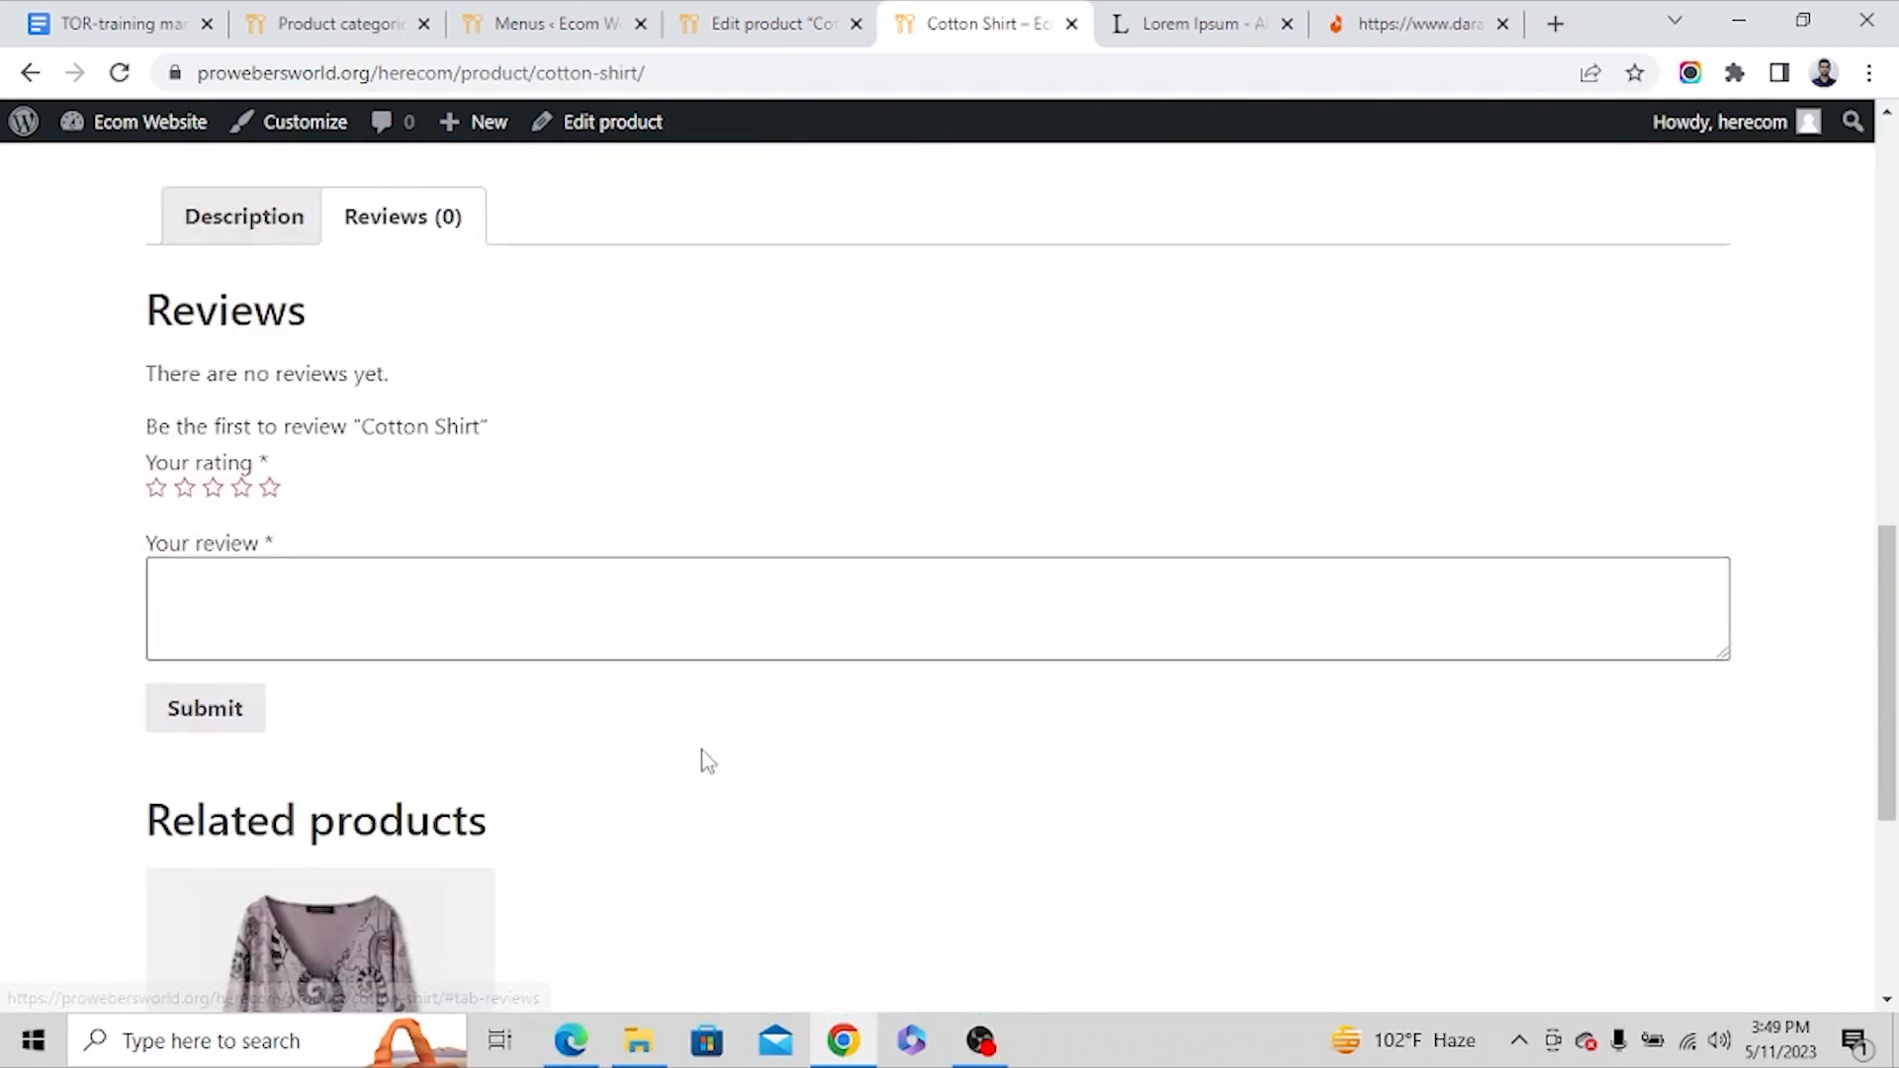
{"action": "scroll", "coordinate": [491, 594], "scroll_direction": "up", "scroll_amount": 10}
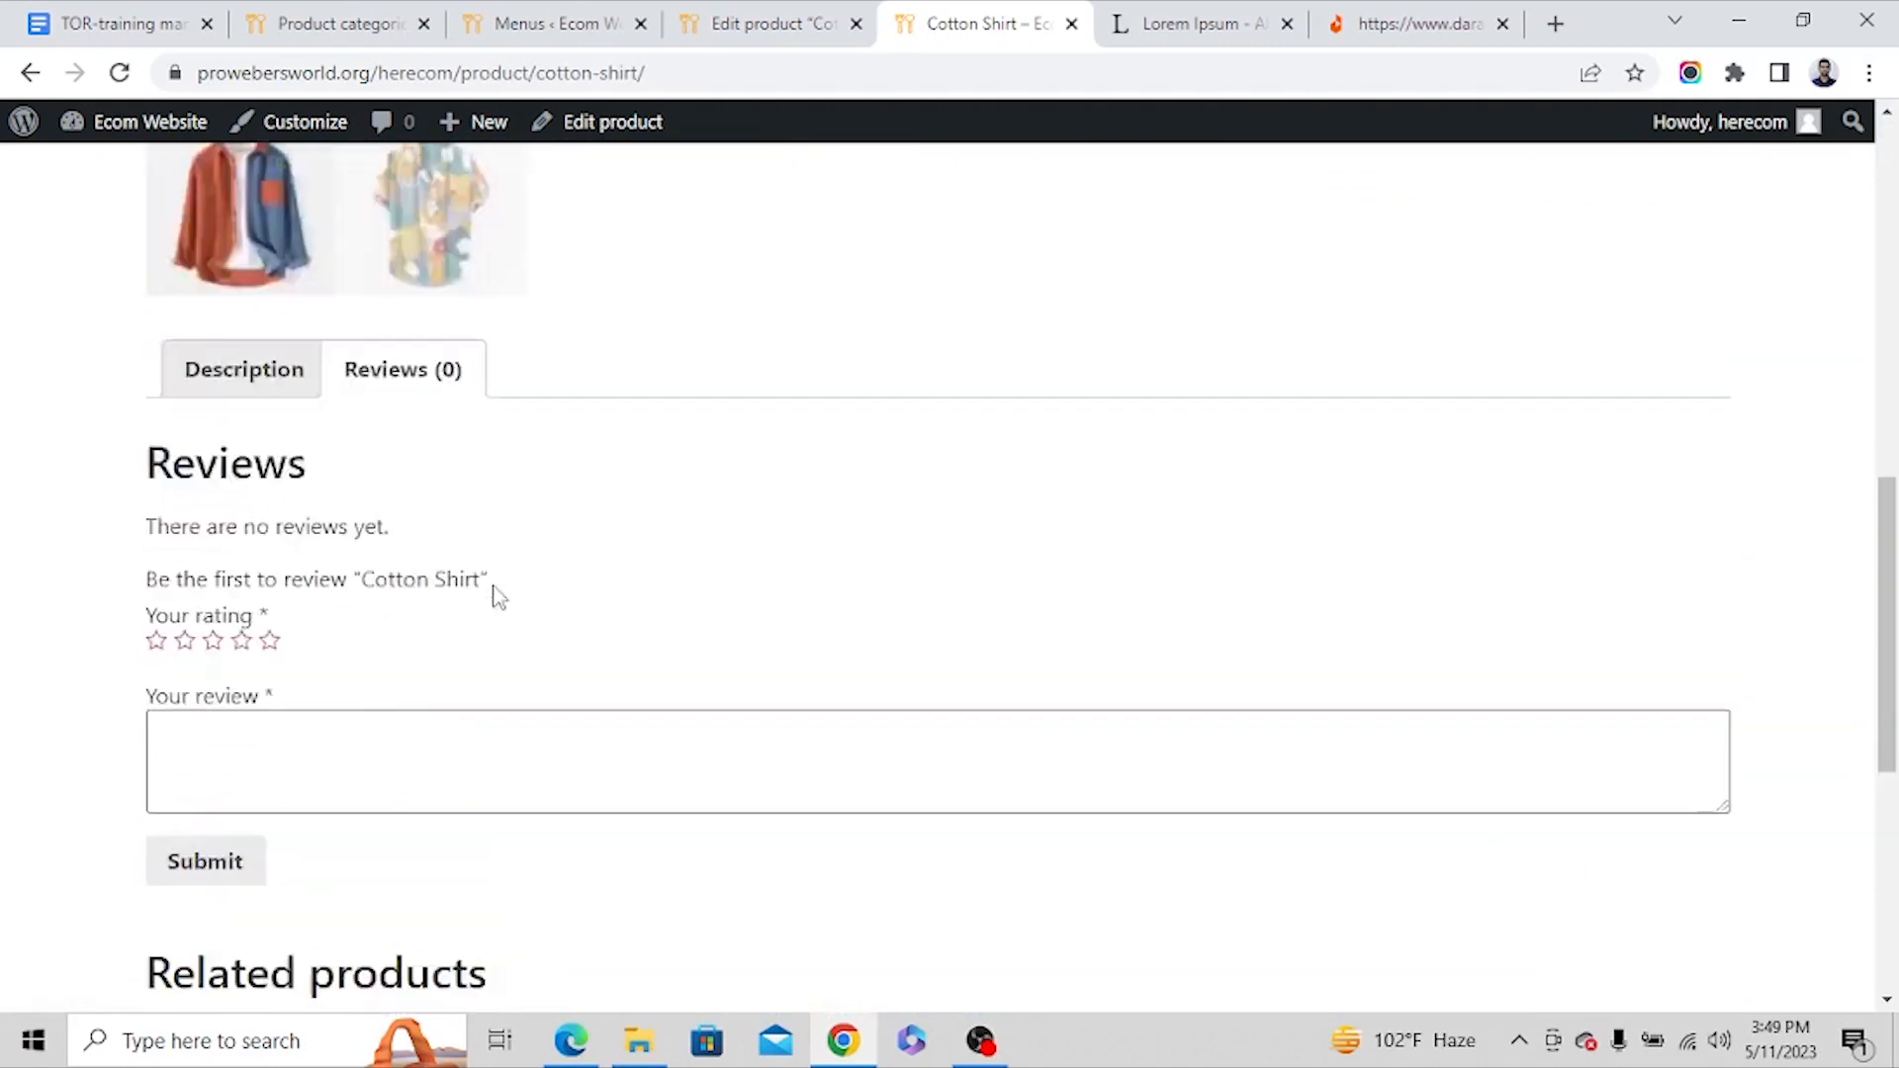
{"action": "scroll", "coordinate": [555, 506], "scroll_direction": "down", "scroll_amount": 2}
{"action": "scroll", "coordinate": [555, 506], "scroll_direction": "down", "scroll_amount": 4}
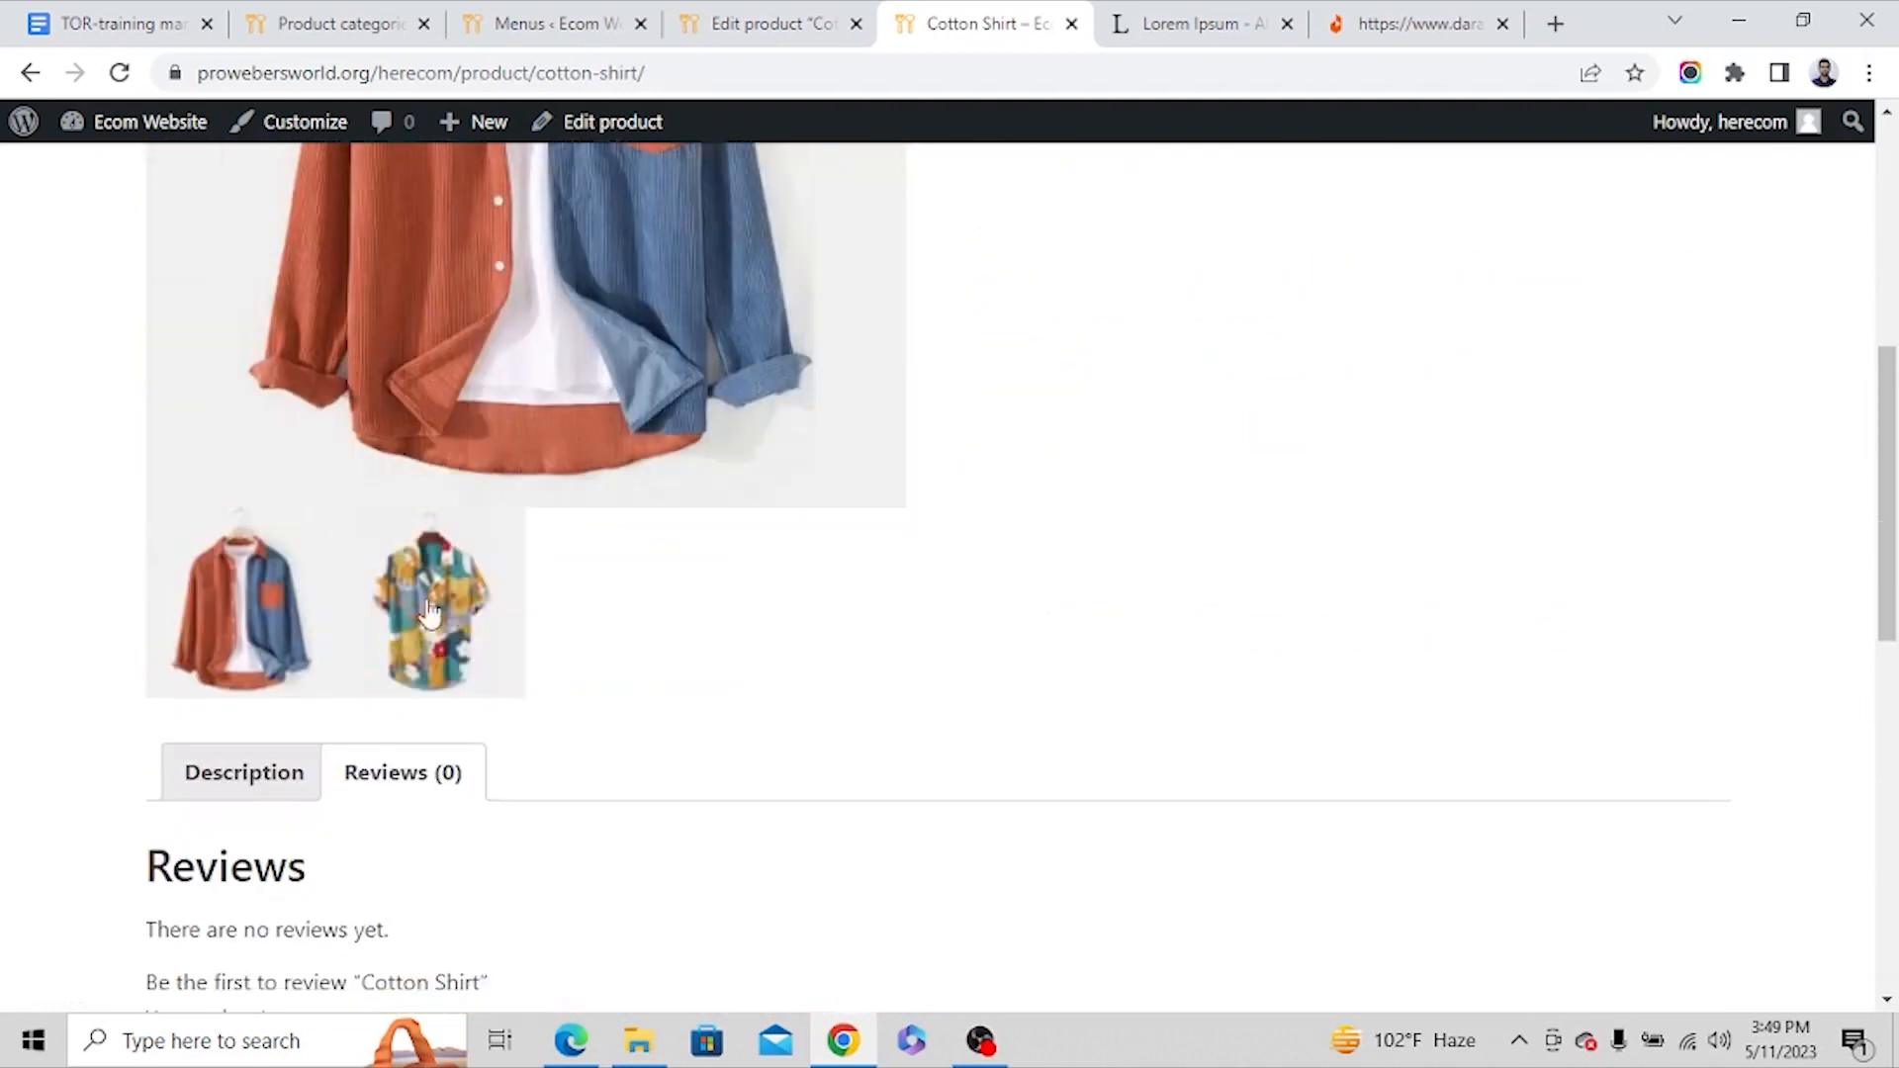
Show the second gallery image and examine the product's title, short description, stock, quantity, category and tags.
{"action": "left_click", "coordinate": [432, 618]}
{"action": "scroll", "coordinate": [937, 681], "scroll_direction": "up", "scroll_amount": 4}
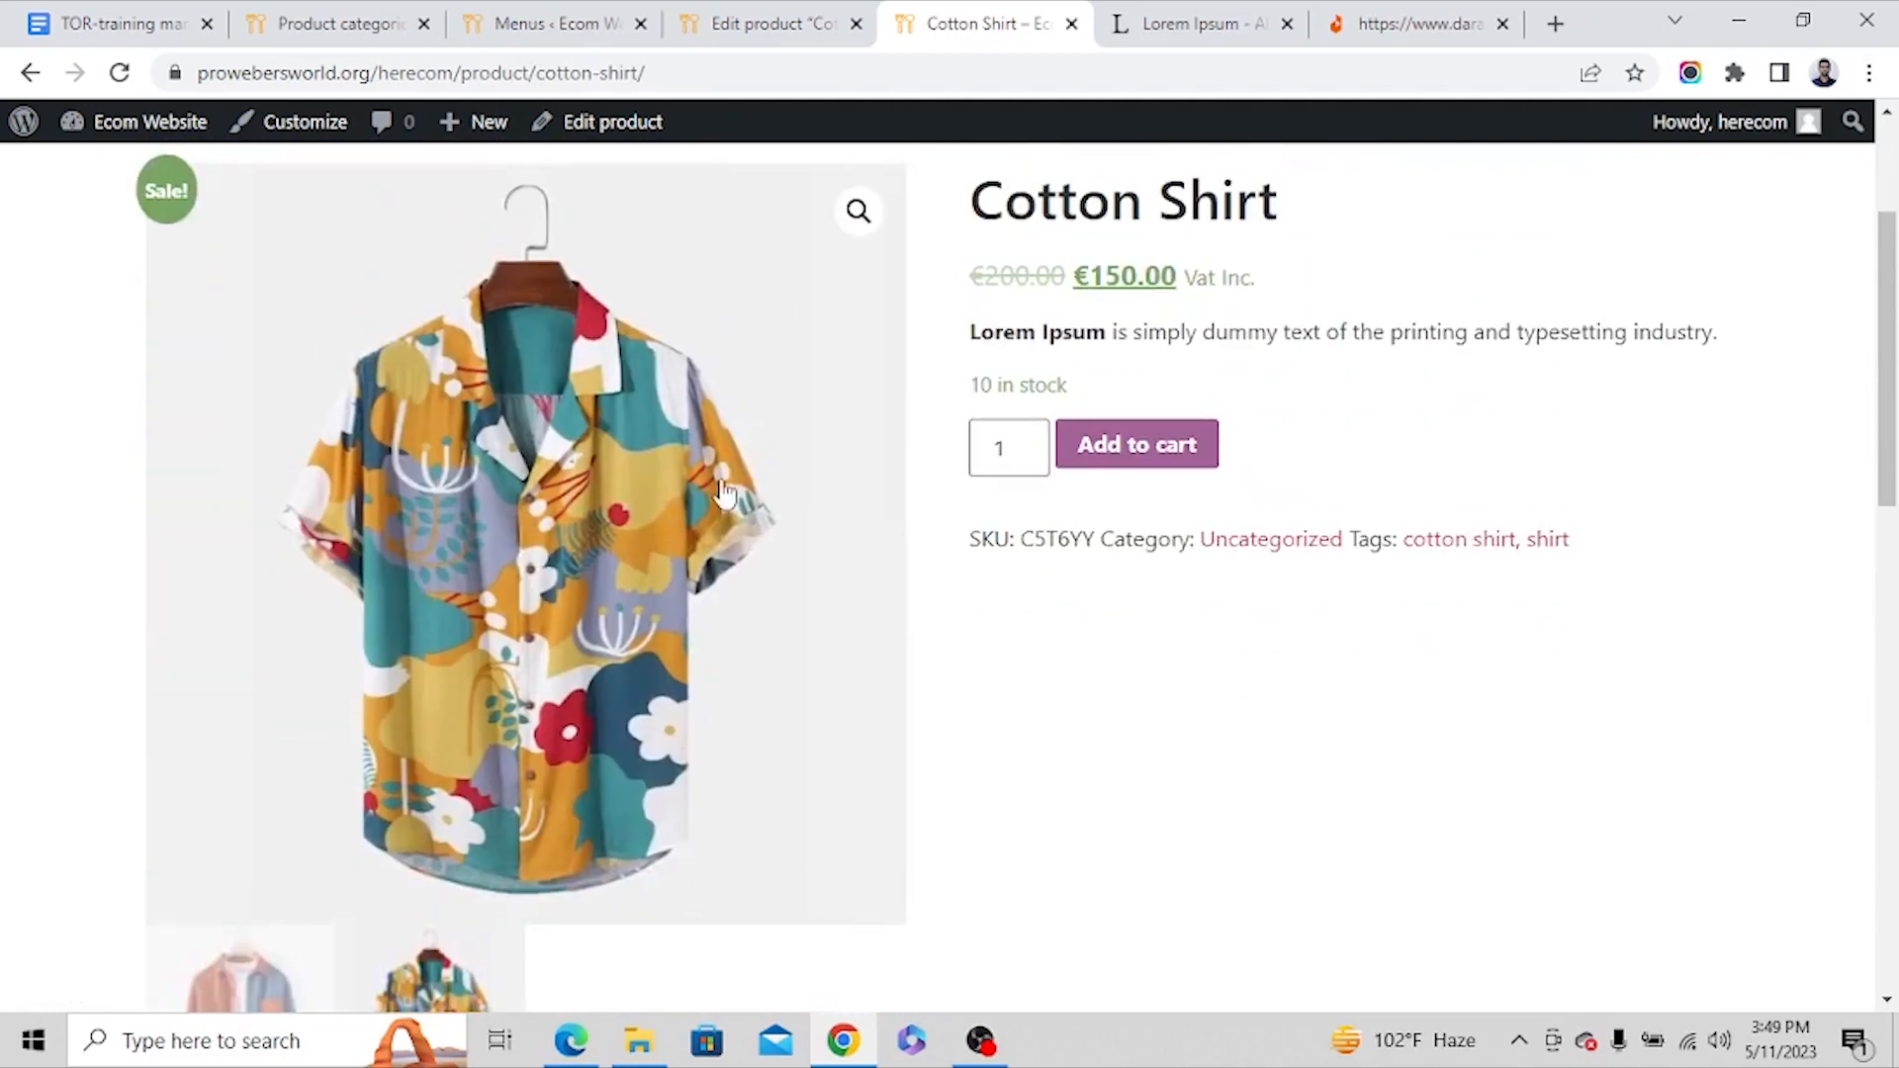
{"action": "left_click_drag", "start_coordinate": [981, 202], "coordinate": [1271, 208]}
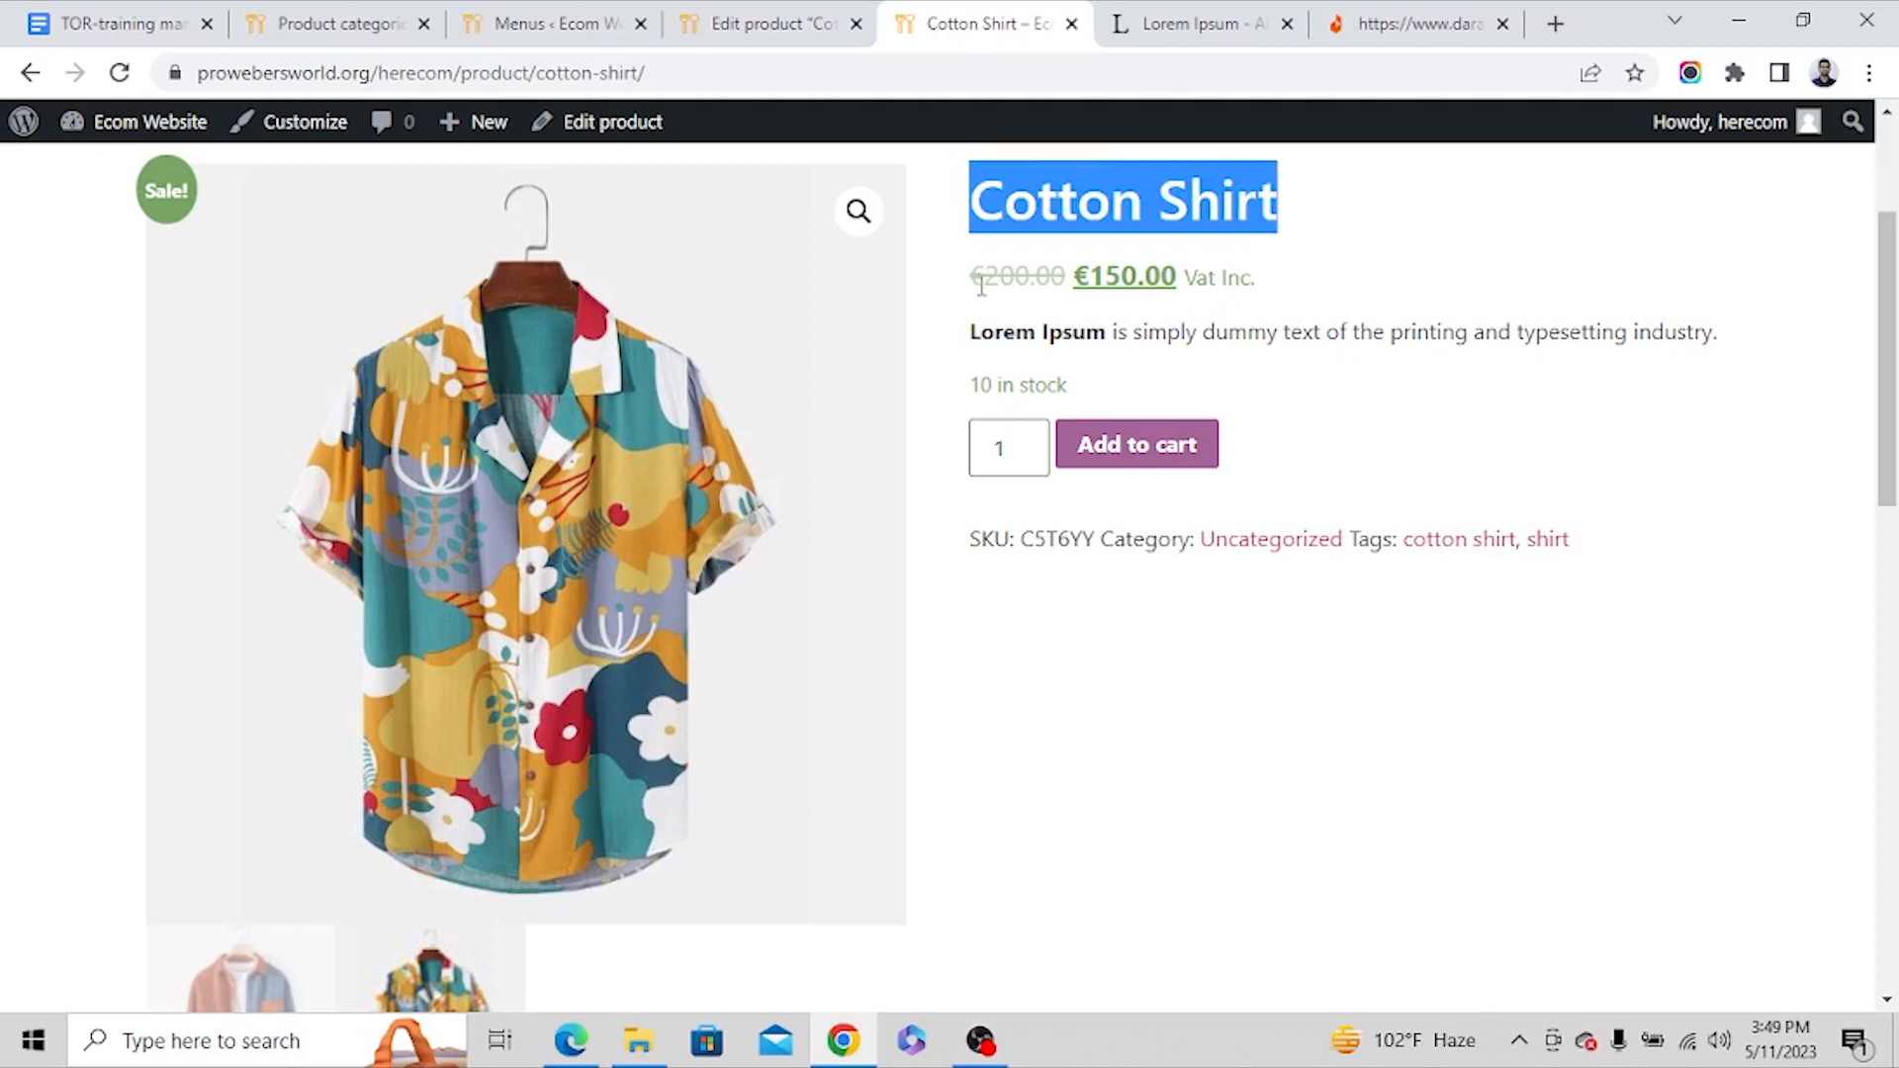
{"action": "left_click_drag", "start_coordinate": [977, 337], "coordinate": [1702, 341]}
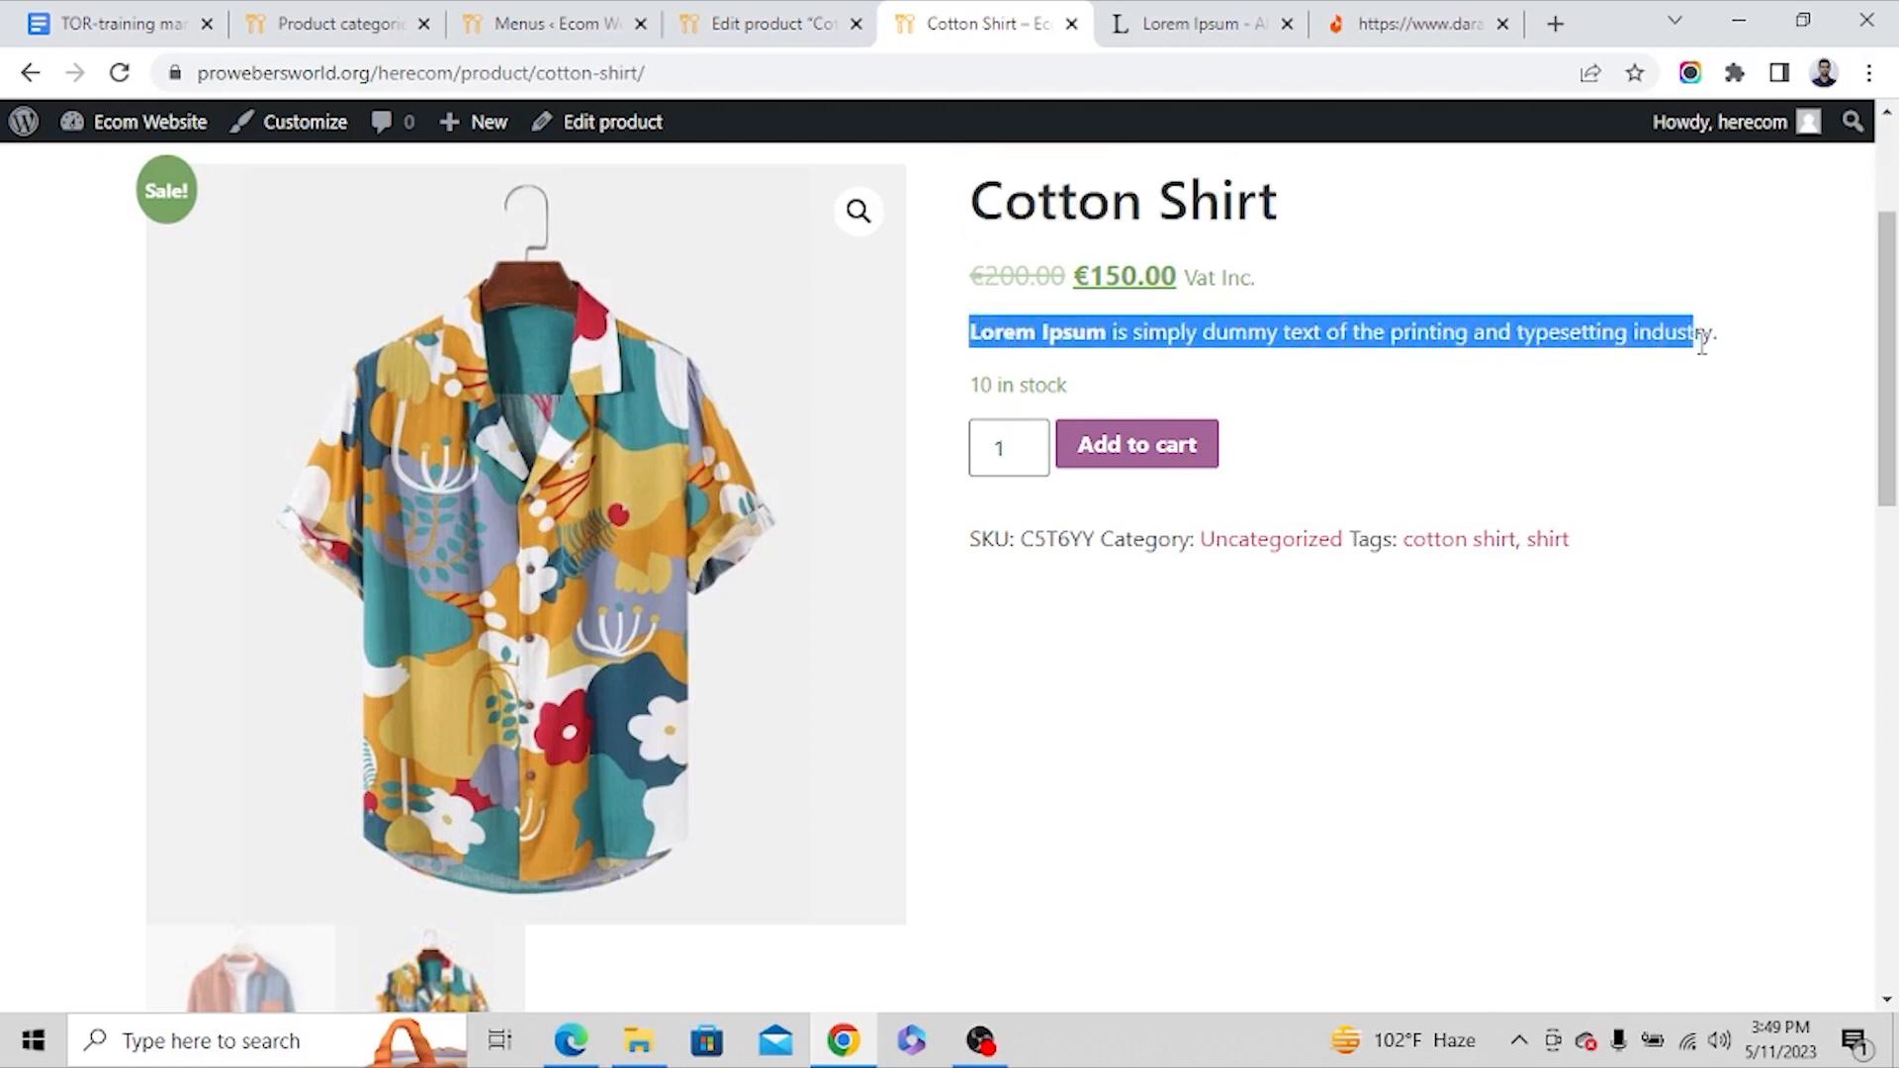
{"action": "left_click_drag", "start_coordinate": [1074, 387], "coordinate": [973, 375]}
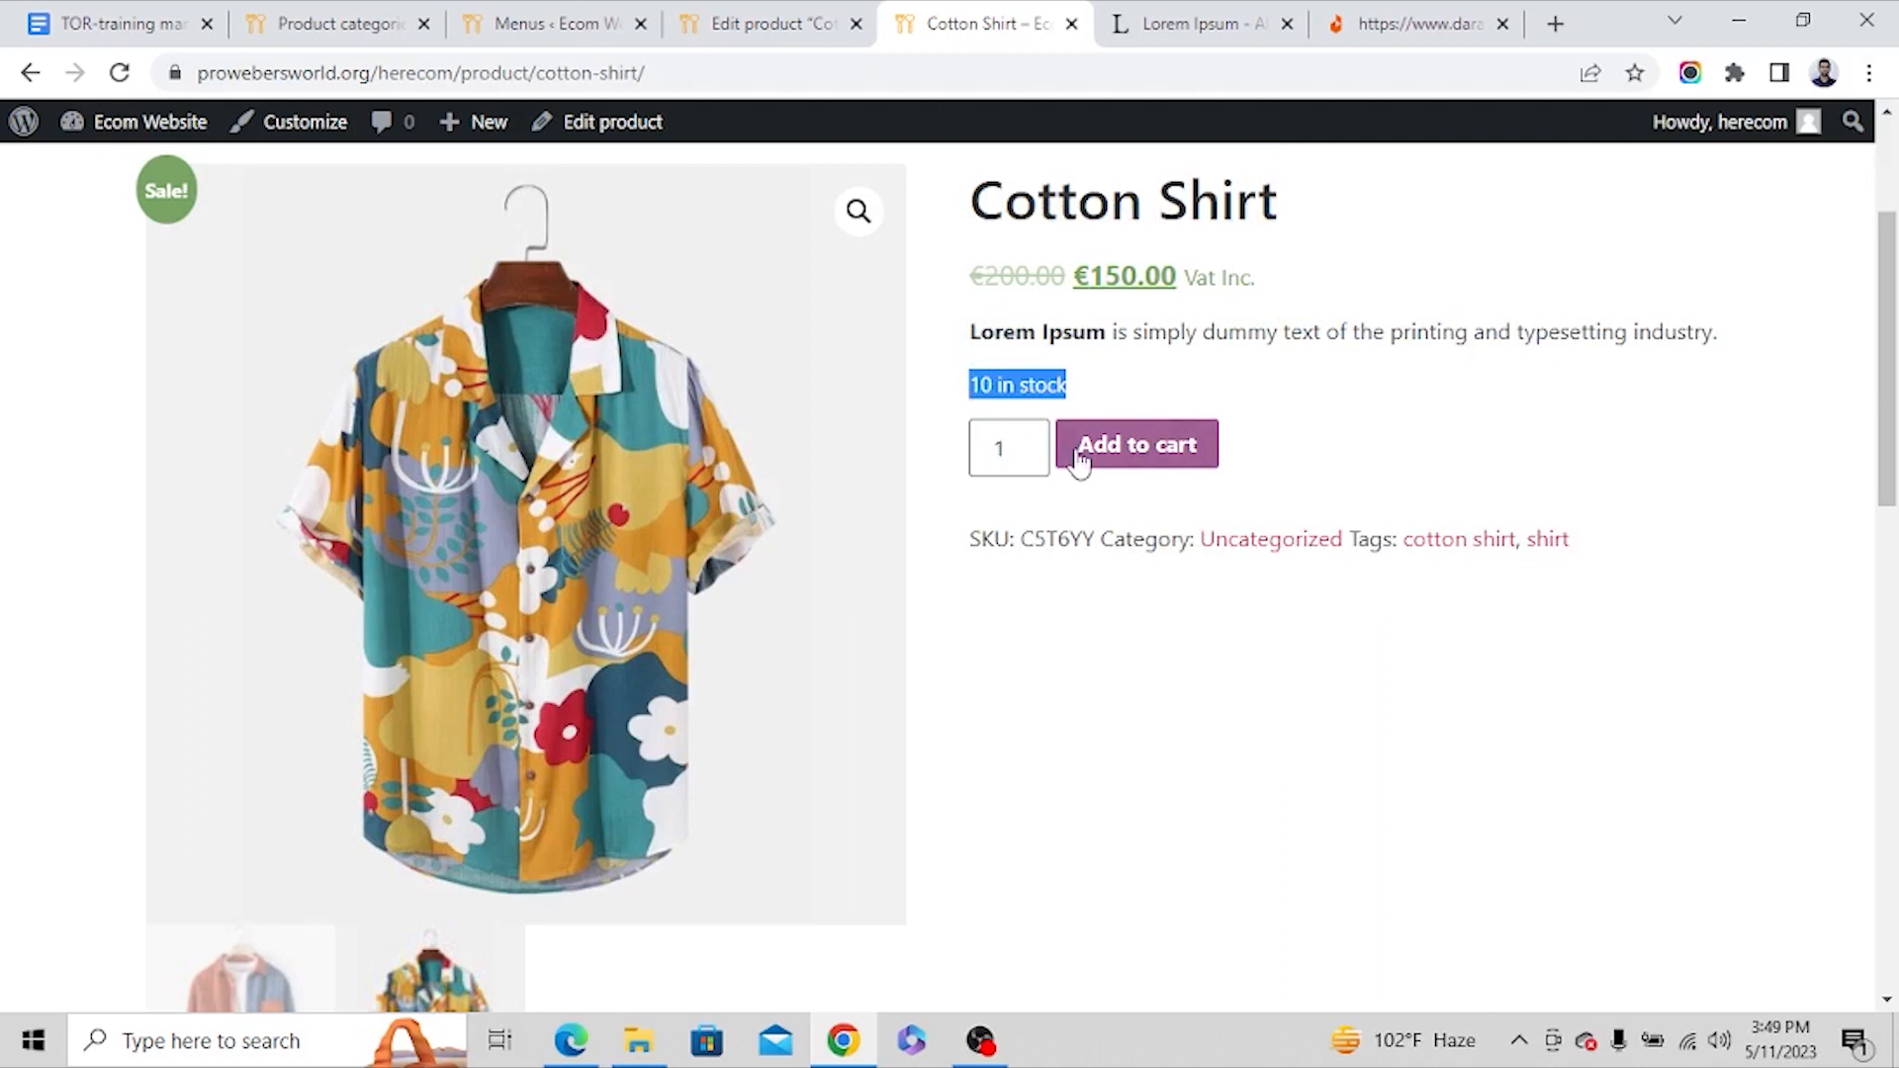
{"action": "left_click", "coordinate": [1015, 441]}
{"action": "left_click_drag", "start_coordinate": [991, 542], "coordinate": [1457, 549]}
{"action": "scroll", "coordinate": [1215, 768], "scroll_direction": "up", "scroll_amount": 3}
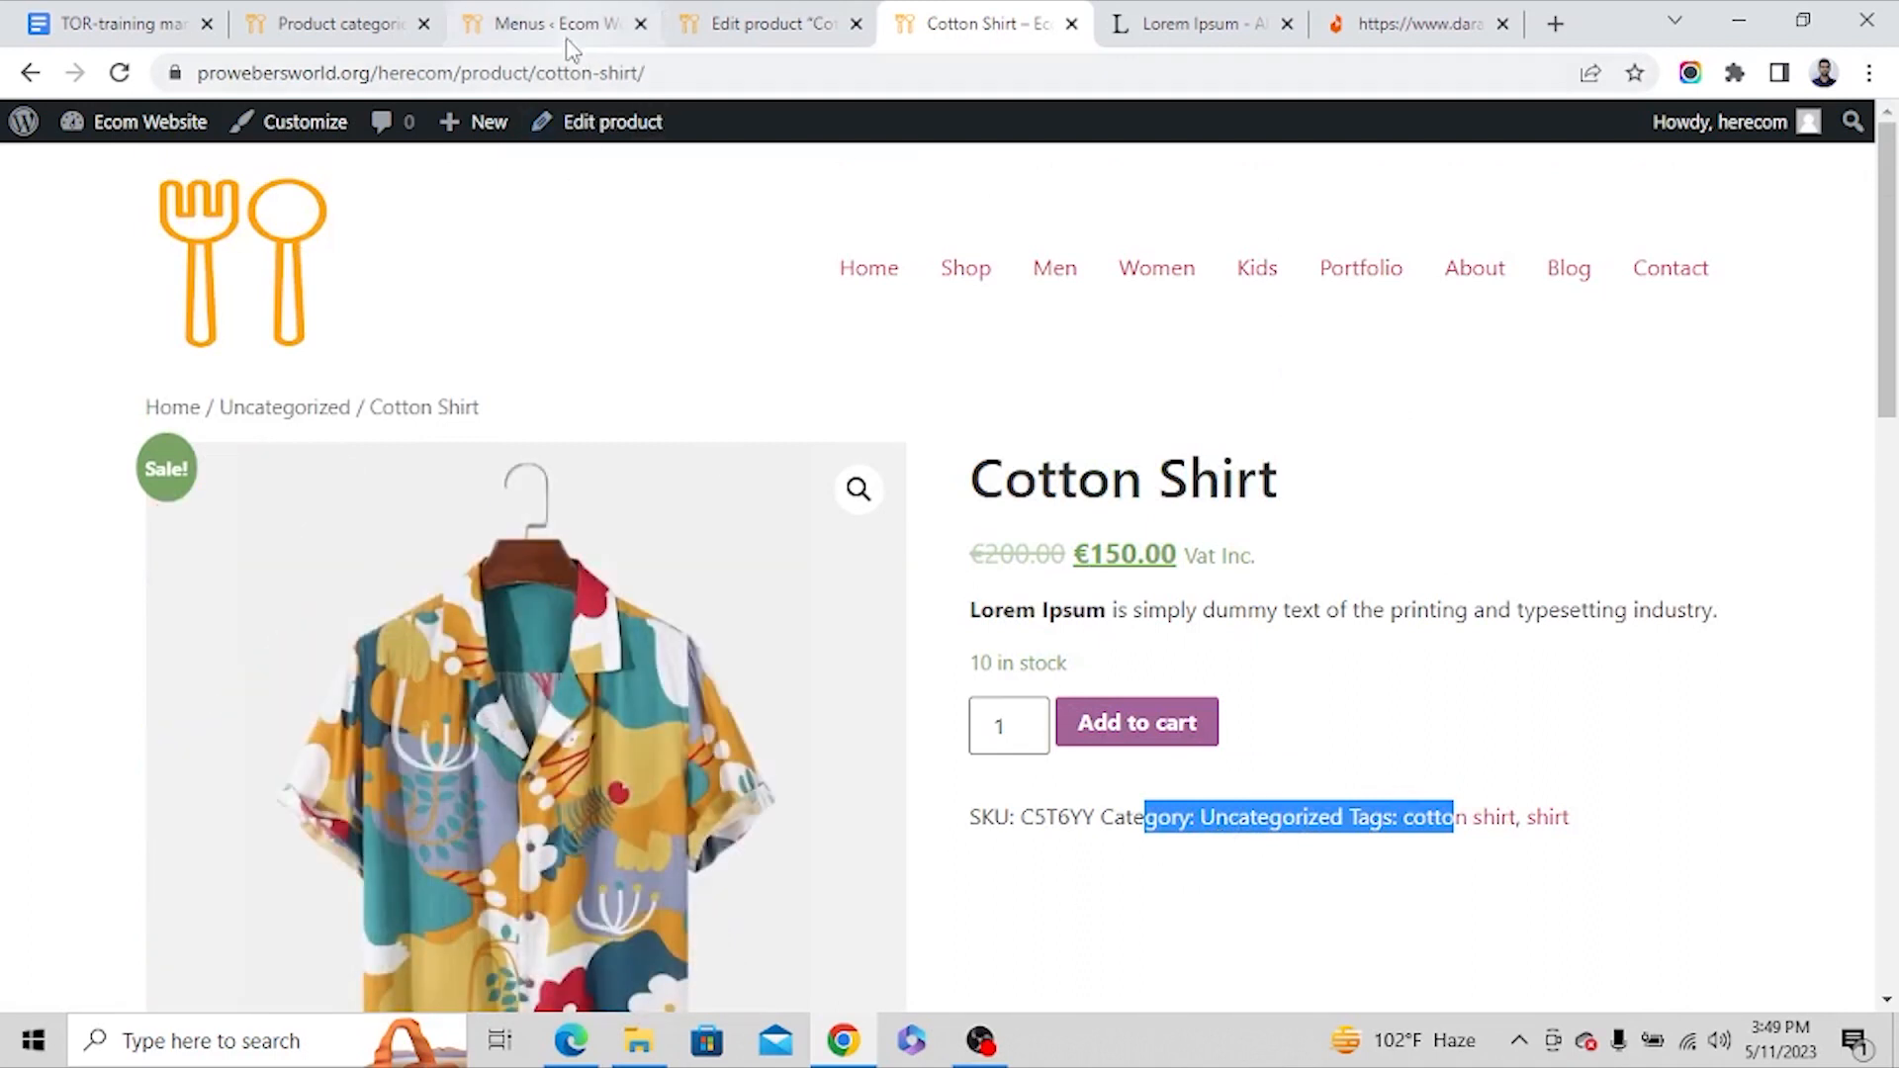
Return to the admin's list of all products and open Cotton Shirt for editing in a new tab.
{"action": "left_click", "coordinate": [776, 23]}
{"action": "left_click", "coordinate": [549, 22]}
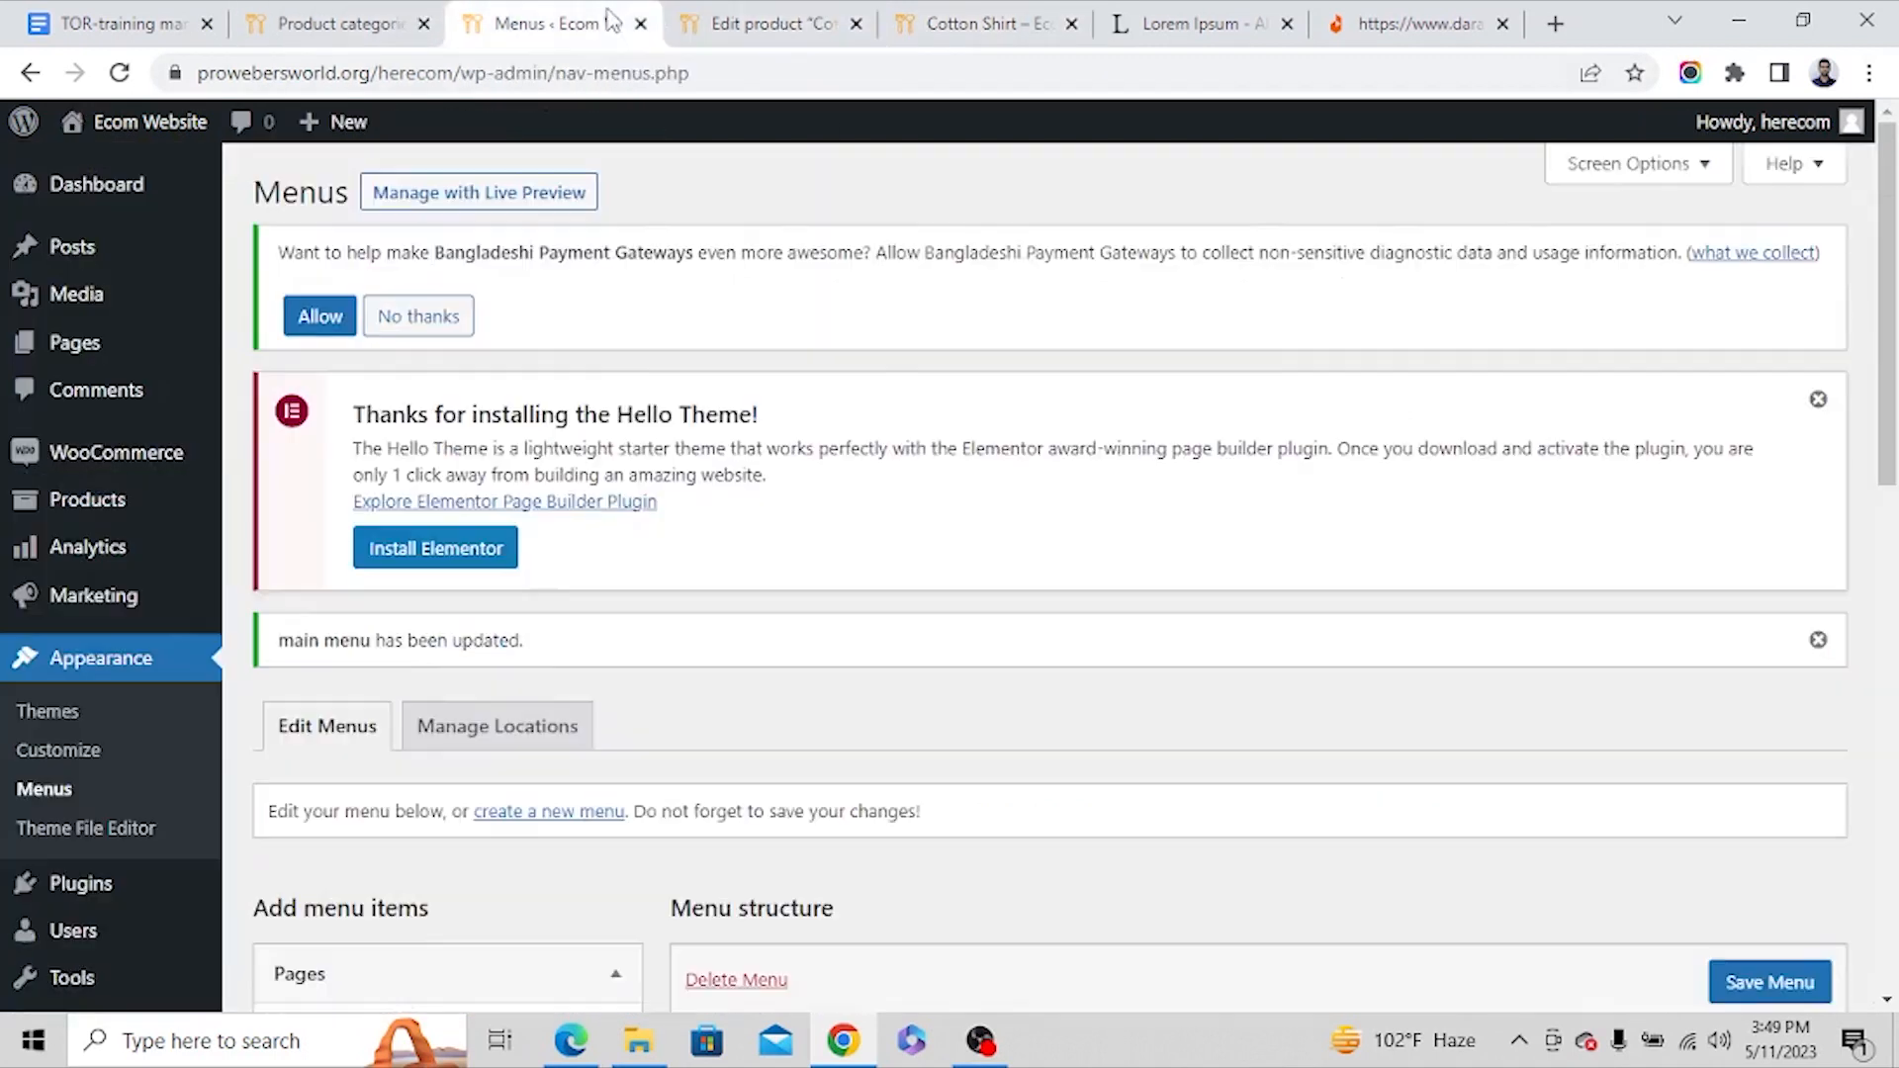
{"action": "left_click", "coordinate": [756, 28]}
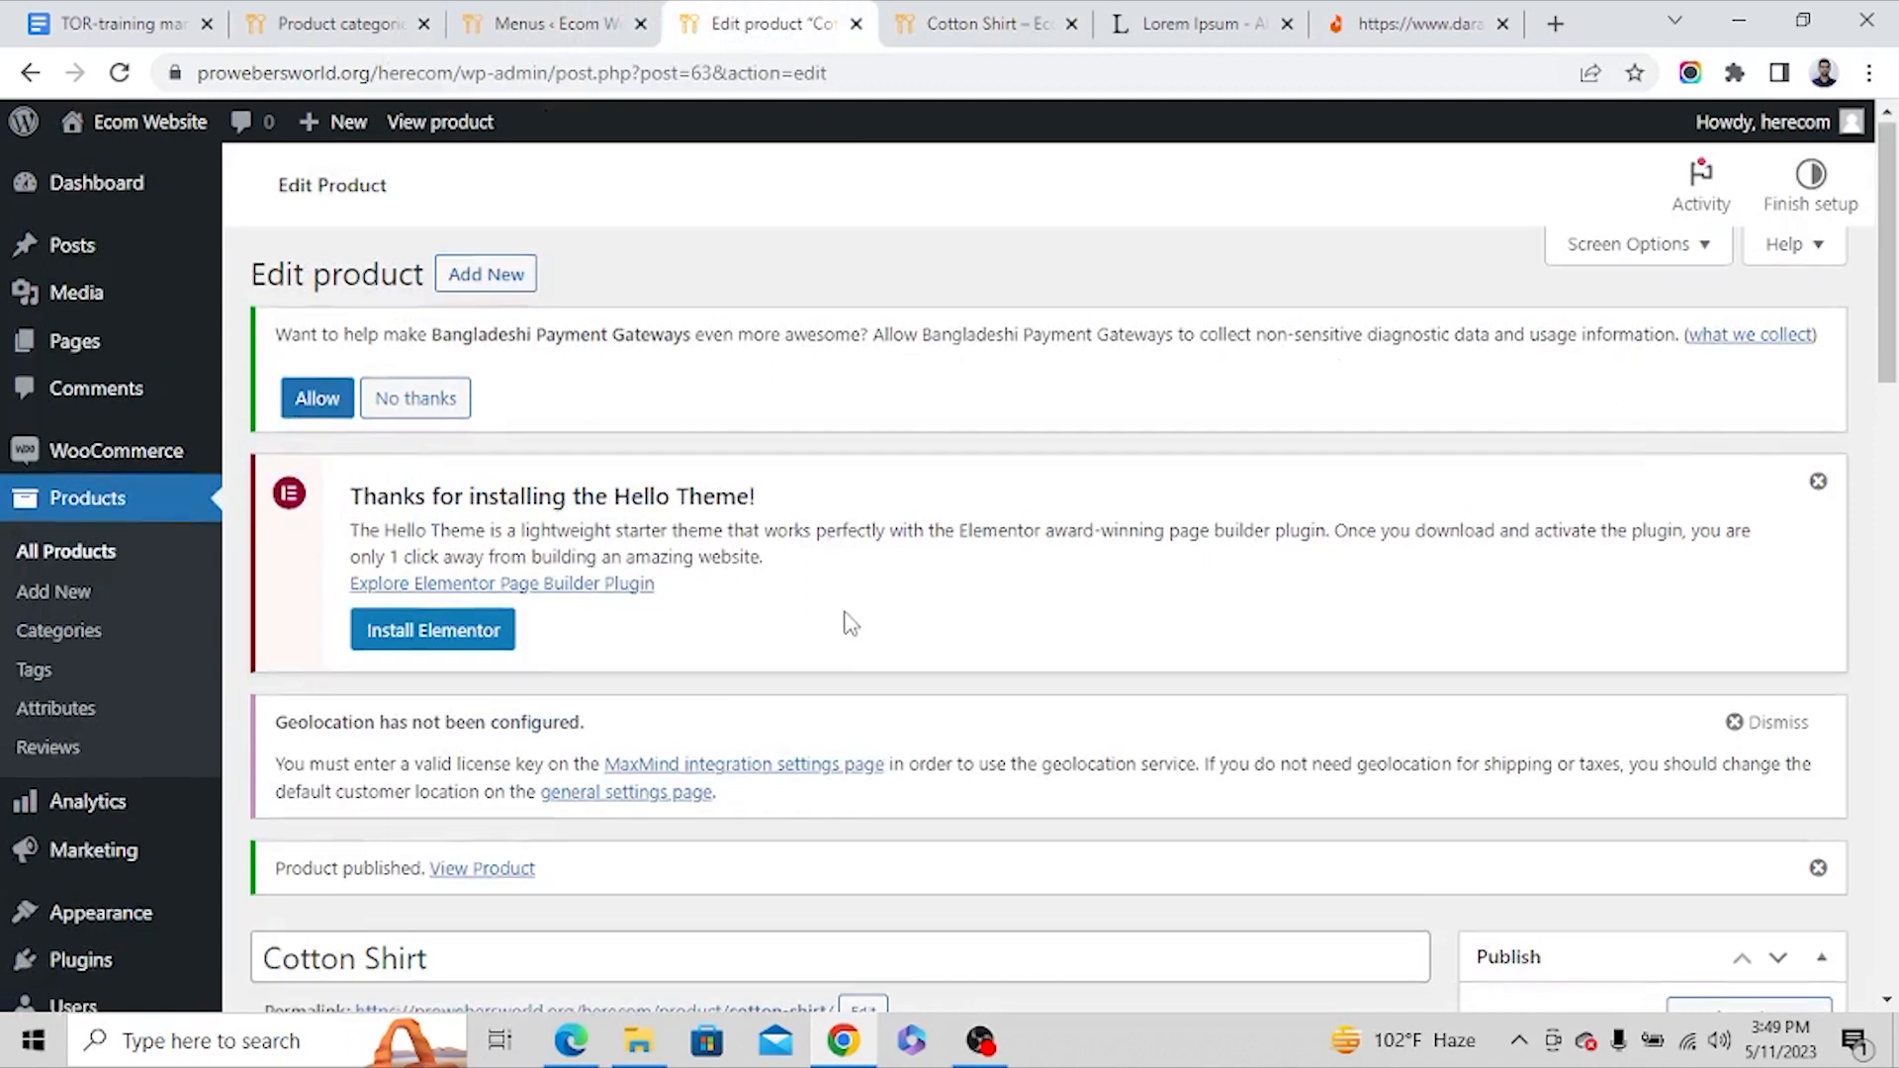
{"action": "left_click", "coordinate": [65, 558]}
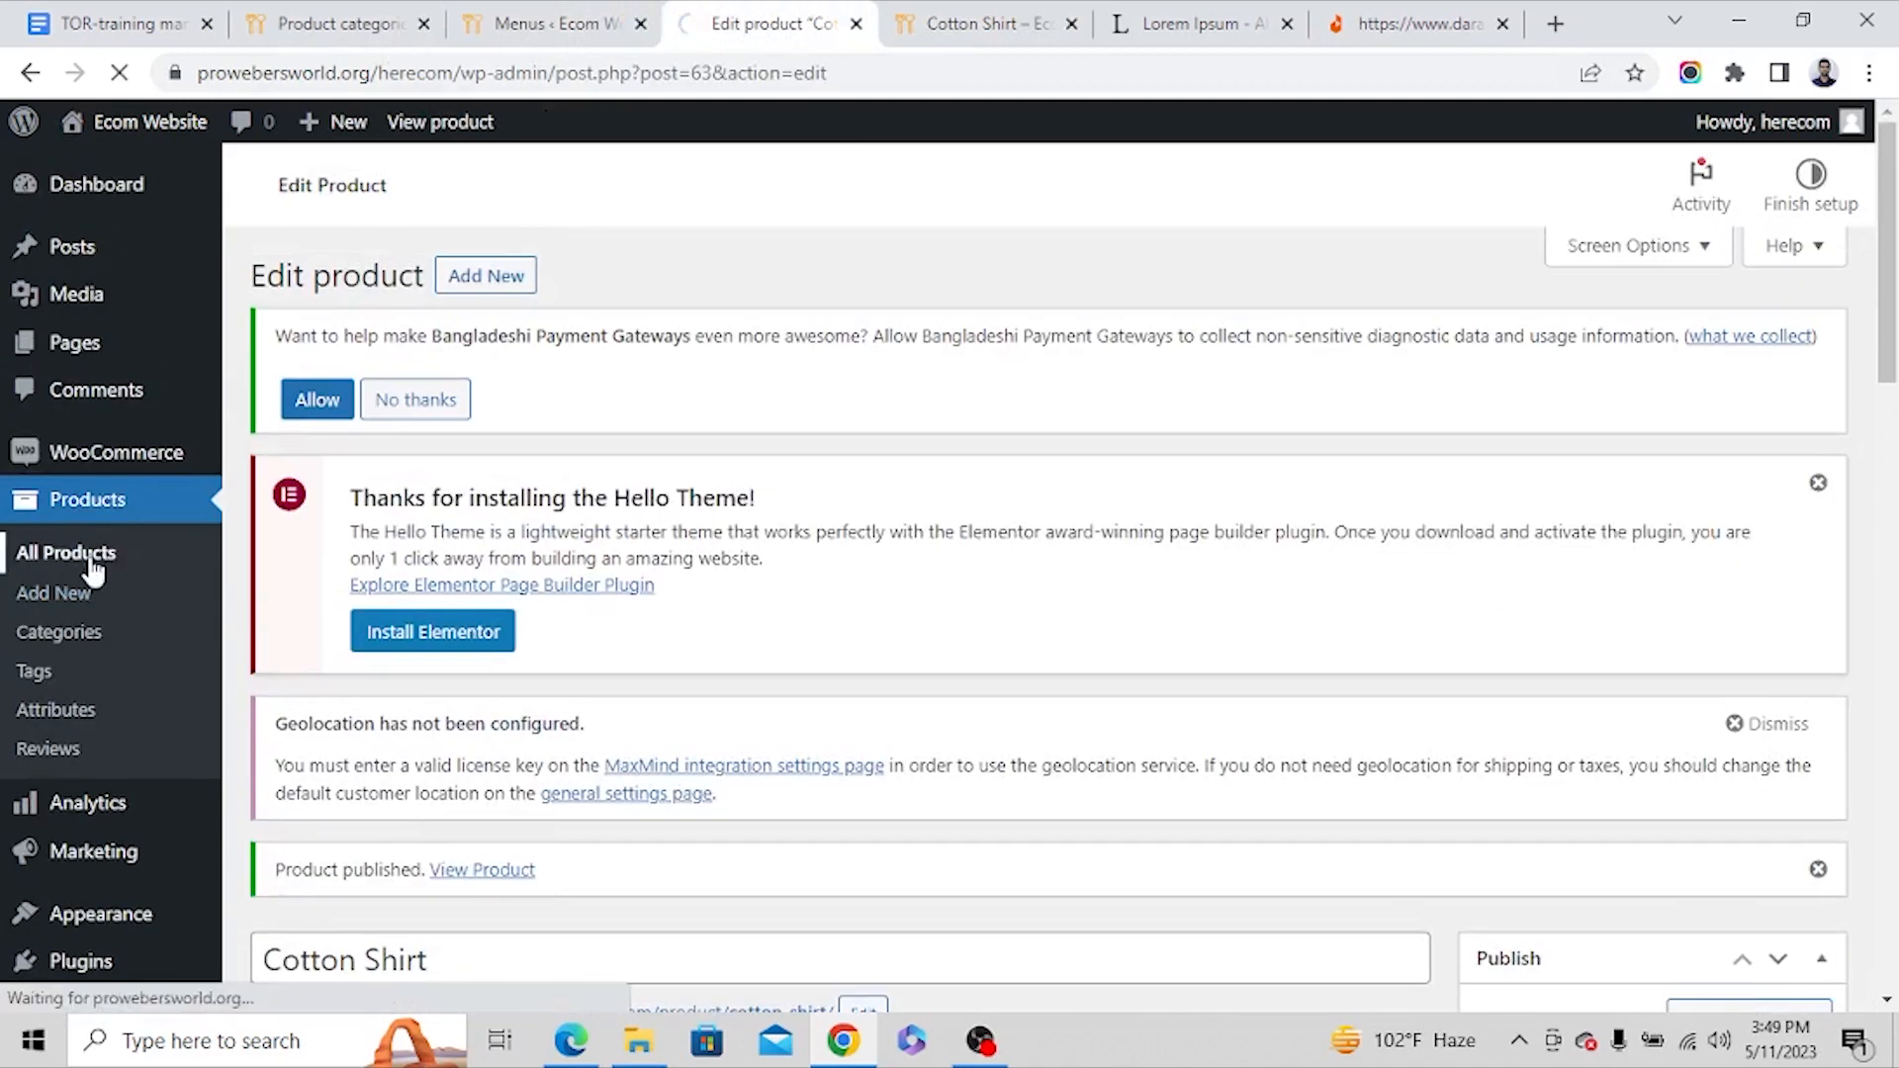
{"action": "scroll", "coordinate": [959, 569], "scroll_direction": "down", "scroll_amount": 3}
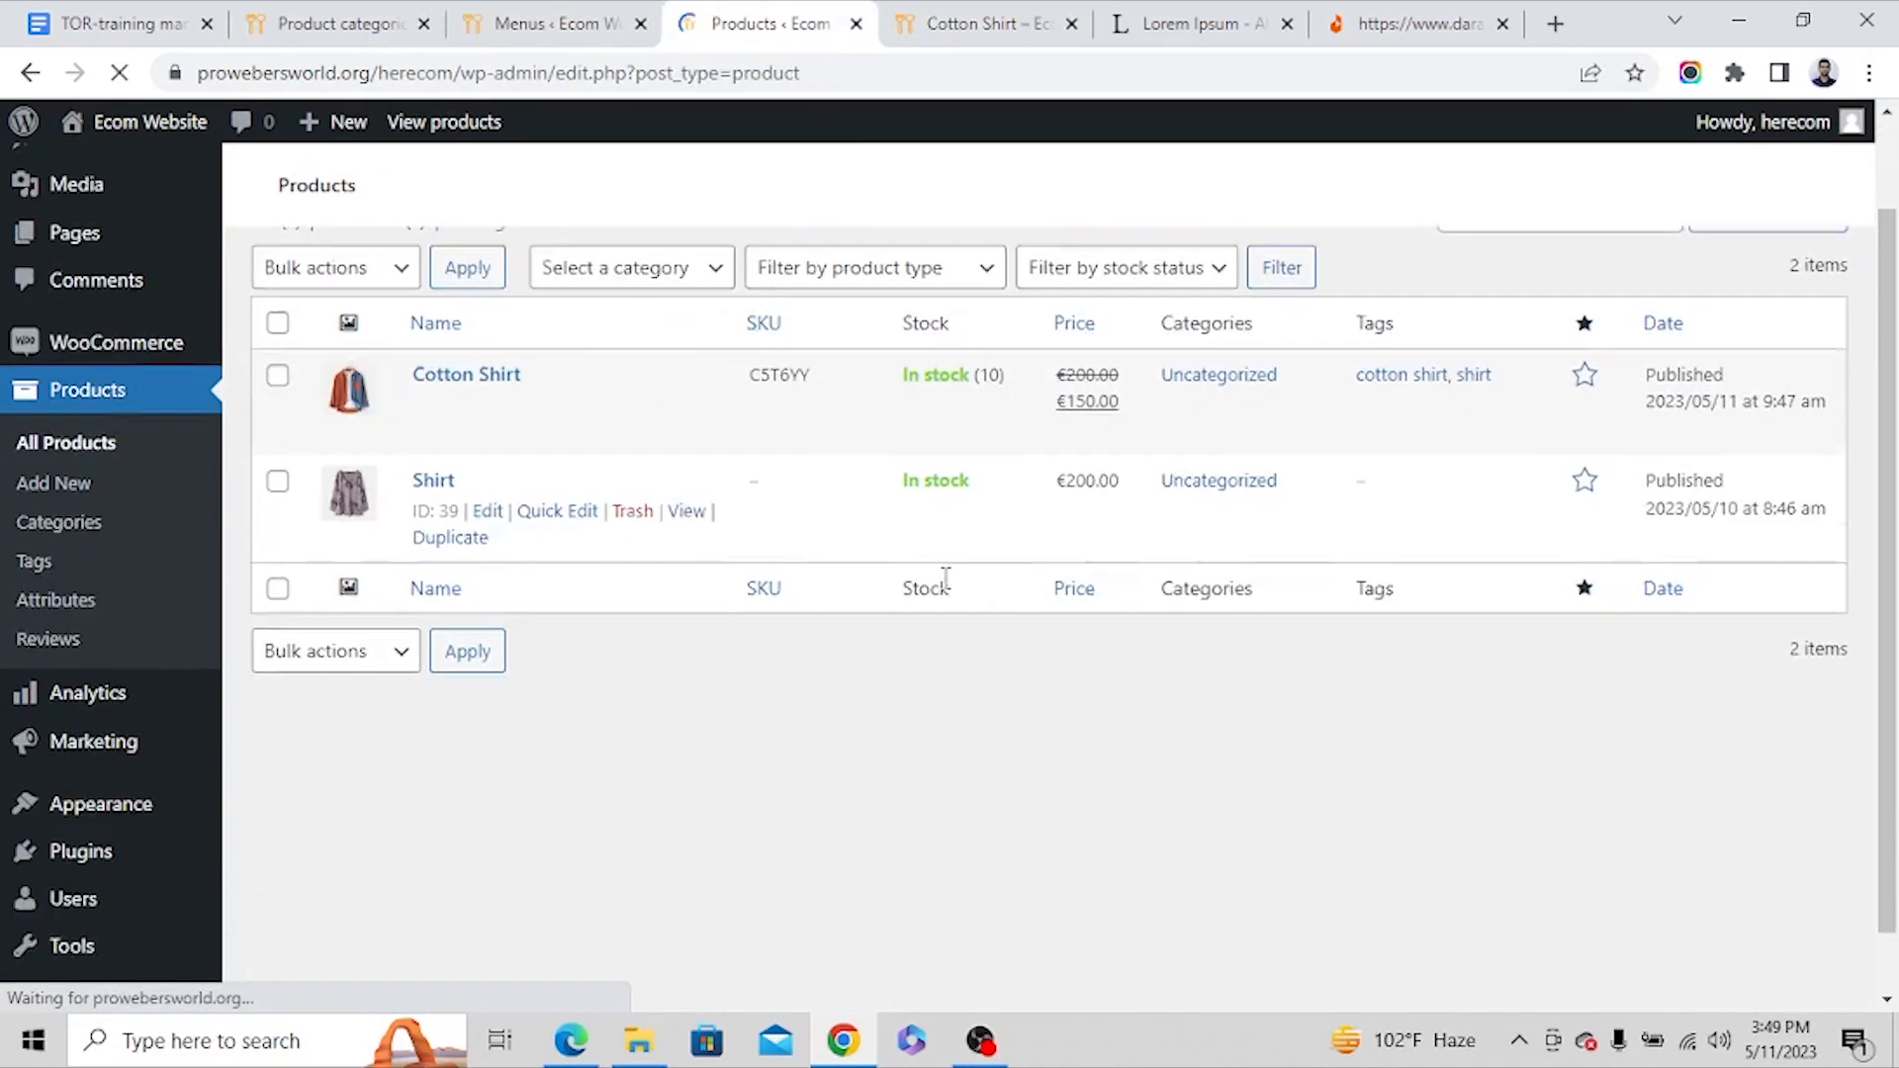
{"action": "scroll", "coordinate": [525, 713], "scroll_direction": "down", "scroll_amount": 1}
{"action": "scroll", "coordinate": [519, 682], "scroll_direction": "down", "scroll_amount": 2}
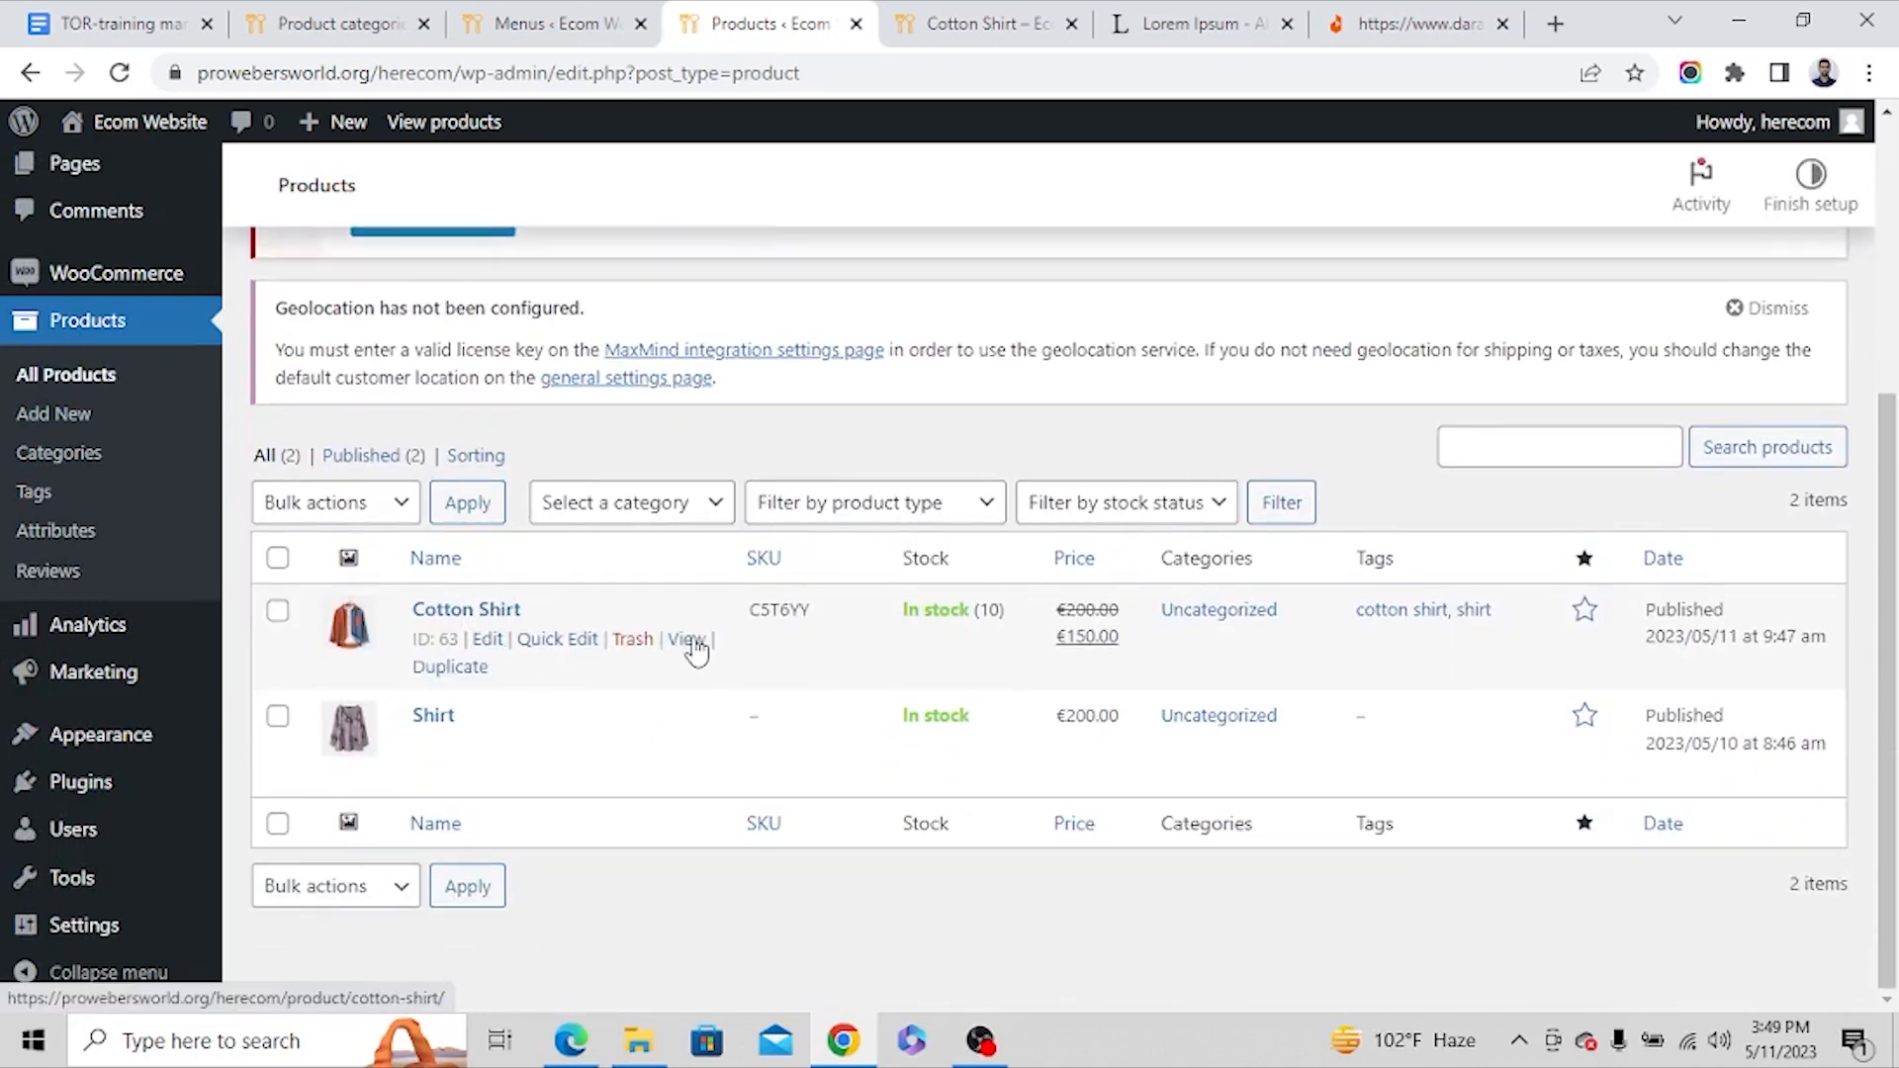
{"action": "left_click", "coordinate": [486, 643], "text": "ctrl"}
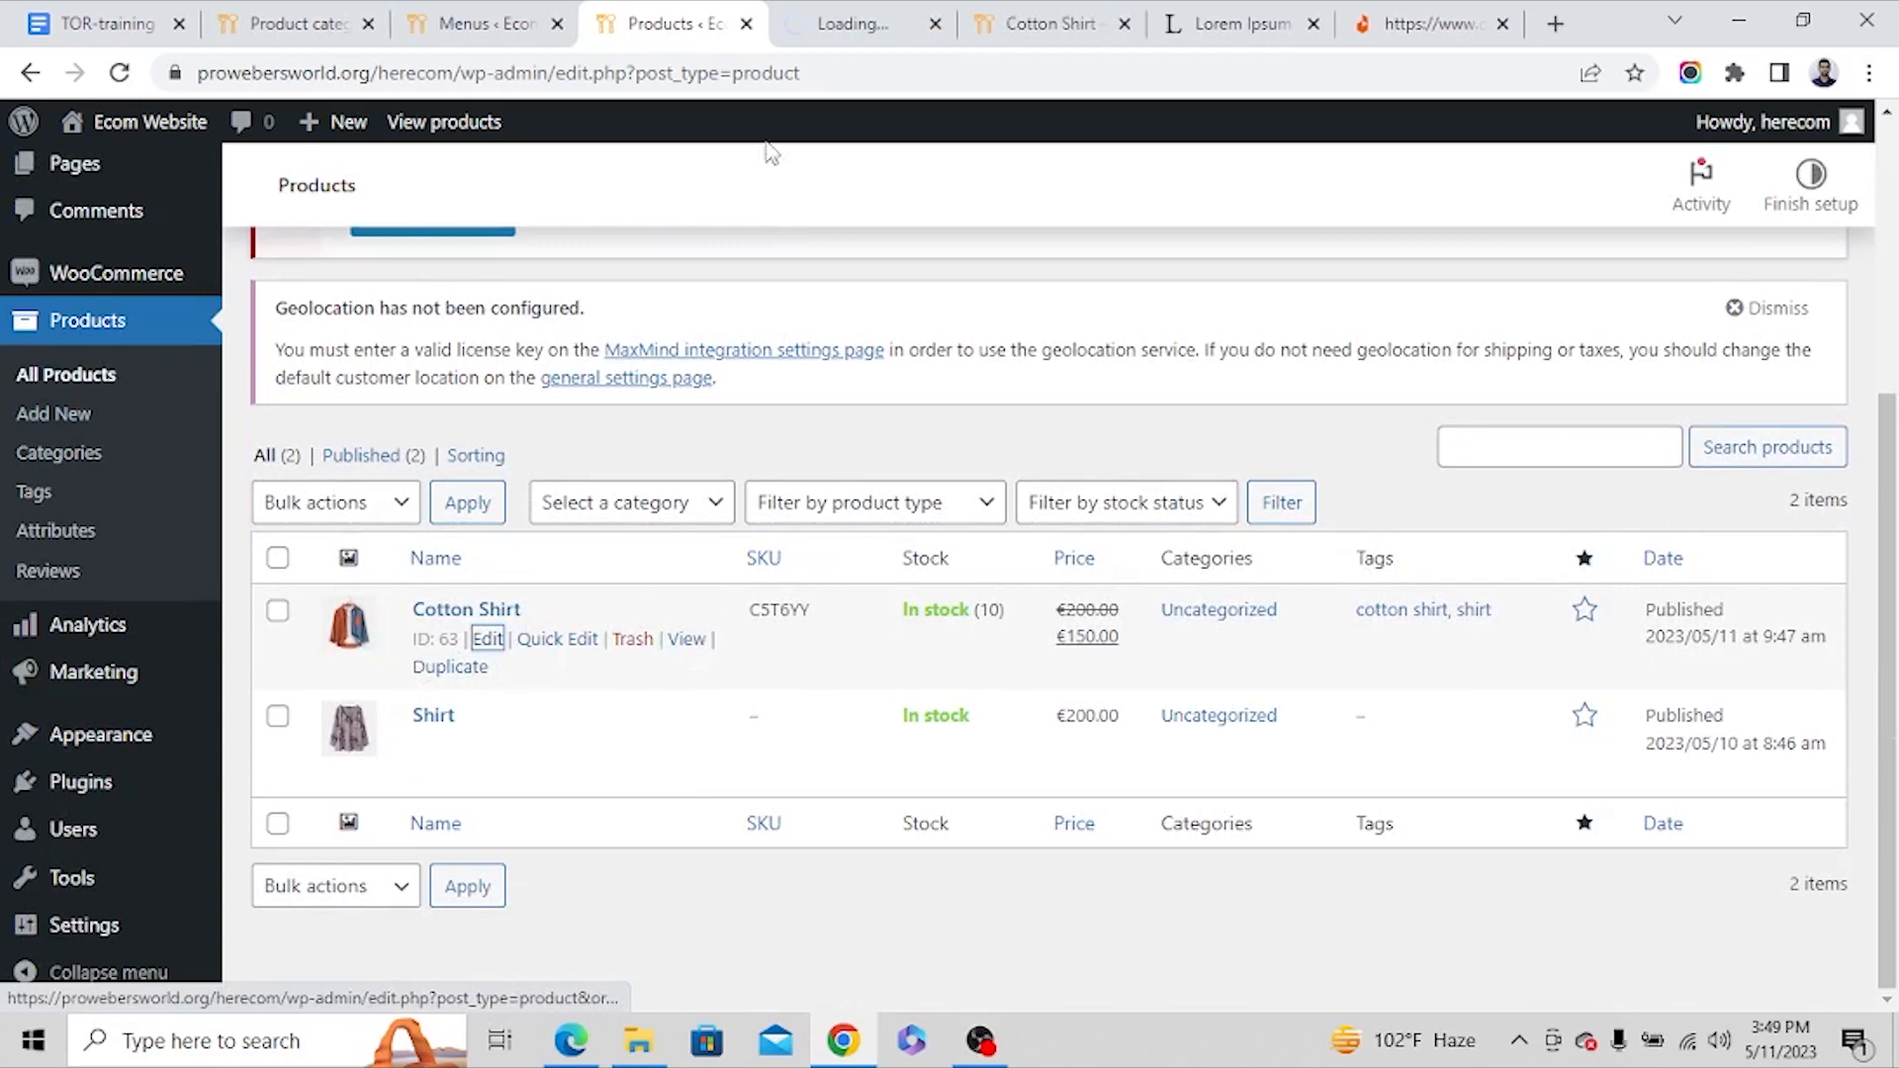
{"action": "left_click", "coordinate": [871, 27]}
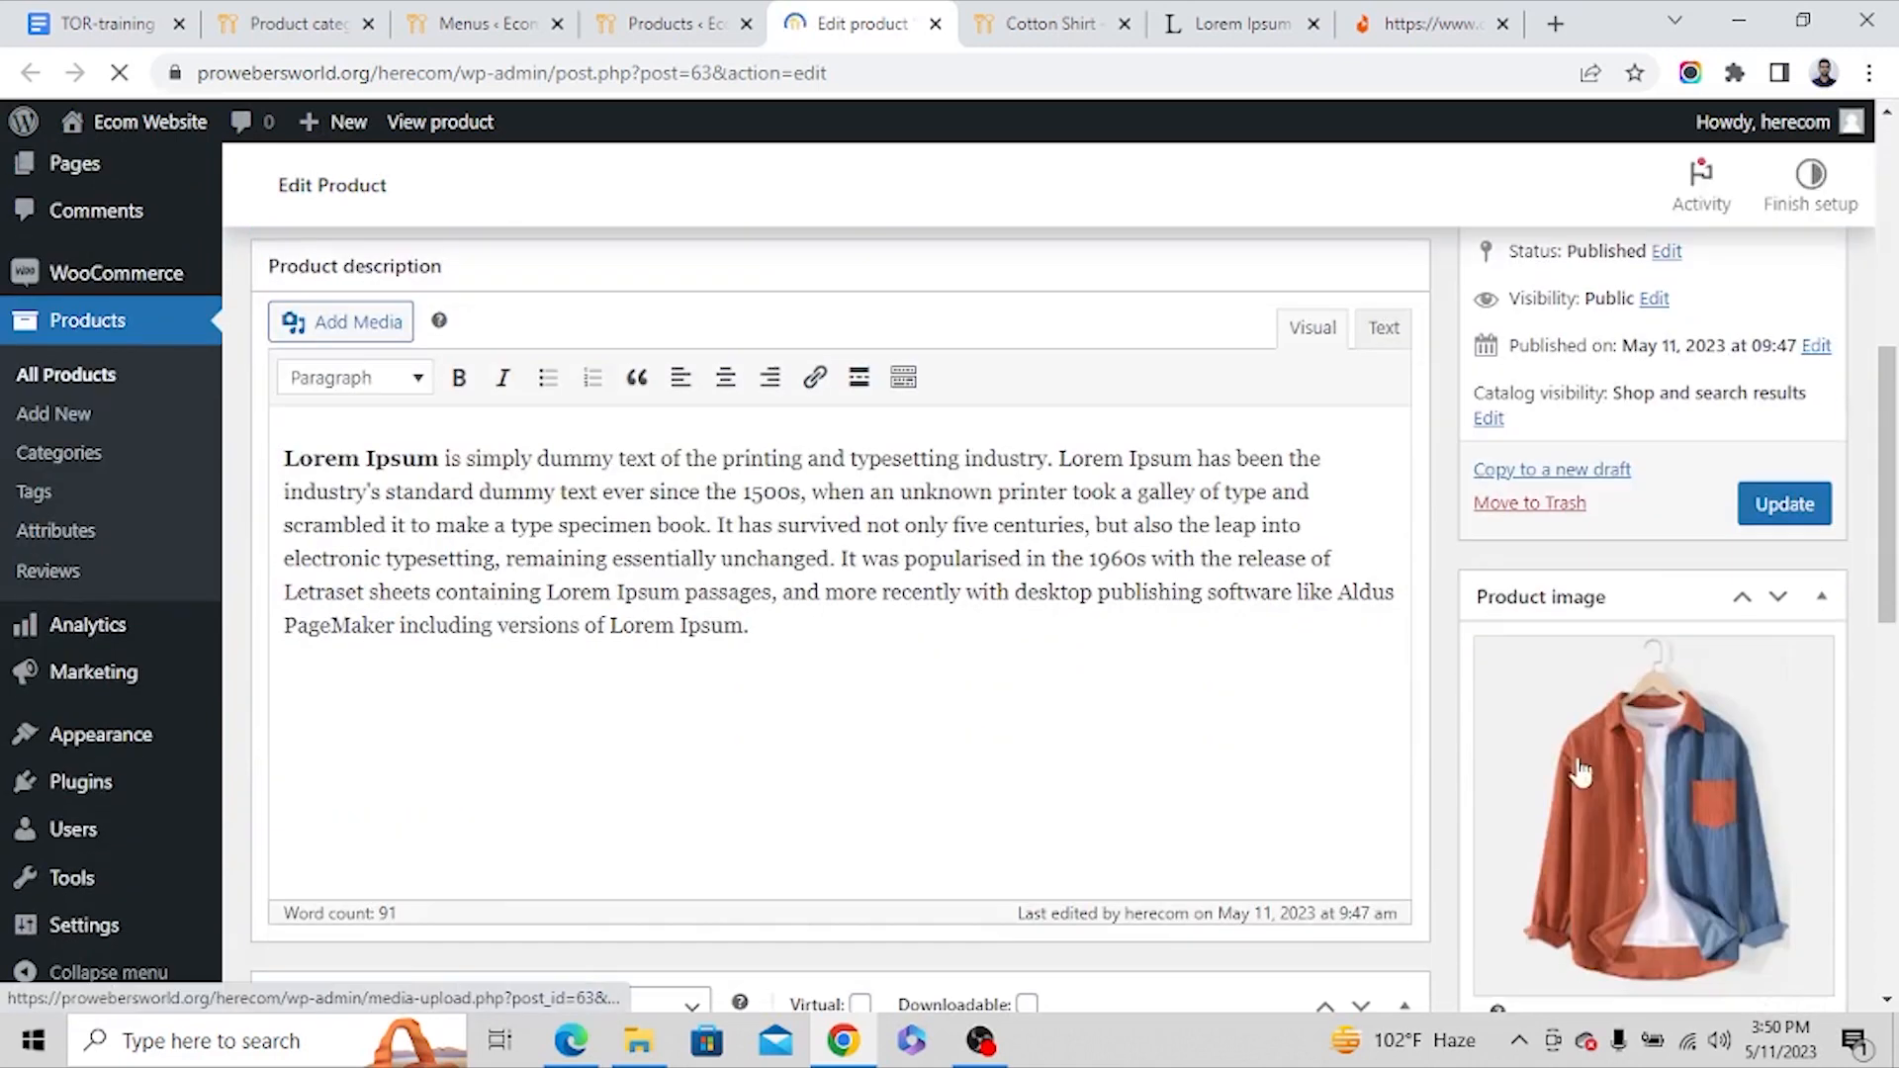
Remove the Uncategorized category from the Cotton Shirt product.
{"action": "scroll", "coordinate": [1580, 769], "scroll_direction": "down", "scroll_amount": 10}
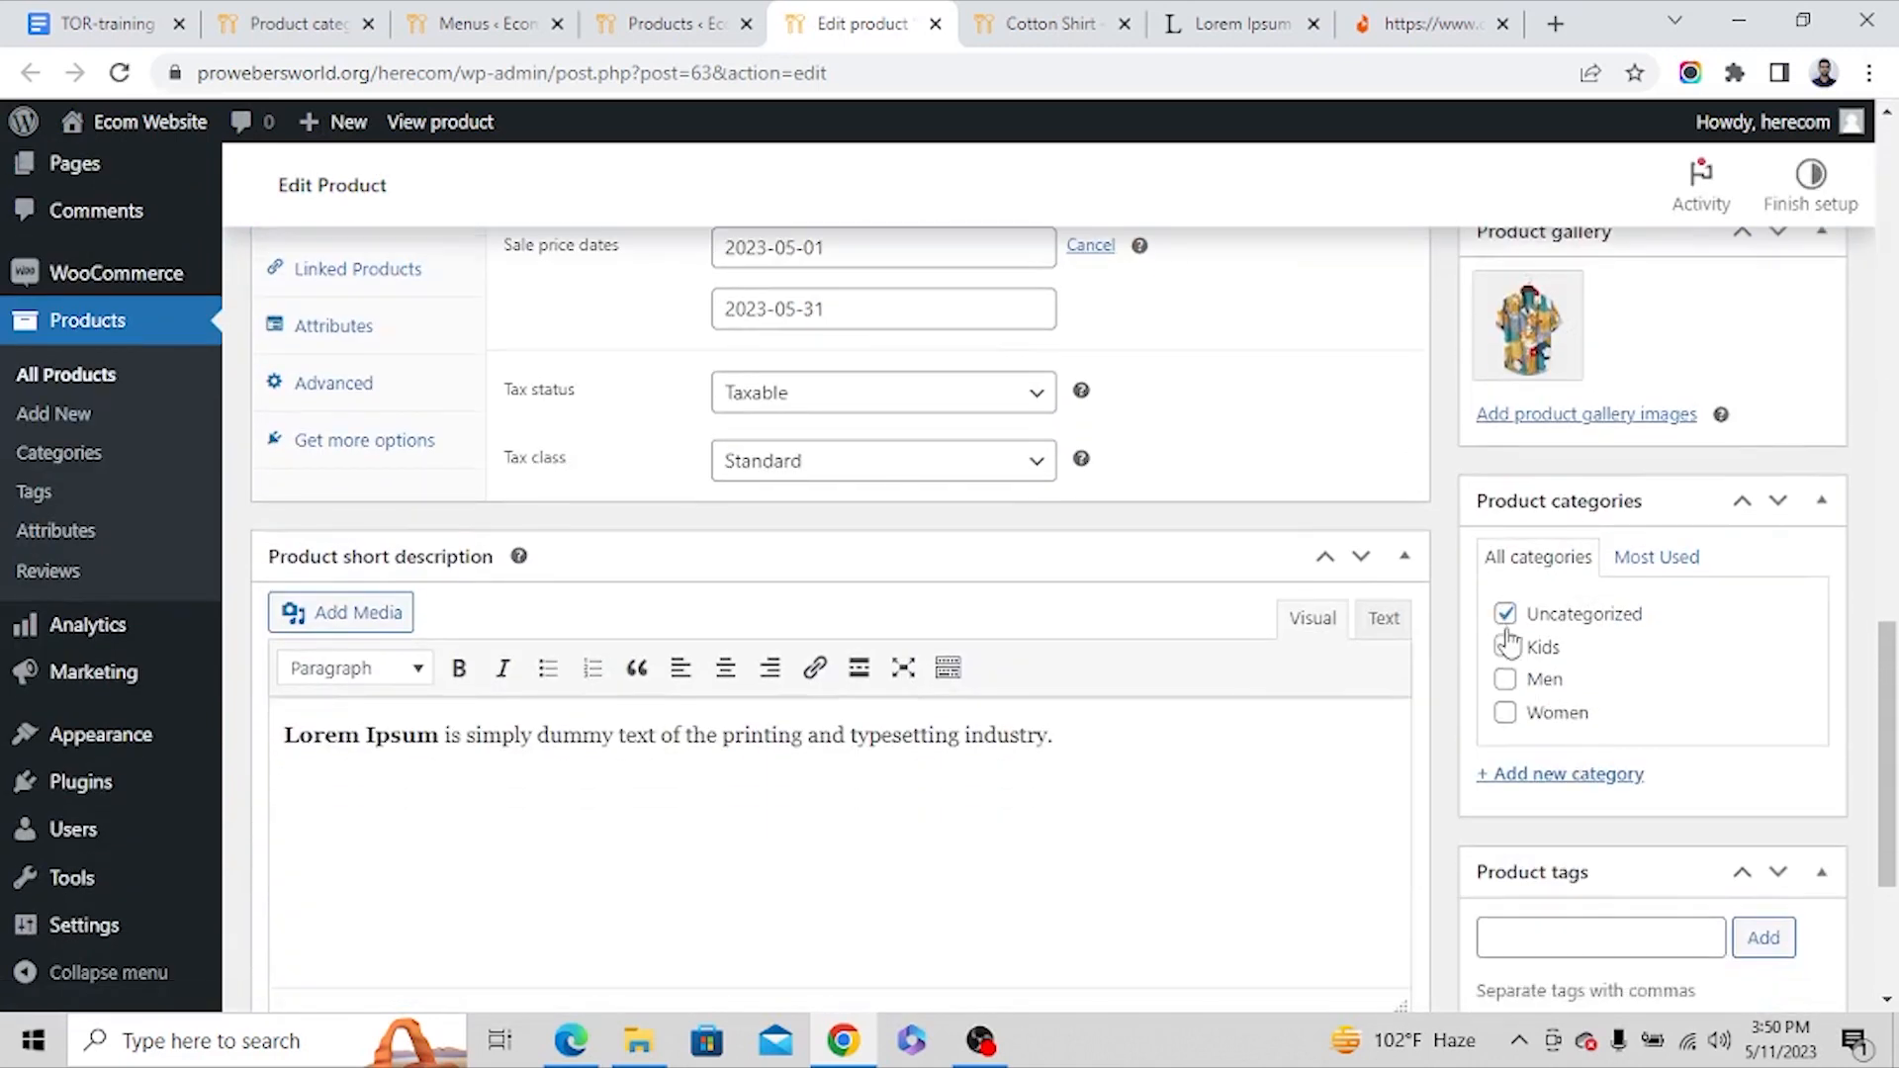
{"action": "scroll", "coordinate": [1632, 756], "scroll_direction": "up", "scroll_amount": 4}
{"action": "scroll", "coordinate": [1560, 581], "scroll_direction": "down", "scroll_amount": 4}
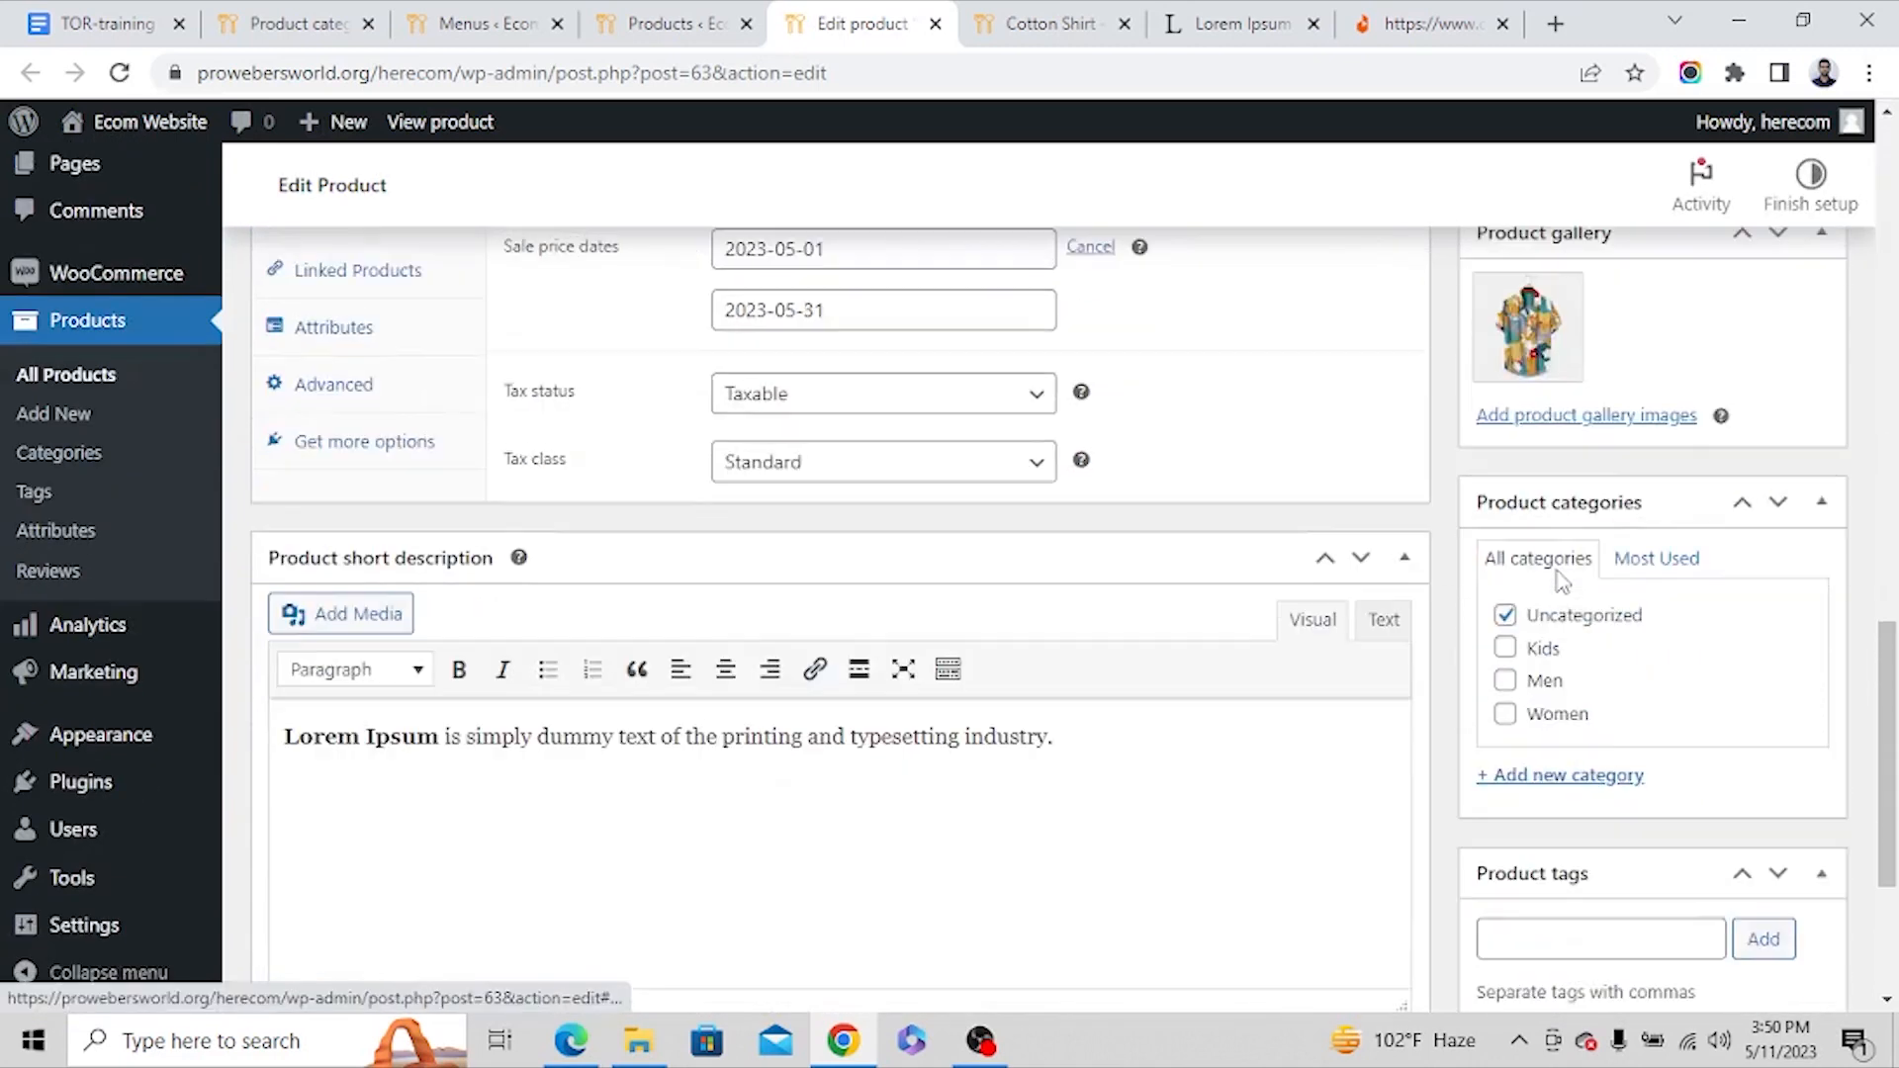
{"action": "left_click", "coordinate": [1507, 615]}
{"action": "scroll", "coordinate": [1602, 641], "scroll_direction": "down", "scroll_amount": 1}
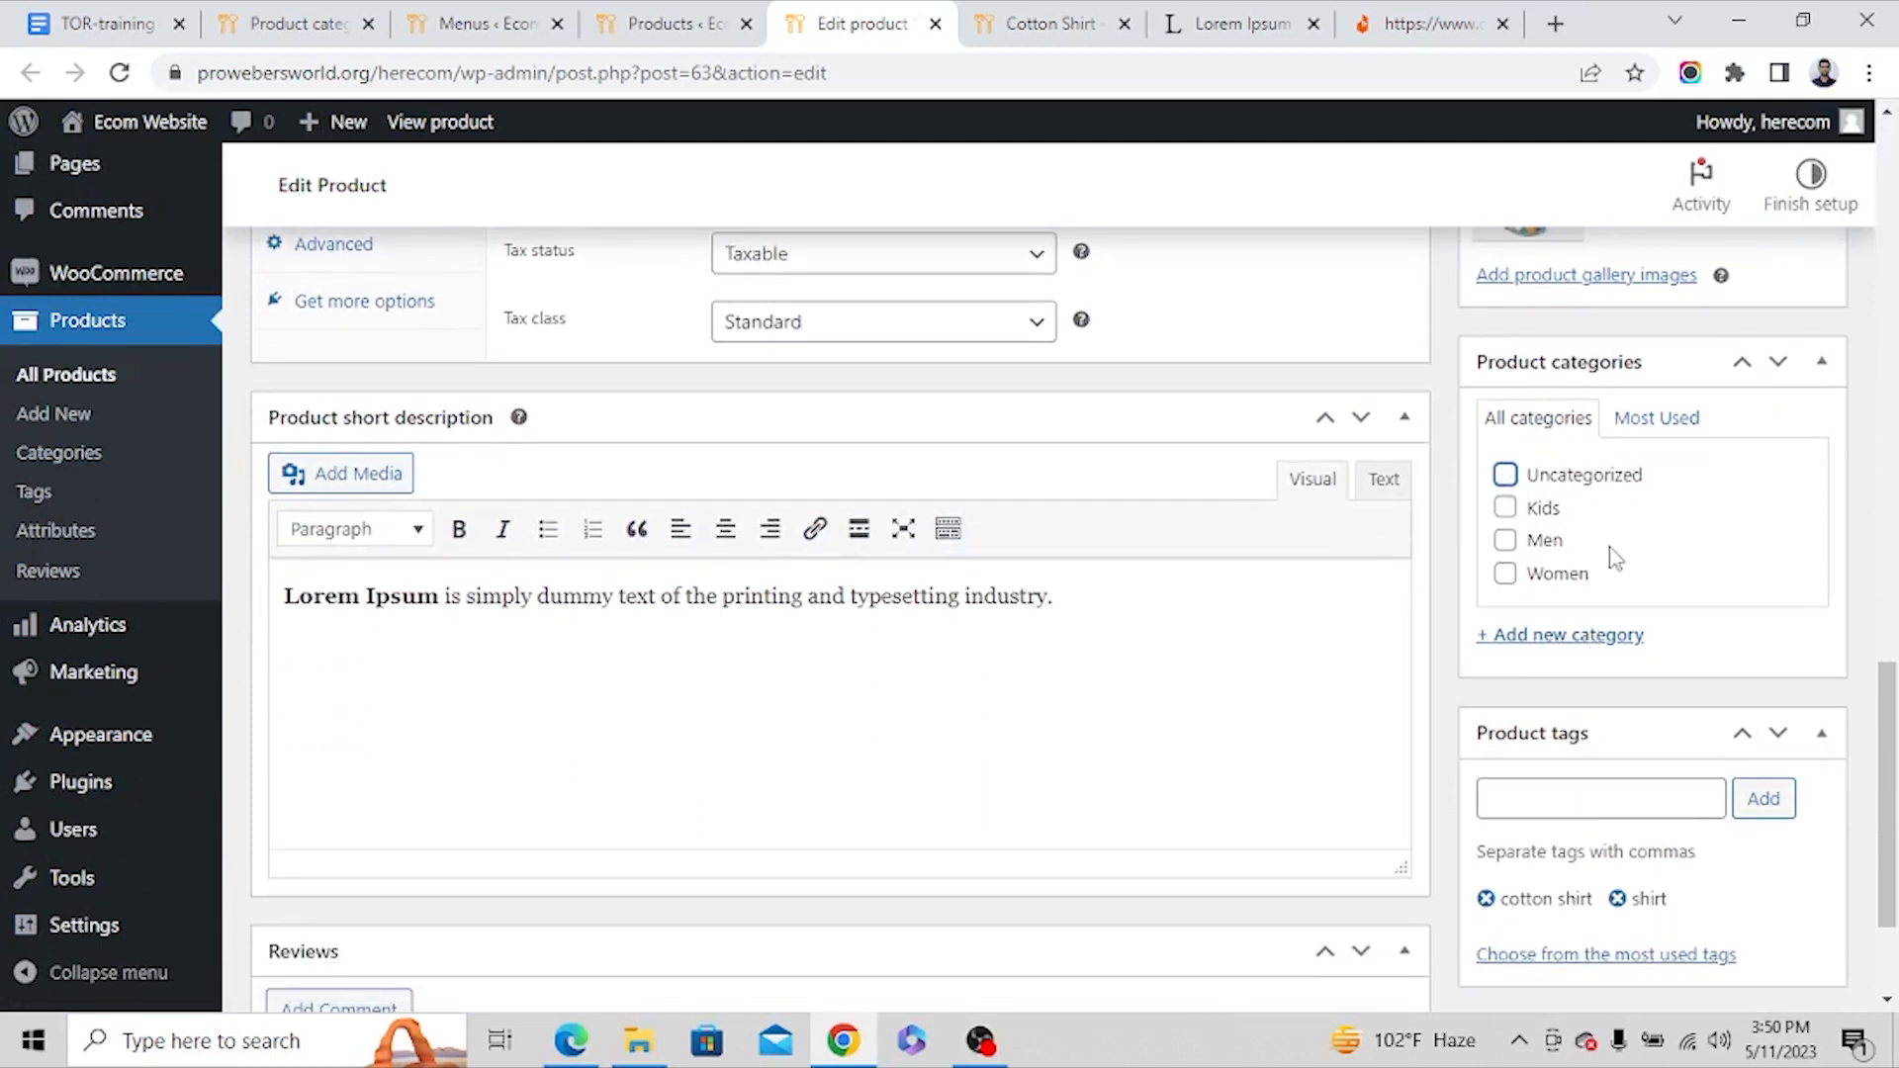
Add a new product category named Shirt with Men as its parent category and update the product.
{"action": "left_click", "coordinate": [1571, 638]}
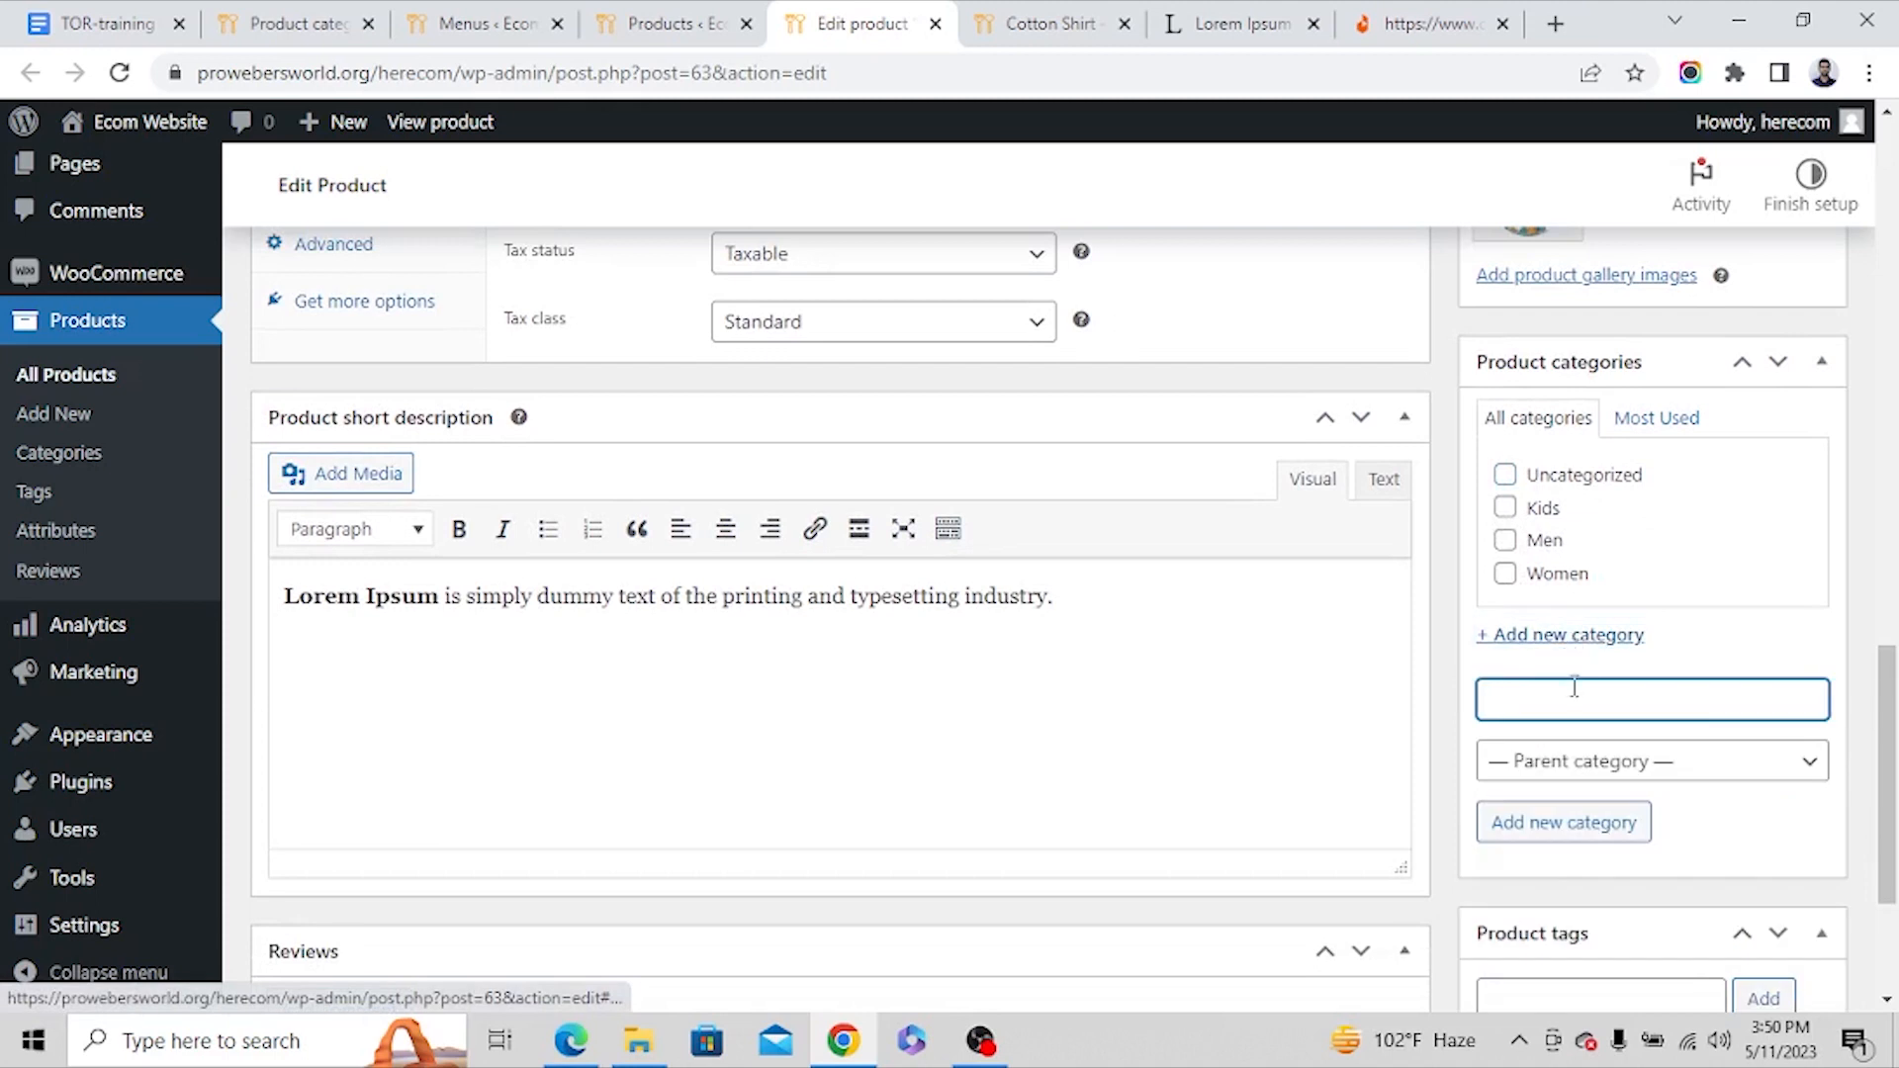
{"action": "left_click", "coordinate": [1558, 692]}
{"action": "left_click", "coordinate": [1610, 816]}
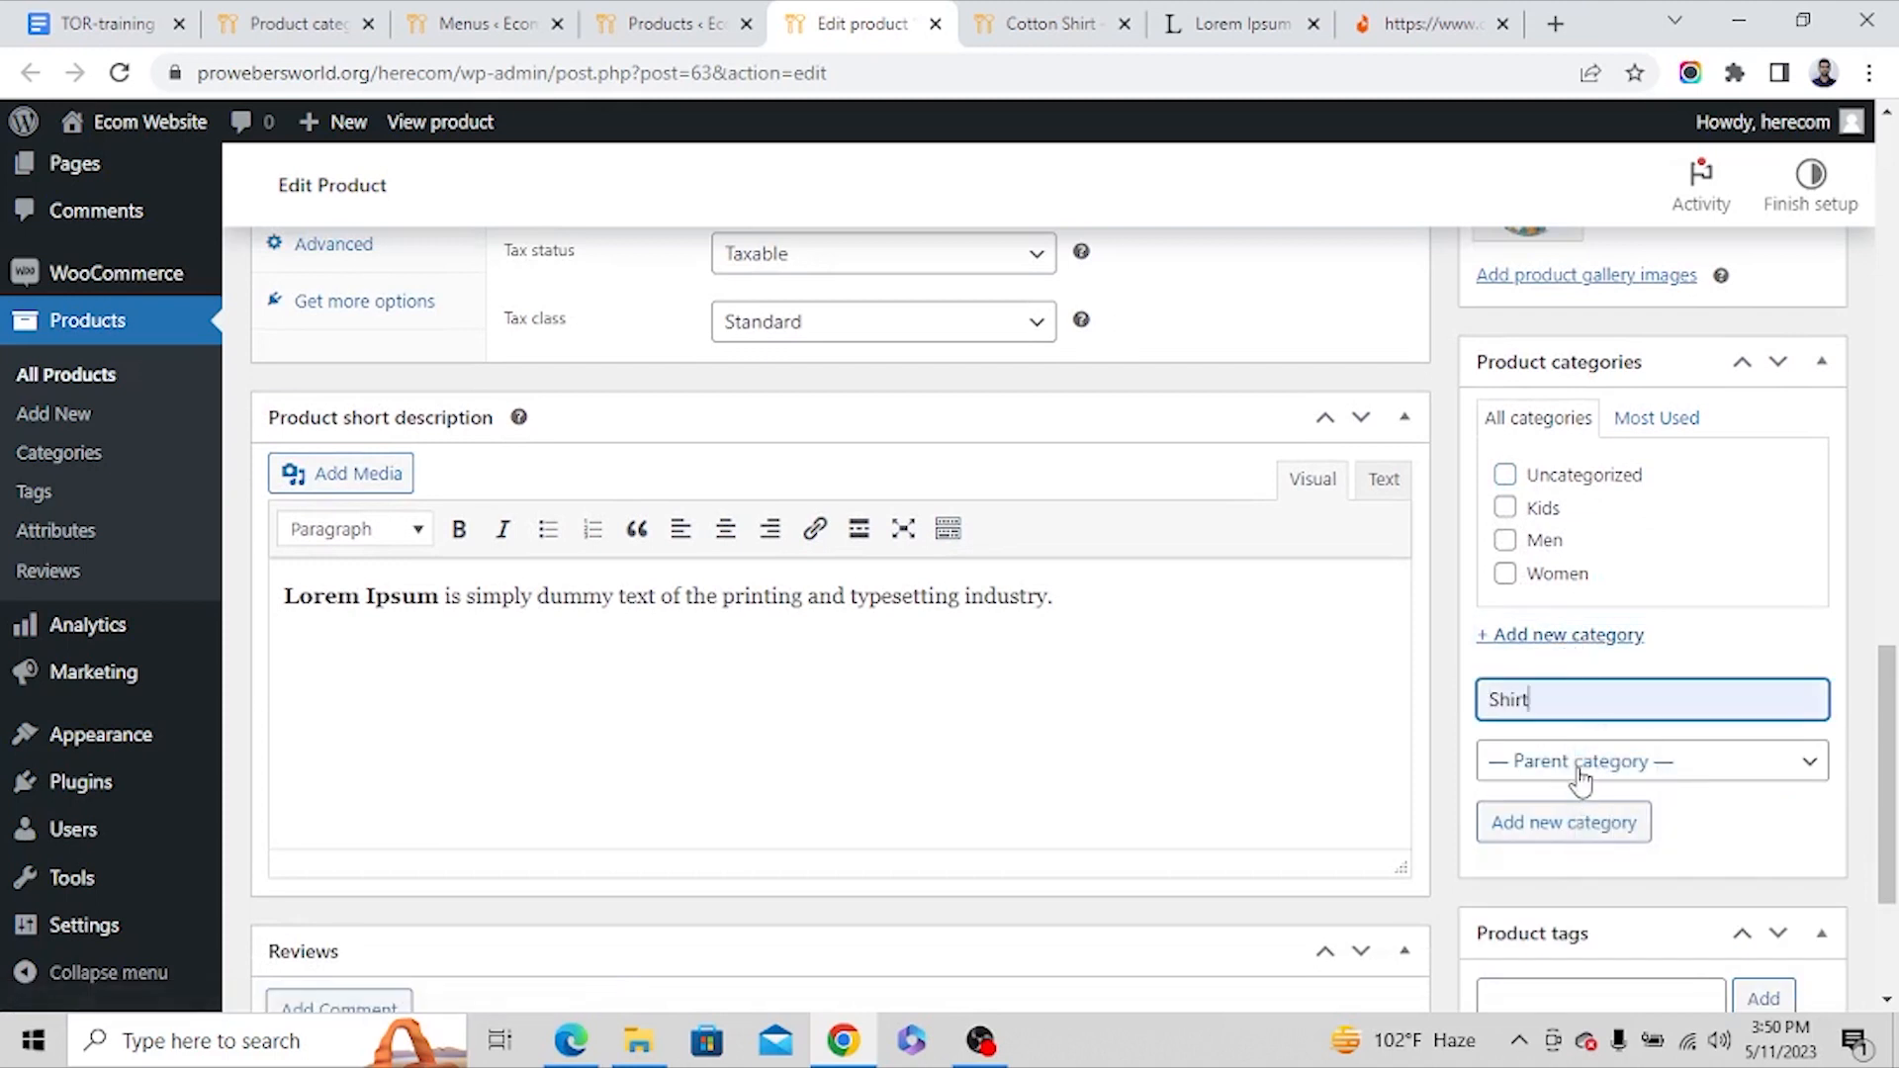
{"action": "left_click", "coordinate": [1602, 761]}
{"action": "left_click", "coordinate": [1563, 851]}
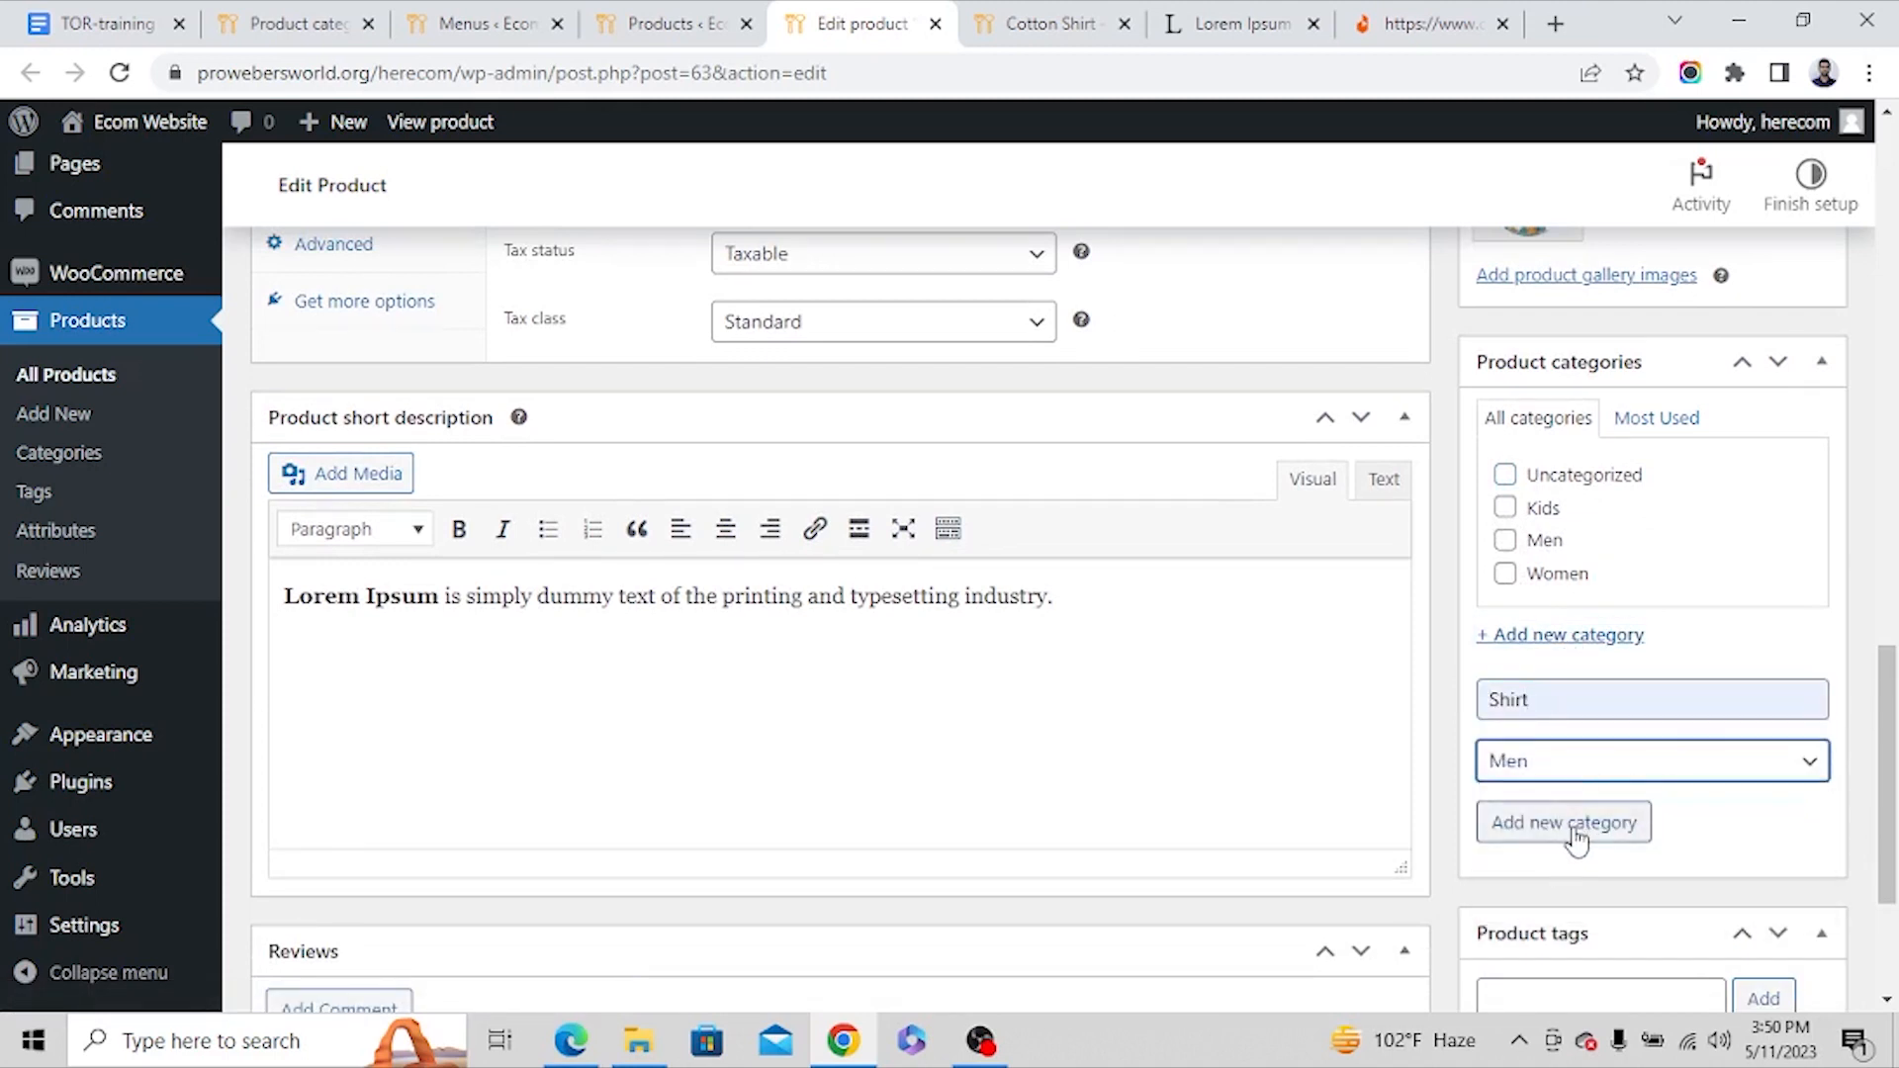
{"action": "left_click", "coordinate": [1579, 699]}
{"action": "key", "text": "Return"}
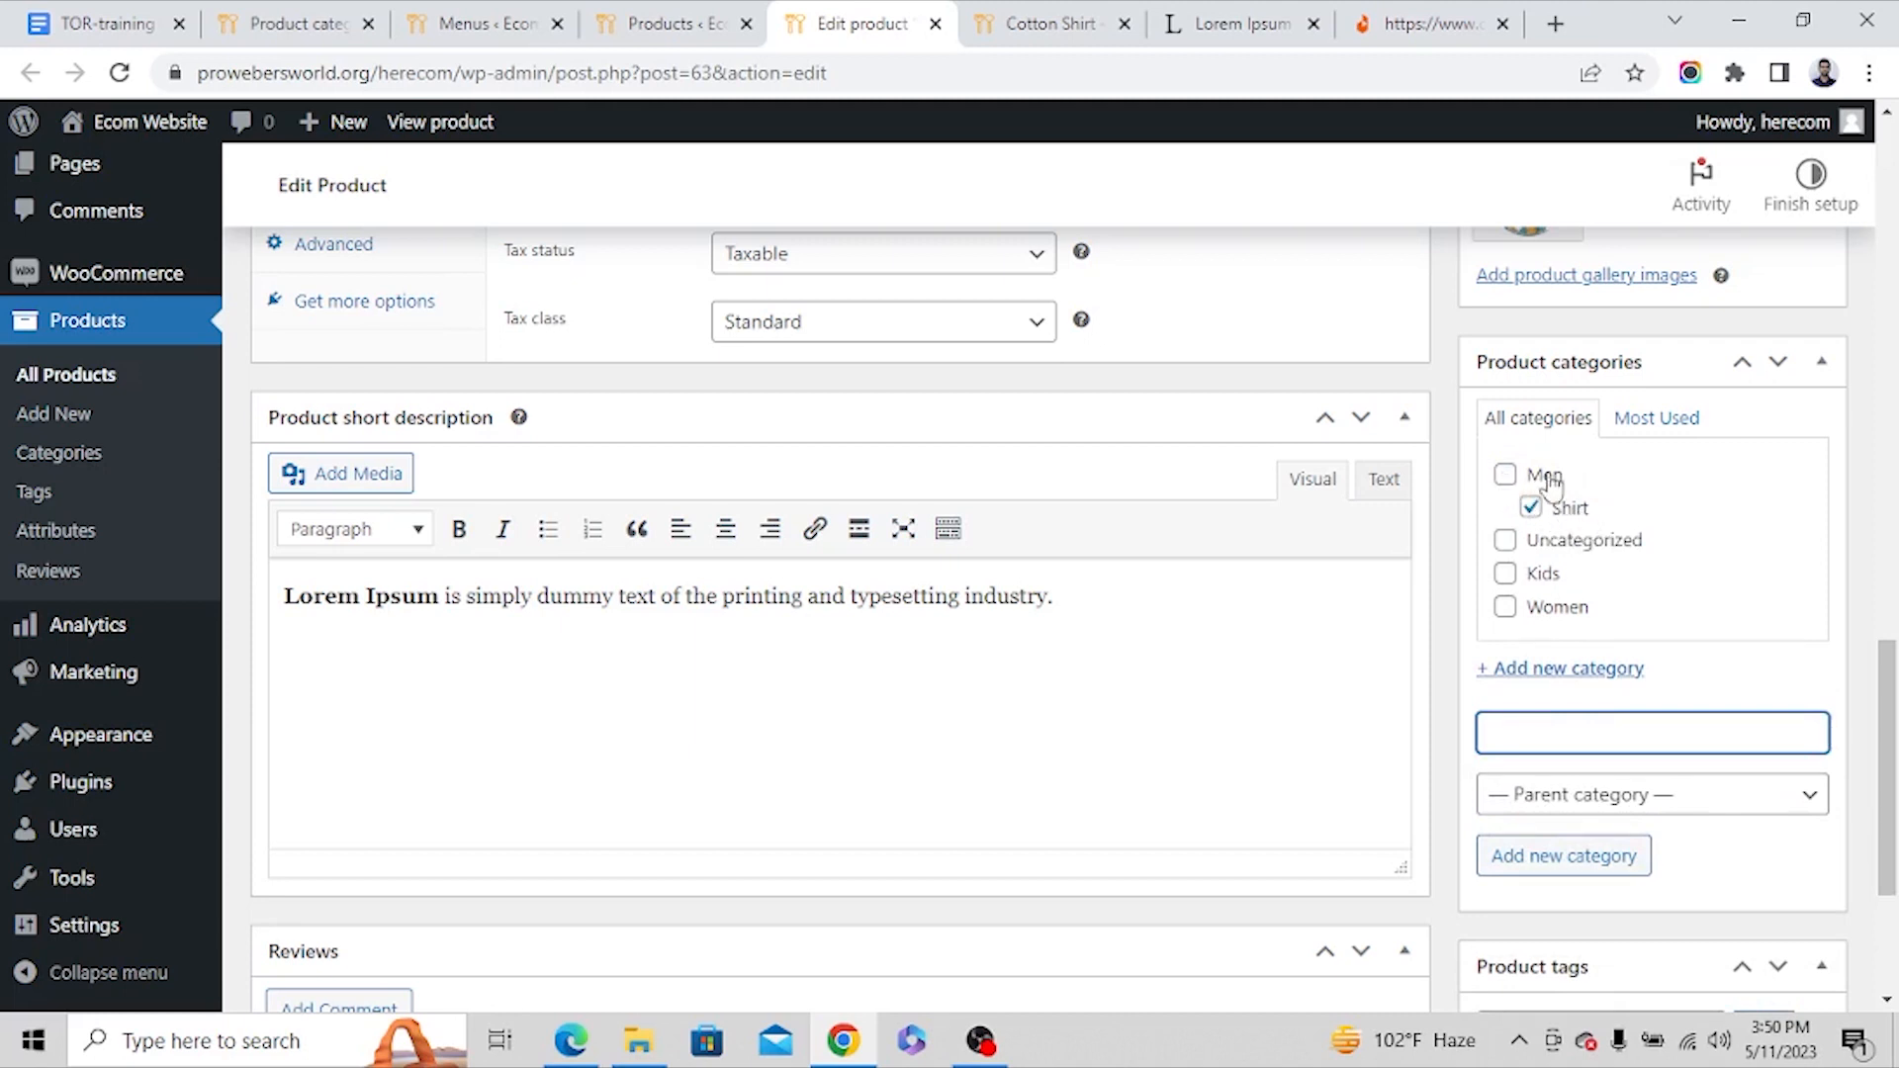
{"action": "scroll", "coordinate": [1604, 603], "scroll_direction": "up", "scroll_amount": 10}
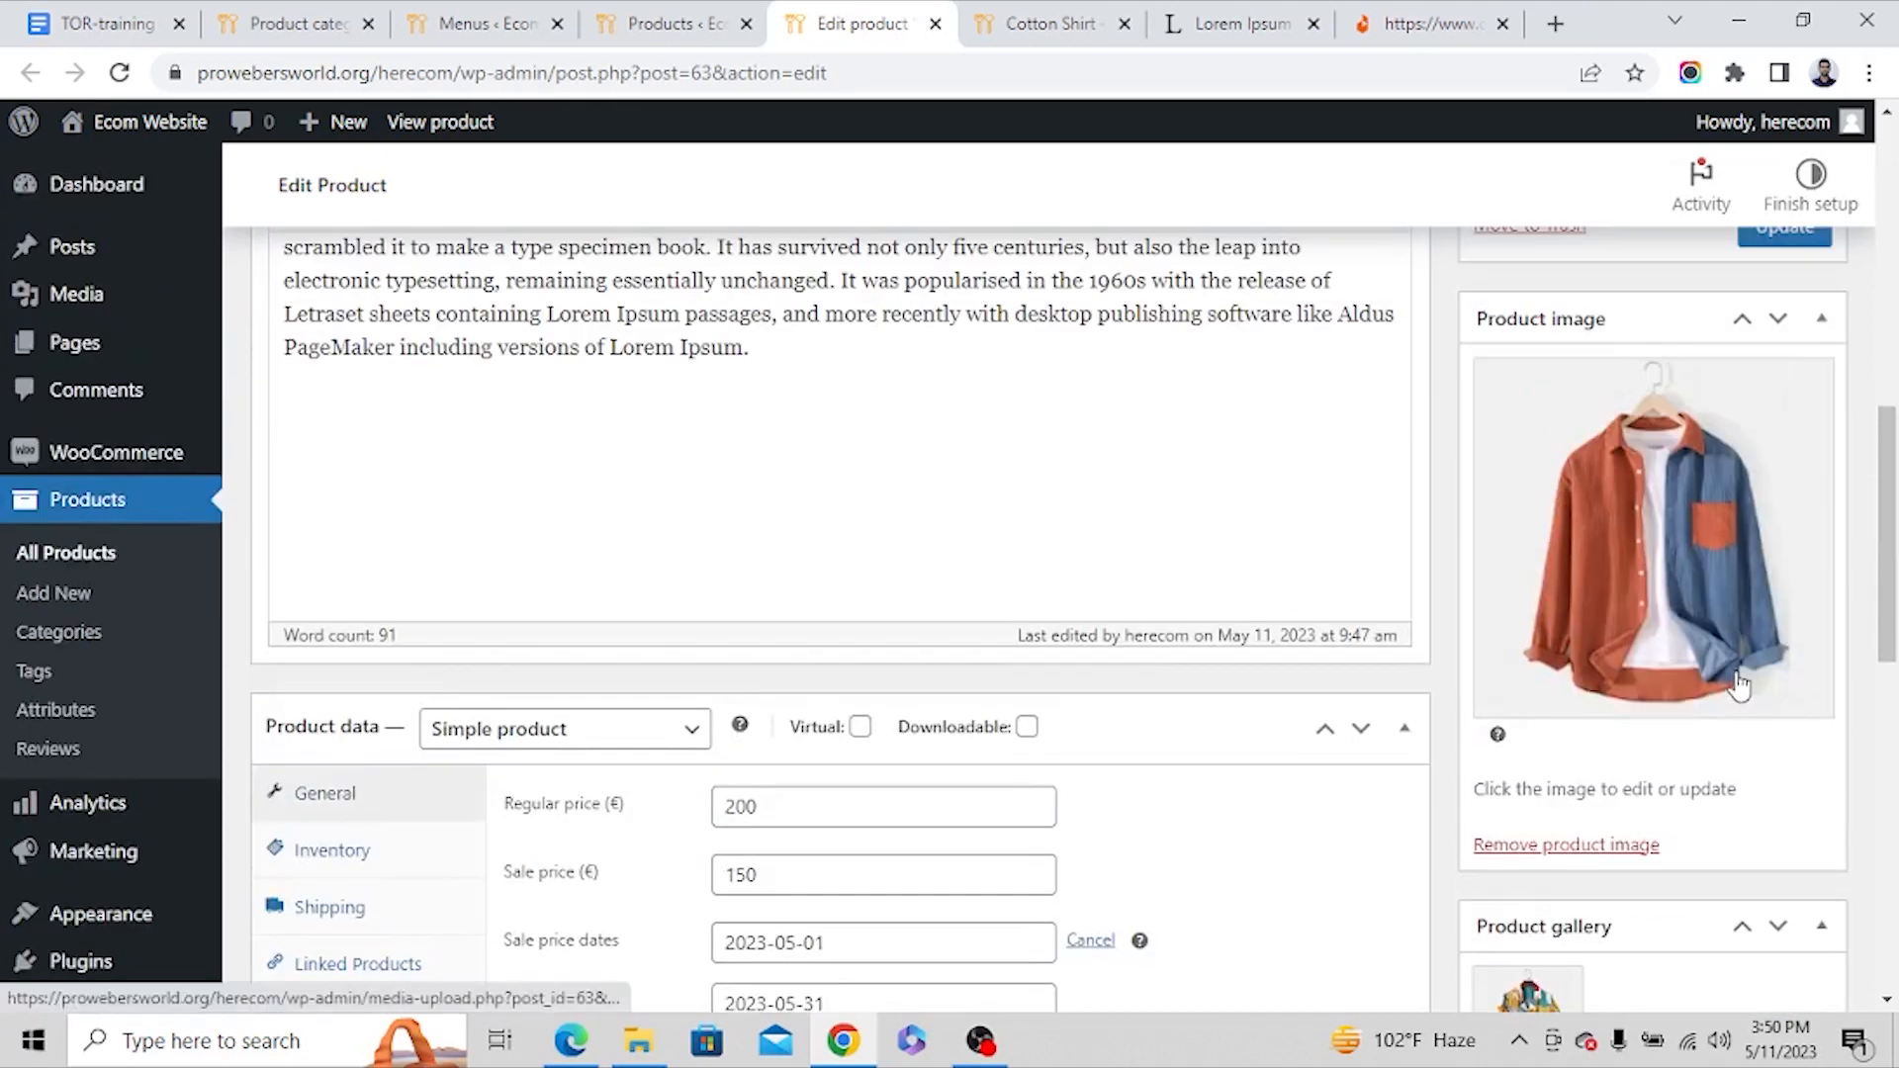
{"action": "left_click", "coordinate": [1782, 501]}
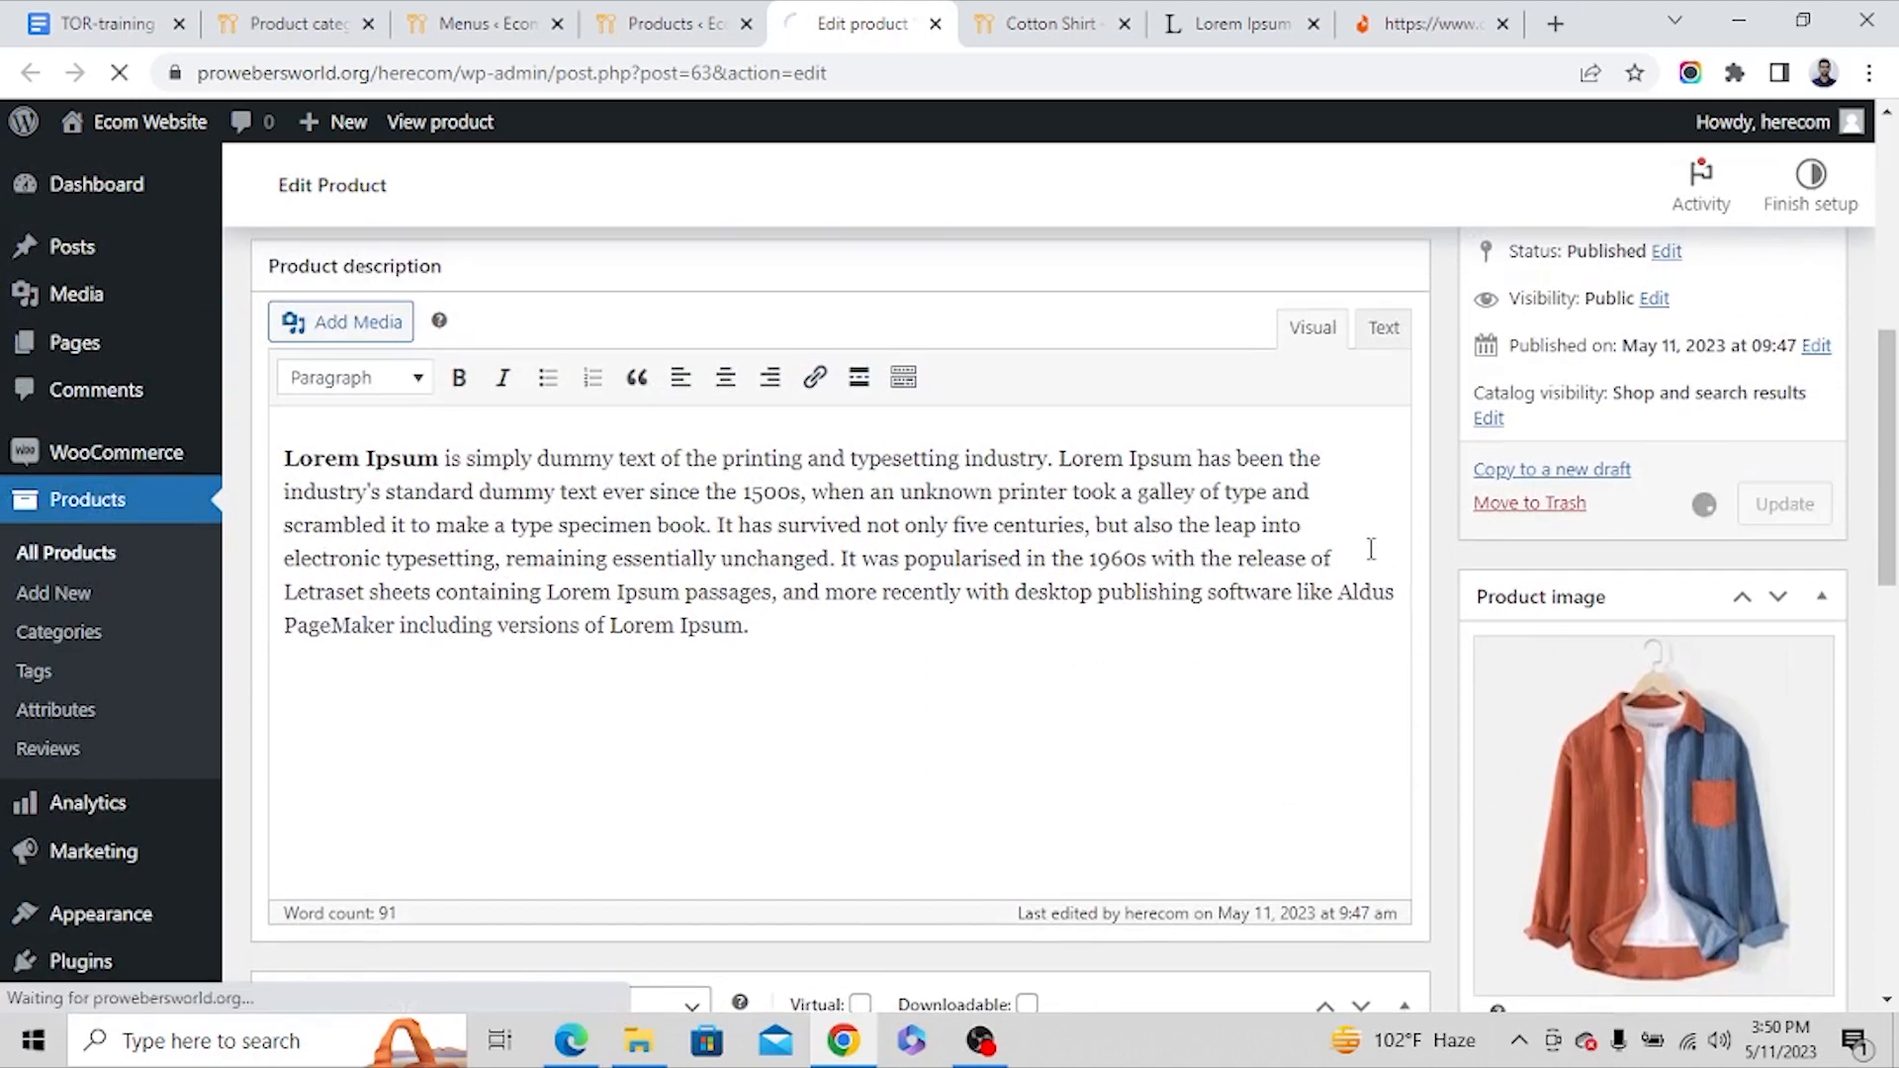
Reload the Cotton Shirt page on the storefront and examine its breadcrumb, product image, category and tags.
{"action": "mouse_move", "coordinate": [1052, 30]}
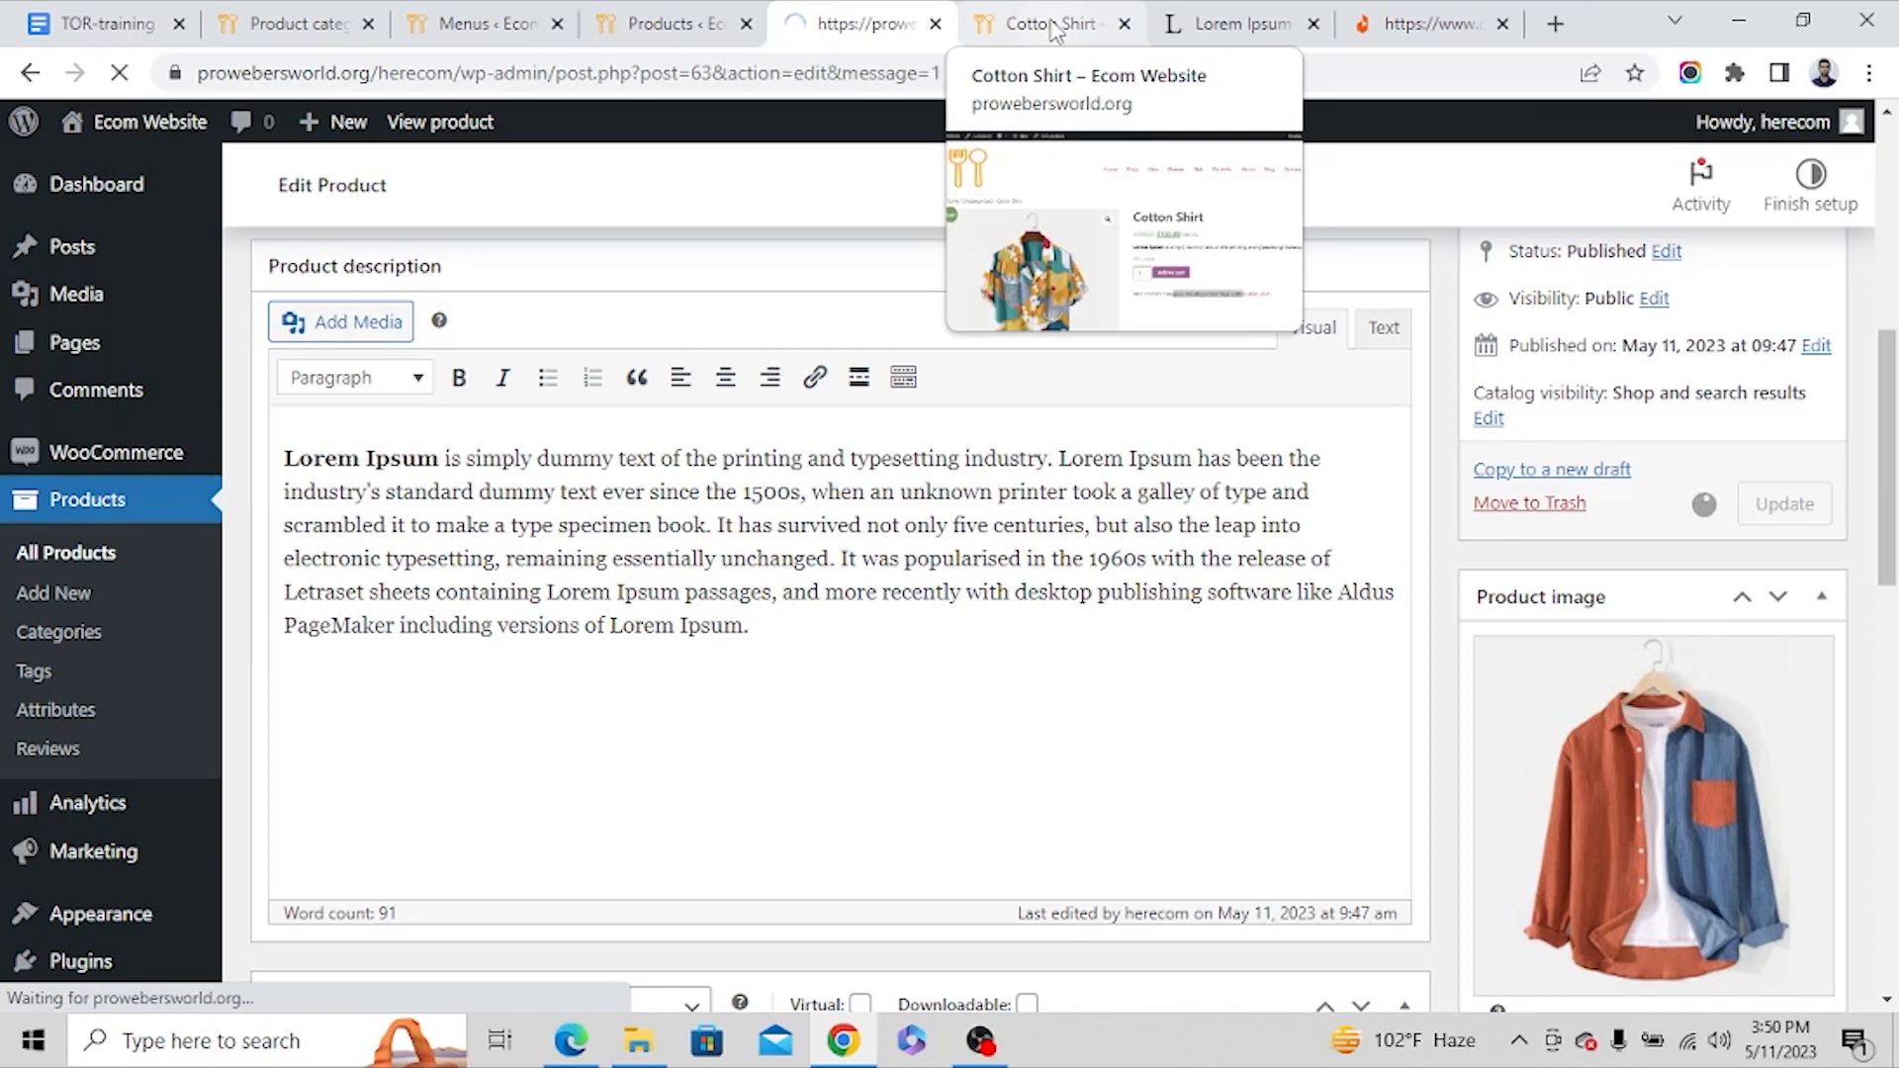
{"action": "left_click", "coordinate": [1057, 32]}
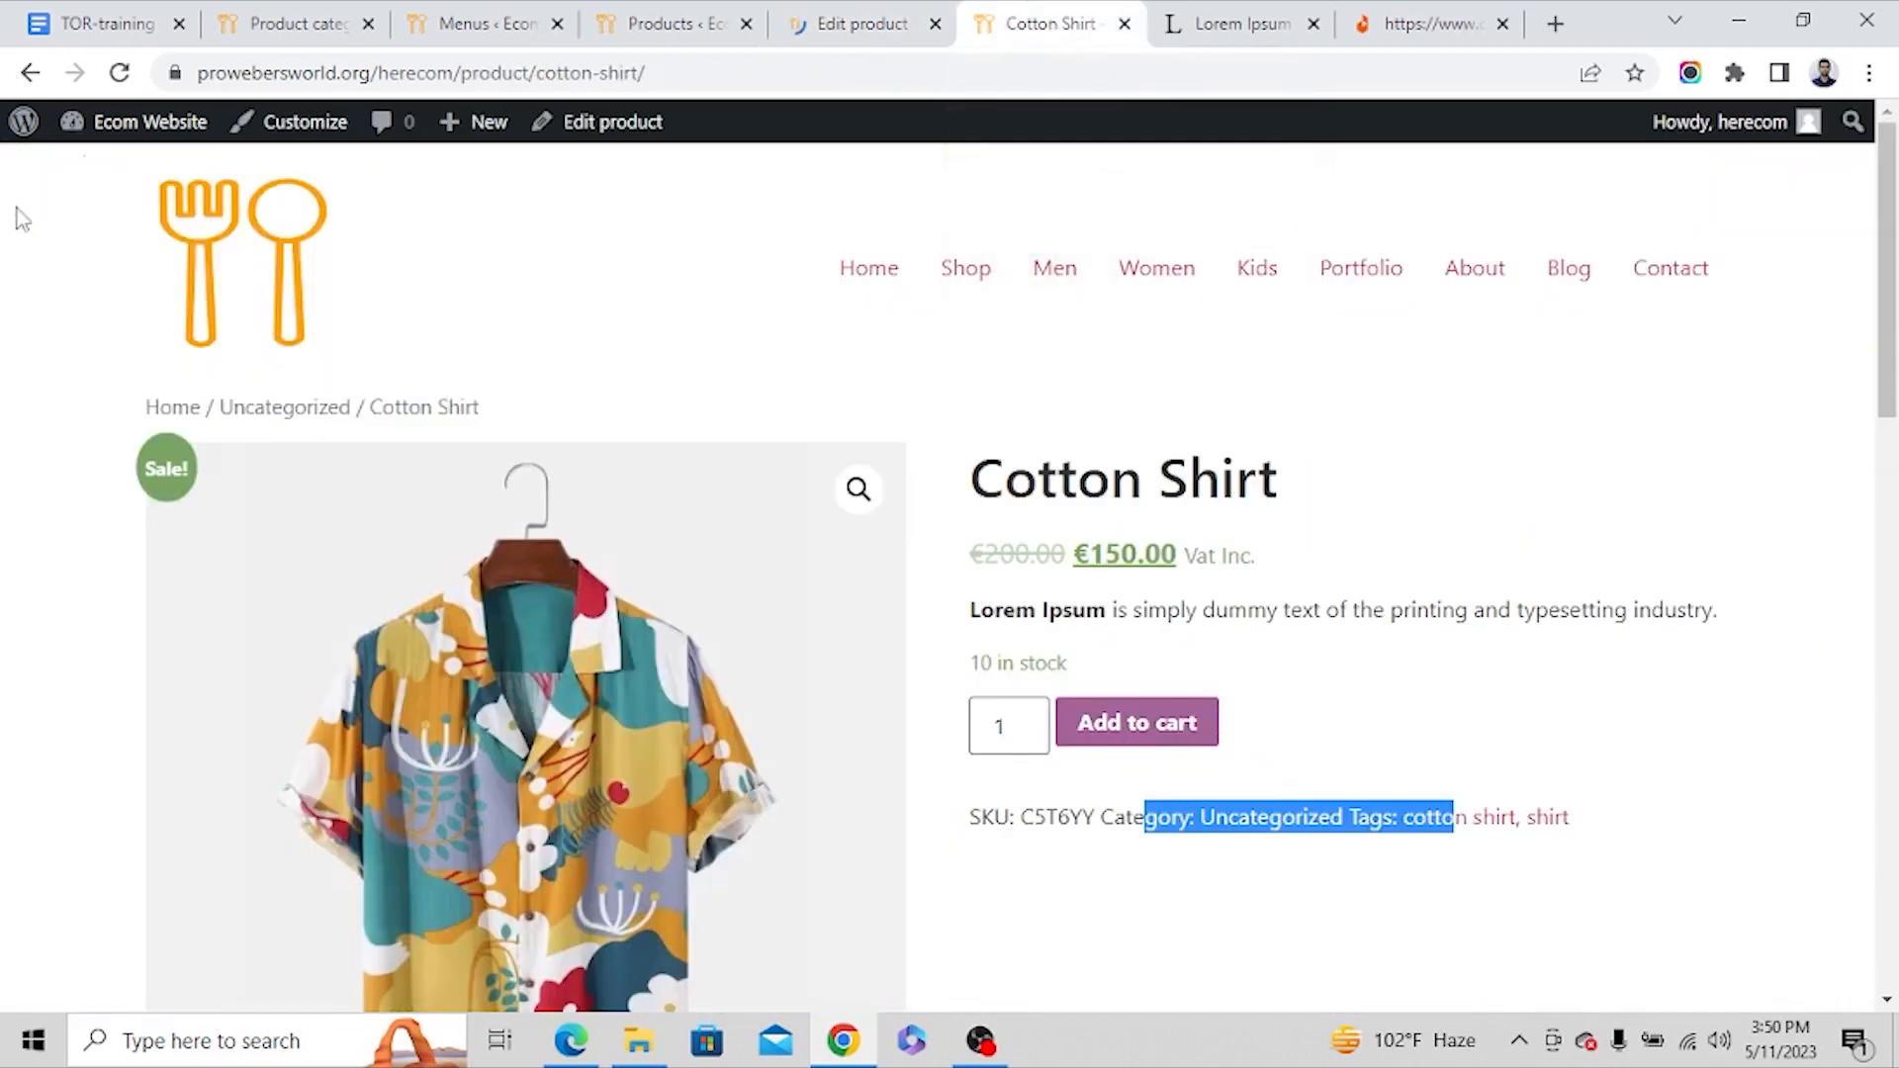
{"action": "left_click", "coordinate": [120, 72]}
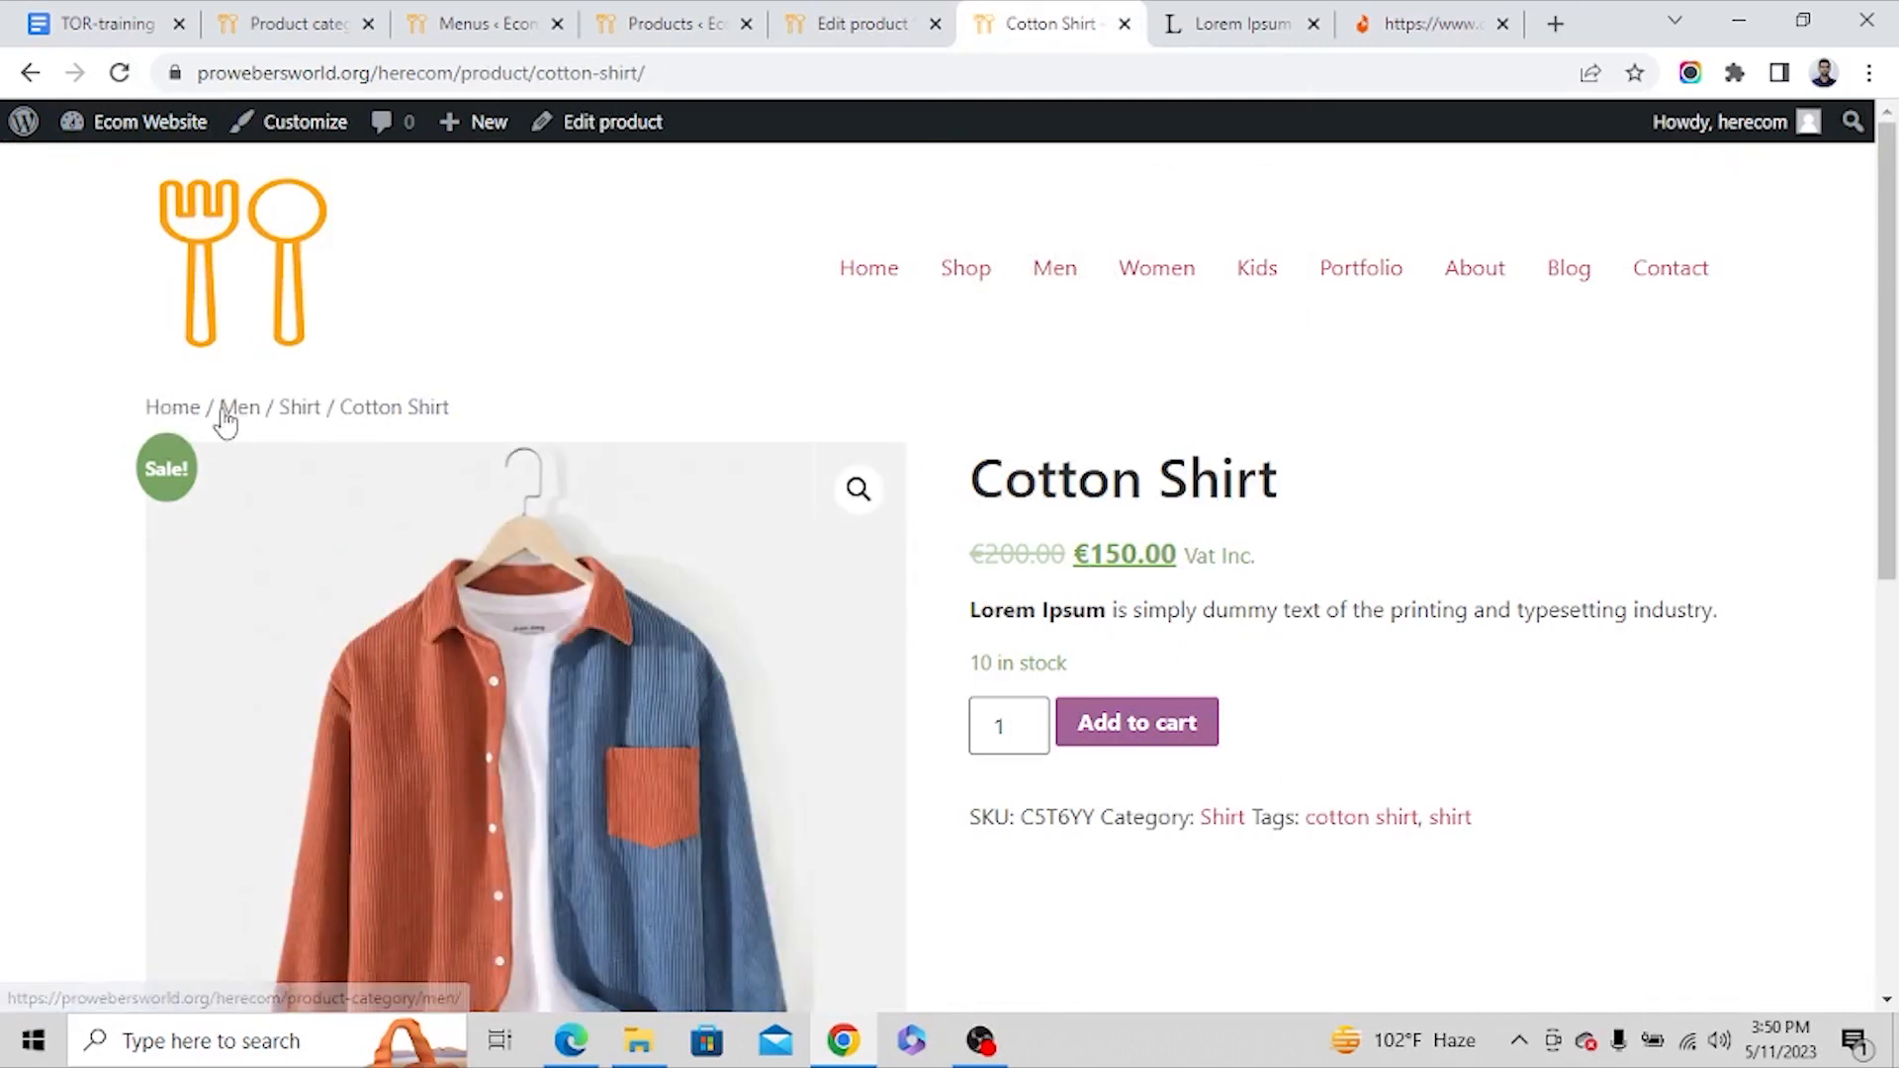
{"action": "left_click_drag", "start_coordinate": [234, 416], "coordinate": [502, 247]}
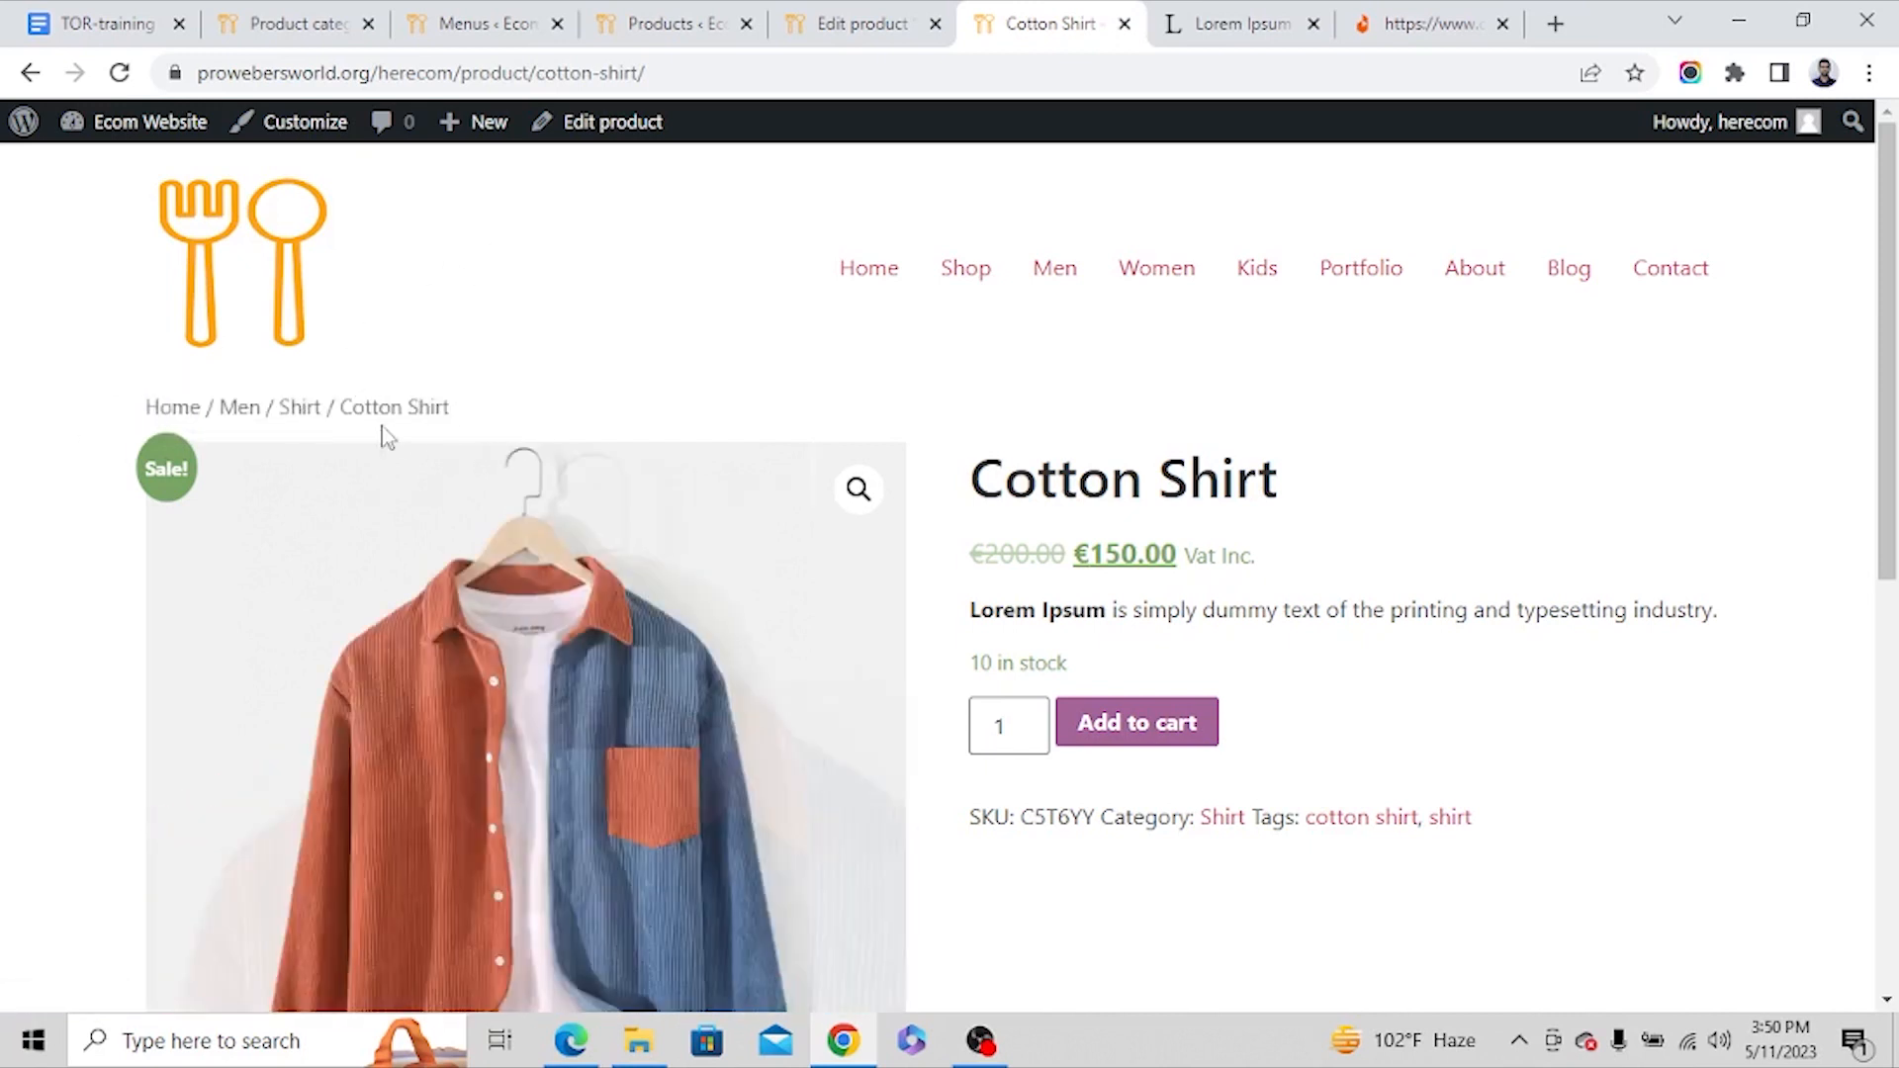
{"action": "scroll", "coordinate": [1106, 524], "scroll_direction": "down", "scroll_amount": 2}
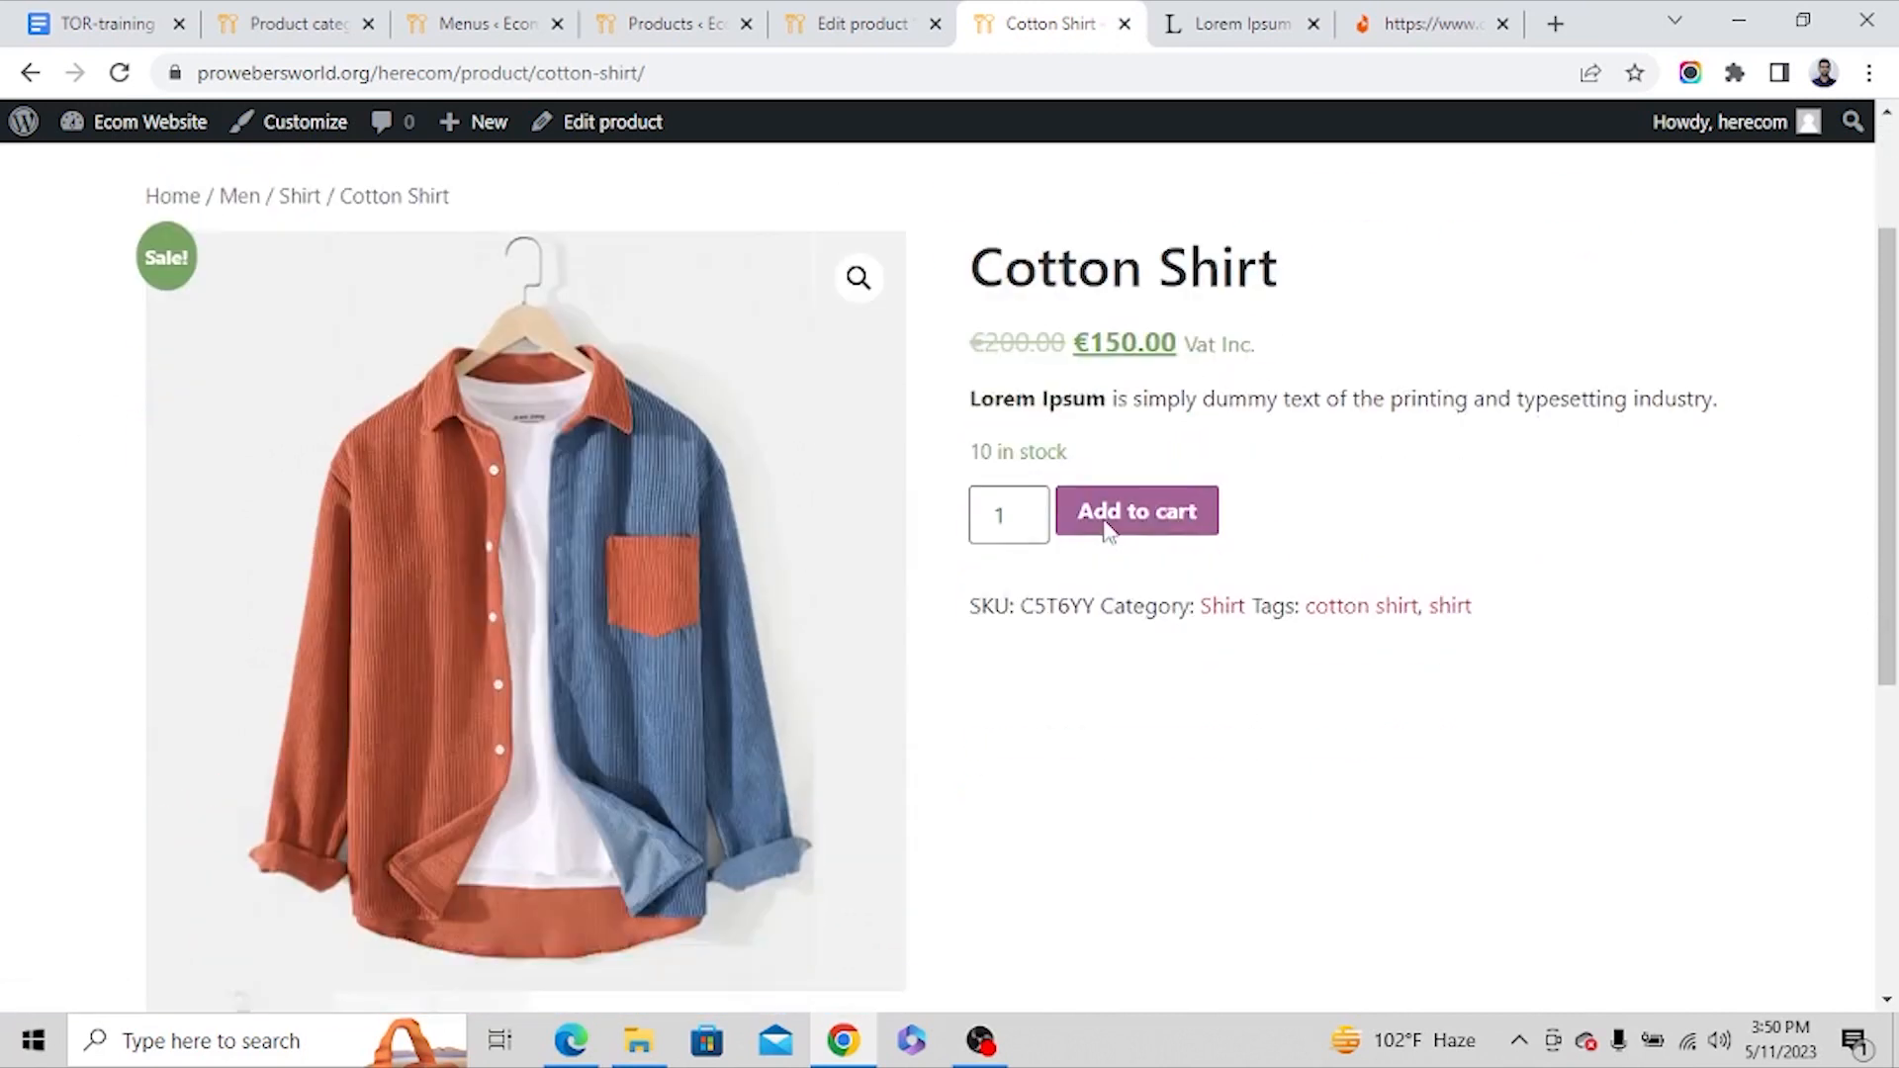
{"action": "scroll", "coordinate": [1105, 529], "scroll_direction": "down", "scroll_amount": 3}
{"action": "scroll", "coordinate": [1108, 530], "scroll_direction": "up", "scroll_amount": 5}
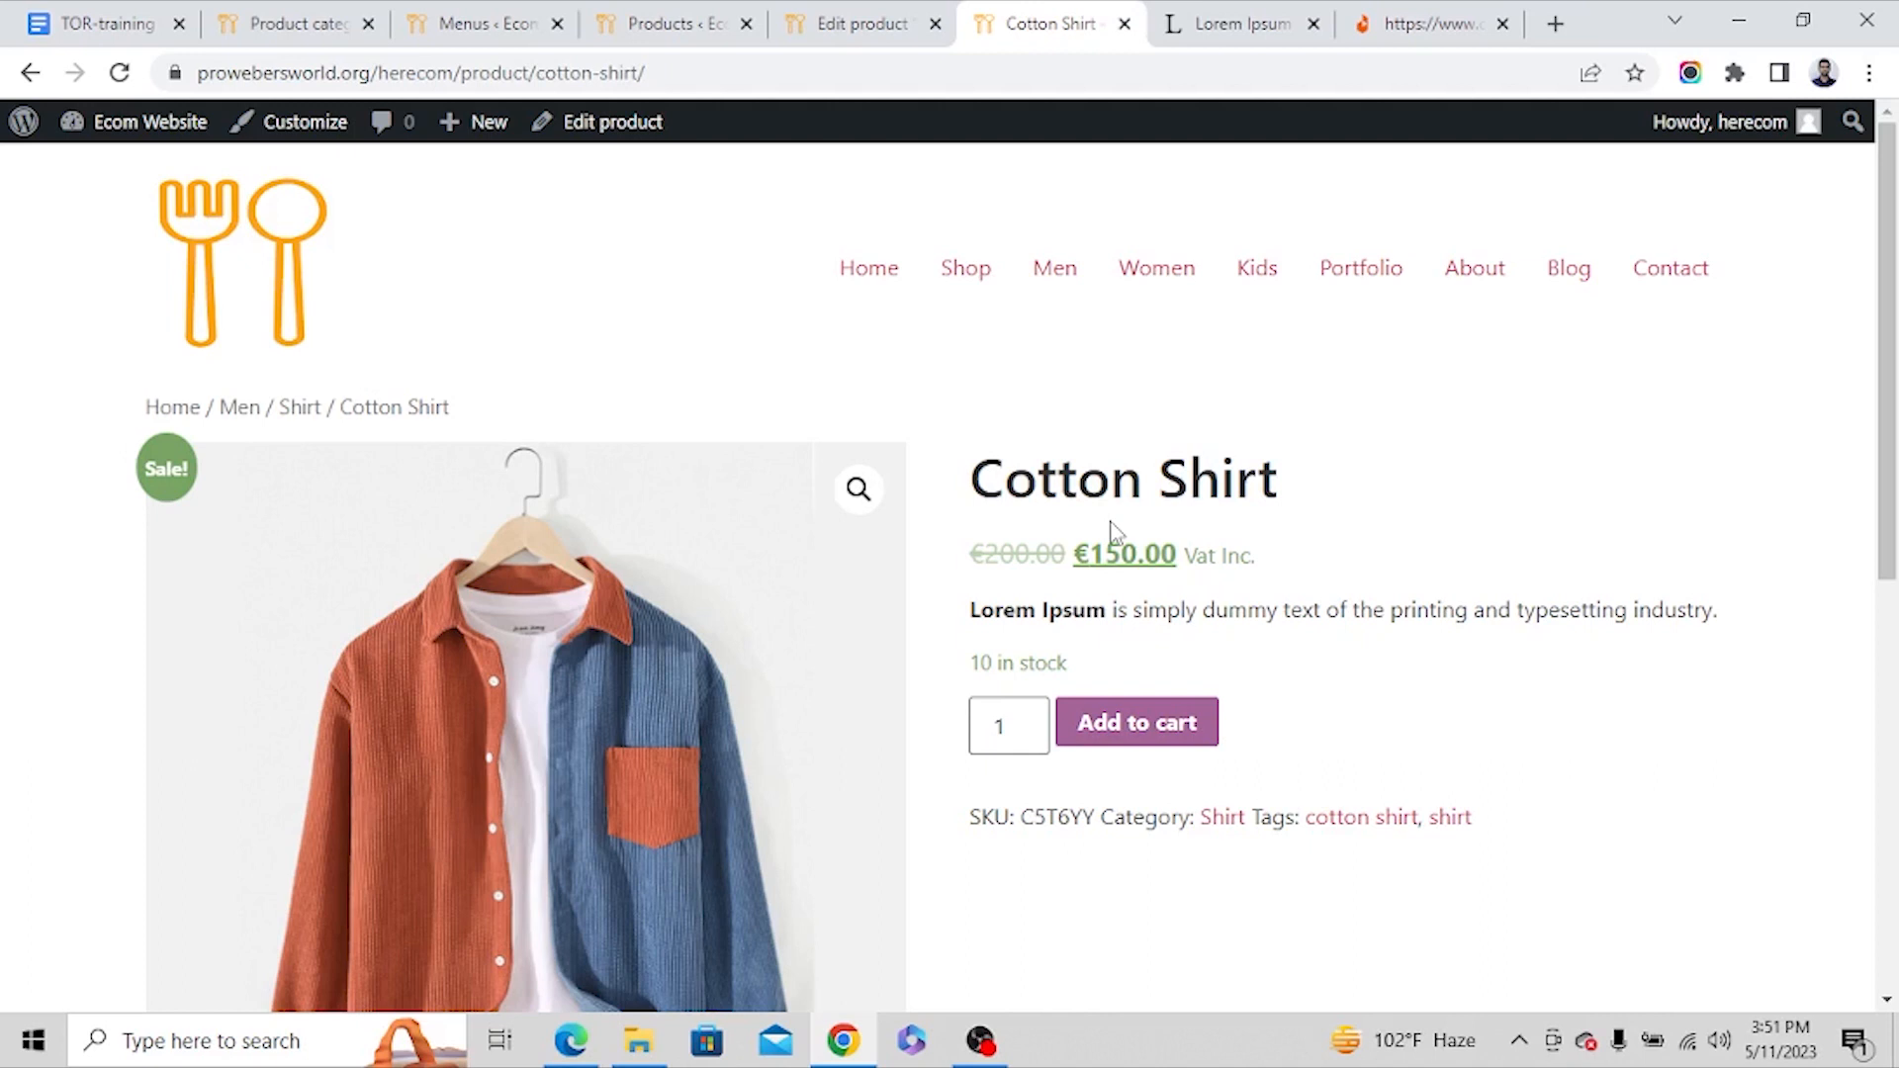
Return to the Cotton Shirt product's edit page in the admin.
{"action": "left_click", "coordinate": [681, 20]}
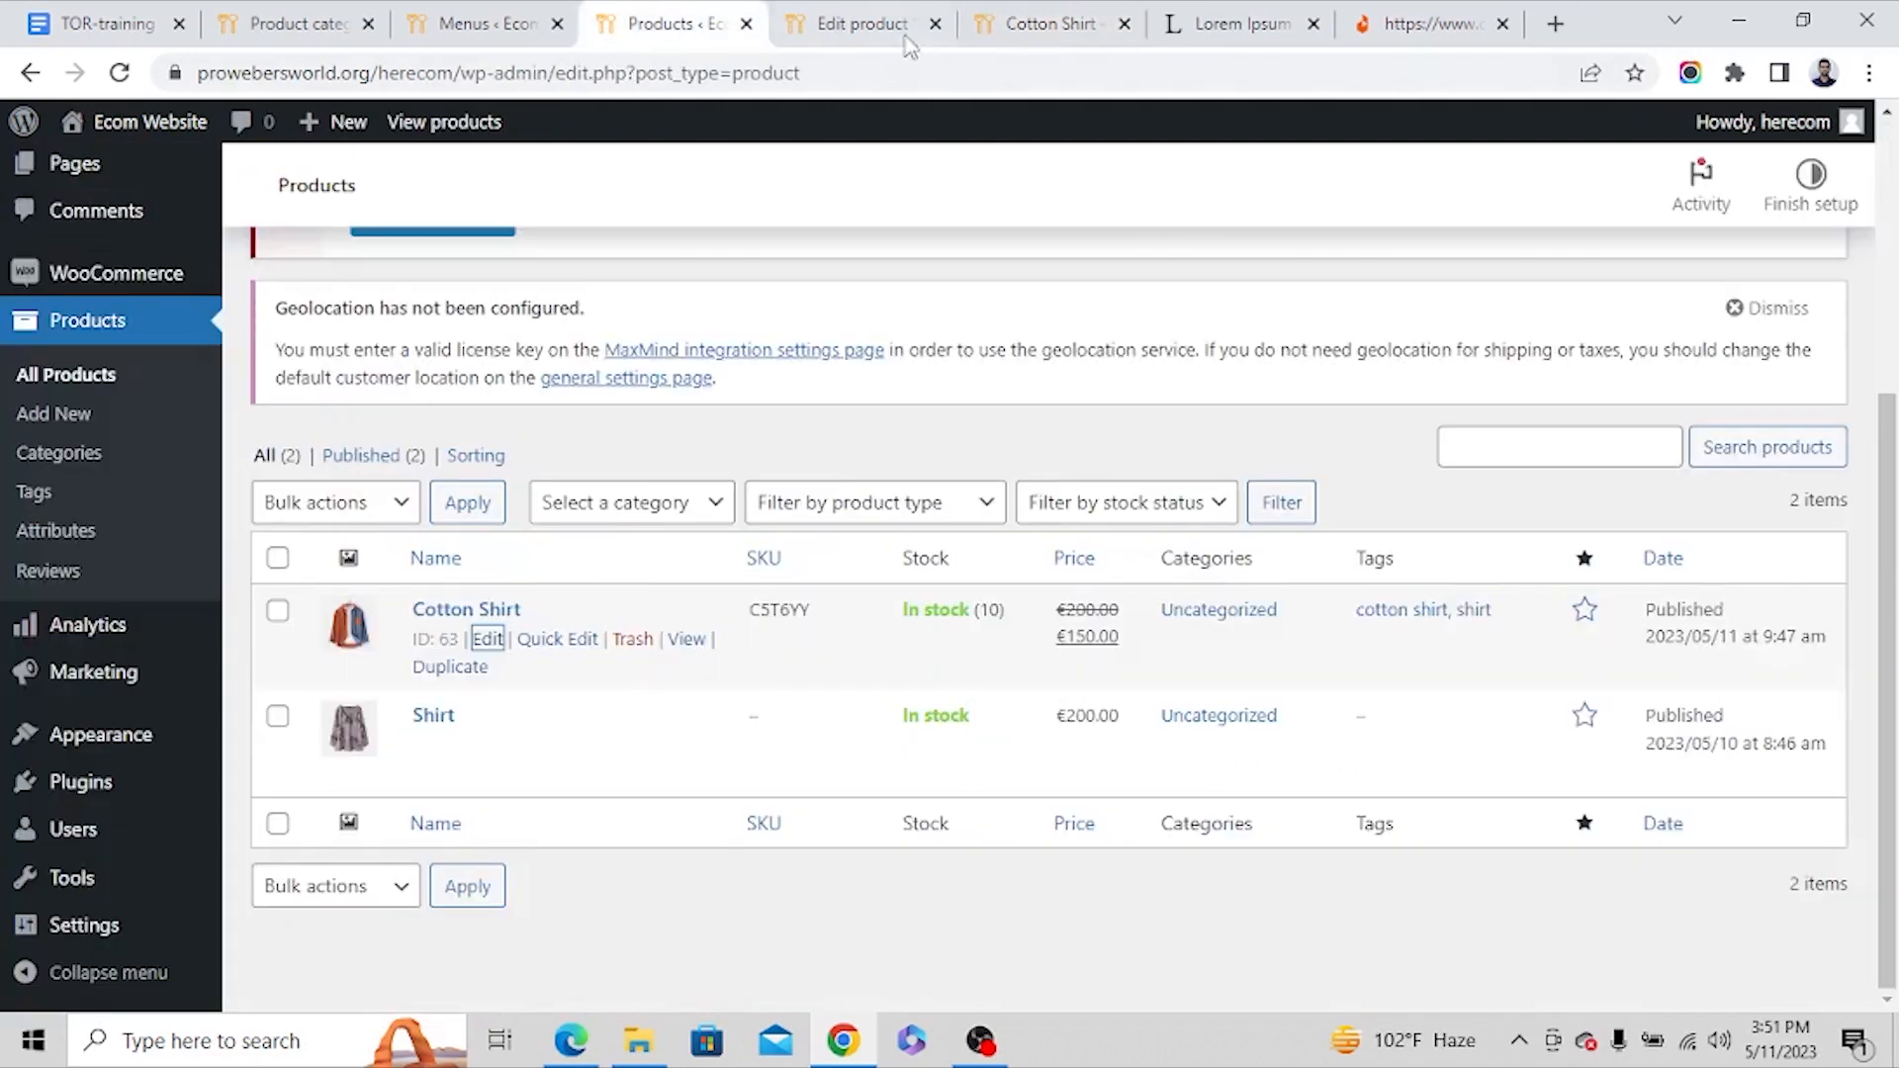
{"action": "left_click", "coordinate": [906, 38]}
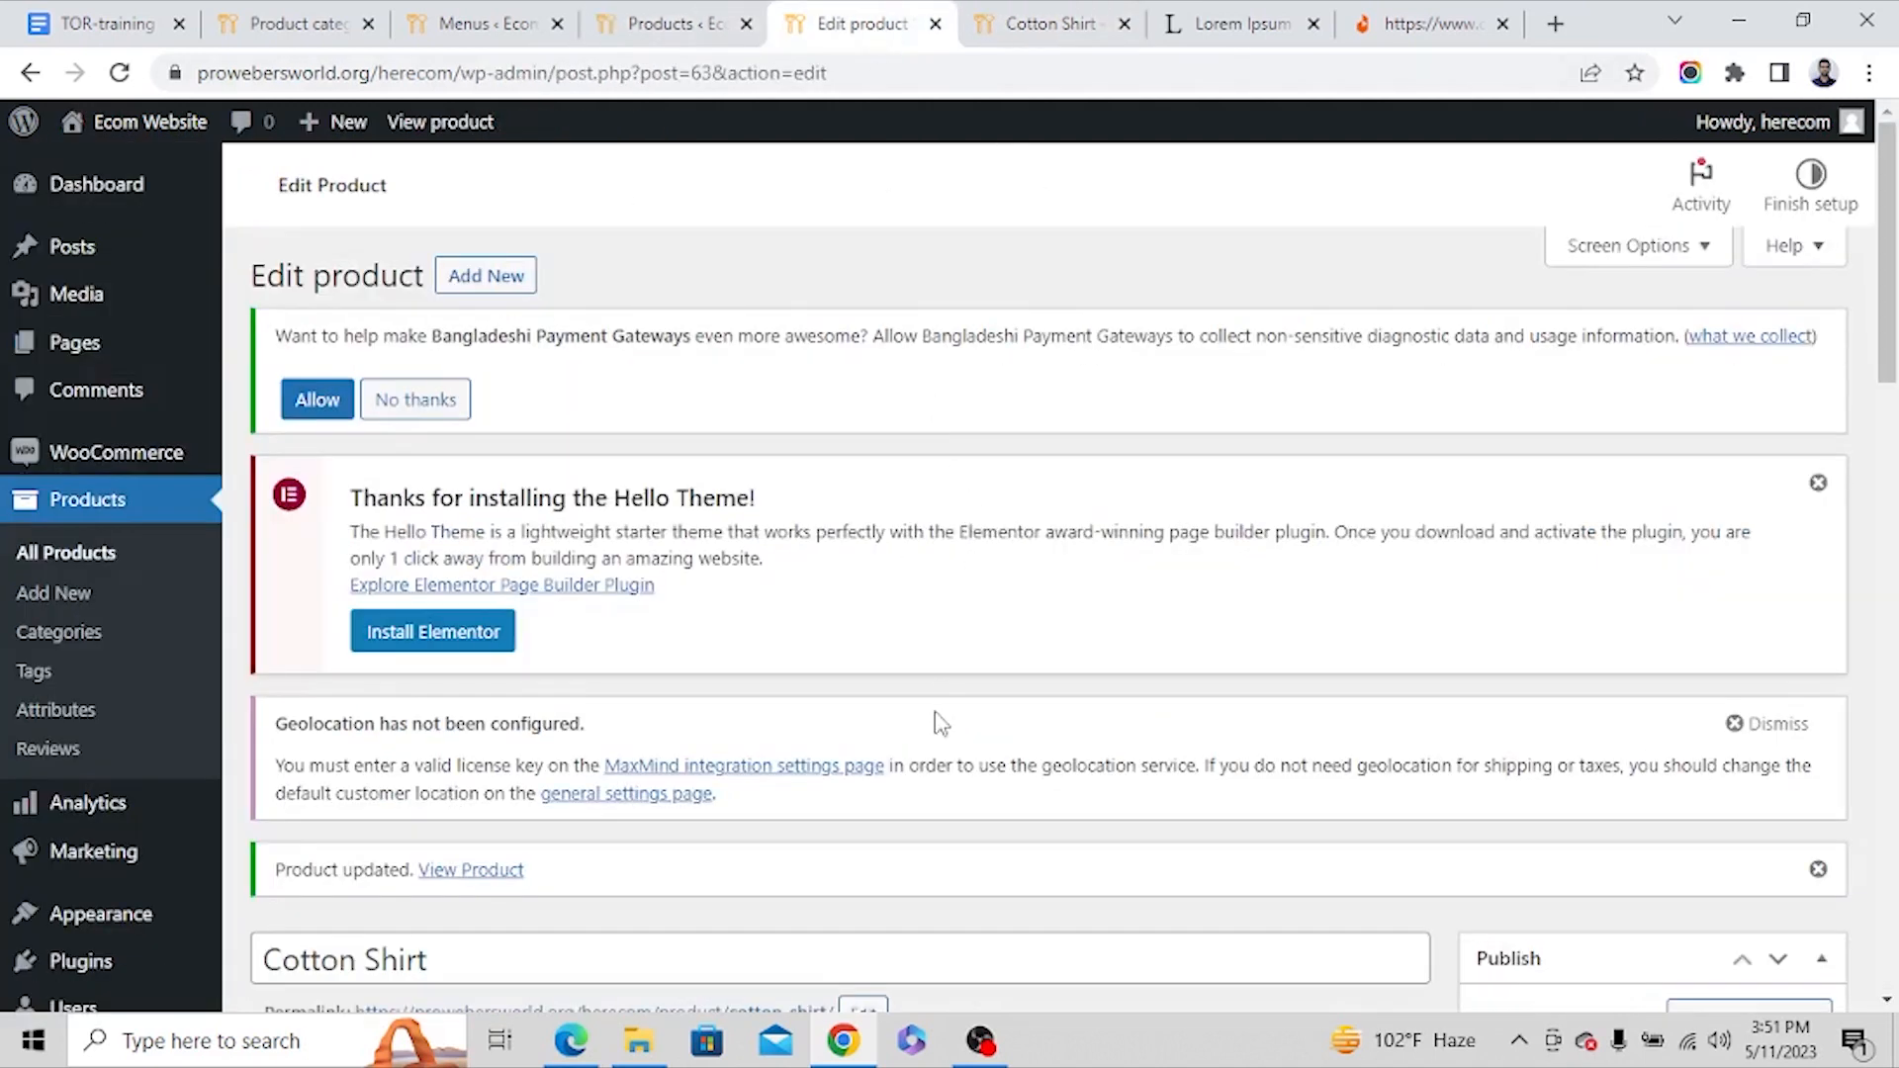